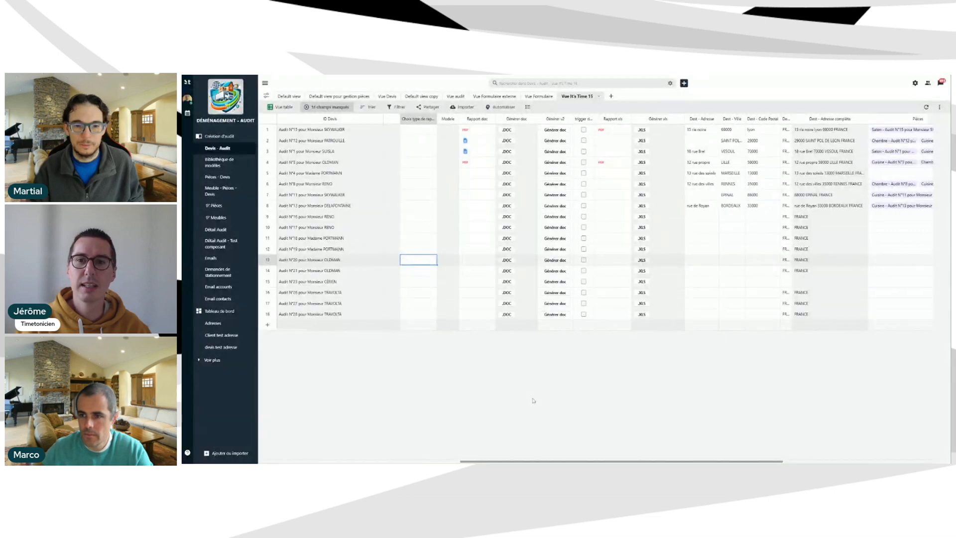
# Zoom the browser page in so the Devis - Audit table is easier to read.
pyautogui.hotkey('ctrl', '+')
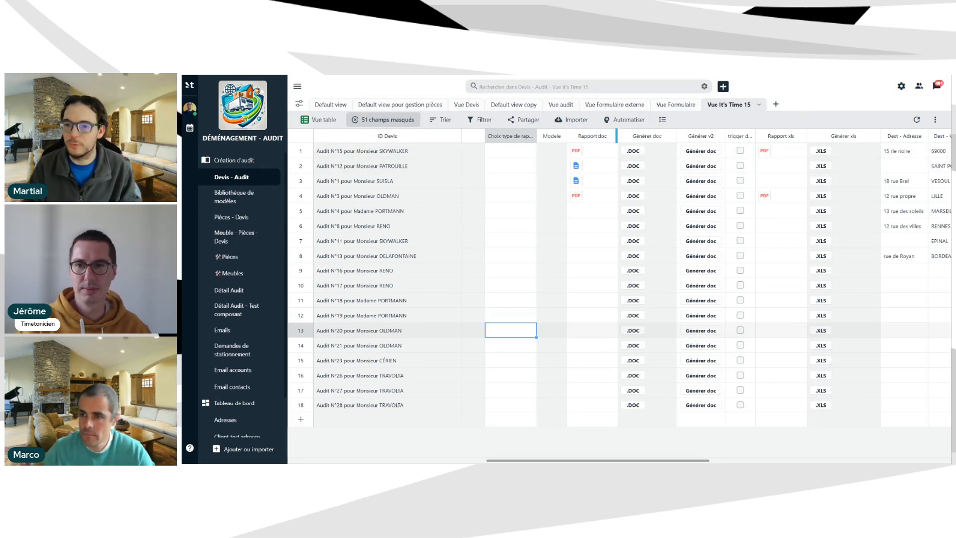
pyautogui.click(611, 136)
pyautogui.click(578, 152)
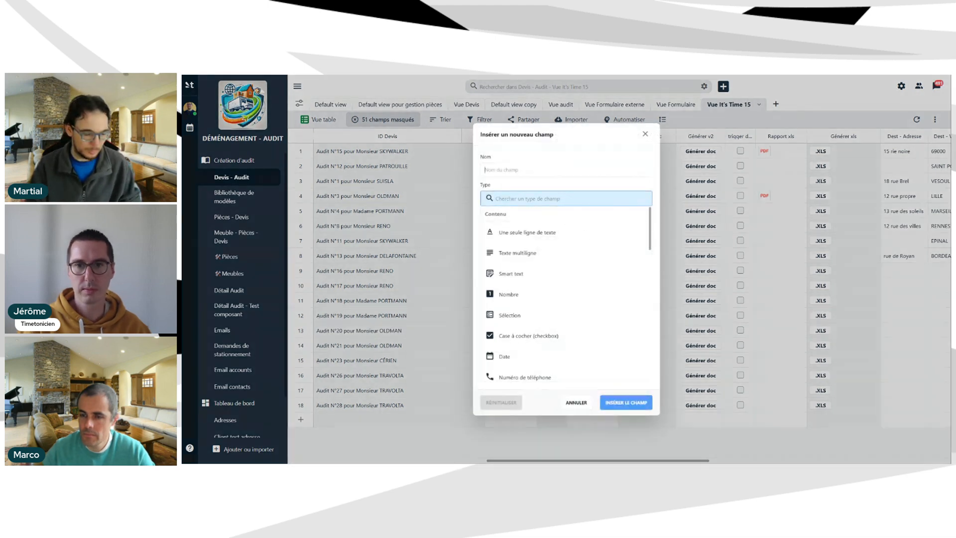
pyautogui.write('R')
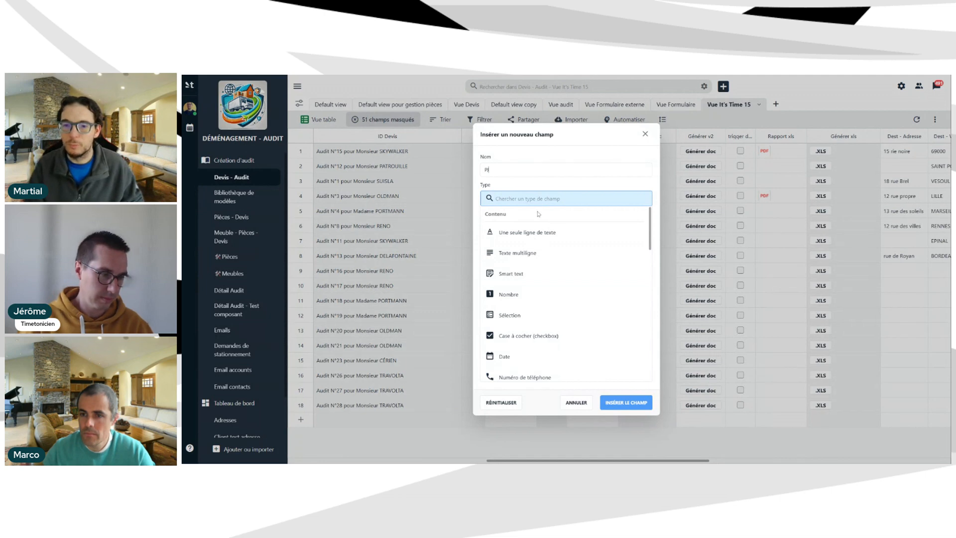
pyautogui.write('pi')
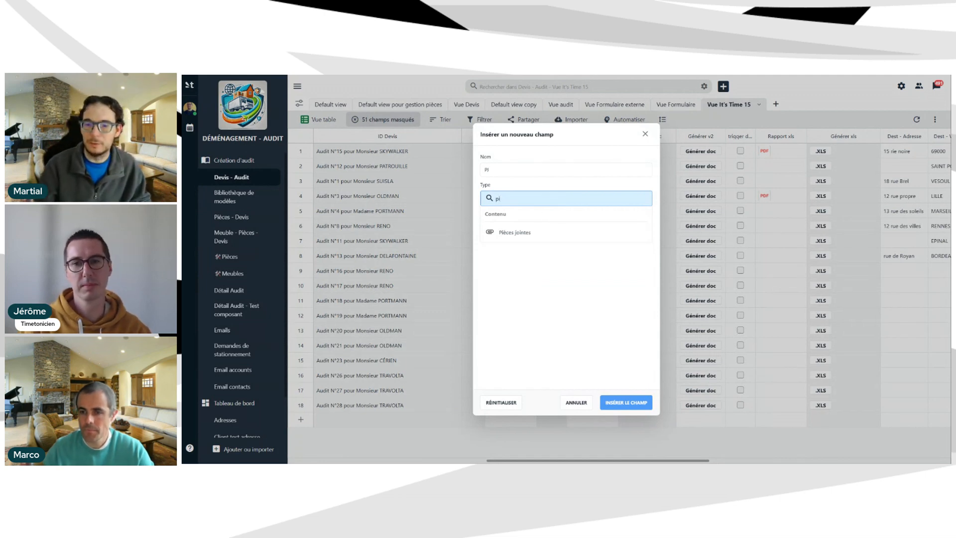
pyautogui.click(530, 232)
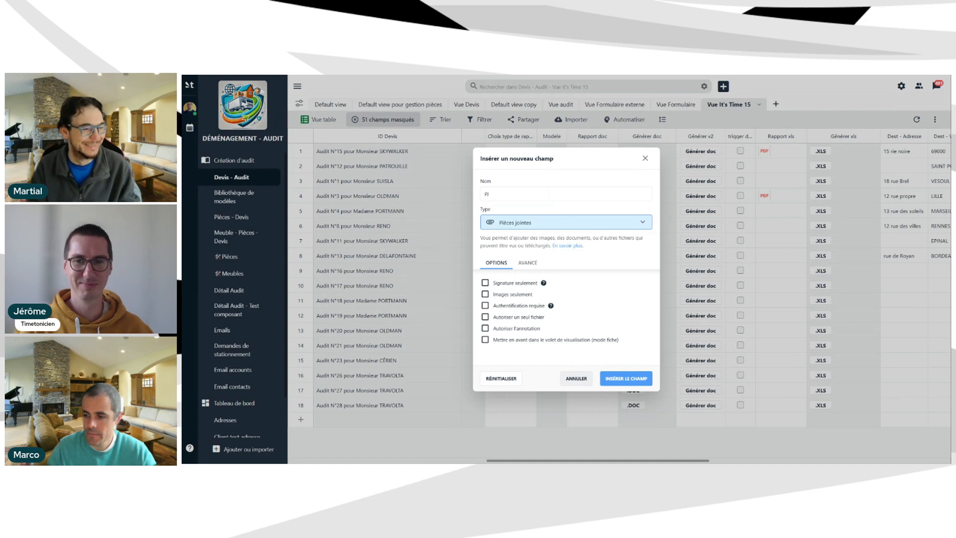
pyautogui.press('Escape')
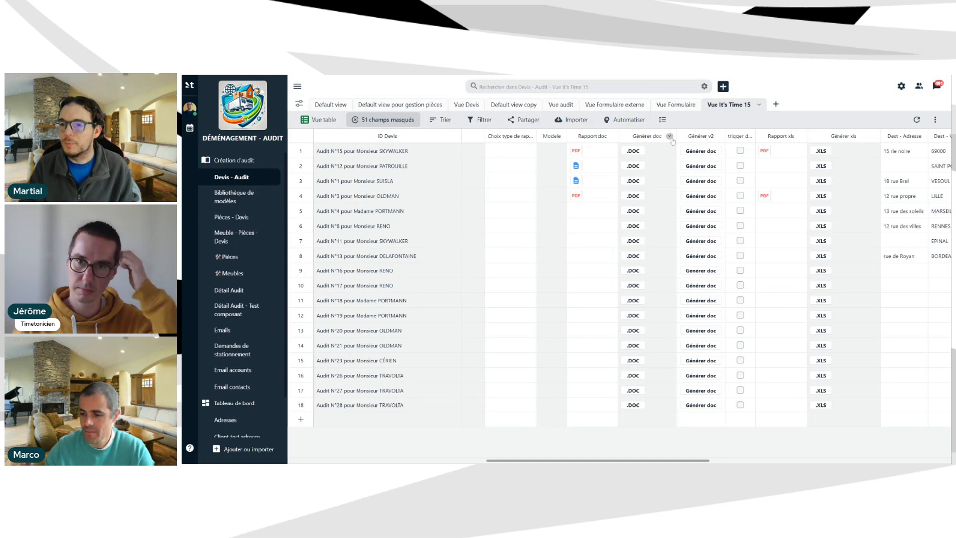
pyautogui.click(669, 137)
pyautogui.click(591, 184)
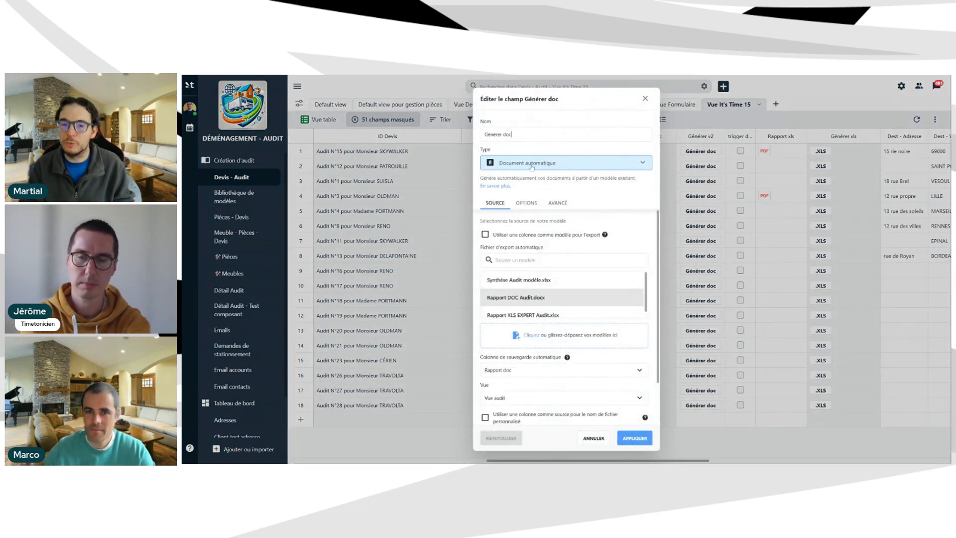
pyautogui.click(647, 102)
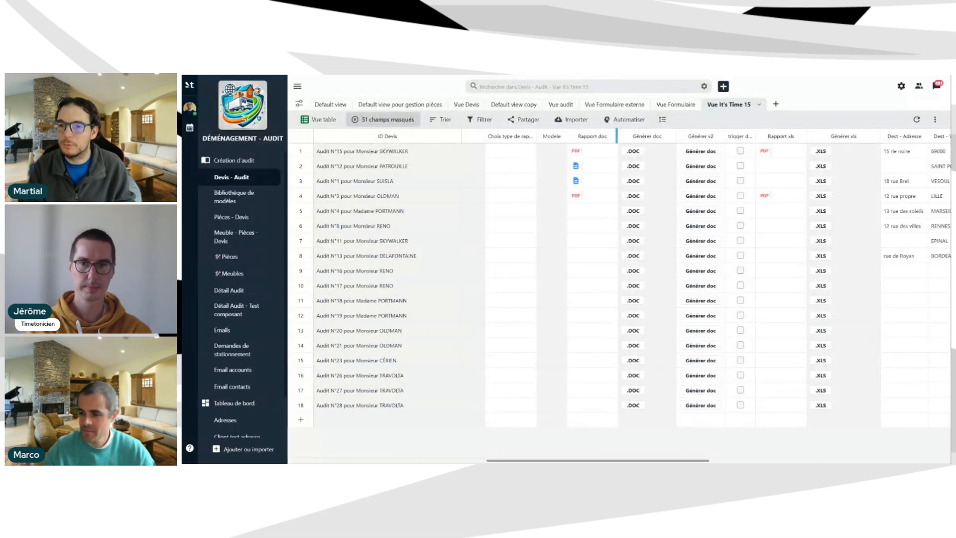
pyautogui.click(612, 138)
pyautogui.click(574, 151)
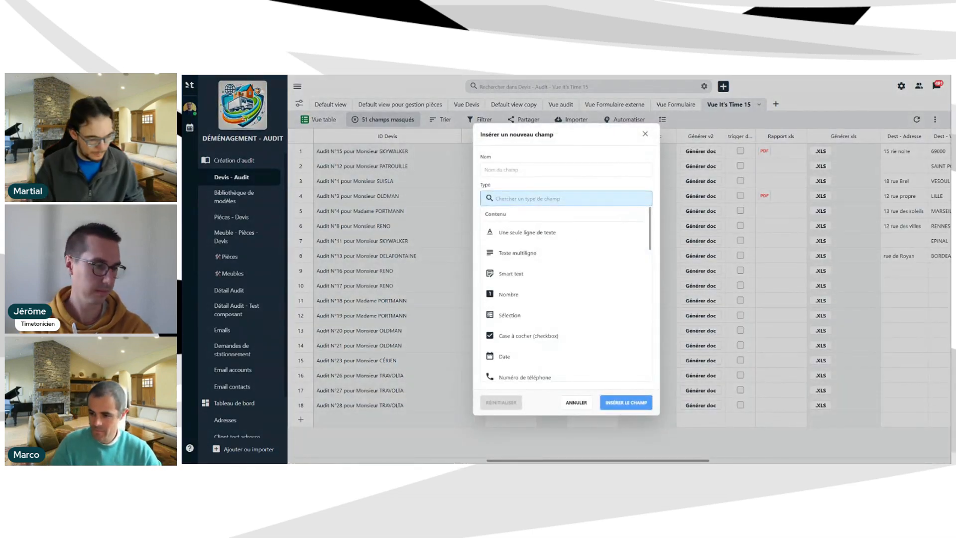
pyautogui.write('doc')
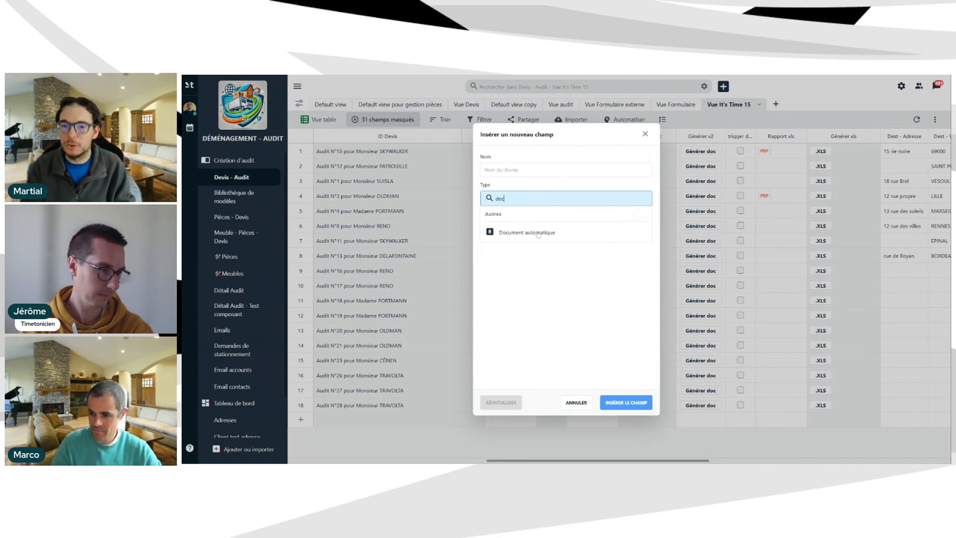
pyautogui.click(536, 232)
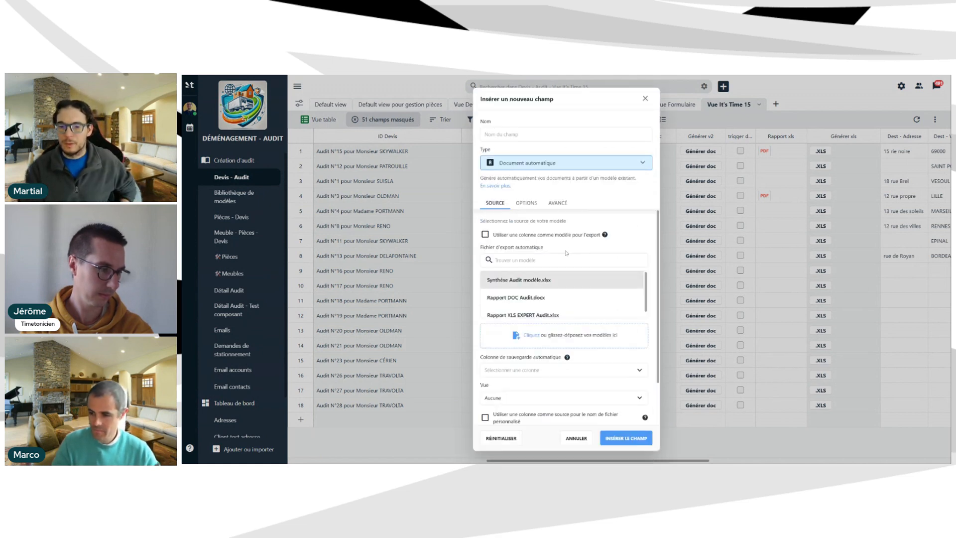
pyautogui.scroll(-2, 565, 277)
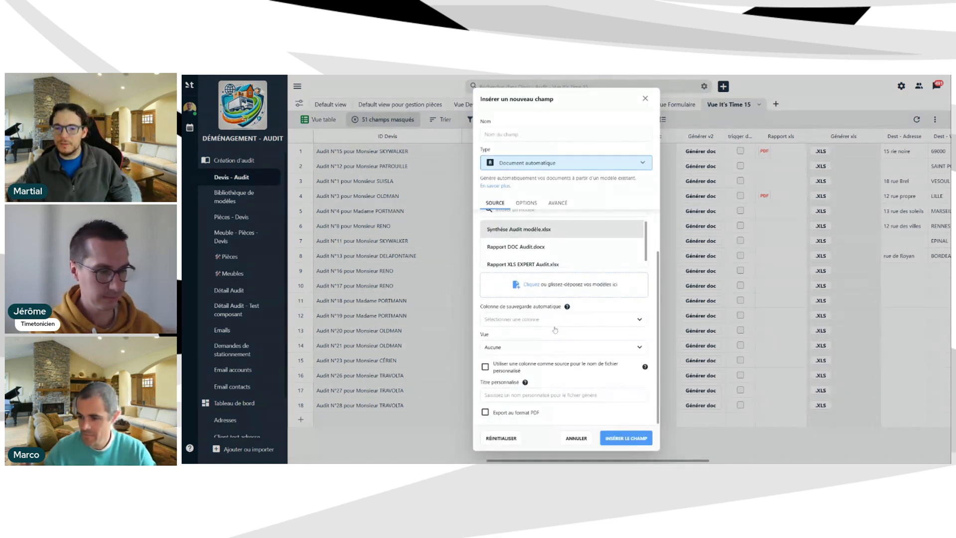
pyautogui.scroll(2, 562, 249)
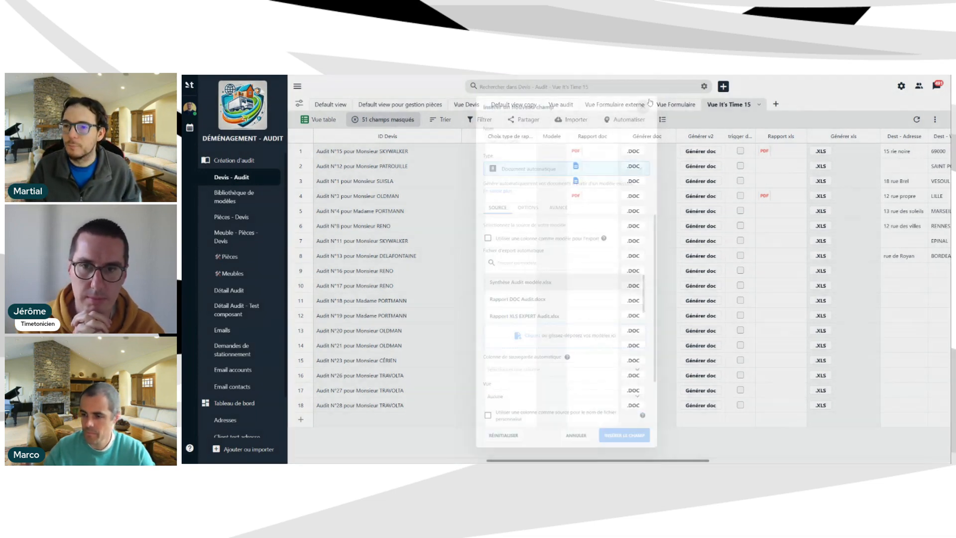
pyautogui.click(645, 98)
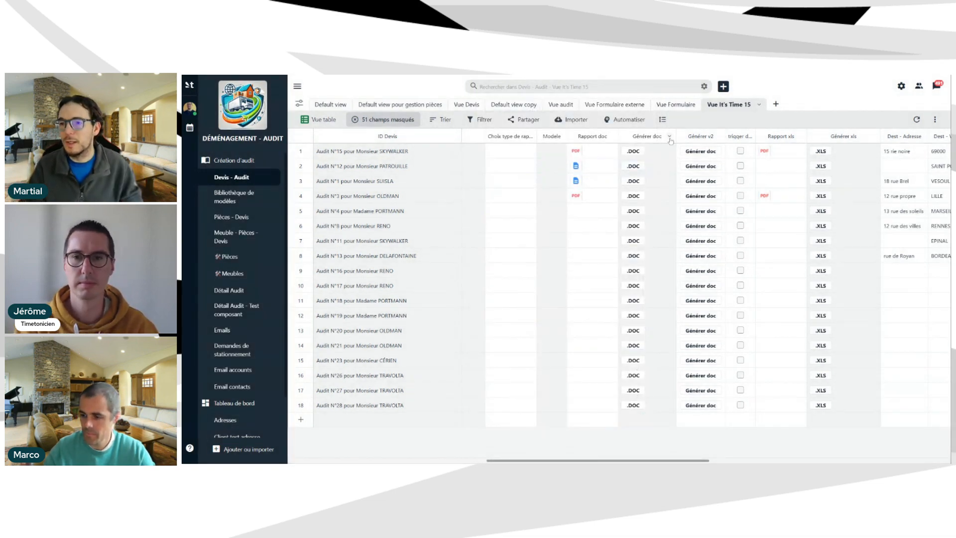
pyautogui.click(669, 137)
pyautogui.click(587, 185)
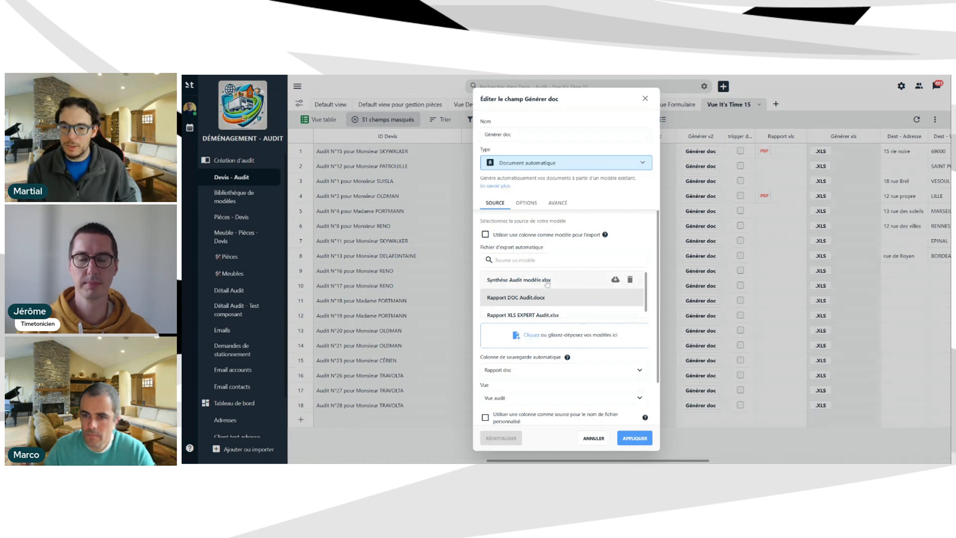
pyautogui.scroll(-1, 537, 302)
pyautogui.scroll(1, 533, 292)
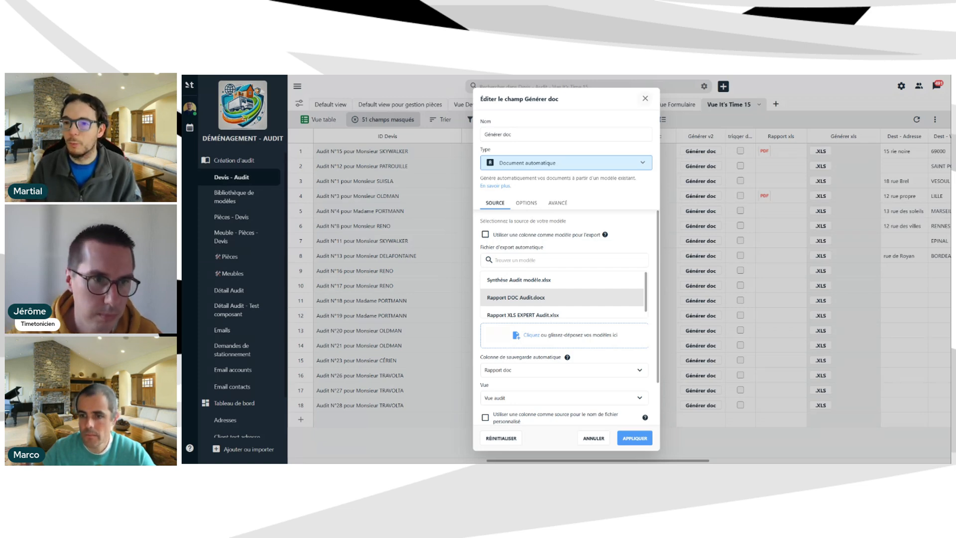
pyautogui.click(645, 98)
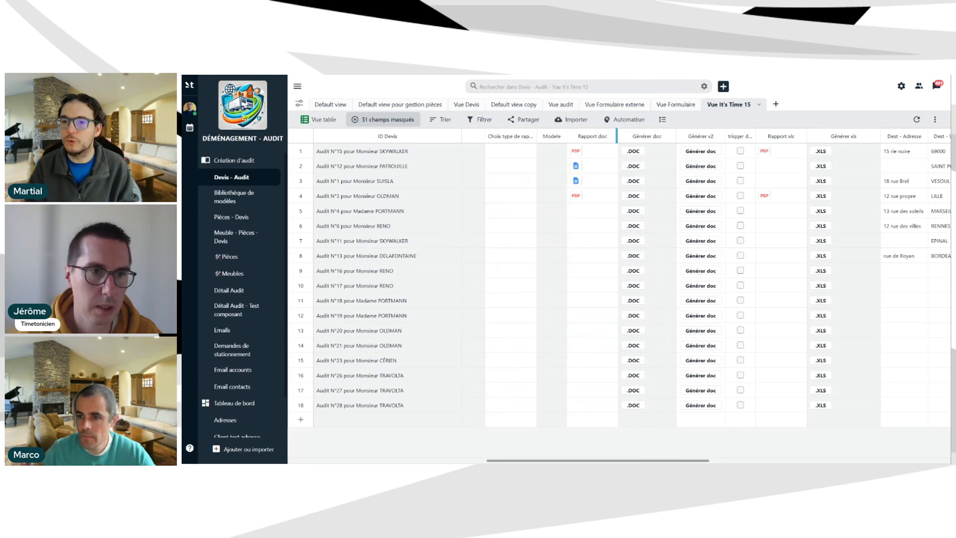
pyautogui.click(530, 136)
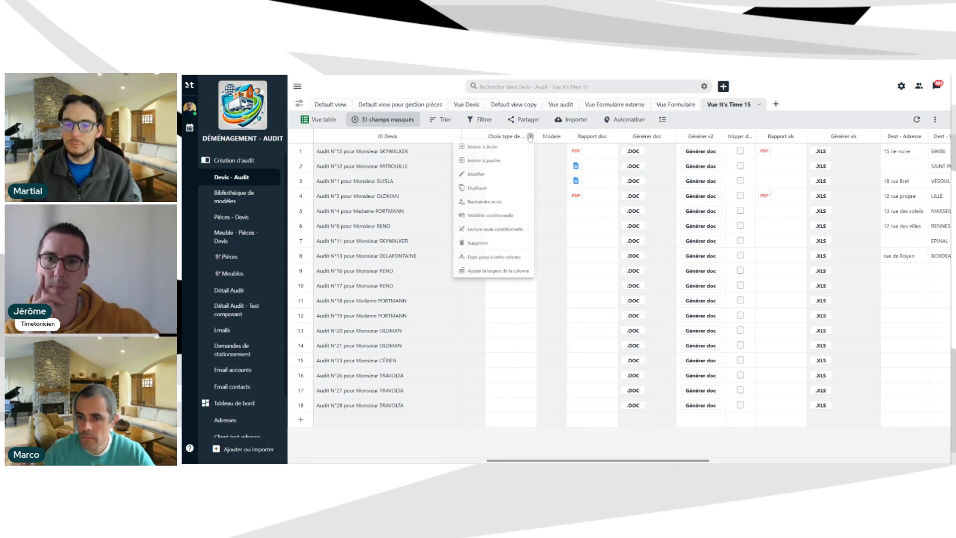
pyautogui.click(460, 183)
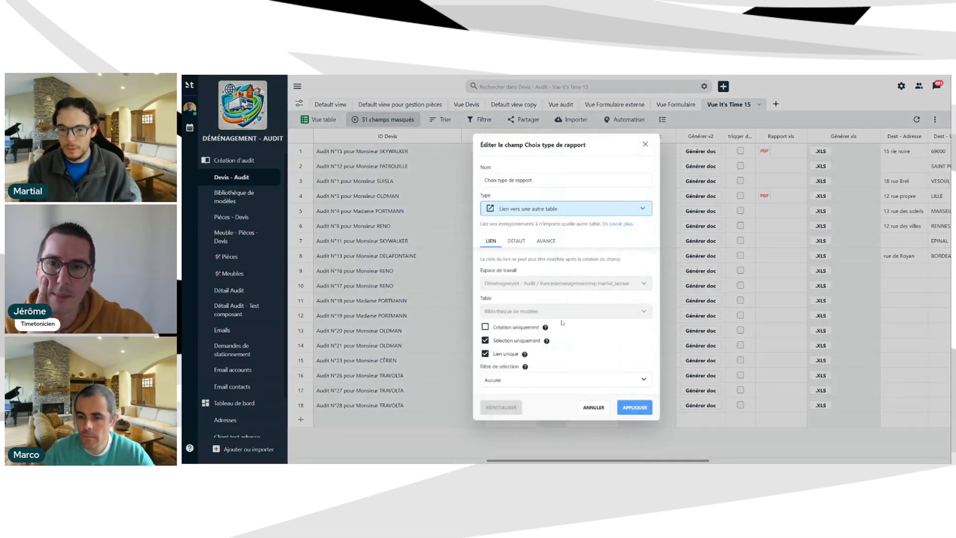
pyautogui.click(548, 244)
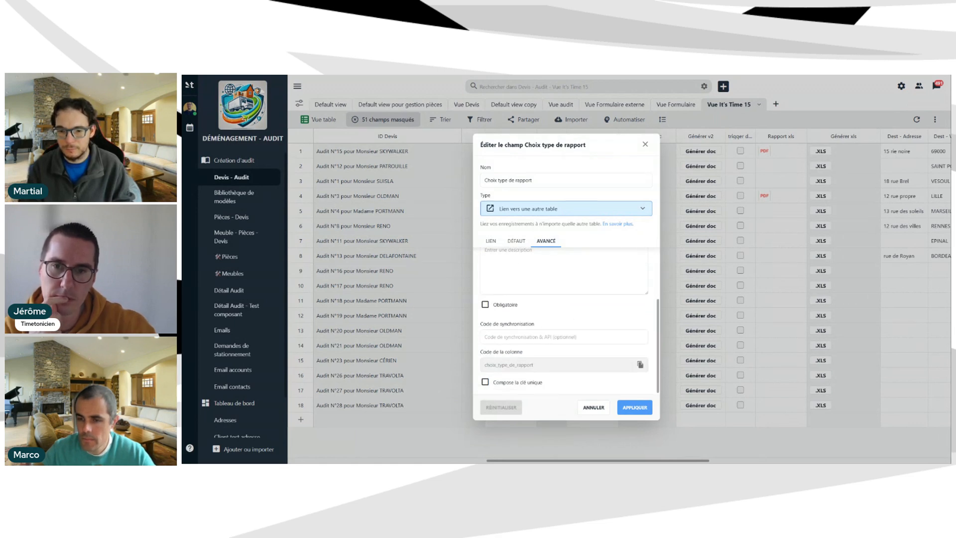
pyautogui.moveTo(534, 365); pyautogui.dragTo(483, 365)
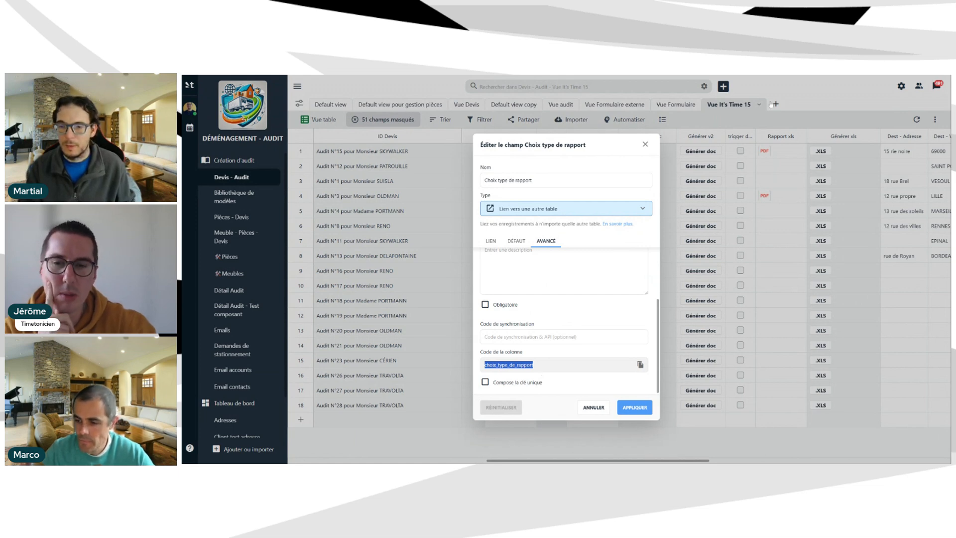
pyautogui.click(646, 144)
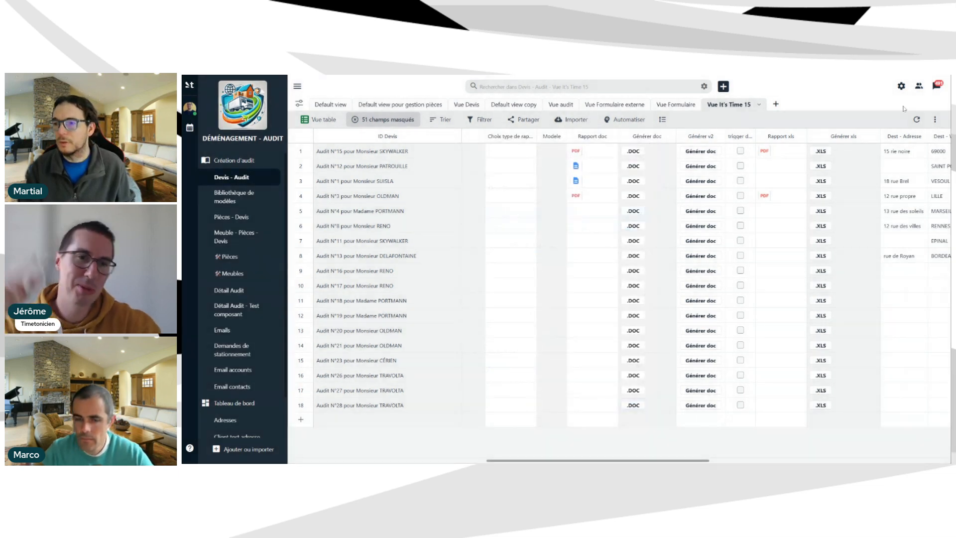
pyautogui.click(935, 120)
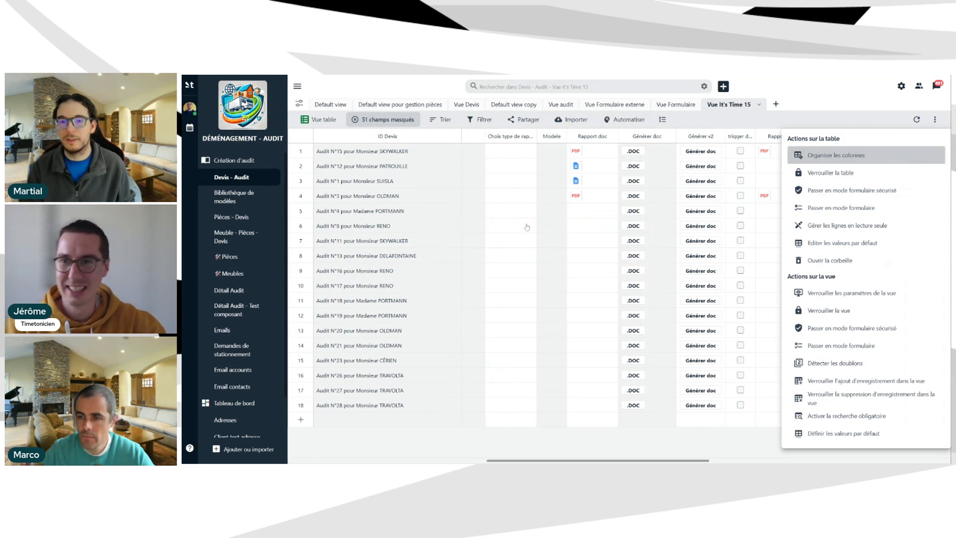
pyautogui.click(839, 155)
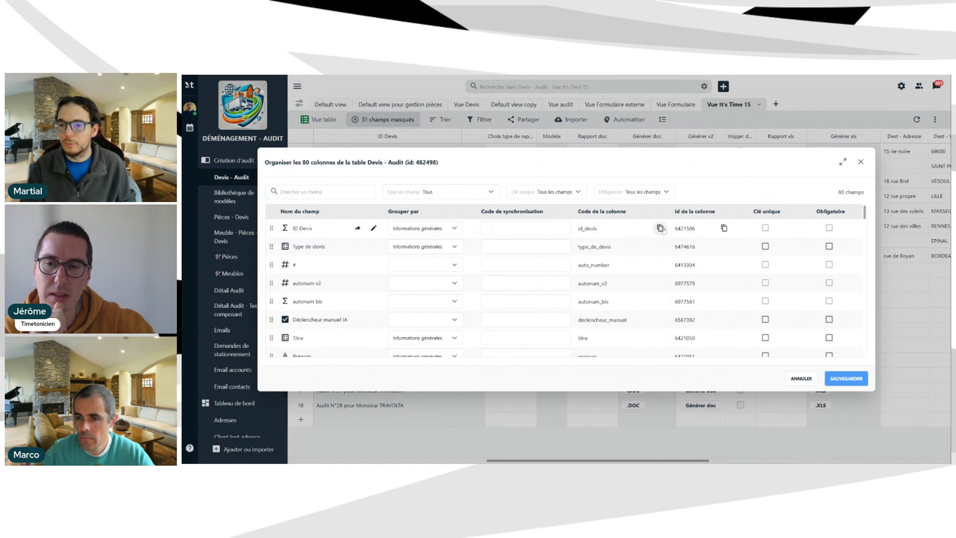
pyautogui.click(660, 228)
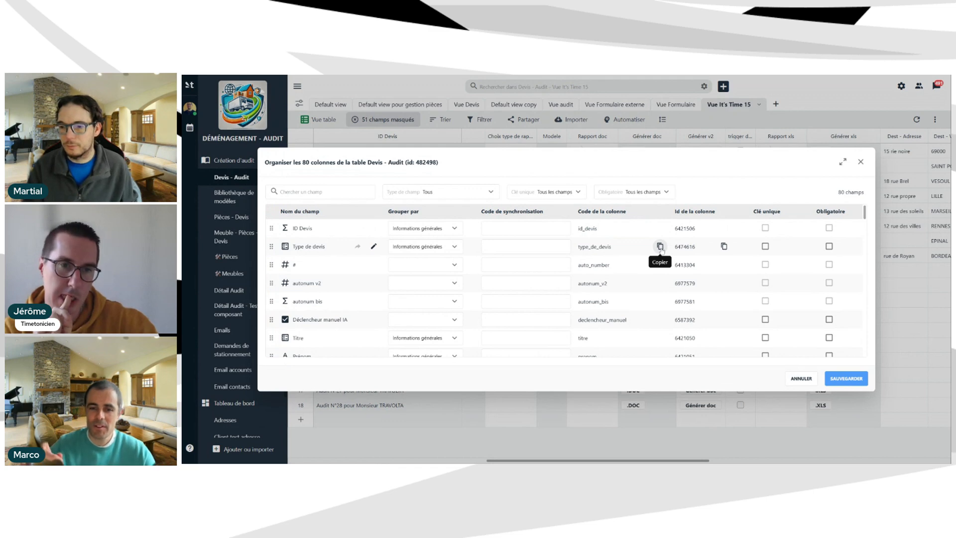
pyautogui.click(659, 247)
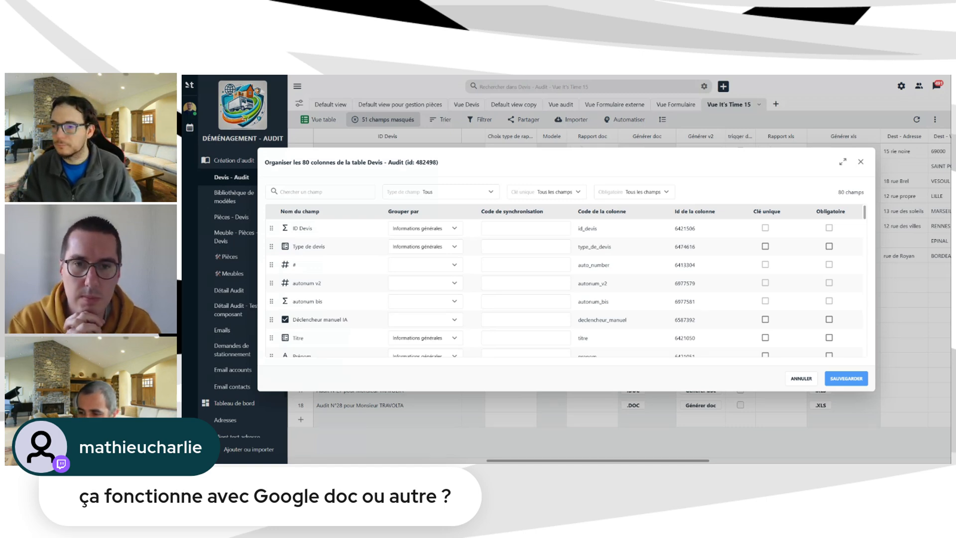
pyautogui.click(860, 162)
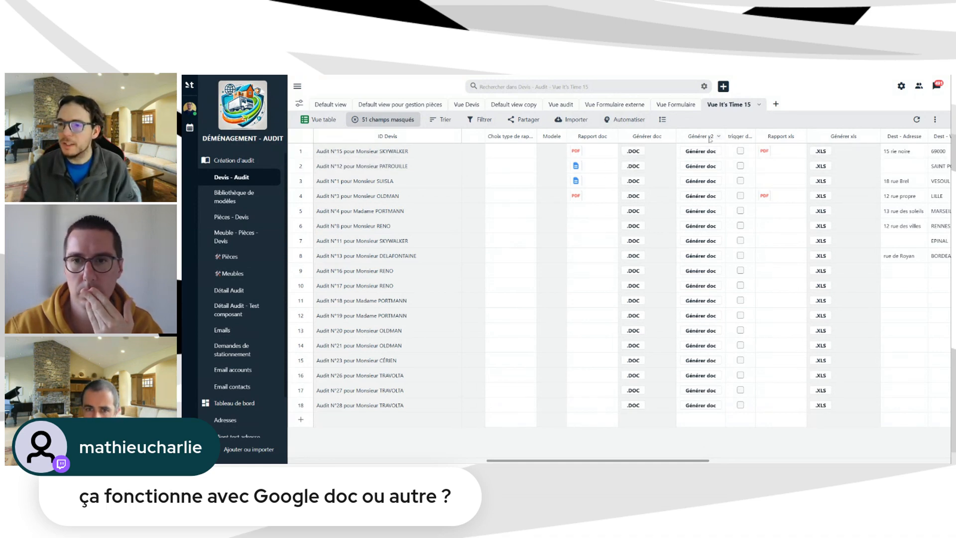
# Open the Générer doc field settings and scroll through its template list.
pyautogui.click(670, 139)
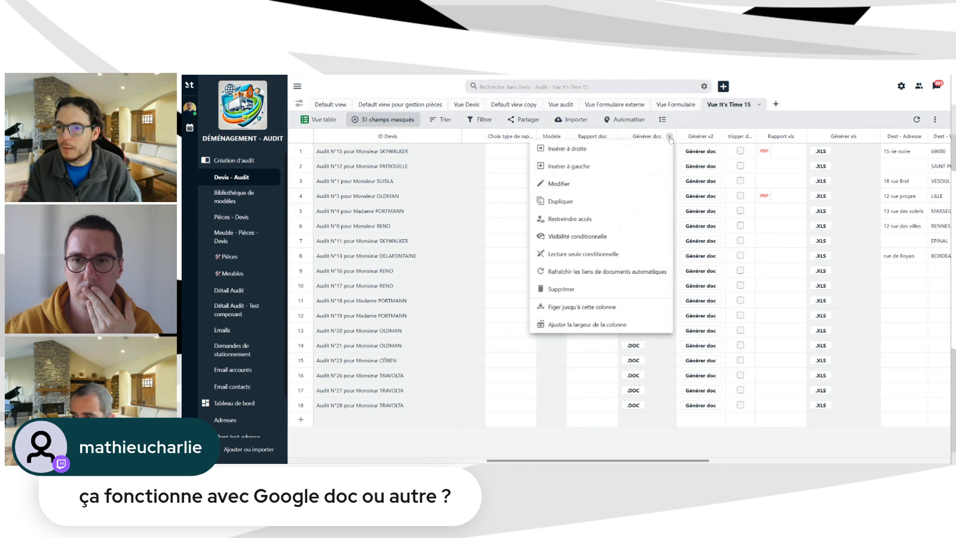
pyautogui.click(579, 188)
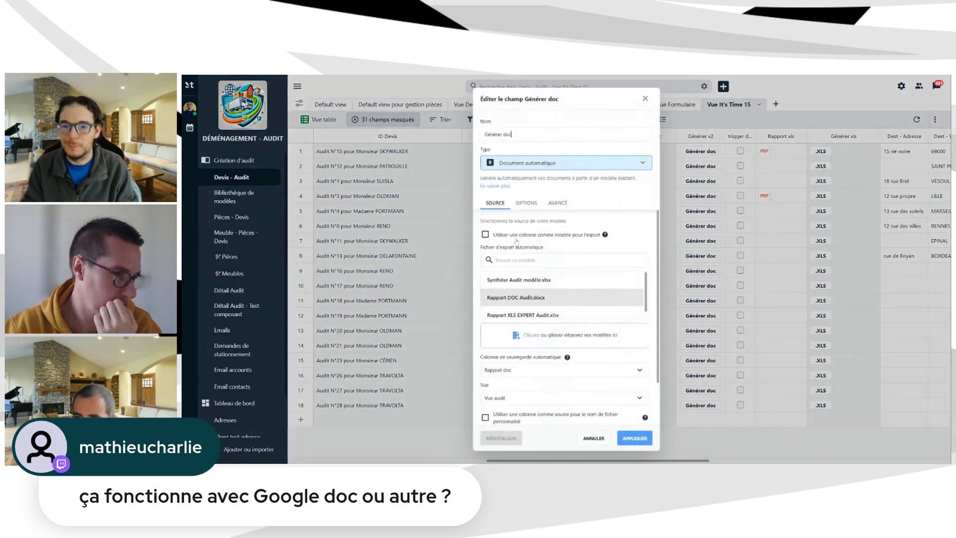
pyautogui.scroll(-1, 534, 239)
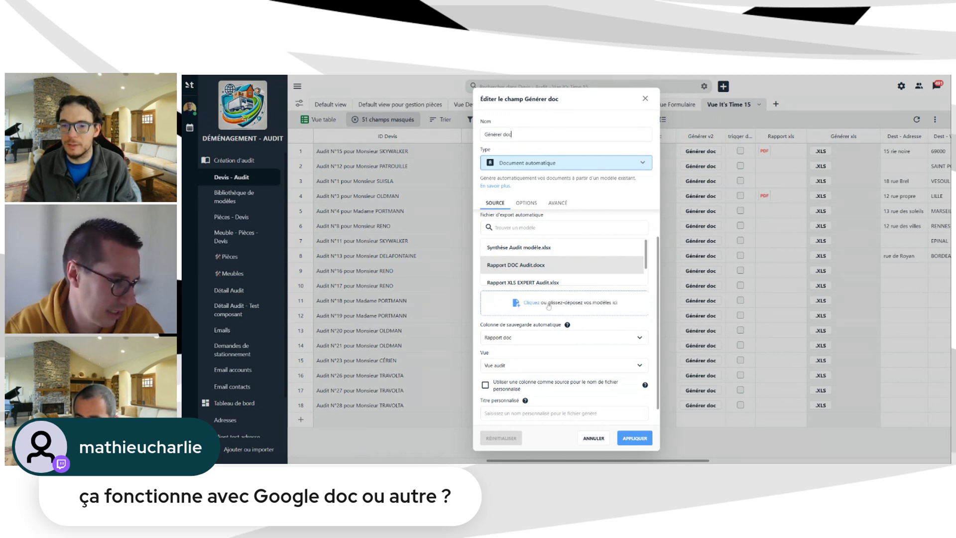
pyautogui.scroll(-1, 576, 274)
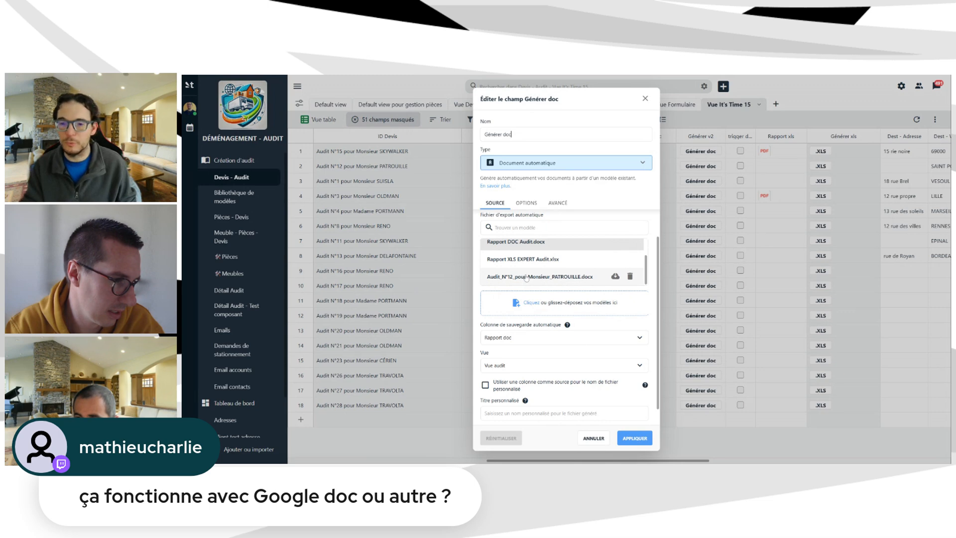
pyautogui.scroll(1, 530, 262)
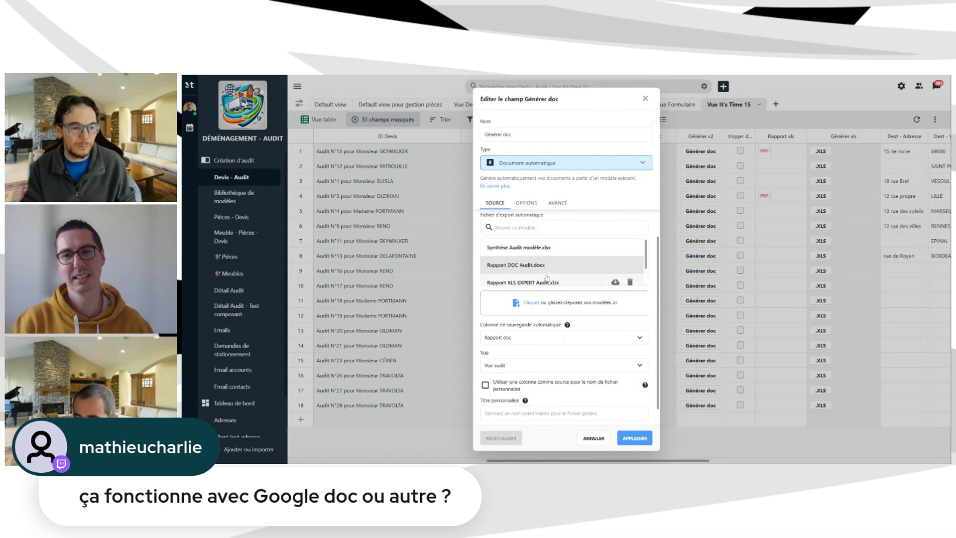
pyautogui.scroll(-1, 588, 262)
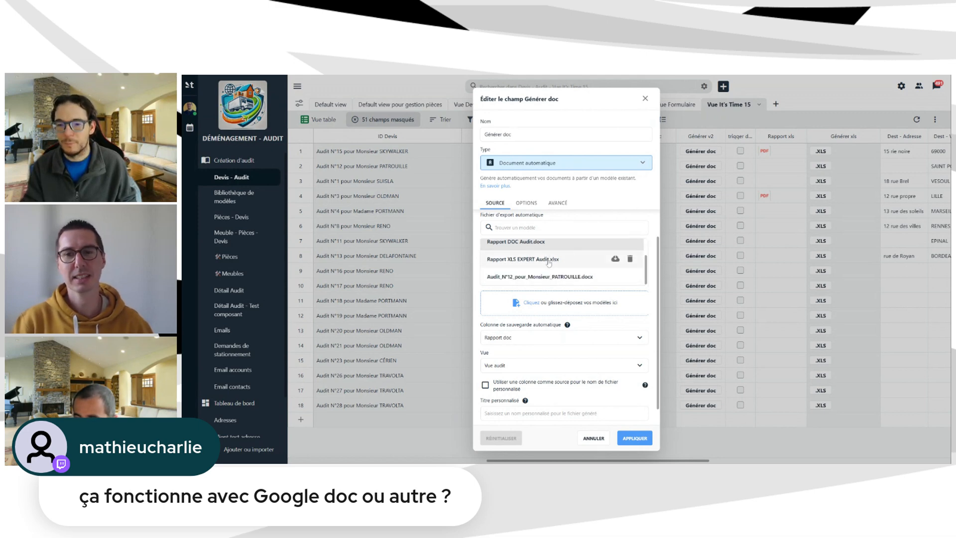
# Delete the extra Audit N°12 .docx template and select Rapport DOC Audit.docx instead.
pyautogui.click(560, 277)
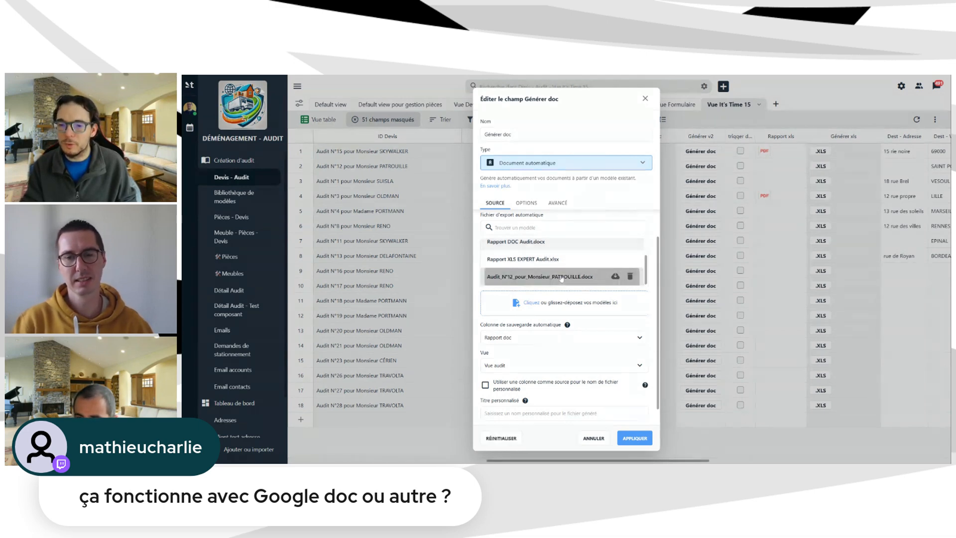
pyautogui.click(630, 277)
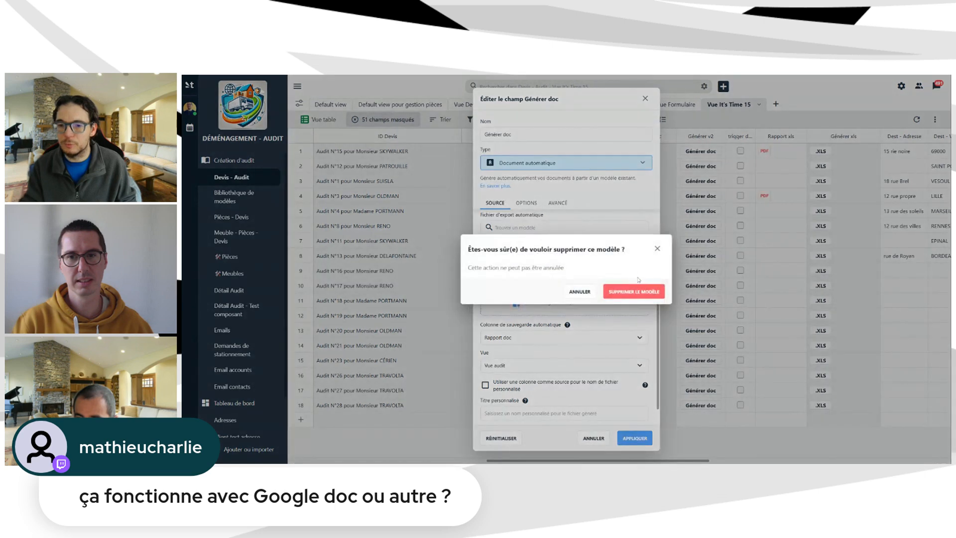
pyautogui.click(638, 293)
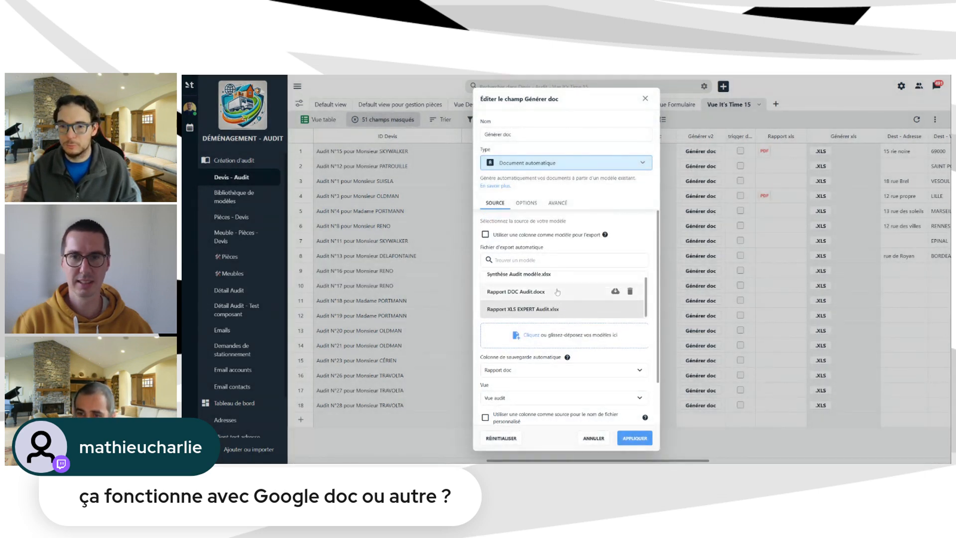
pyautogui.click(557, 292)
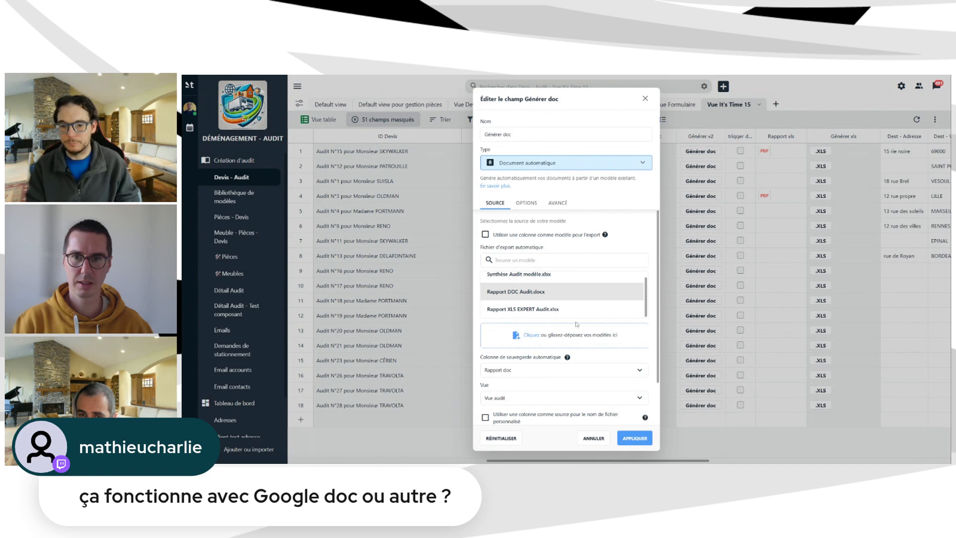
pyautogui.scroll(-2, 547, 306)
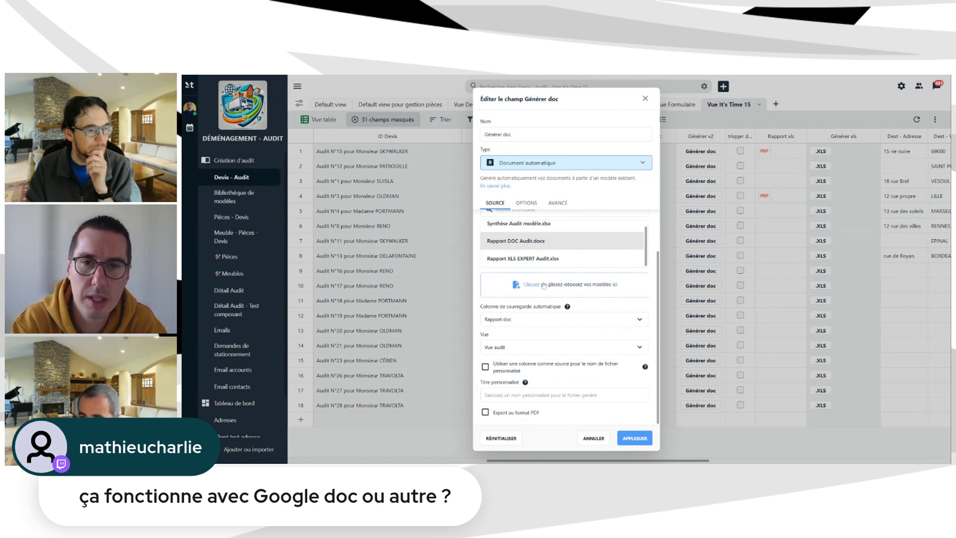
pyautogui.moveTo(550, 249)
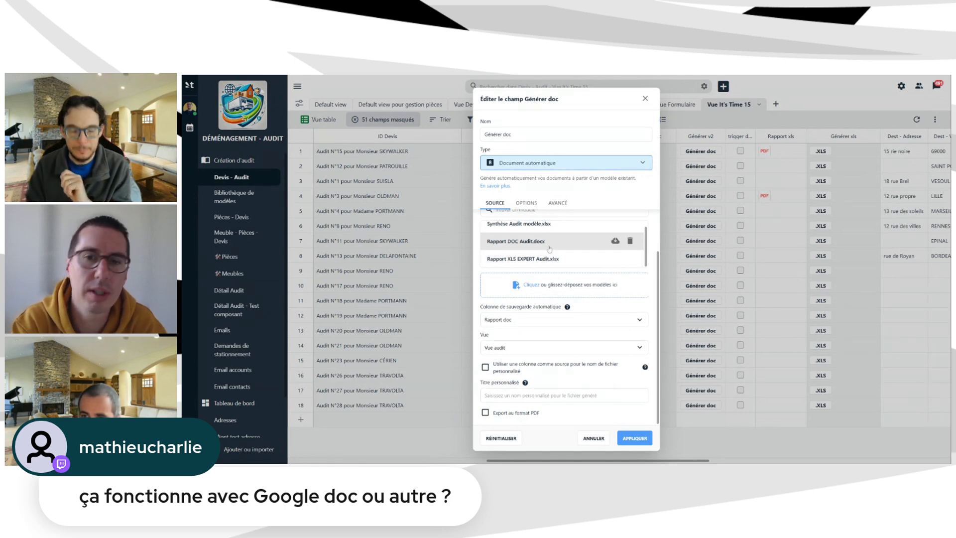
pyautogui.scroll(1, 547, 259)
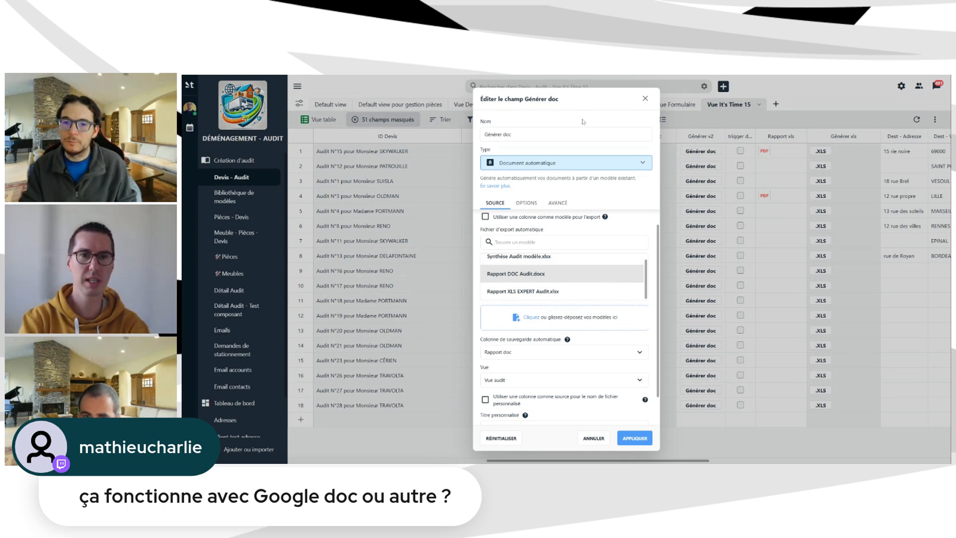
# Move the Éditer le champ dialog aside and keep Rapport doc as Colonne de sauvegarde.
pyautogui.moveTo(579, 102); pyautogui.dragTo(501, 99)
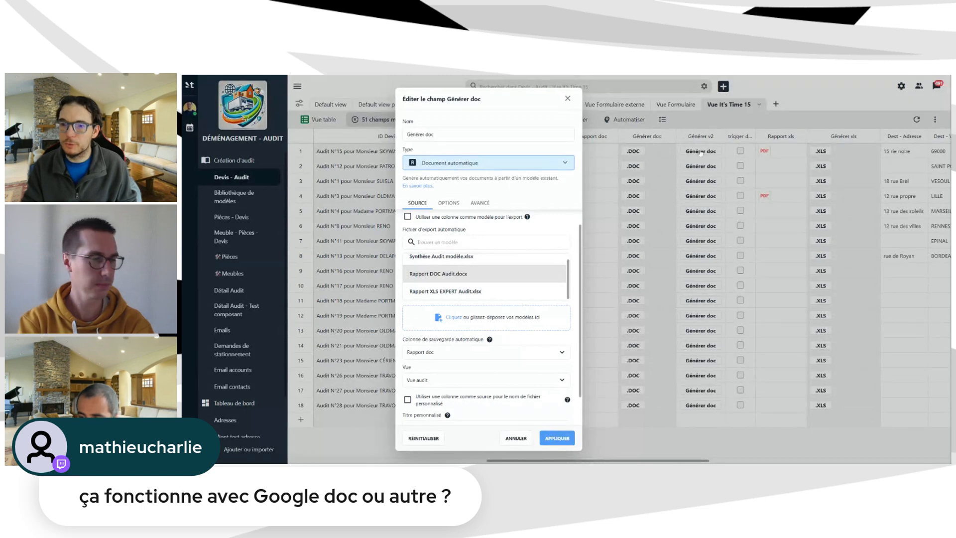
pyautogui.scroll(1, 473, 292)
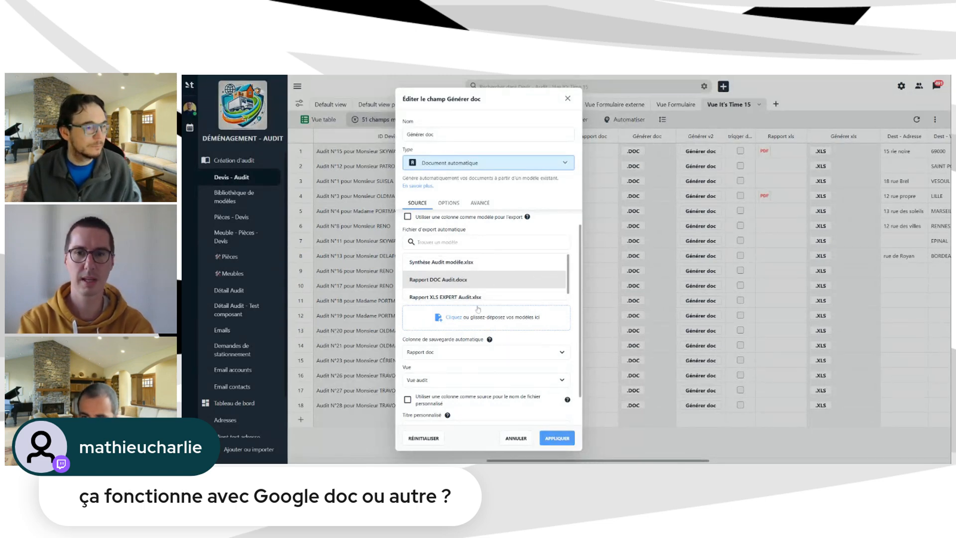
pyautogui.scroll(-1, 493, 295)
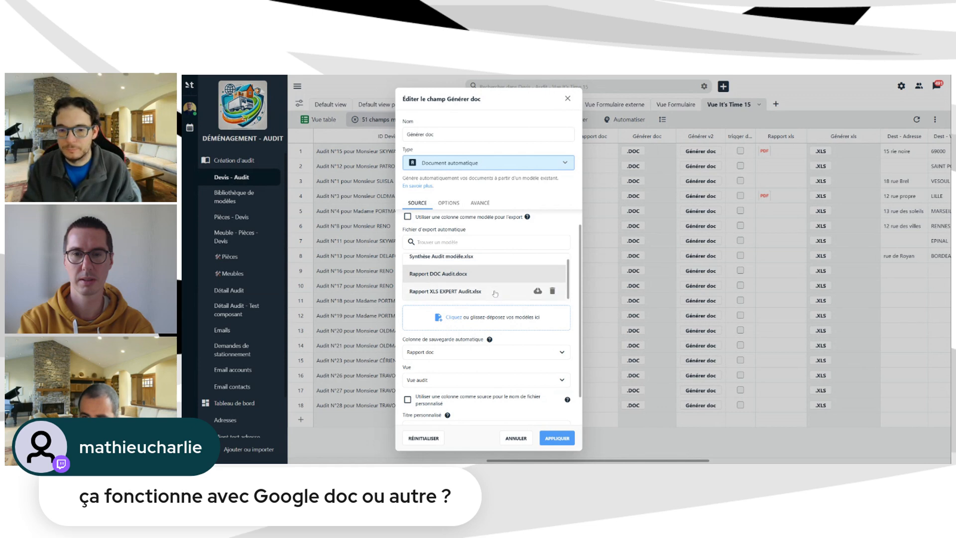
pyautogui.scroll(-1, 481, 365)
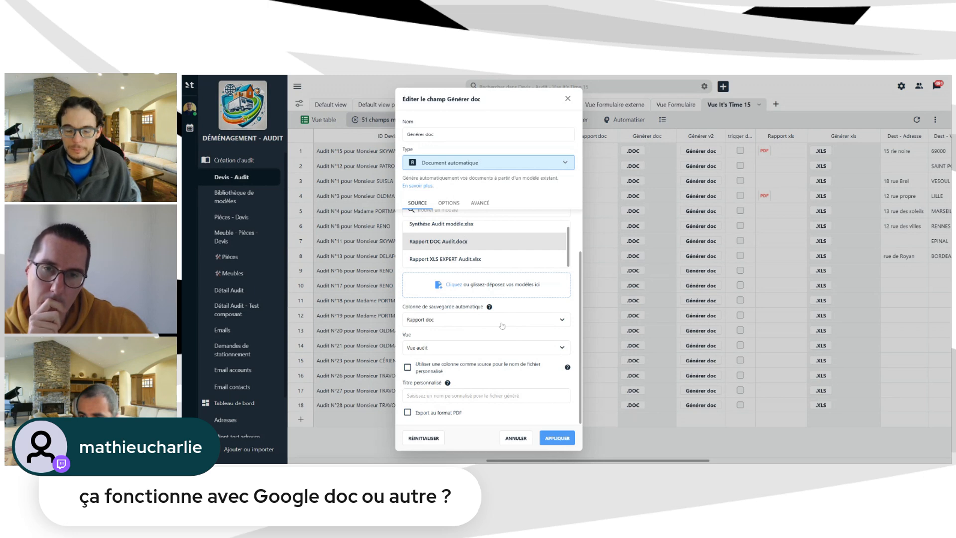
pyautogui.click(502, 326)
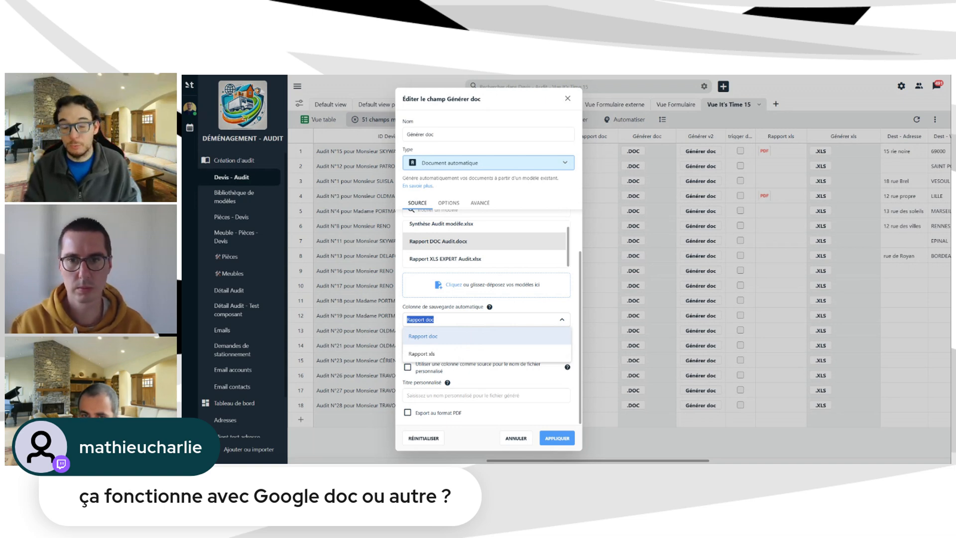
pyautogui.click(495, 316)
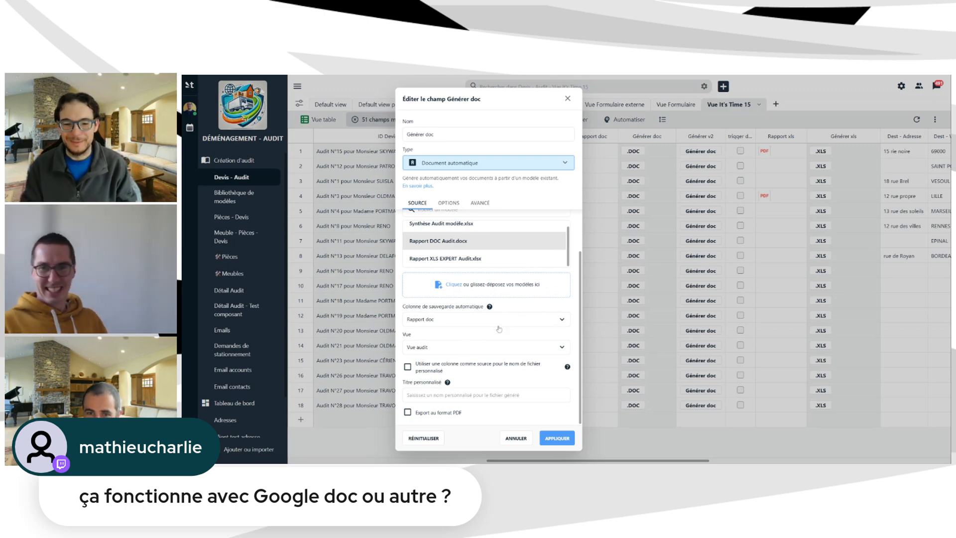
# Open the view list and close it unchanged, keeping Vue audit as the export view.
pyautogui.click(467, 347)
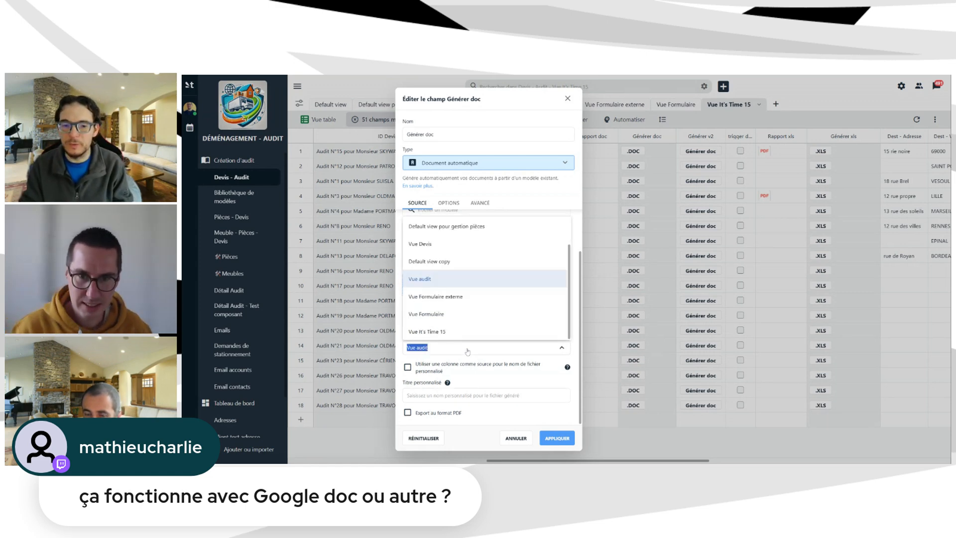
pyautogui.click(511, 202)
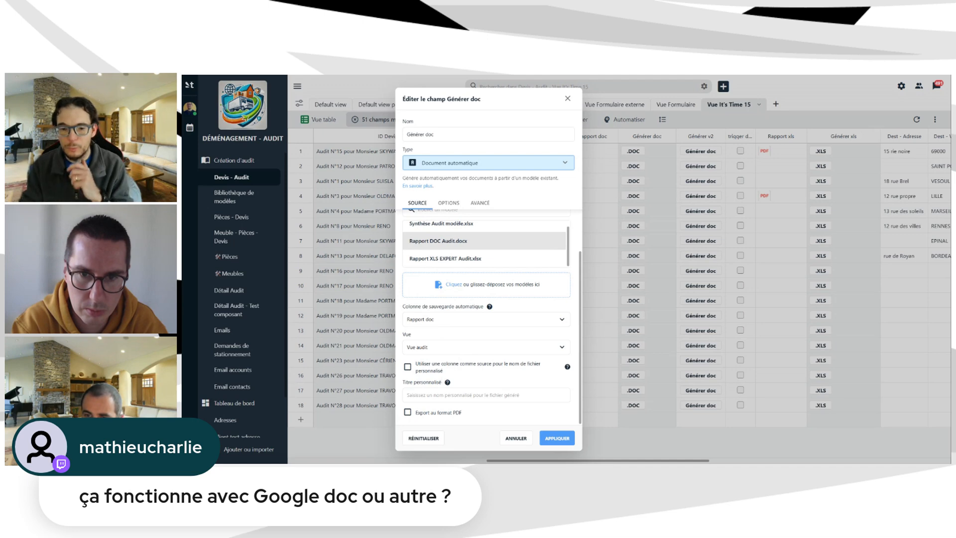
pyautogui.click(478, 395)
pyautogui.write('Mon doc')
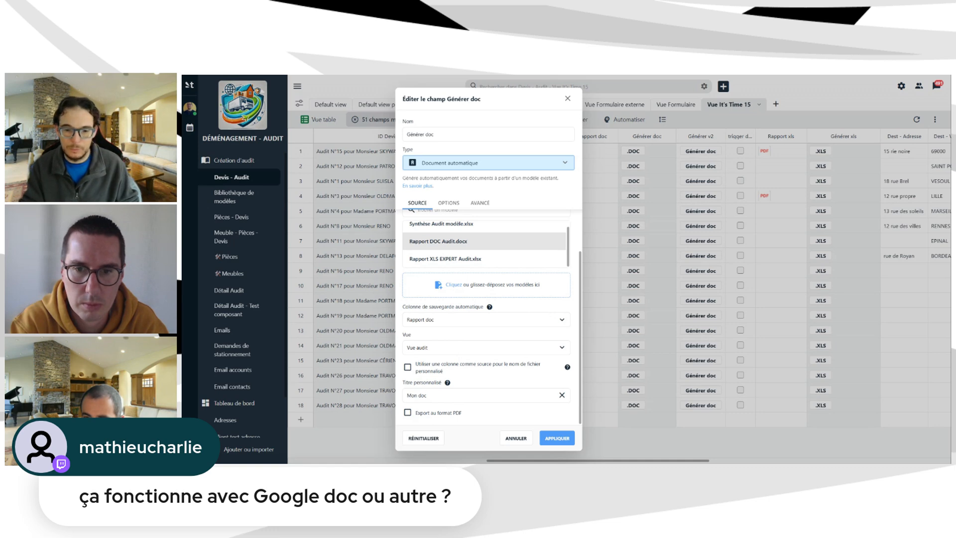
pyautogui.press('BackSpace')
pyautogui.click(408, 367)
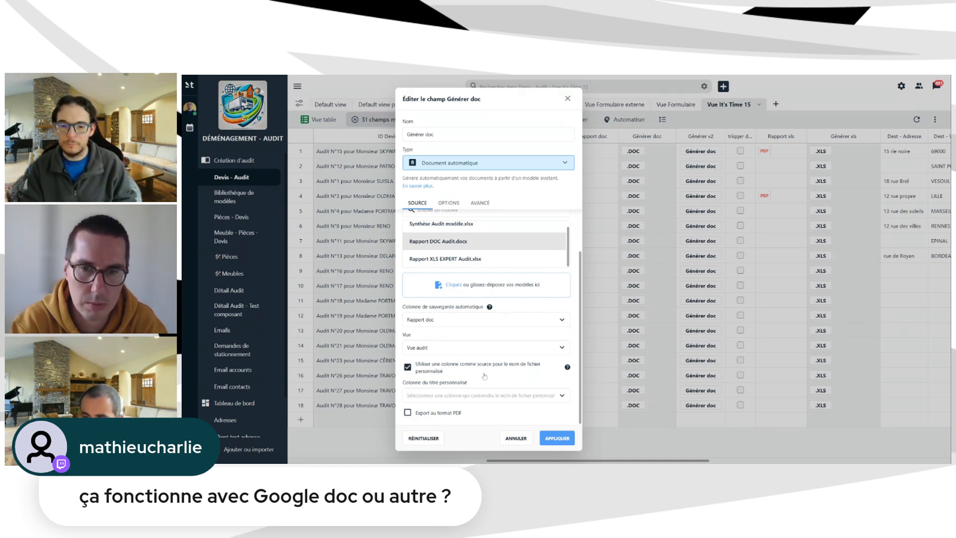
pyautogui.click(489, 395)
pyautogui.scroll(-5, 470, 324)
pyautogui.scroll(5, 472, 334)
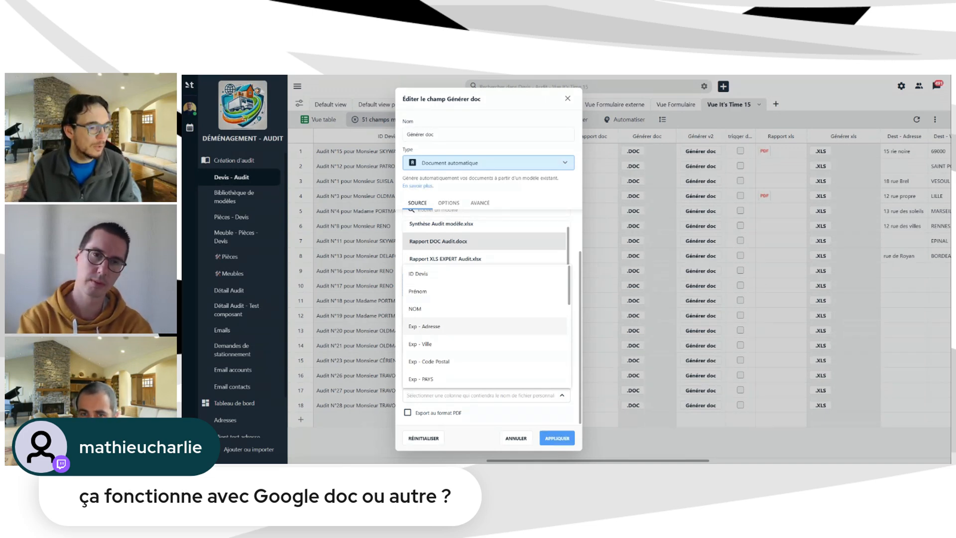
pyautogui.click(526, 199)
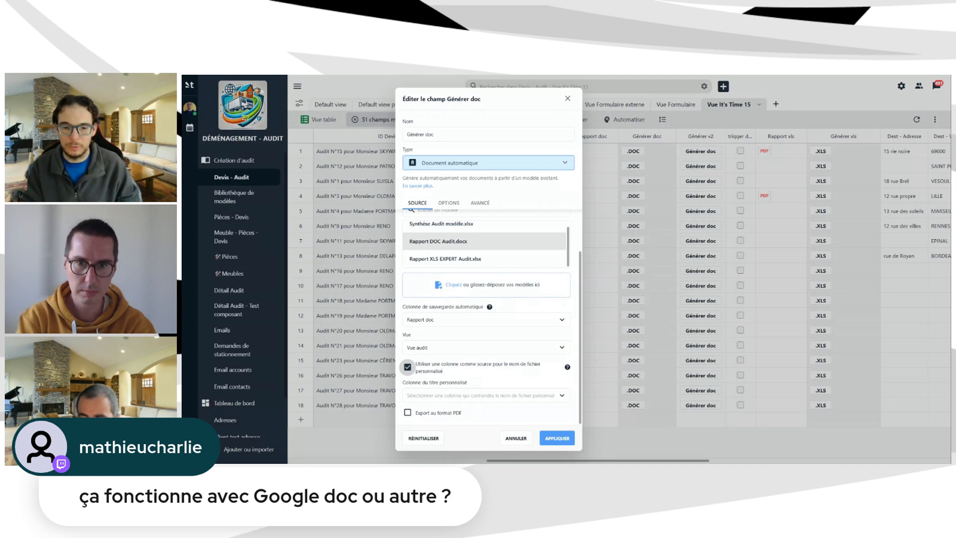
pyautogui.click(408, 367)
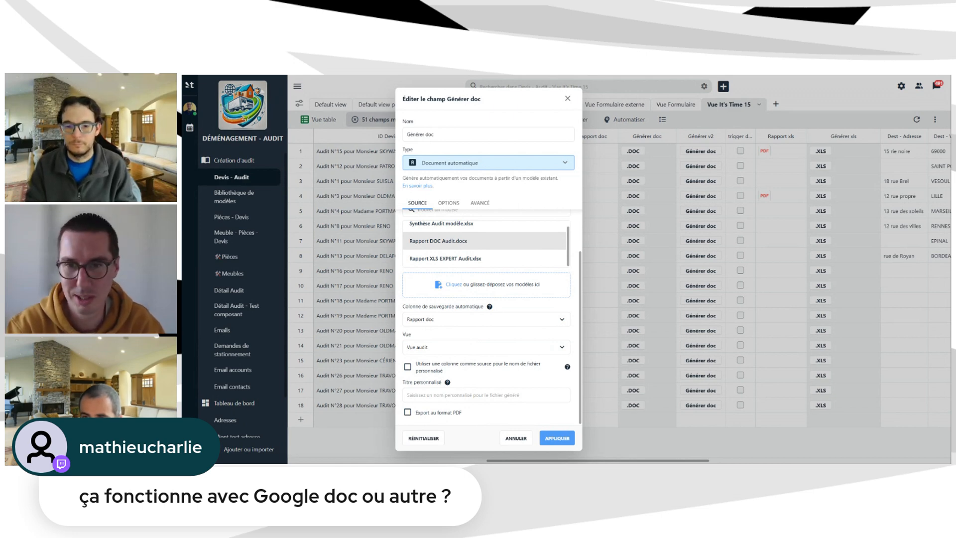
# Name generated files after the ID Devis column and shift the settings window slightly left.
pyautogui.click(486, 395)
pyautogui.click(428, 370)
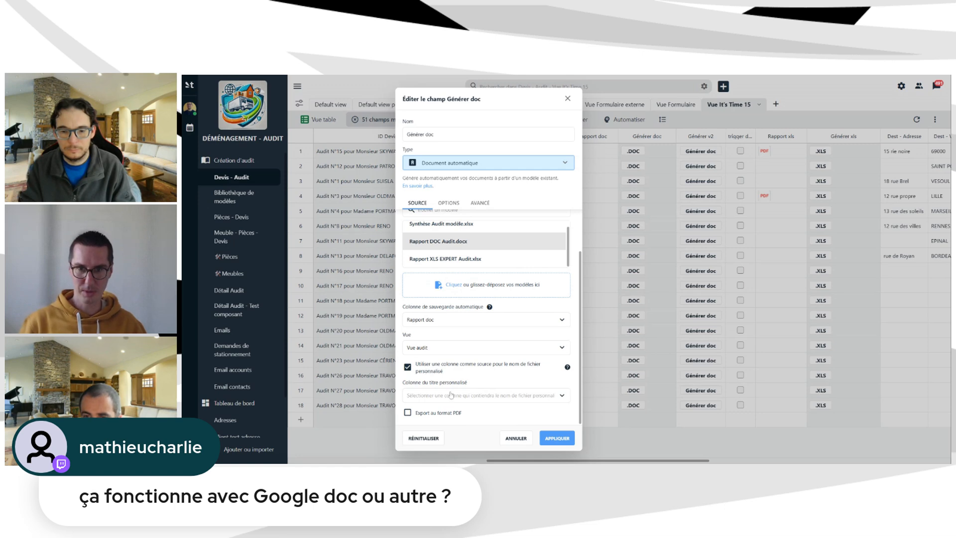
pyautogui.click(451, 394)
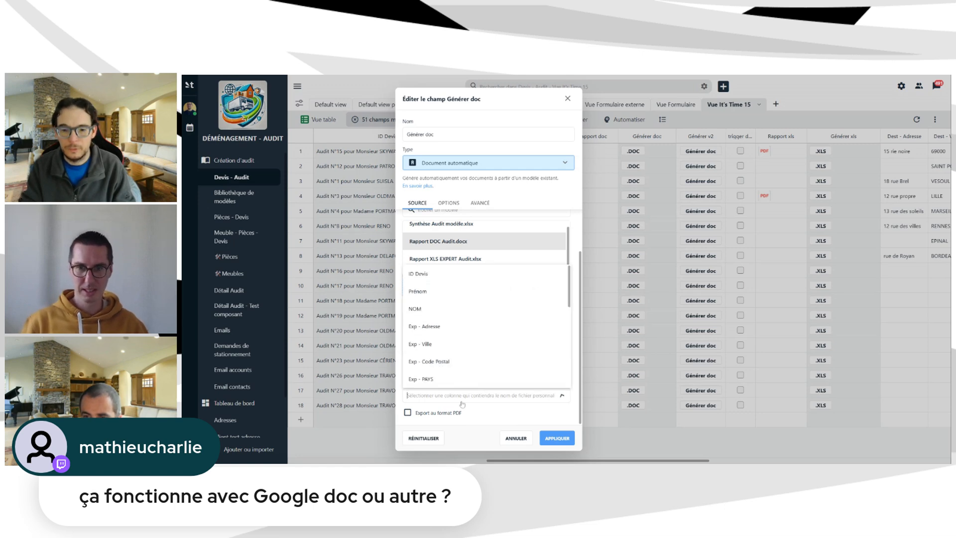
pyautogui.click(418, 273)
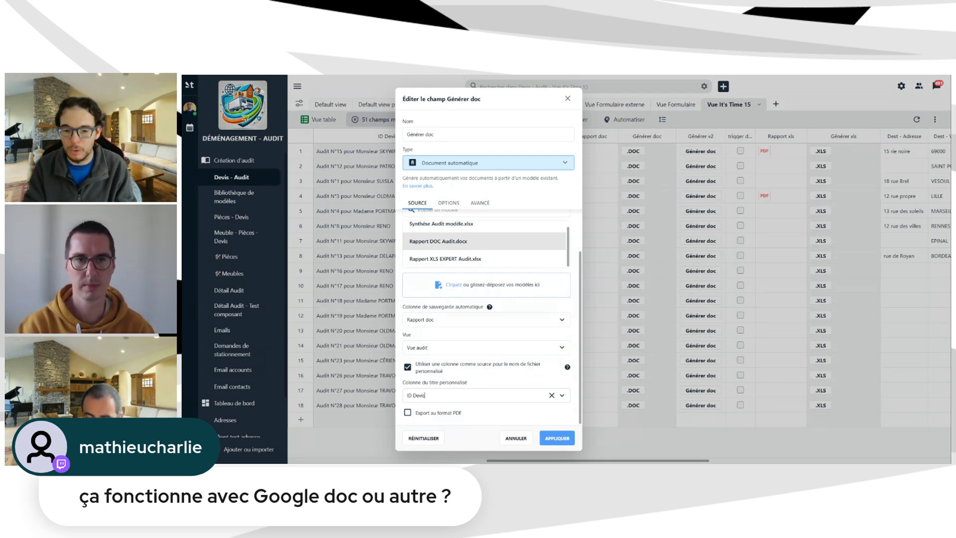
pyautogui.moveTo(476, 246)
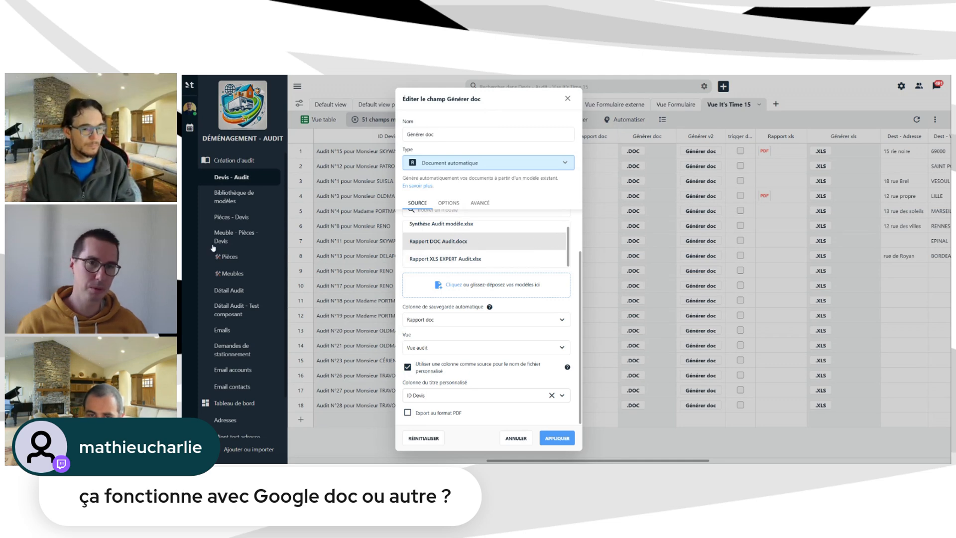
pyautogui.moveTo(473, 224)
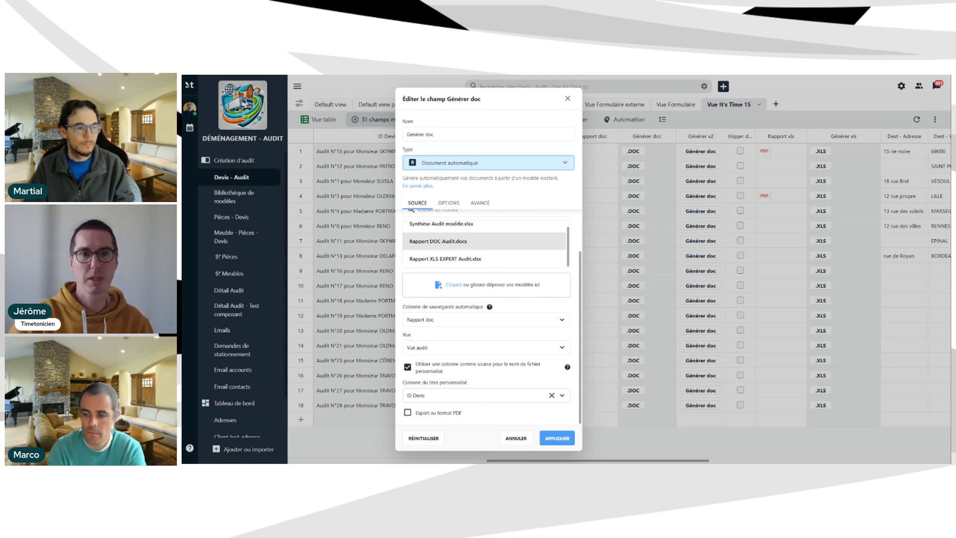
pyautogui.moveTo(515, 96); pyautogui.dragTo(480, 93)
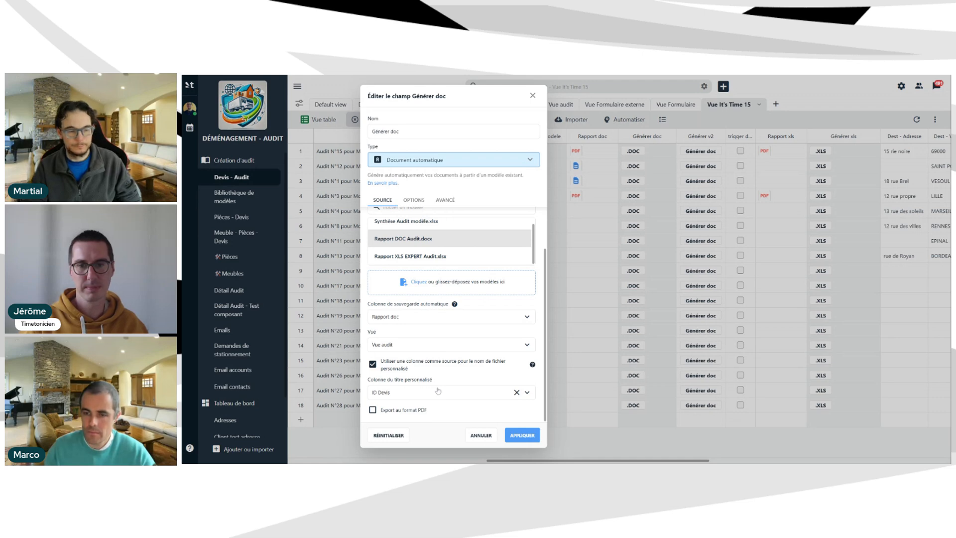
# Tick Export au format PDF, untick Transformer en bouton, and apply the Générer doc changes.
pyautogui.scroll(2, 438, 384)
pyautogui.scroll(-2, 443, 381)
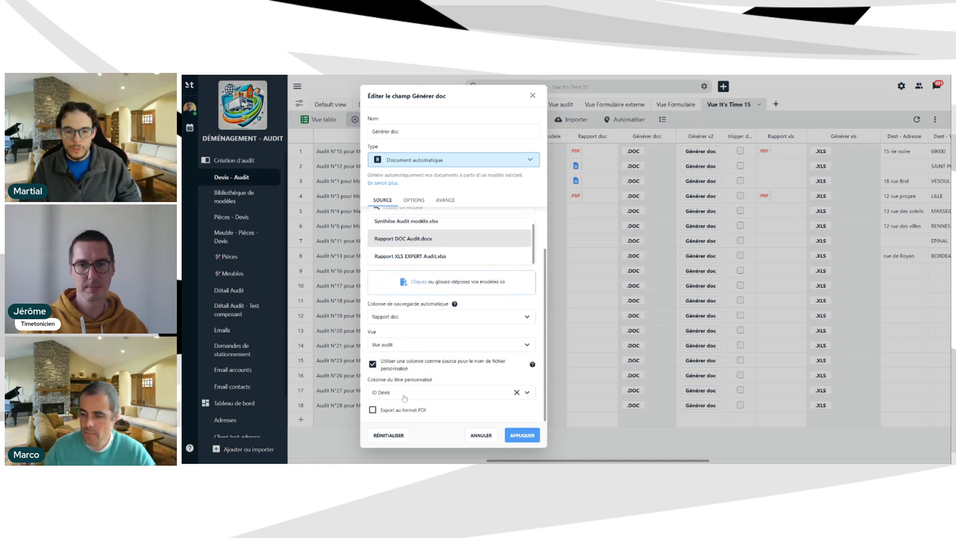
pyautogui.click(373, 410)
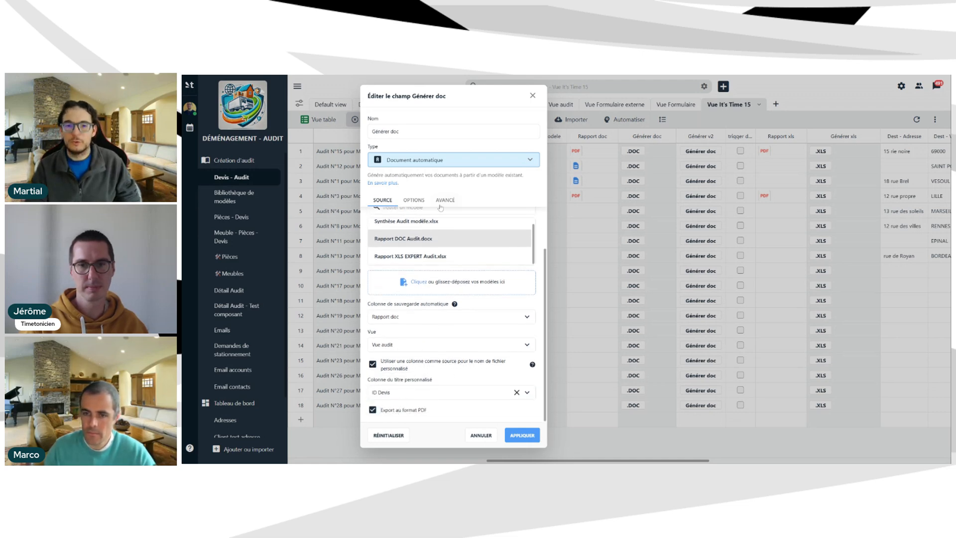
pyautogui.click(416, 203)
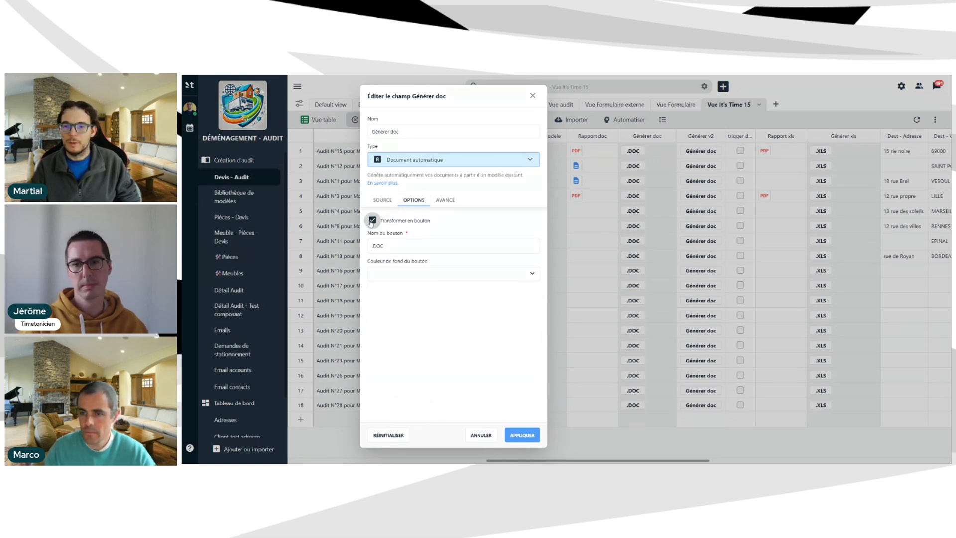
pyautogui.click(372, 220)
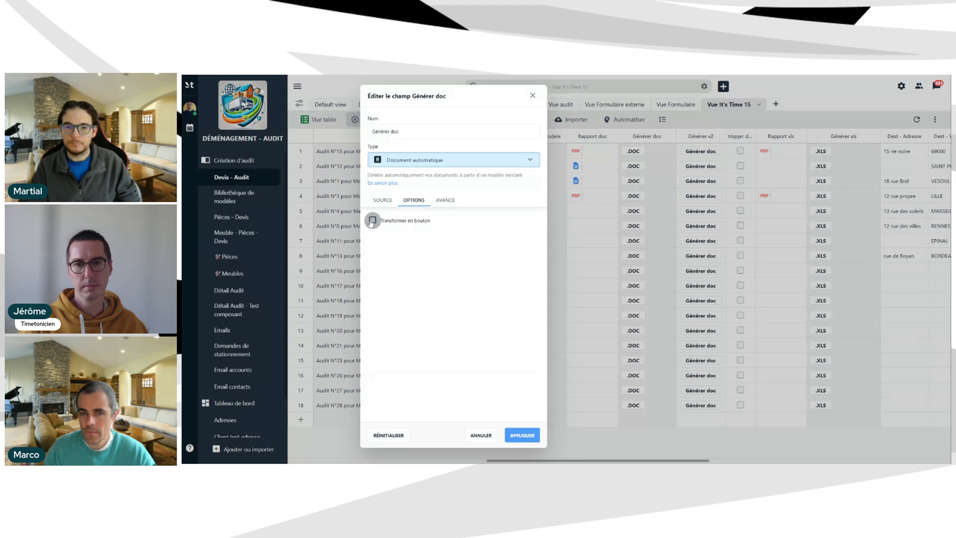
pyautogui.click(522, 436)
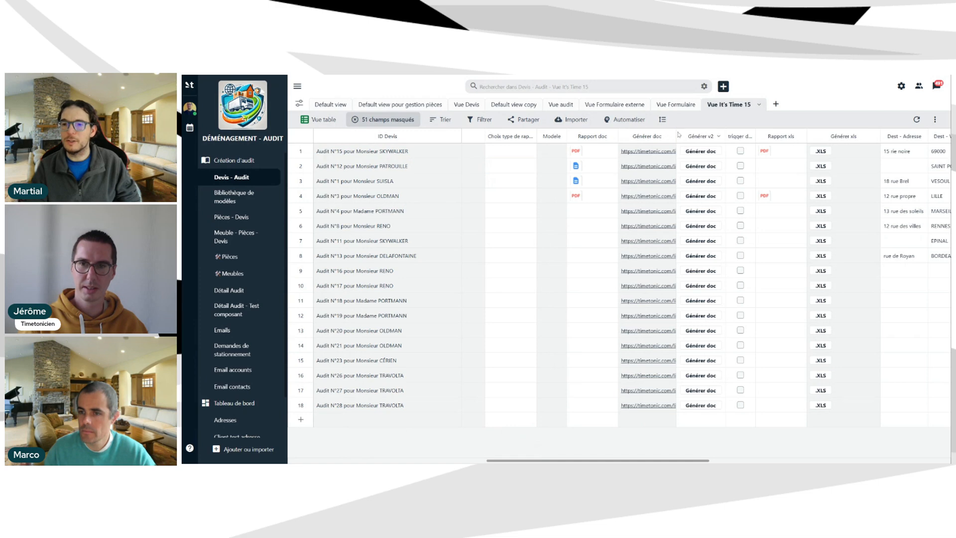
# Widen the Générer doc column so its full generation links show.
pyautogui.moveTo(677, 135); pyautogui.dragTo(728, 135)
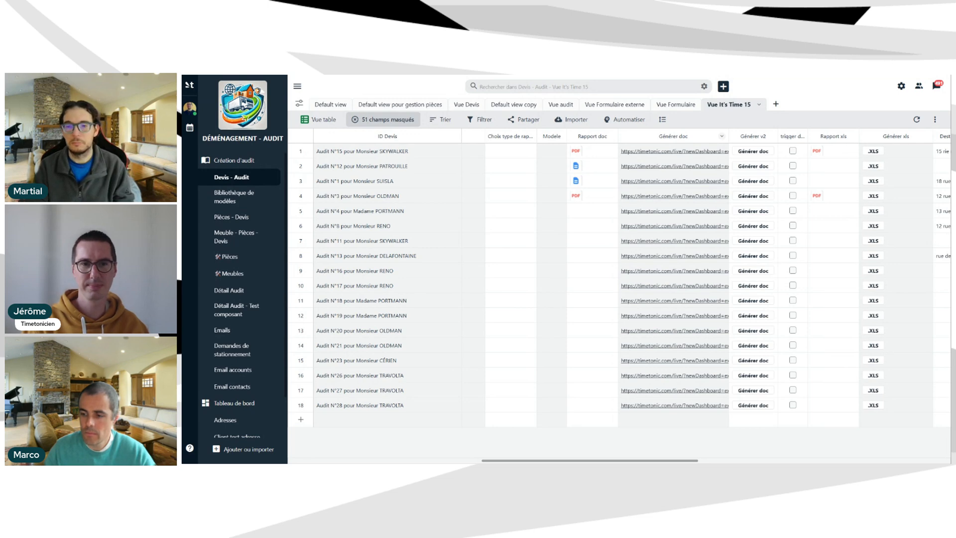
pyautogui.click(722, 136)
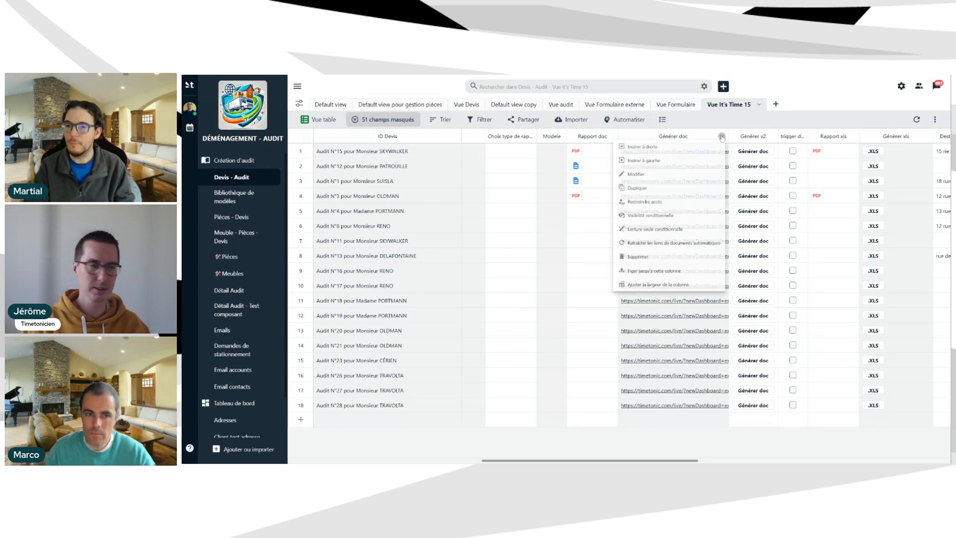
pyautogui.click(744, 121)
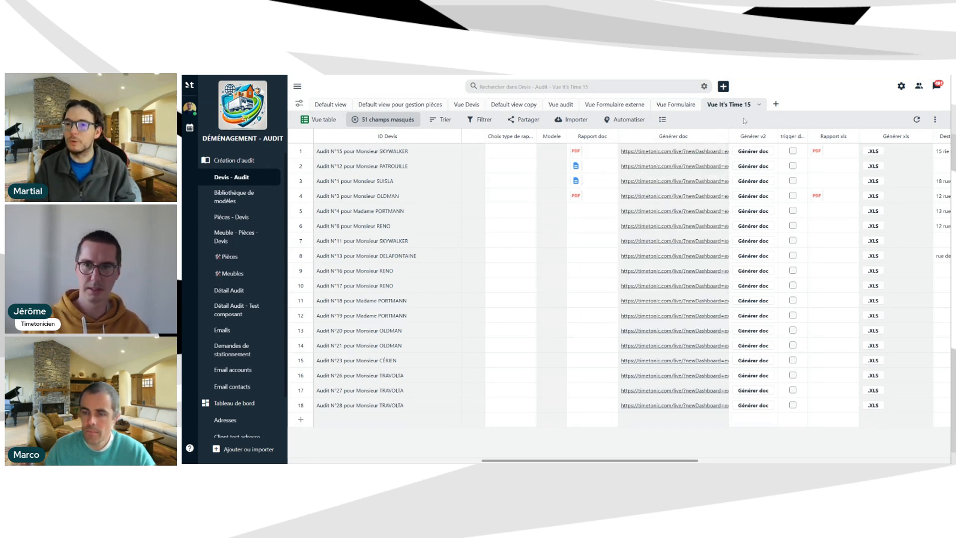
# Open the Audit N°15 record, scroll through its details, and close it.
pyautogui.click(303, 152)
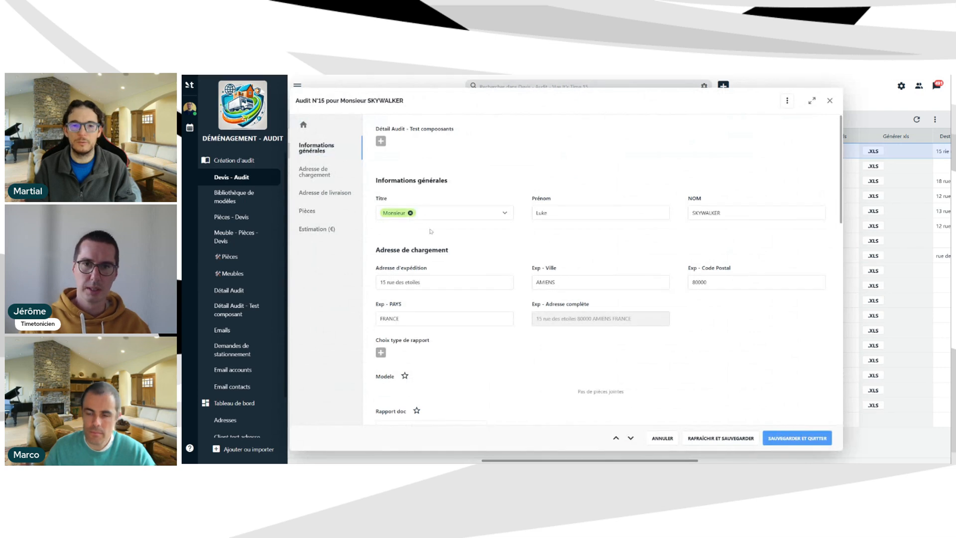
pyautogui.scroll(-3, 495, 343)
pyautogui.scroll(-4, 491, 336)
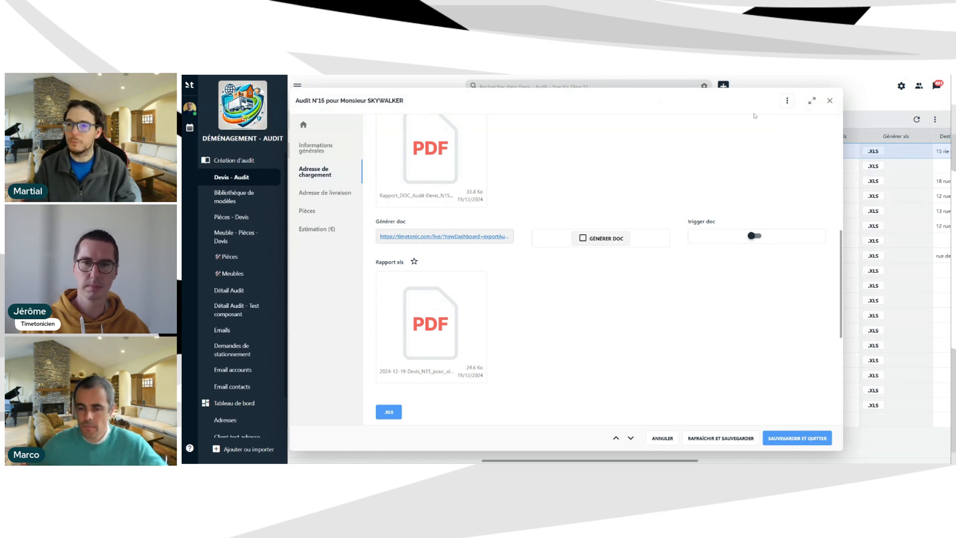
pyautogui.click(830, 100)
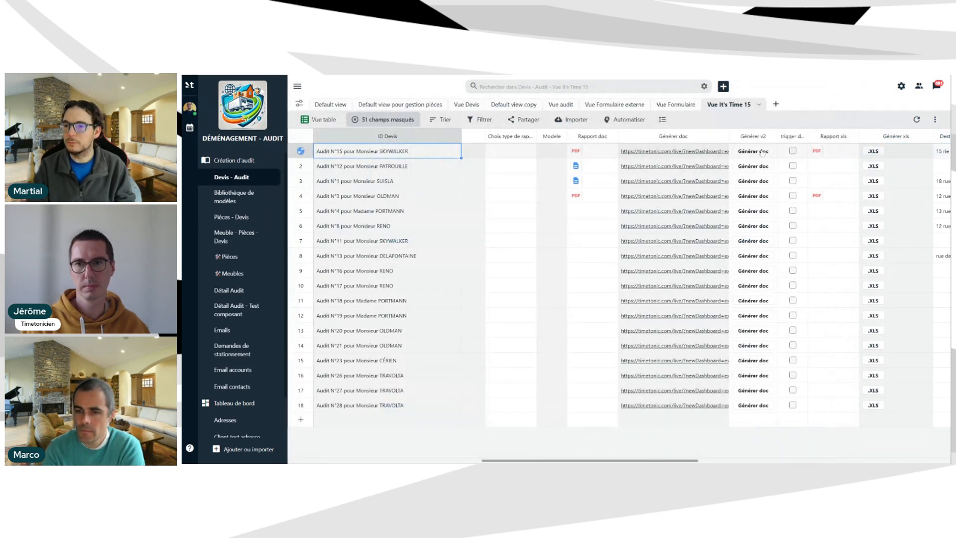
# Turn Générer doc into a purple #7C4DFF button named .DOC and apply it.
pyautogui.click(723, 137)
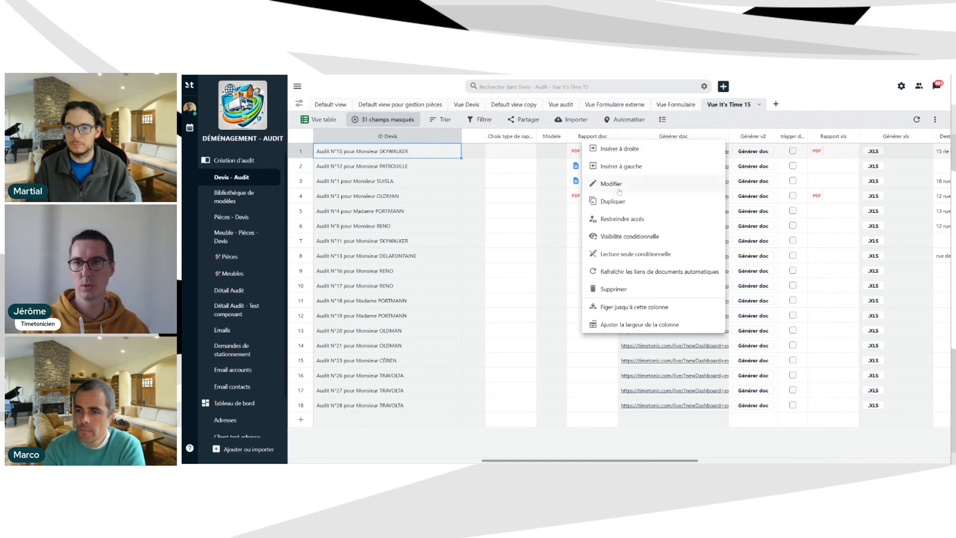
pyautogui.click(617, 185)
pyautogui.click(526, 202)
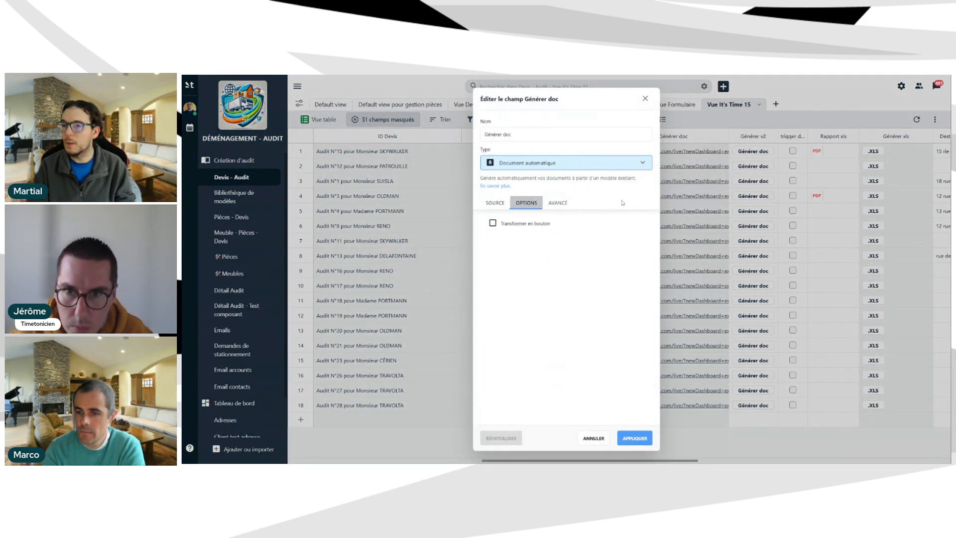
pyautogui.click(518, 224)
pyautogui.write('?')
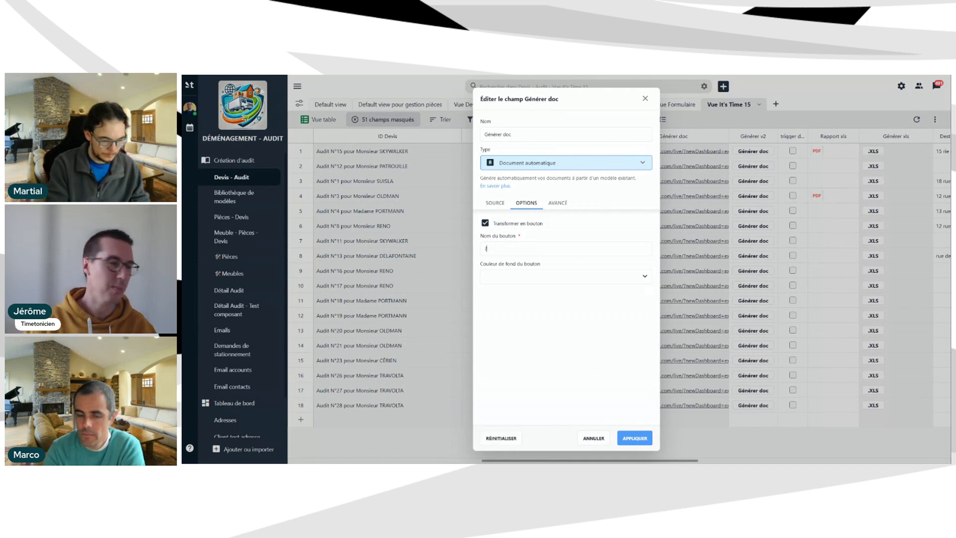
pyautogui.press('BackSpace')
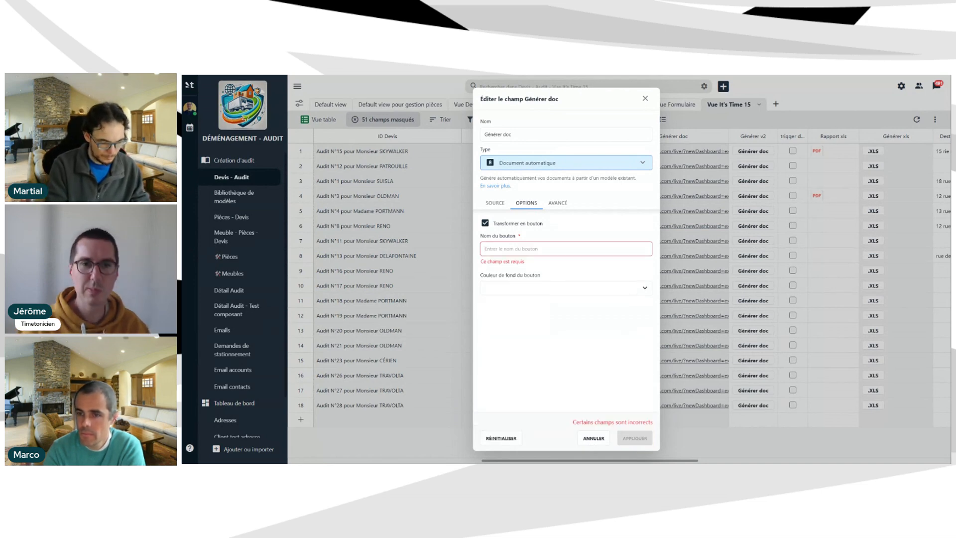
pyautogui.write('.')
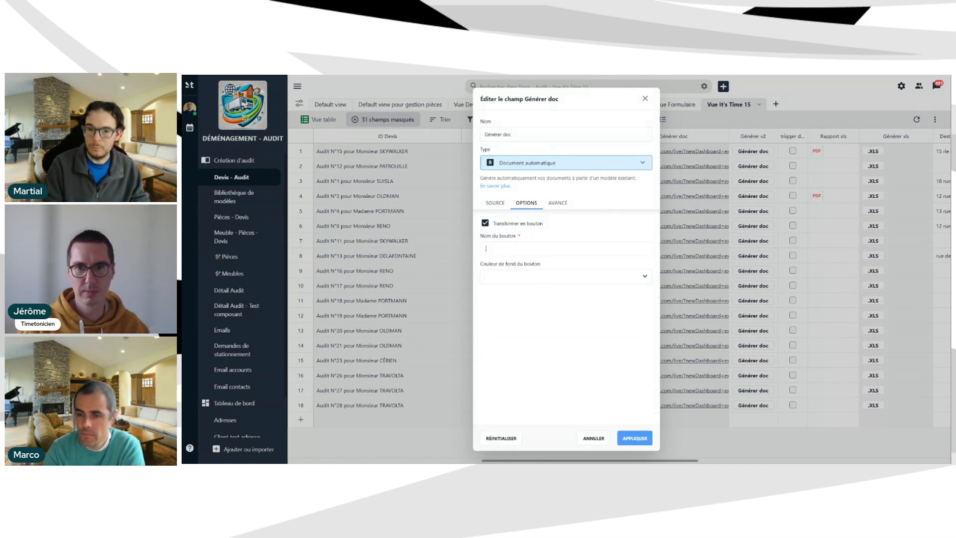
pyautogui.write('DOC')
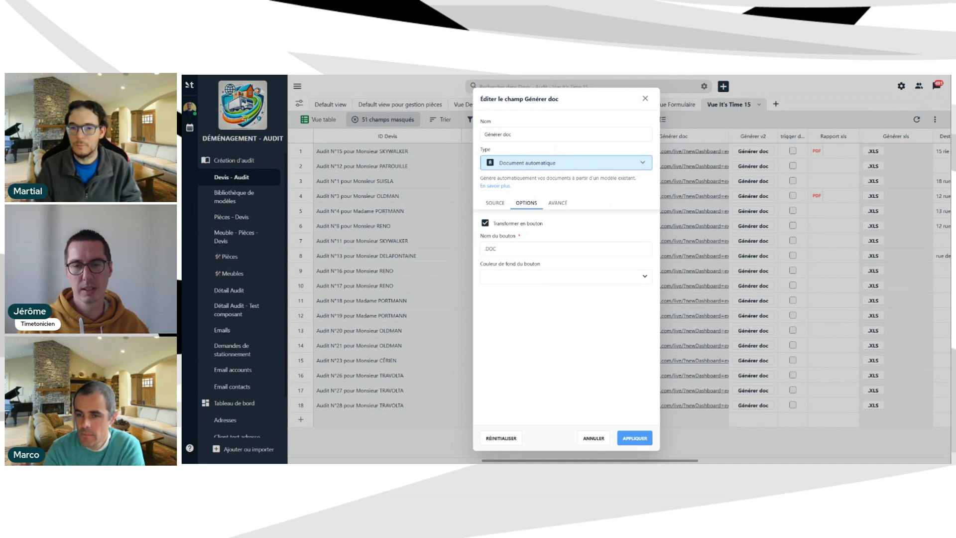
pyautogui.click(567, 277)
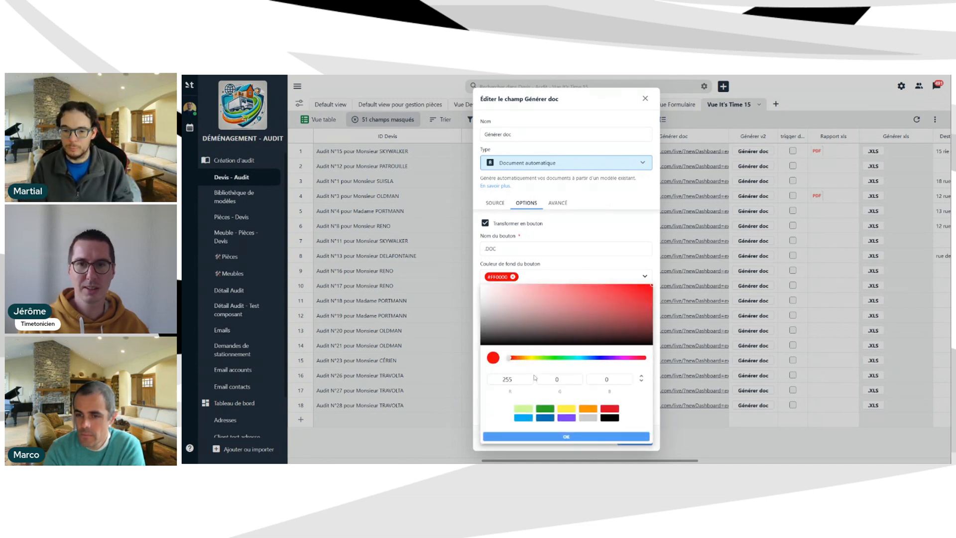
pyautogui.click(566, 417)
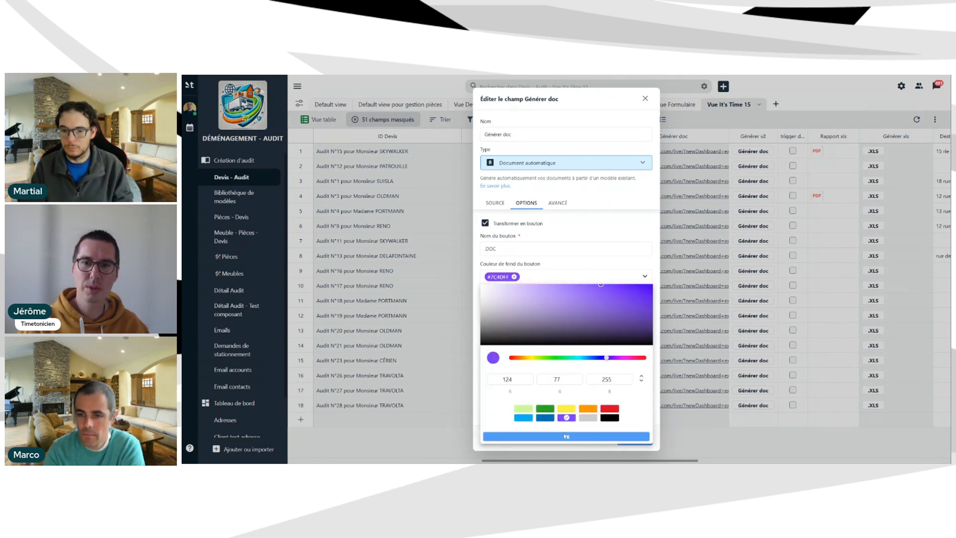
pyautogui.click(566, 437)
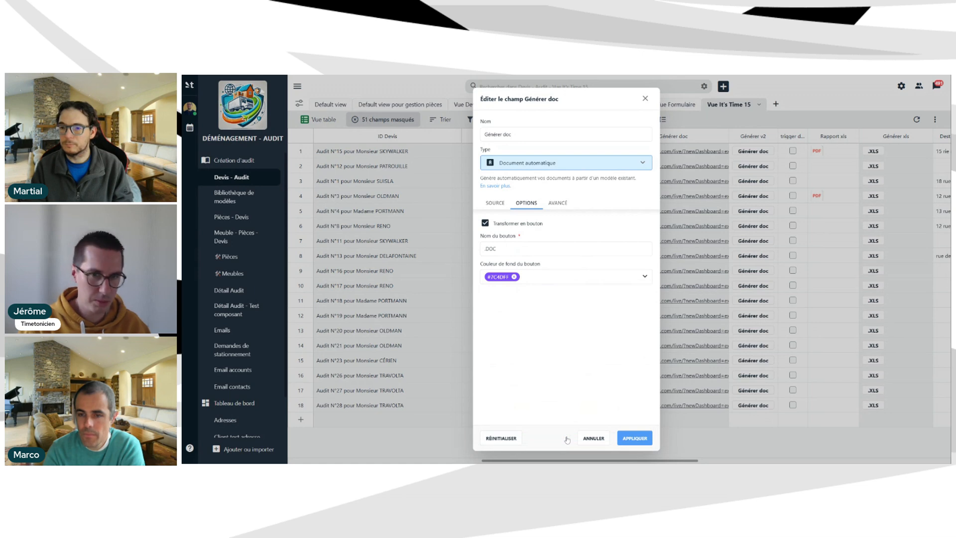
pyautogui.click(634, 438)
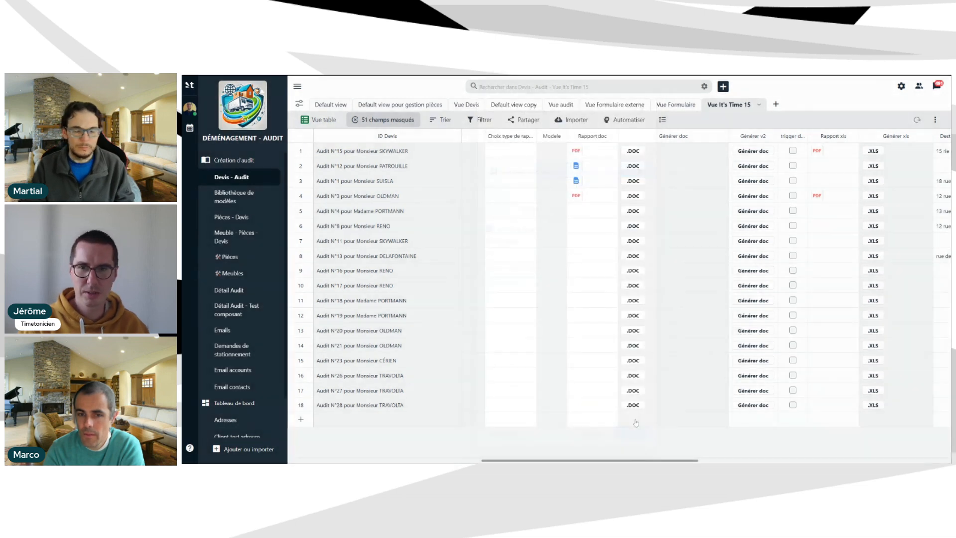
pyautogui.click(301, 151)
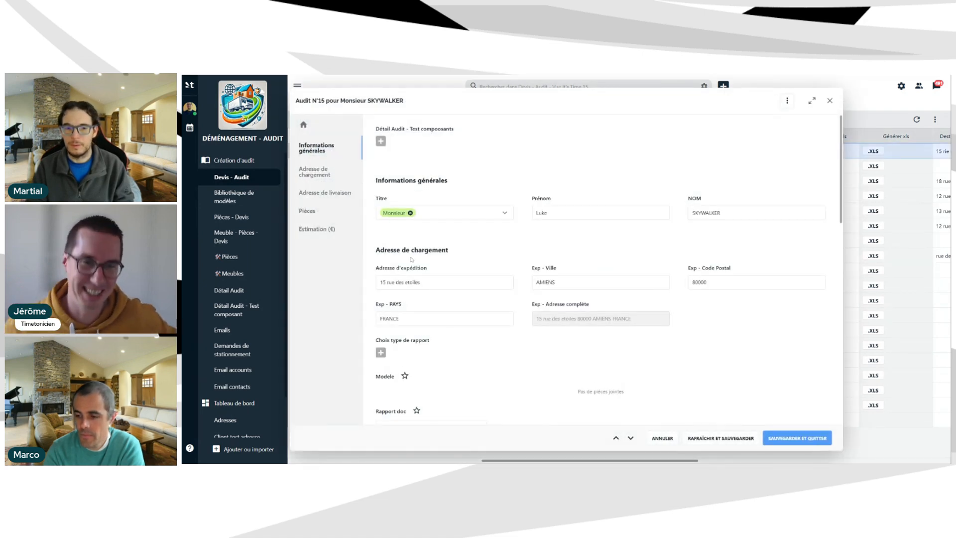
pyautogui.scroll(-6, 451, 261)
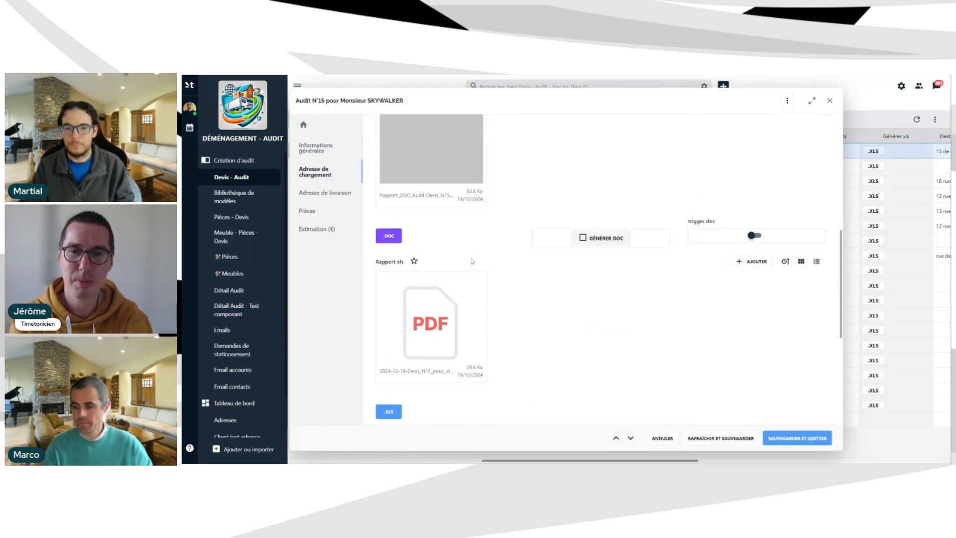
pyautogui.scroll(2, 615, 305)
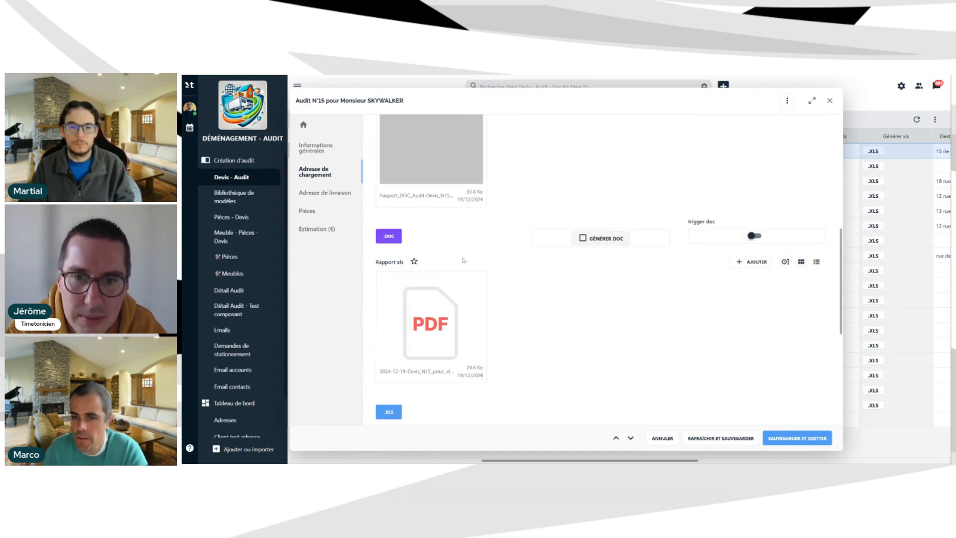
pyautogui.scroll(-2, 447, 214)
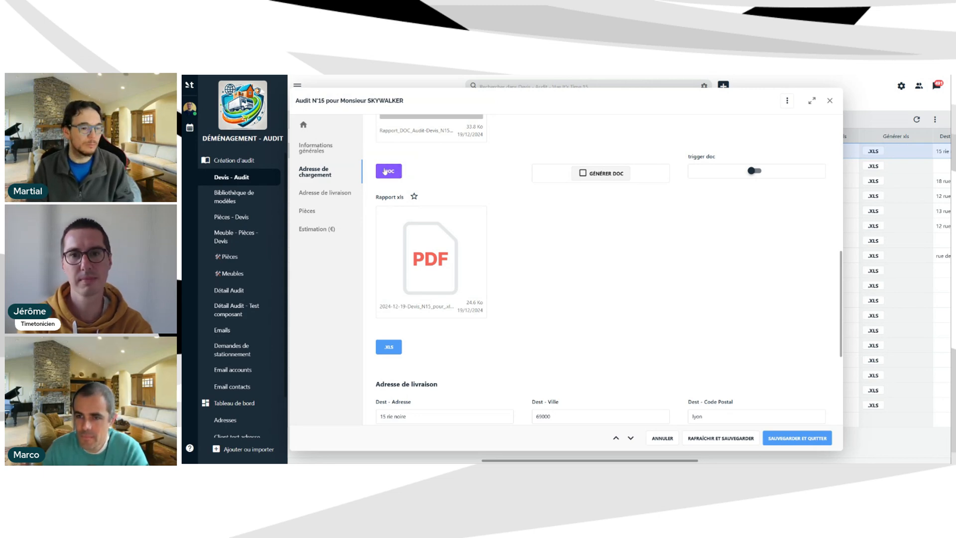
# Close the audit record, enter the label 'je veux générer mon doc' under AVANCÉ, and apply.
pyautogui.click(829, 102)
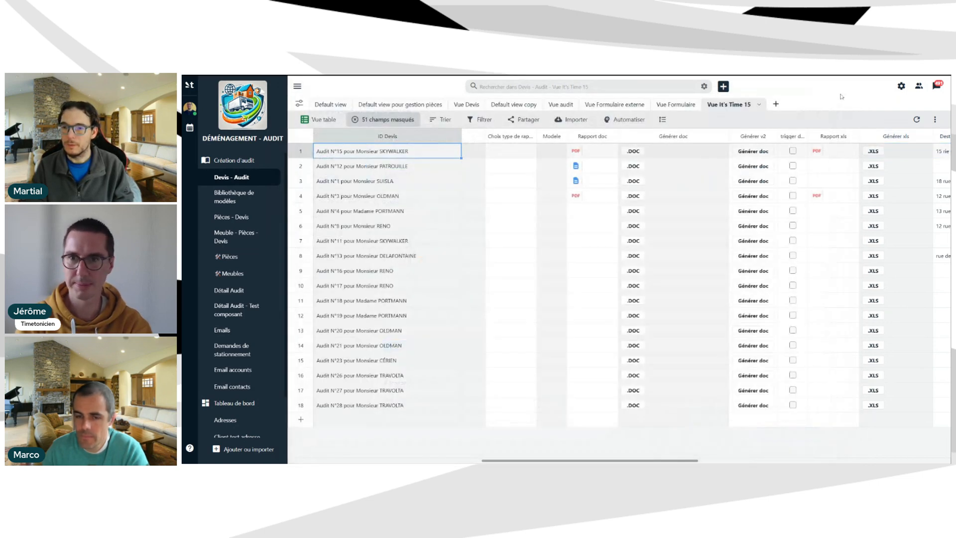
pyautogui.click(722, 136)
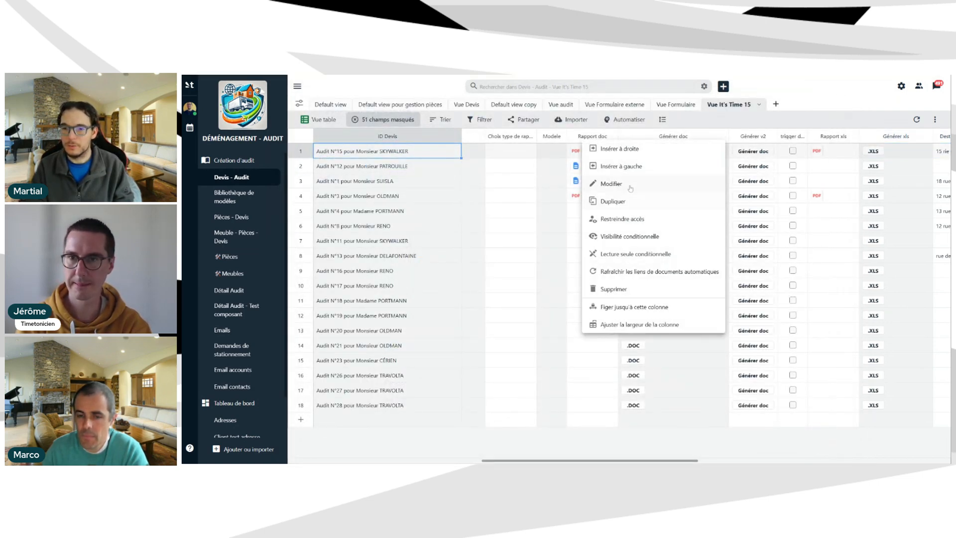
pyautogui.click(626, 178)
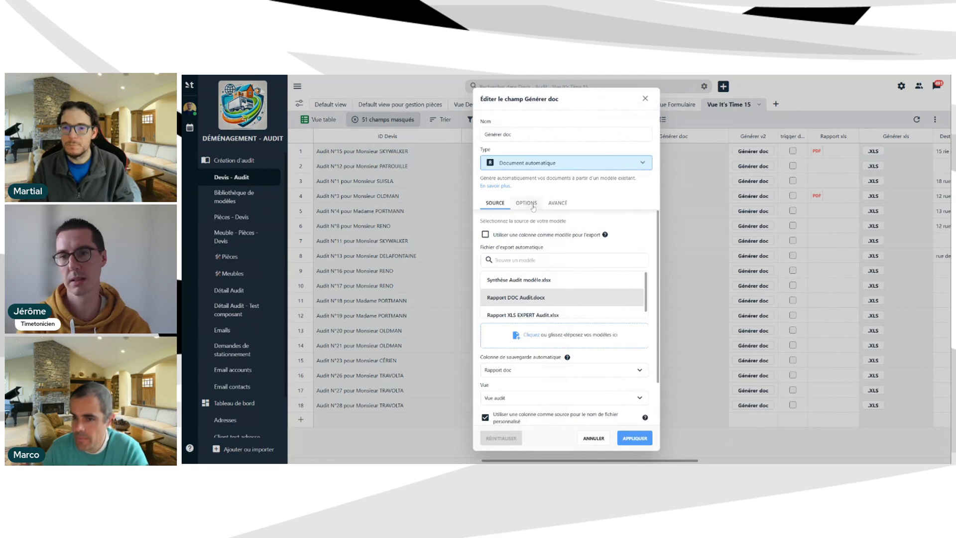
pyautogui.click(528, 203)
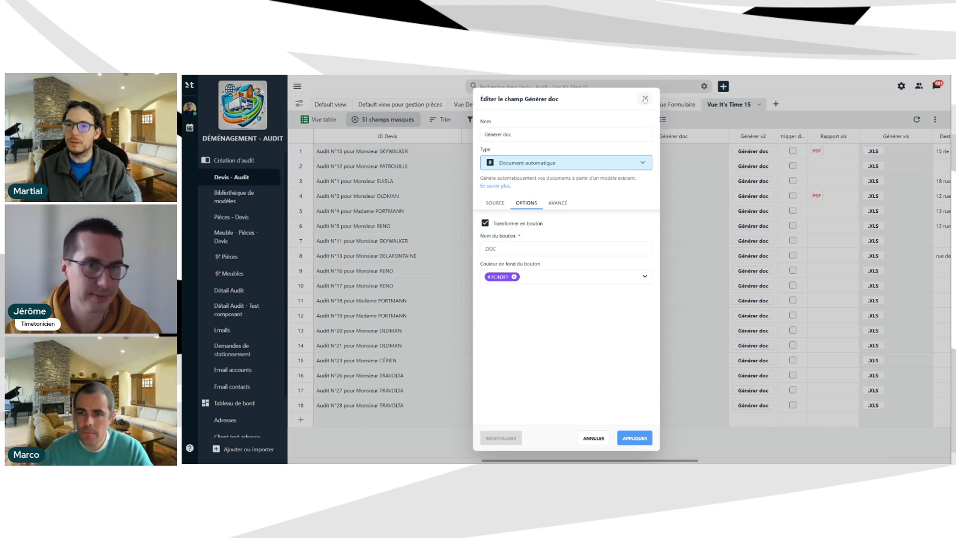
pyautogui.click(558, 203)
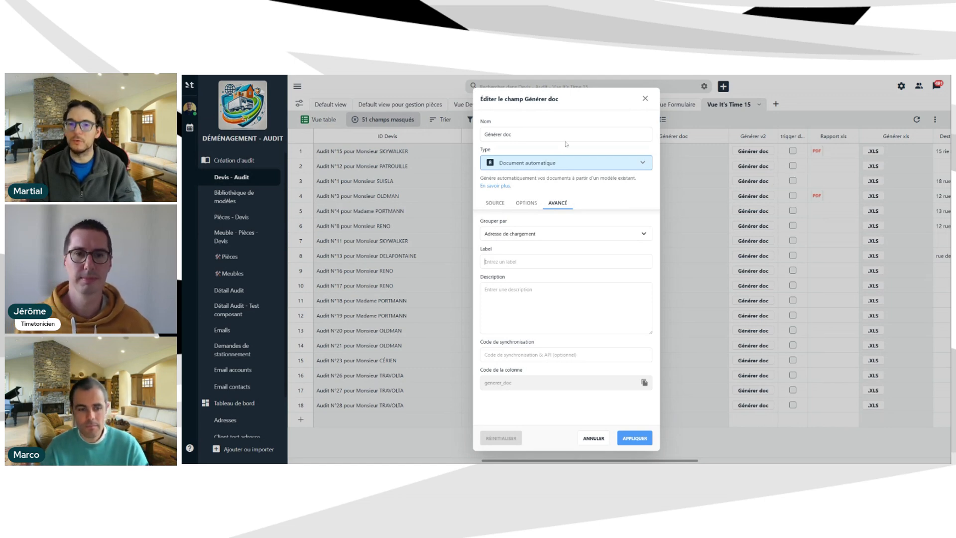
pyautogui.write('ie veux générer mon doc')
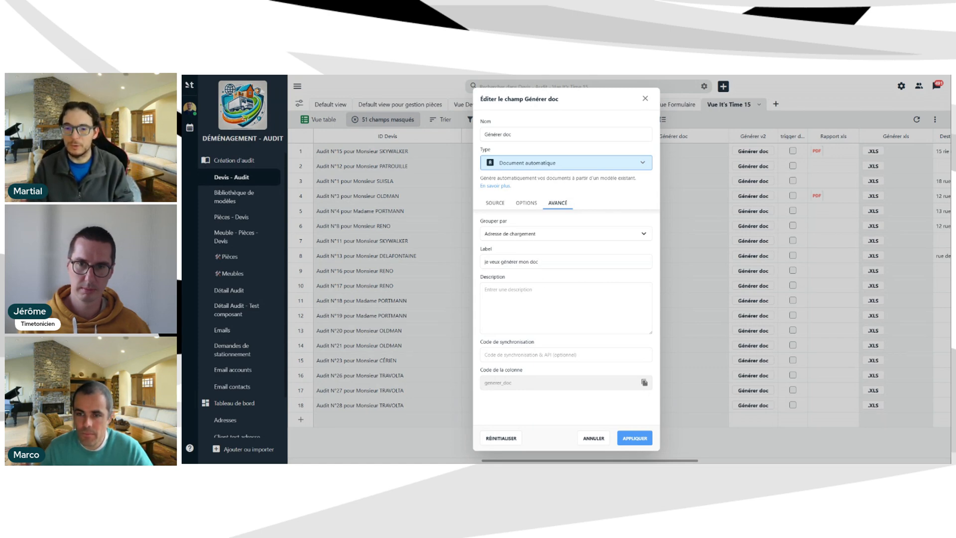
pyautogui.click(635, 437)
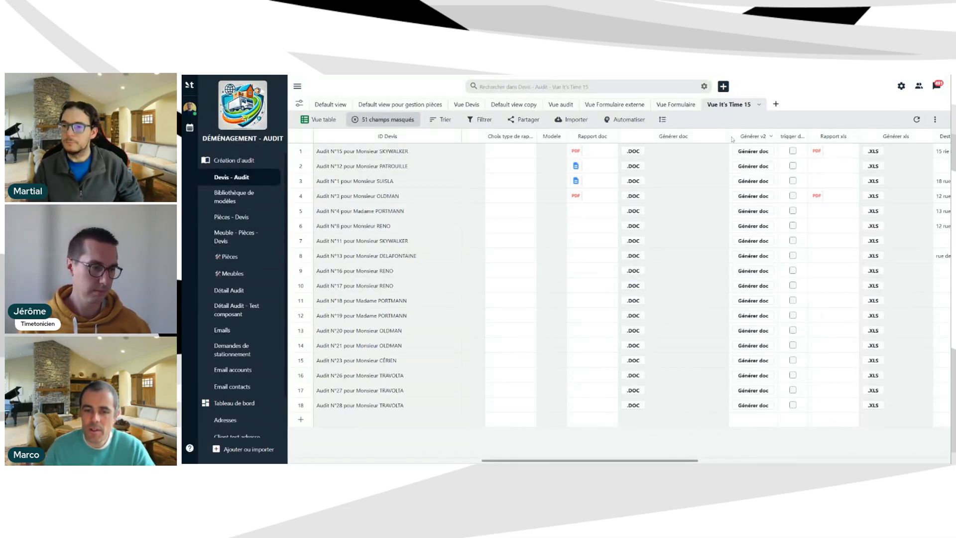
# Narrow the Générer doc column, generate Audit N°12's Word report, and review its preview.
pyautogui.moveTo(728, 137); pyautogui.dragTo(674, 154)
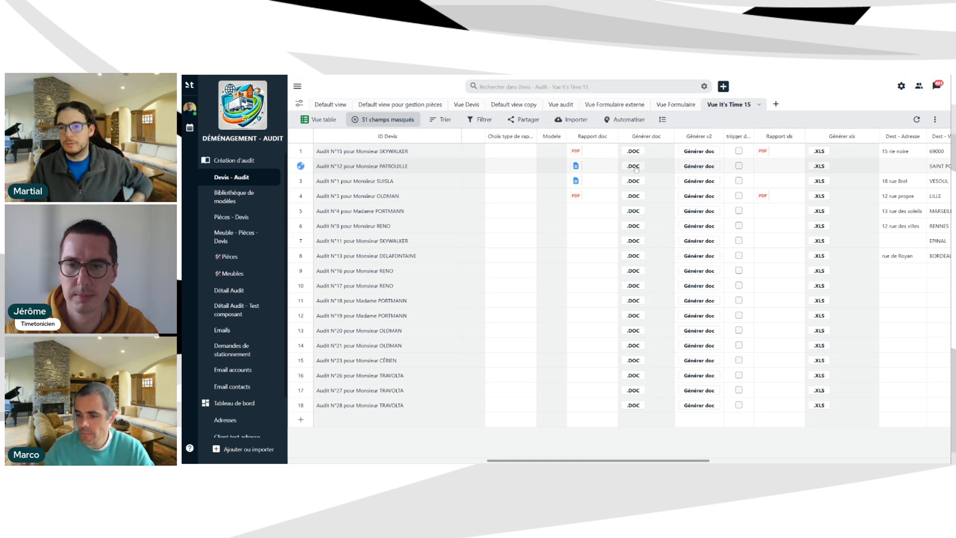
pyautogui.click(634, 168)
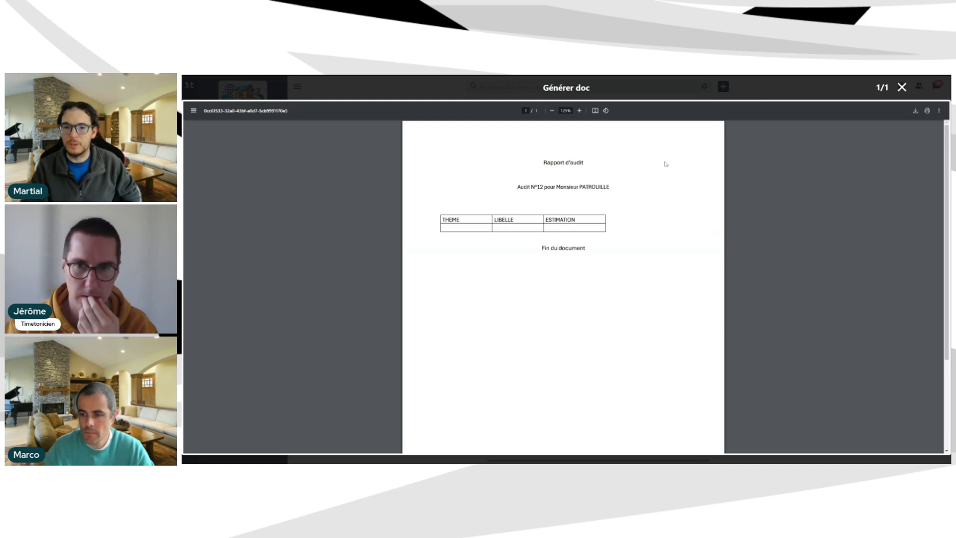
pyautogui.scroll(-3, 584, 240)
pyautogui.scroll(3, 560, 240)
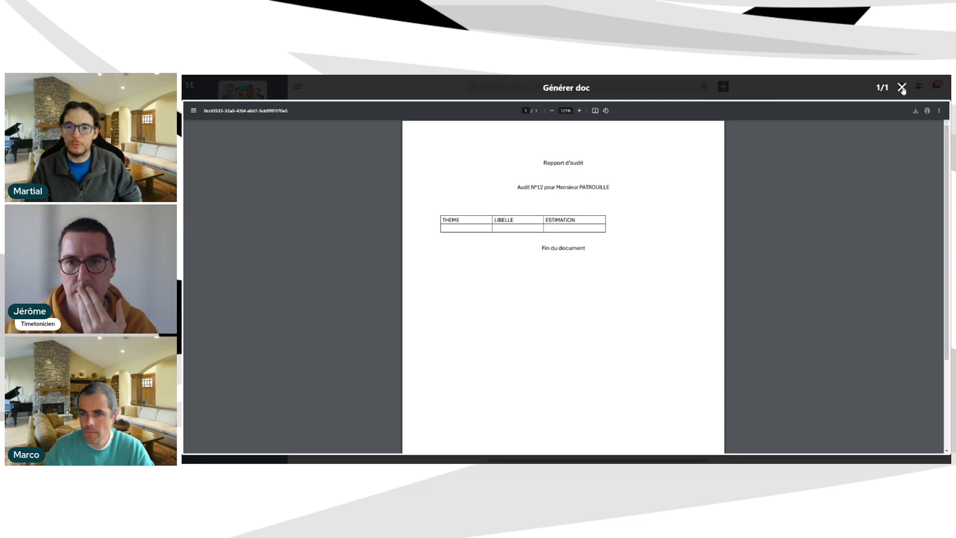
pyautogui.click(902, 87)
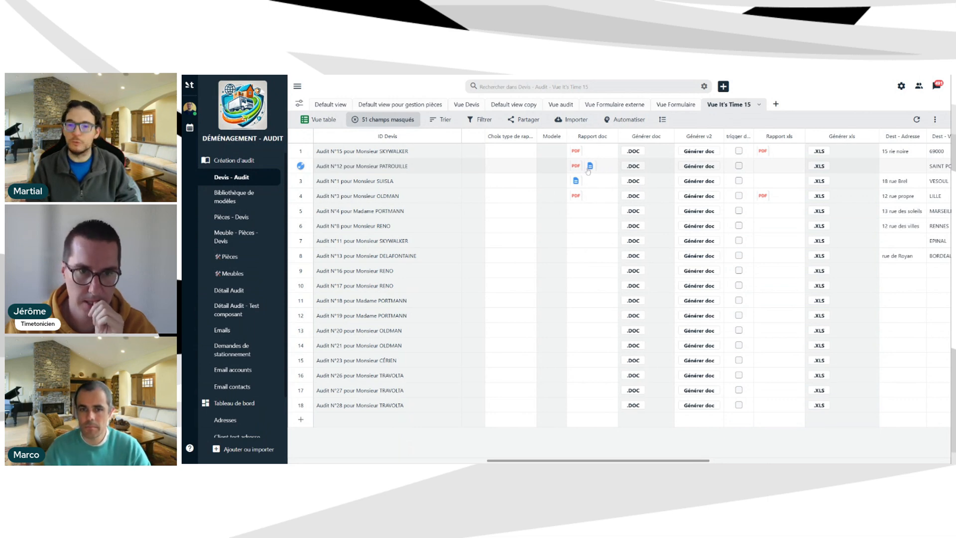
# Tick 'Autoriser un seul fichier' on the Rapport doc field and apply the change.
pyautogui.click(610, 136)
pyautogui.click(568, 184)
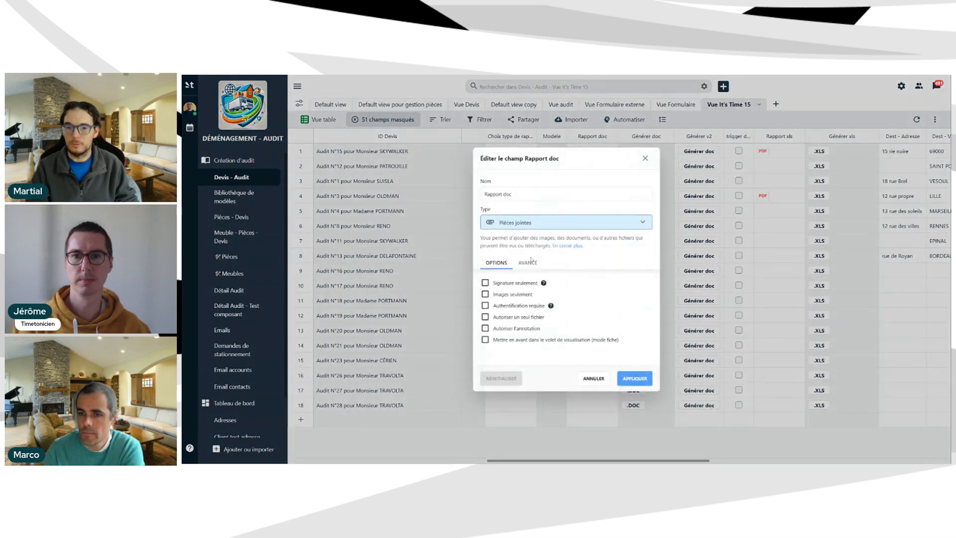
pyautogui.click(504, 317)
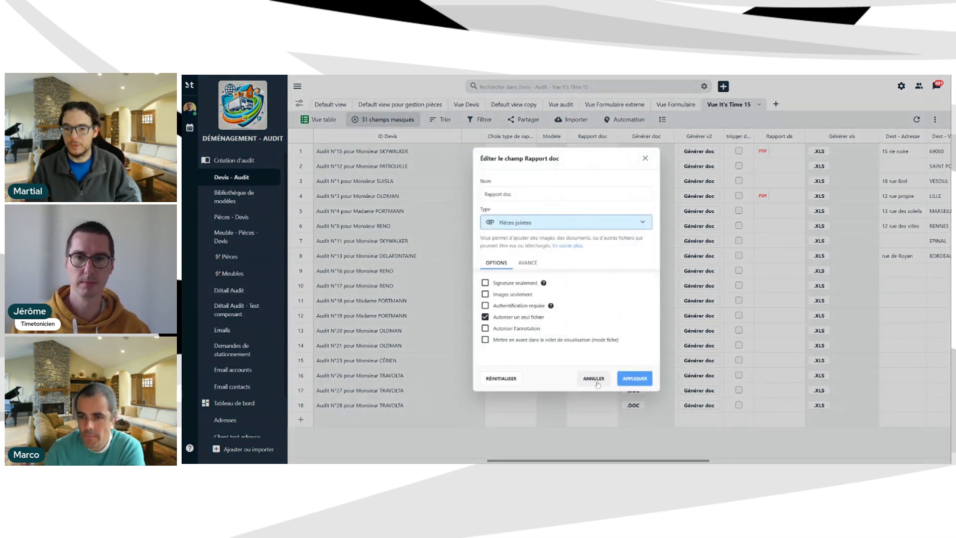
pyautogui.click(624, 380)
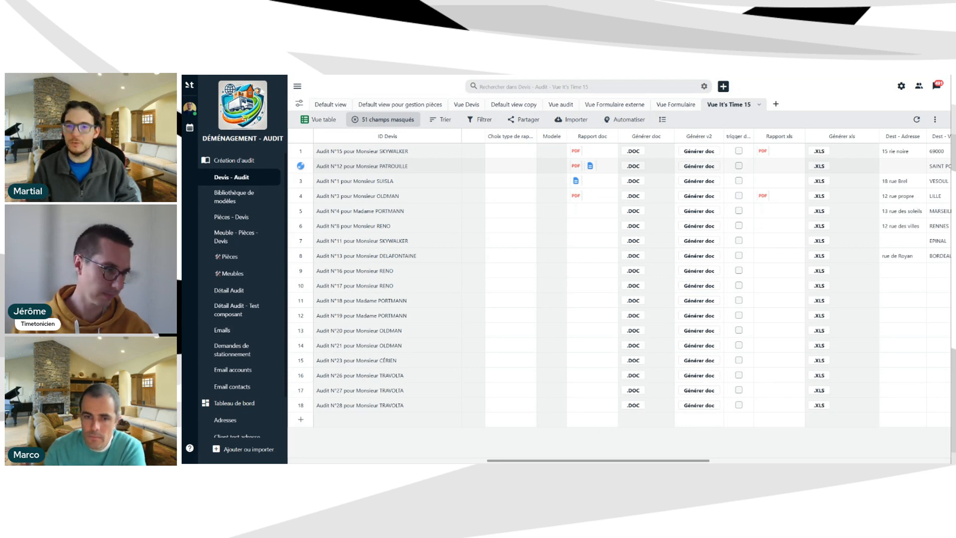
pyautogui.click(632, 152)
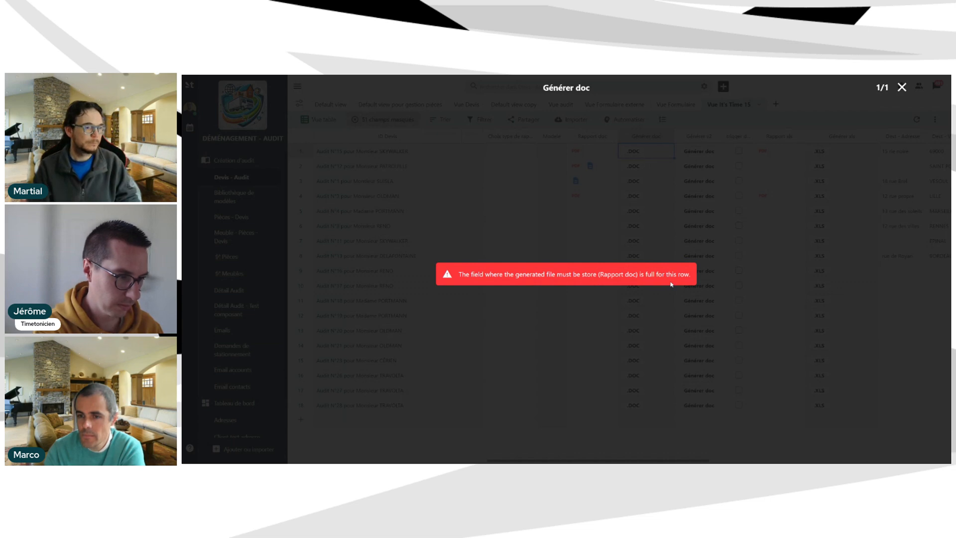
pyautogui.click(902, 87)
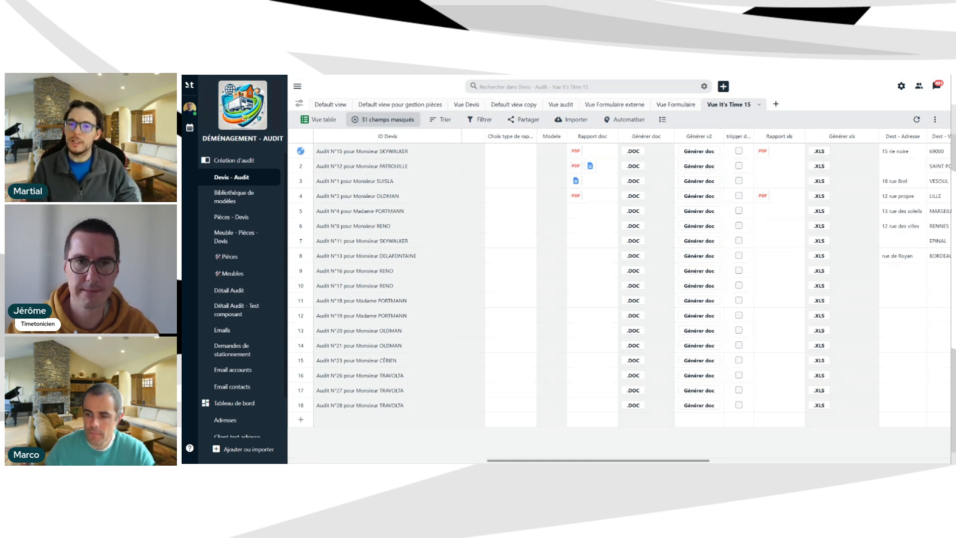
pyautogui.click(633, 151)
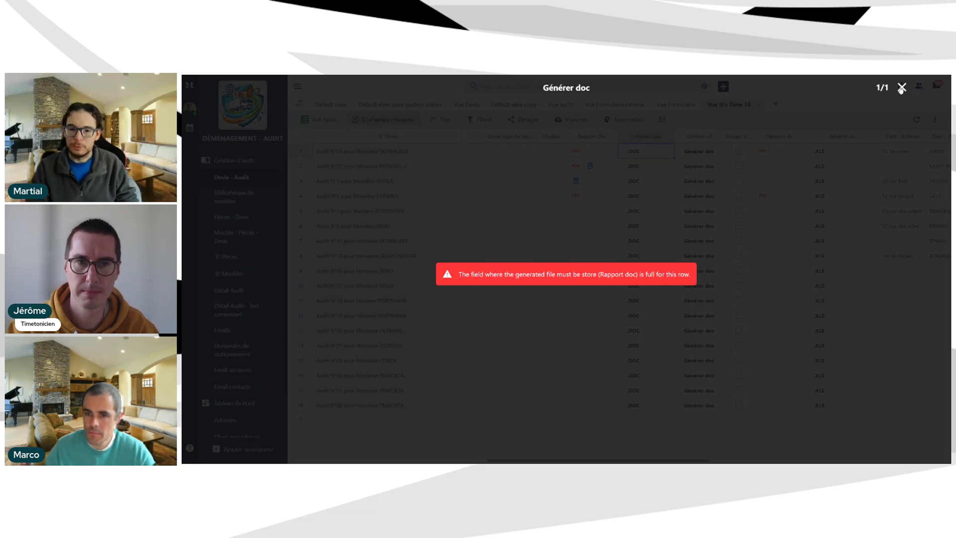
pyautogui.click(901, 87)
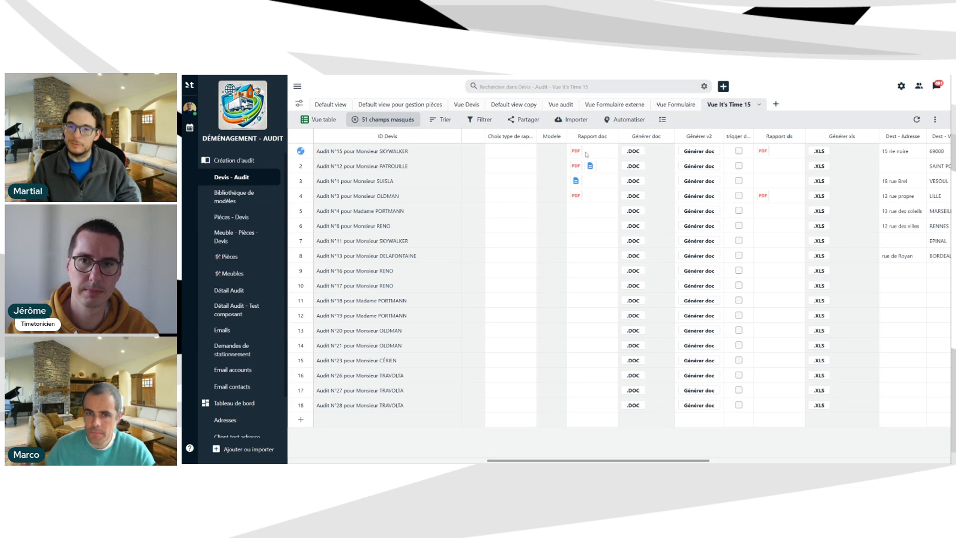
# Run Générer v2 for Audit N°15 in row 1, refresh the table, and run it again.
pyautogui.click(591, 154)
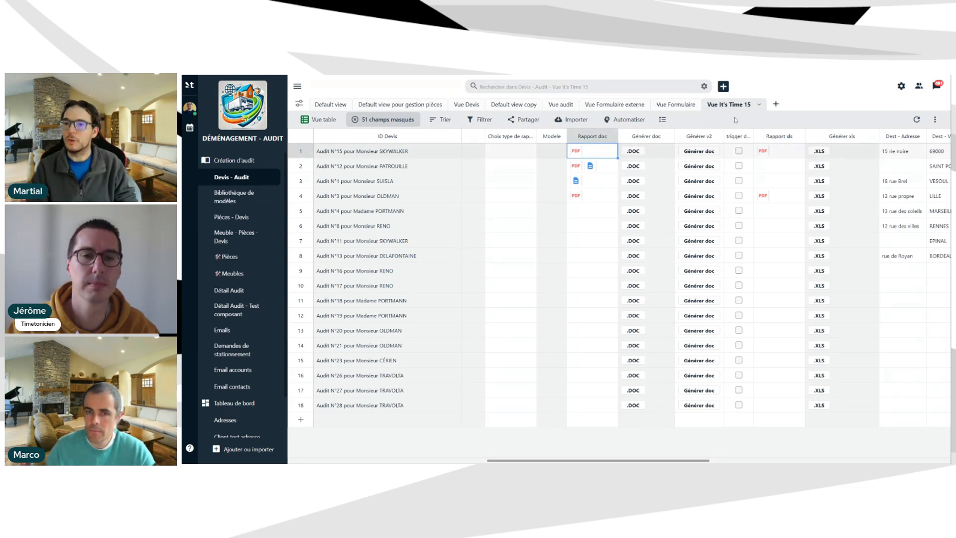
pyautogui.click(696, 153)
pyautogui.click(695, 152)
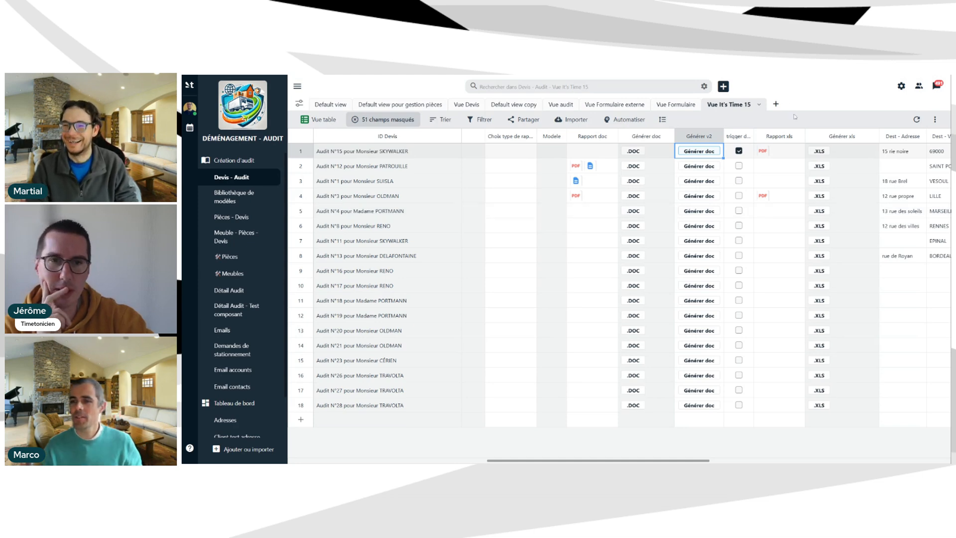
pyautogui.click(916, 120)
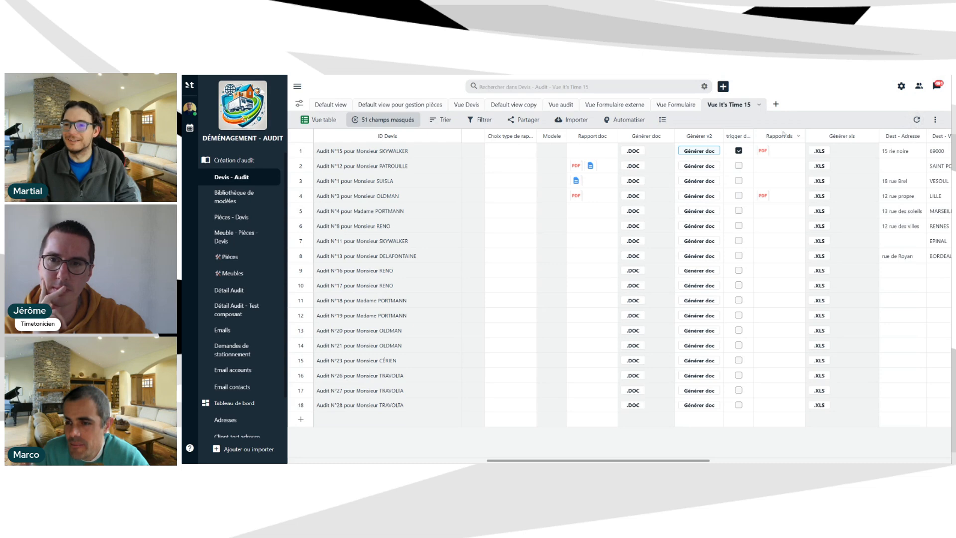
pyautogui.click(707, 152)
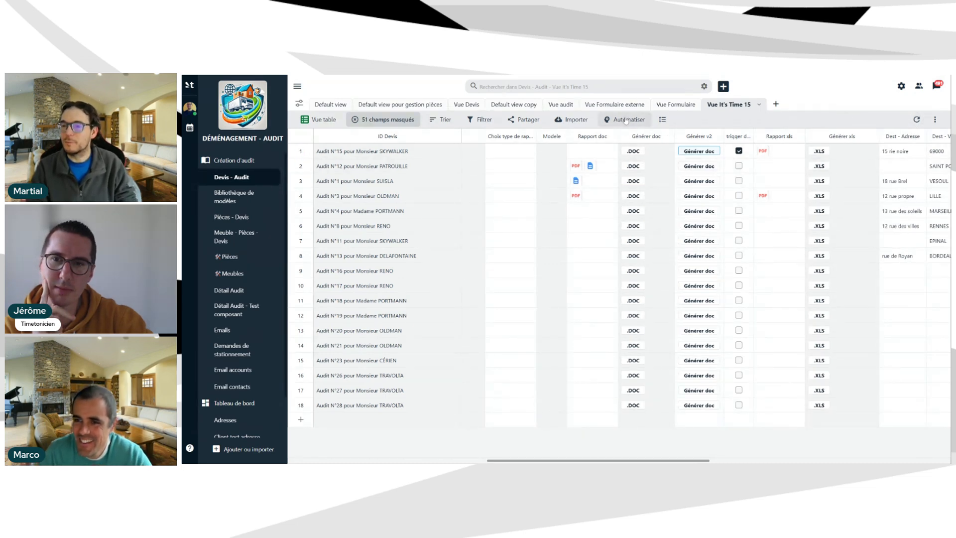
pyautogui.click(626, 120)
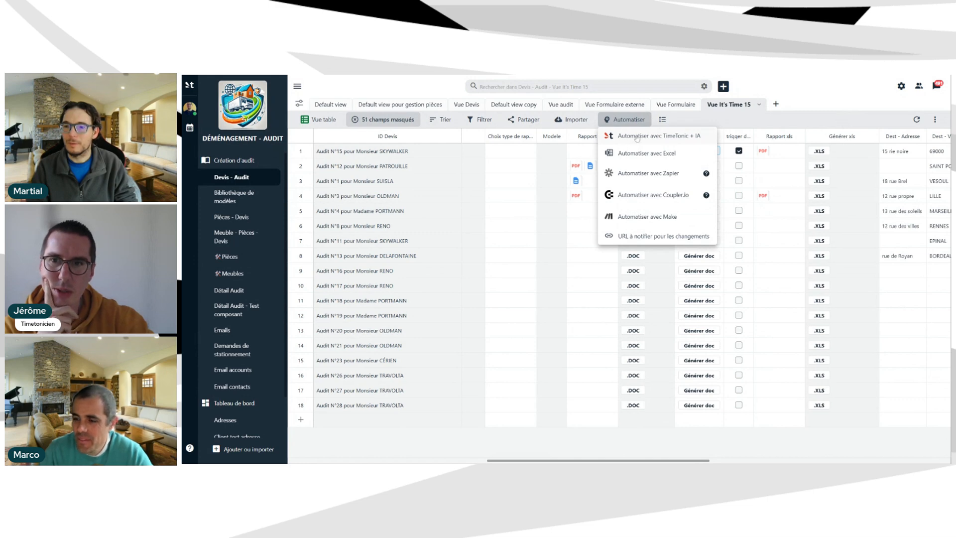
pyautogui.click(636, 136)
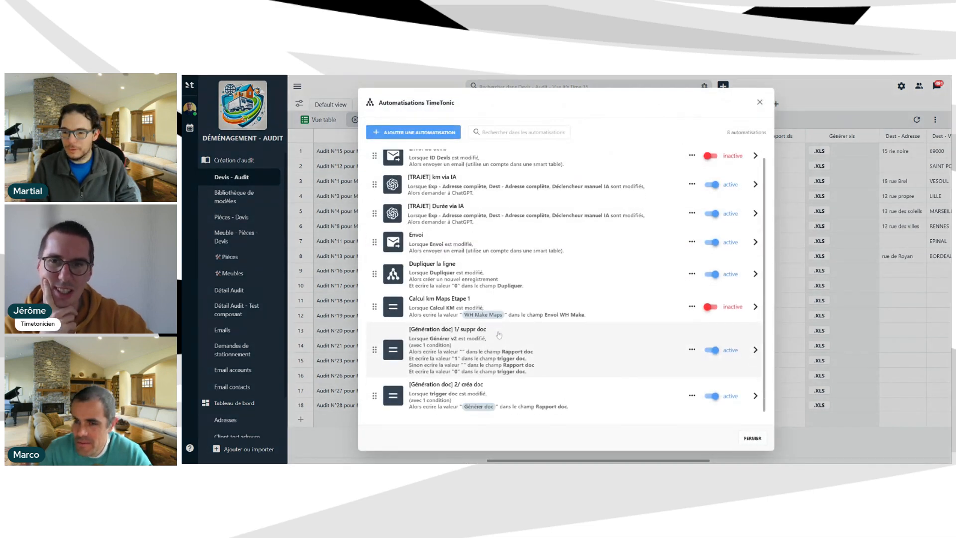
pyautogui.scroll(-1, 499, 334)
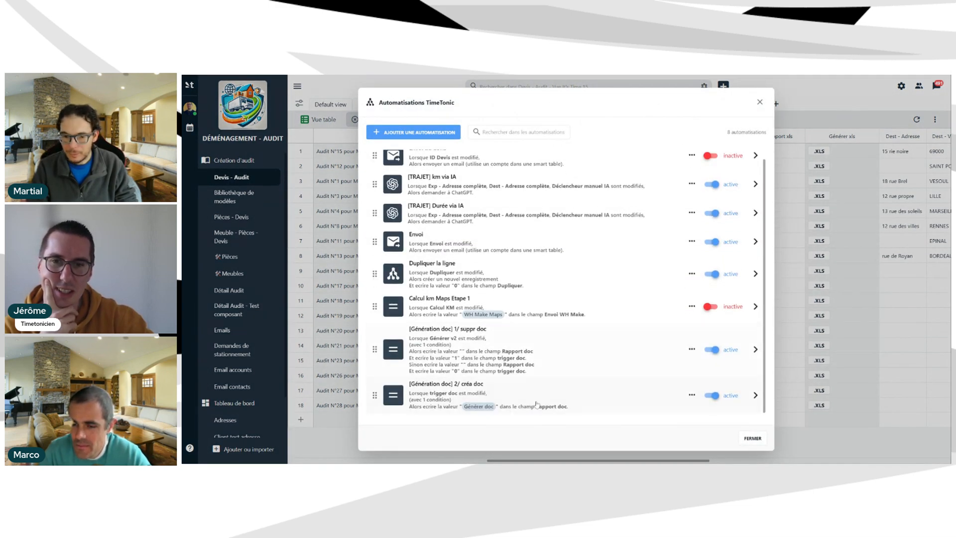
pyautogui.click(552, 353)
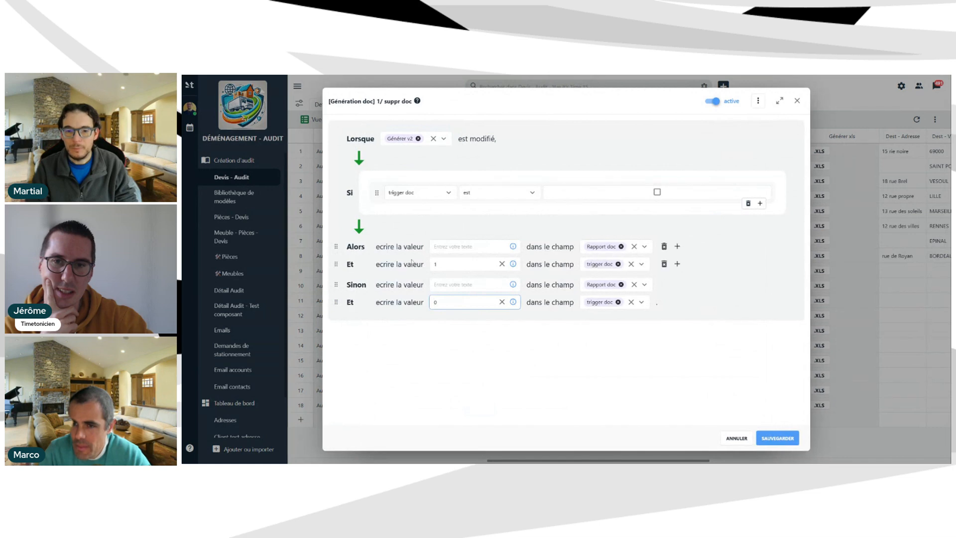
pyautogui.click(796, 103)
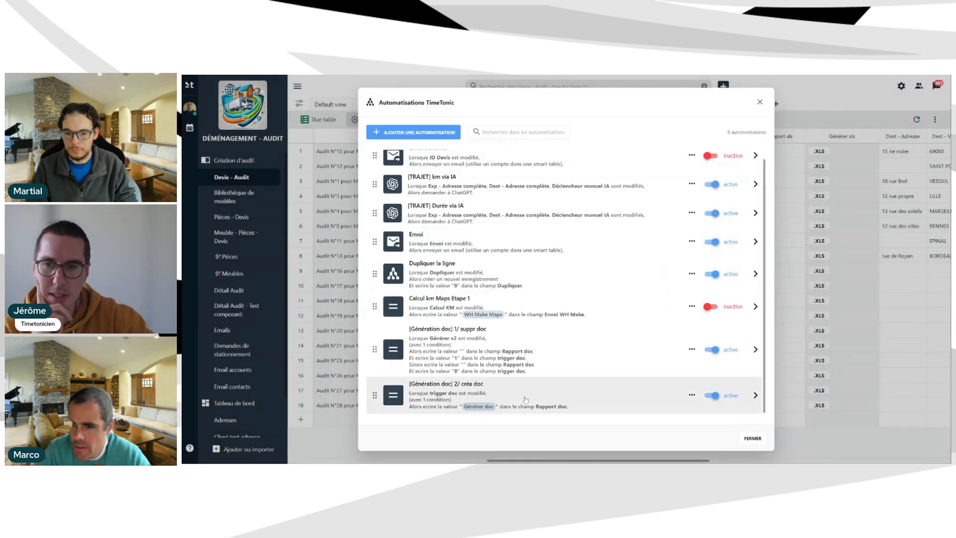
pyautogui.click(521, 400)
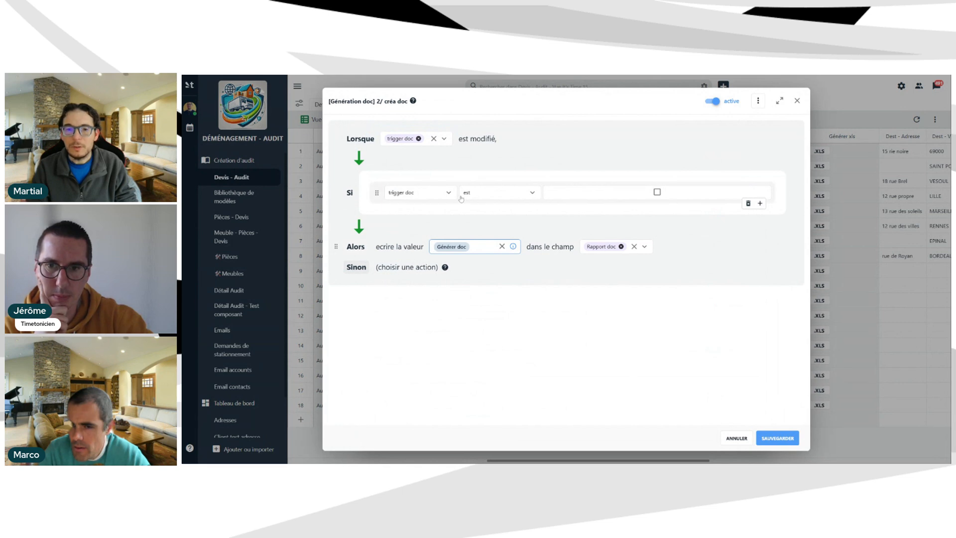
pyautogui.click(797, 101)
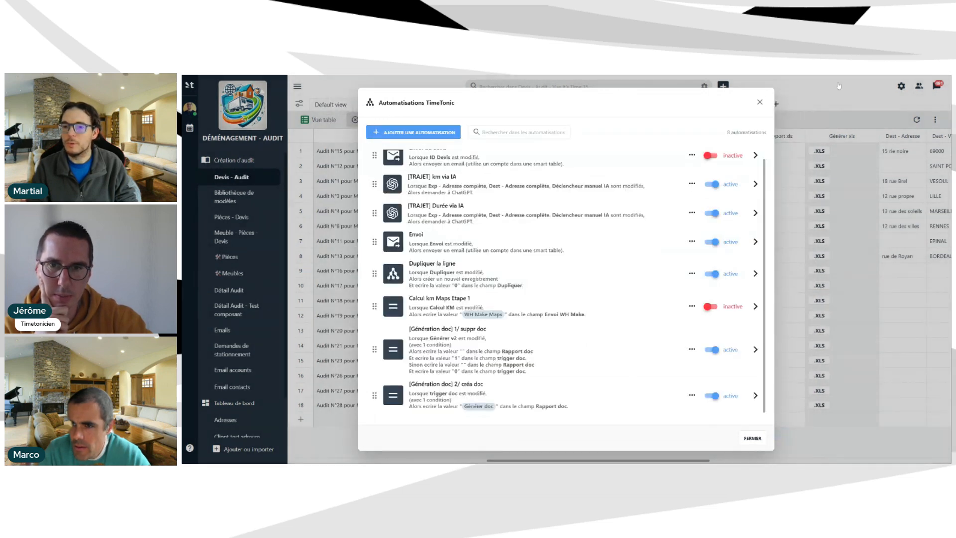
pyautogui.click(751, 439)
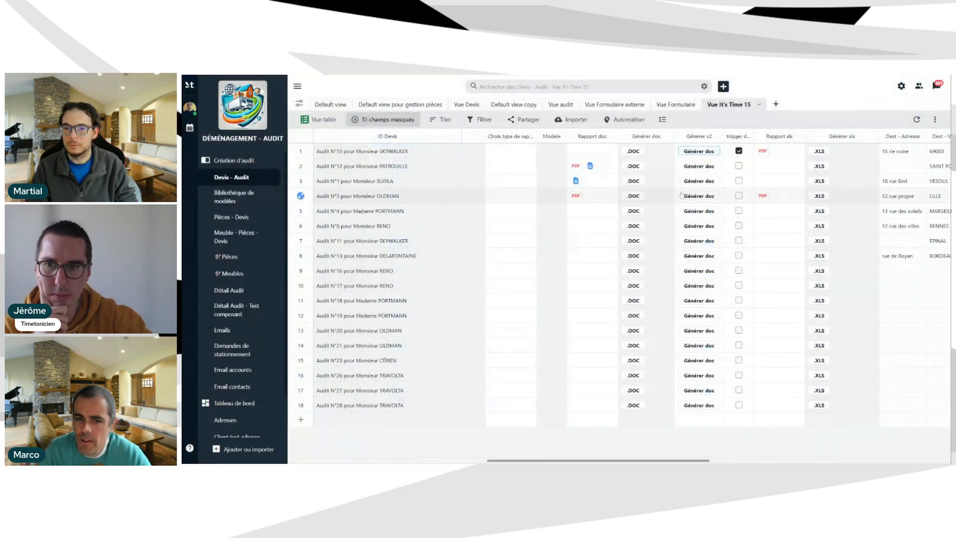
# Rerun row 1's Générer v2 generation after a refresh, widening the trigger doc column to check it.
pyautogui.click(917, 120)
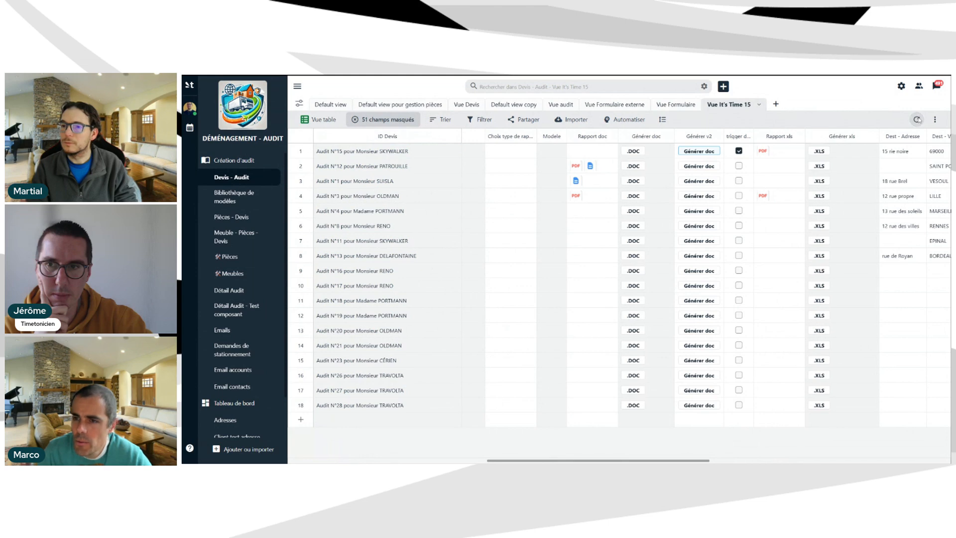
pyautogui.click(693, 152)
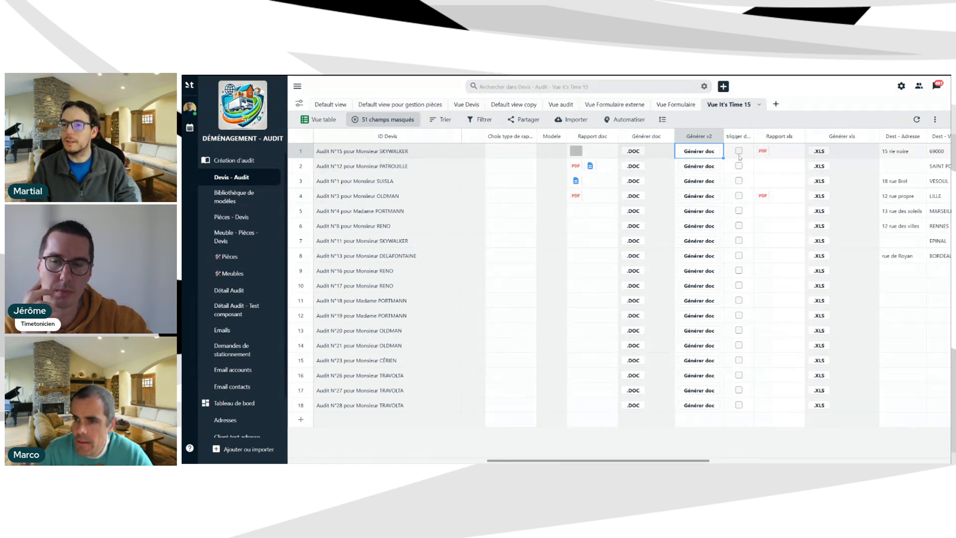
pyautogui.moveTo(751, 139); pyautogui.dragTo(774, 139)
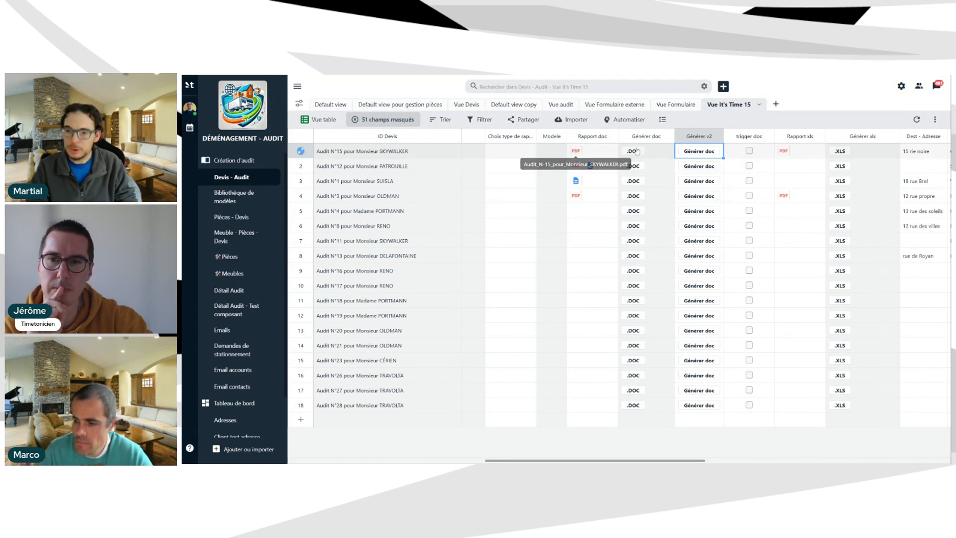
pyautogui.click(700, 153)
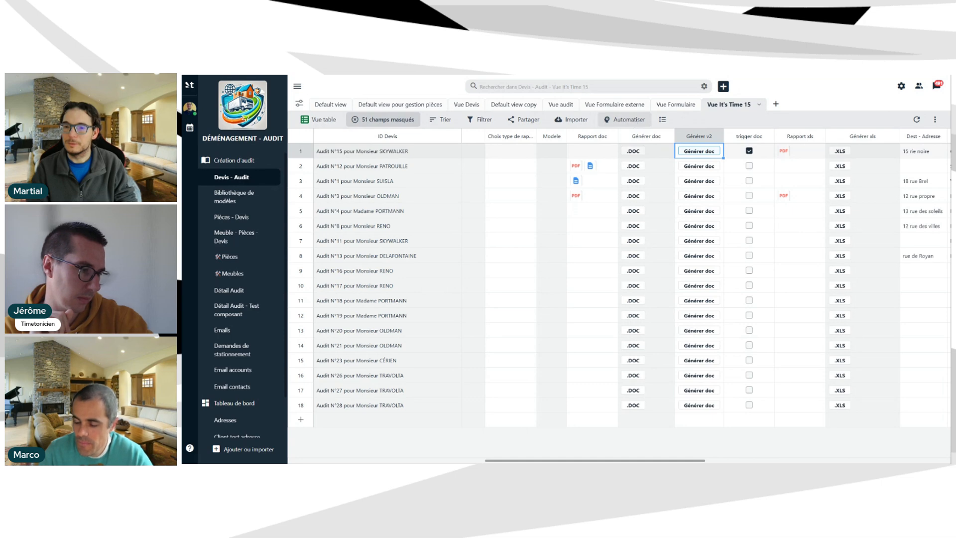
pyautogui.click(748, 150)
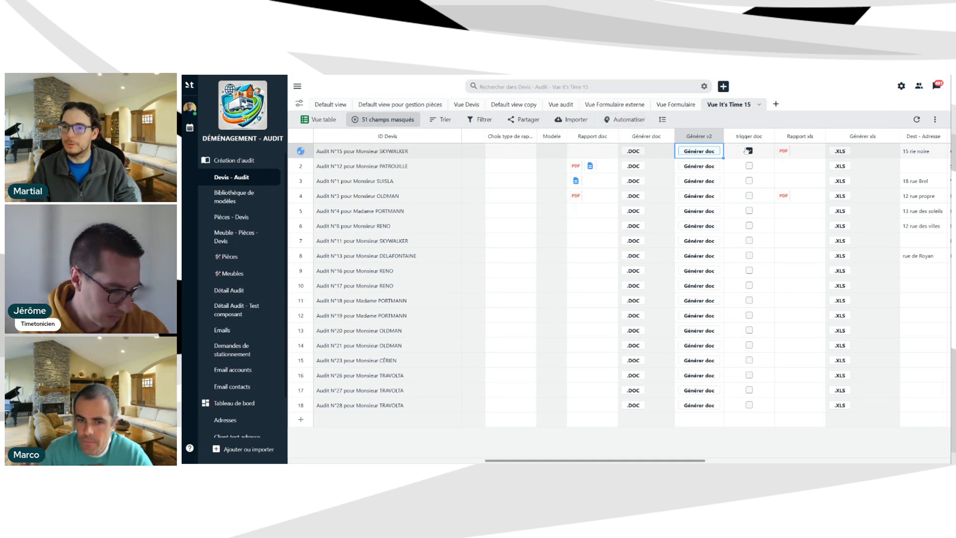
# Open the TimeTonic automation '[Génération doc] 2/ créa doc' and review its run logs.
pyautogui.click(629, 120)
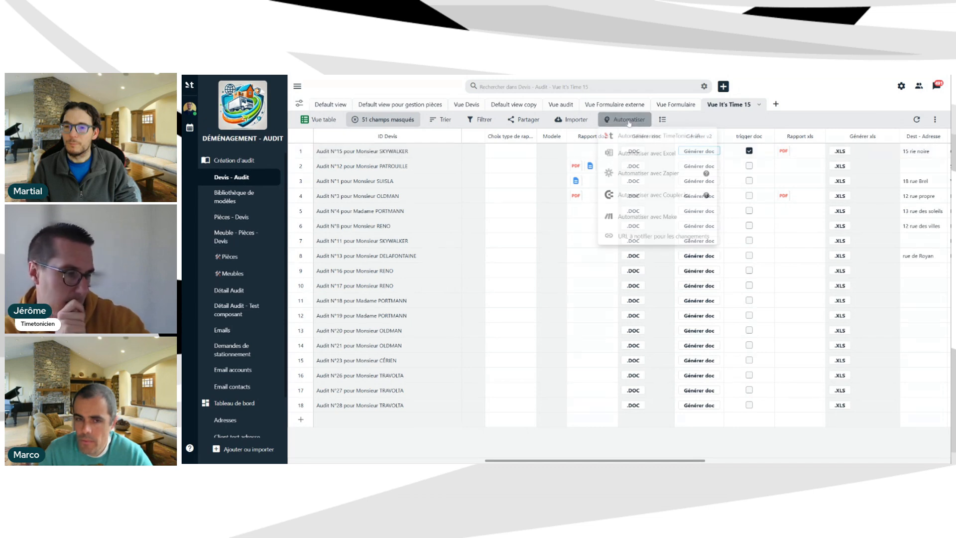
pyautogui.click(651, 136)
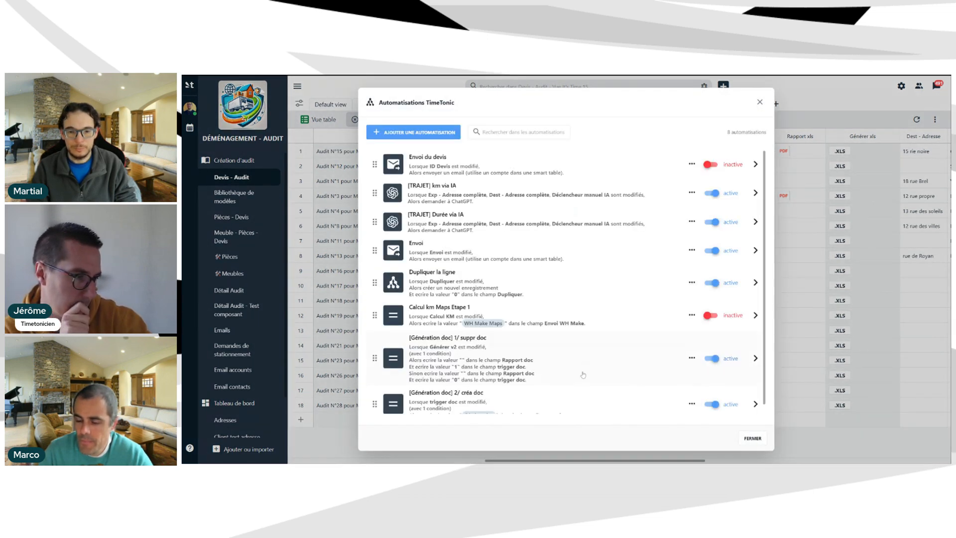
pyautogui.scroll(-1, 512, 310)
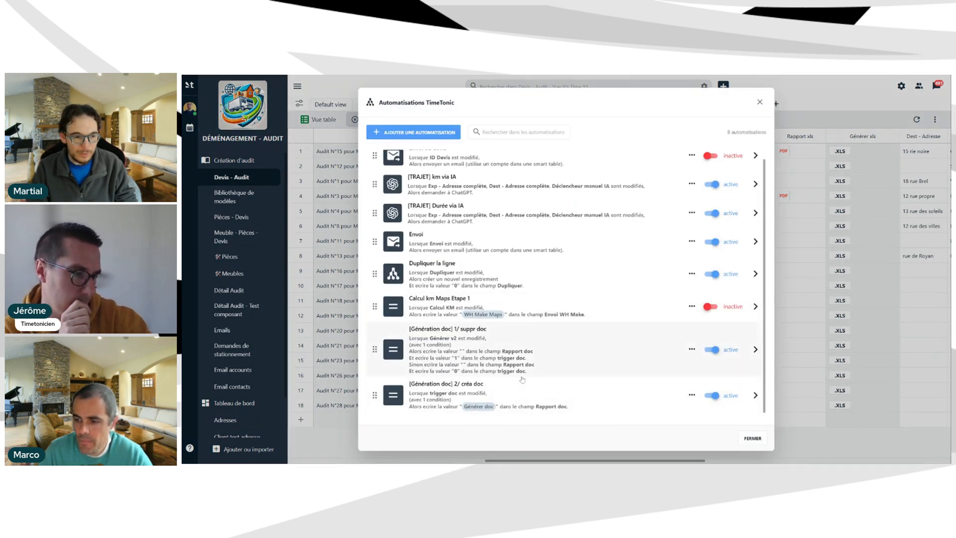
pyautogui.click(540, 398)
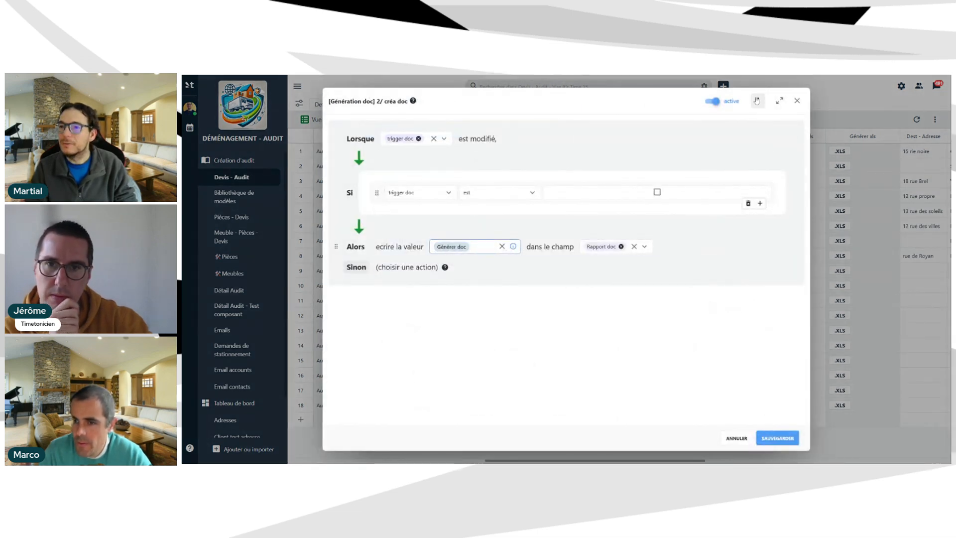
pyautogui.click(758, 100)
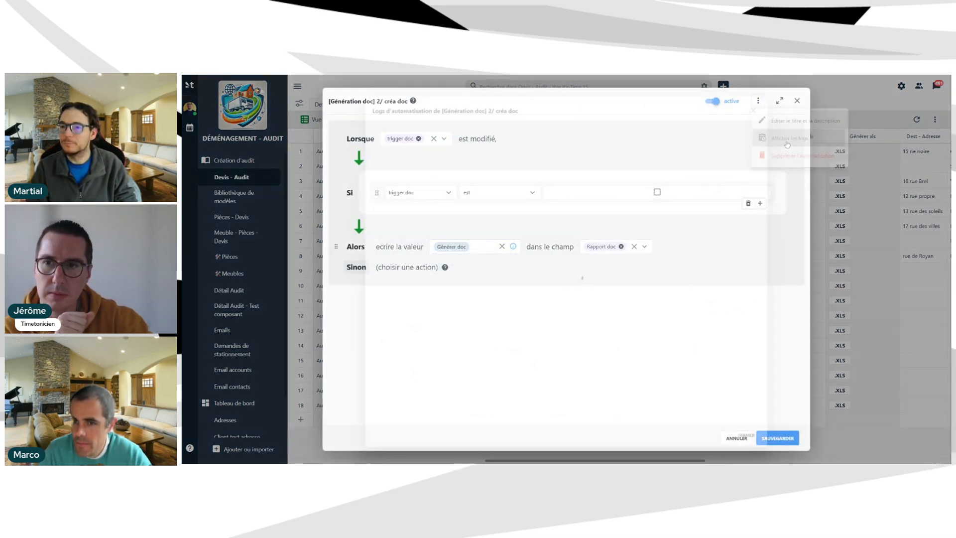
pyautogui.click(789, 138)
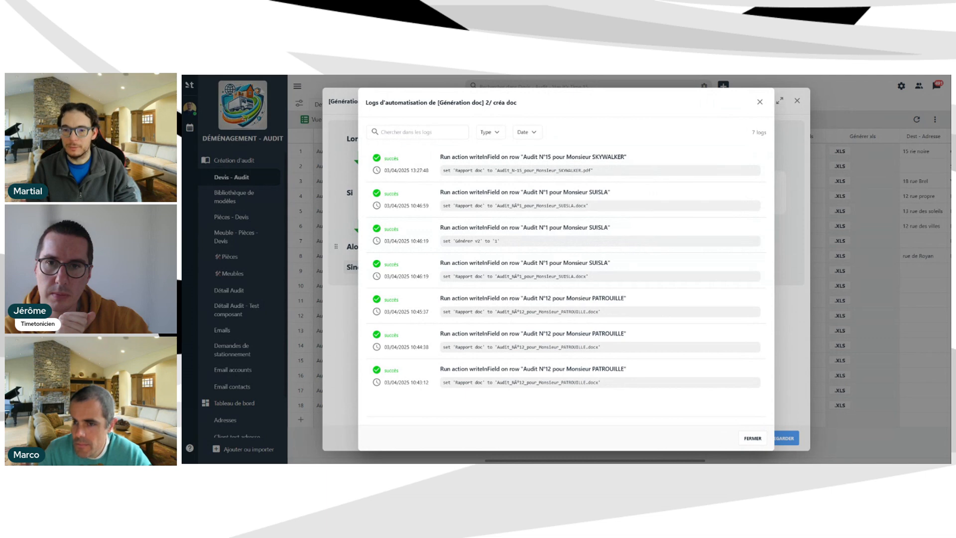
pyautogui.click(760, 102)
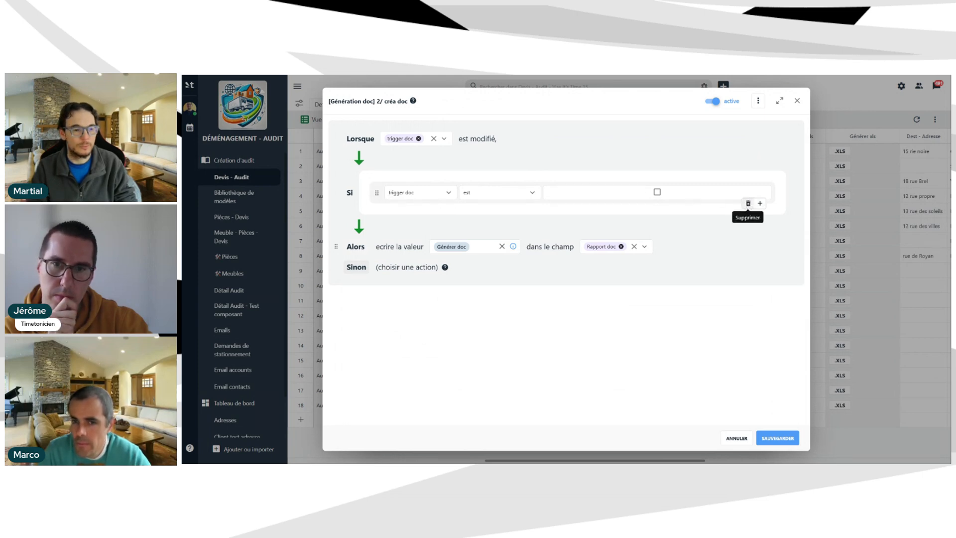
# Delete the rule's trigger doc condition, save the automation, and close the list.
pyautogui.click(748, 203)
pyautogui.click(763, 438)
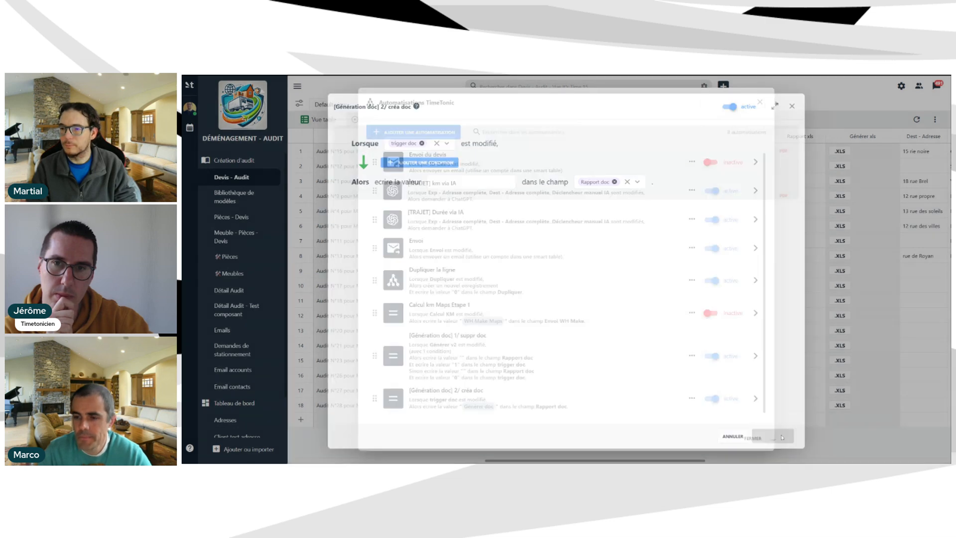
pyautogui.click(754, 444)
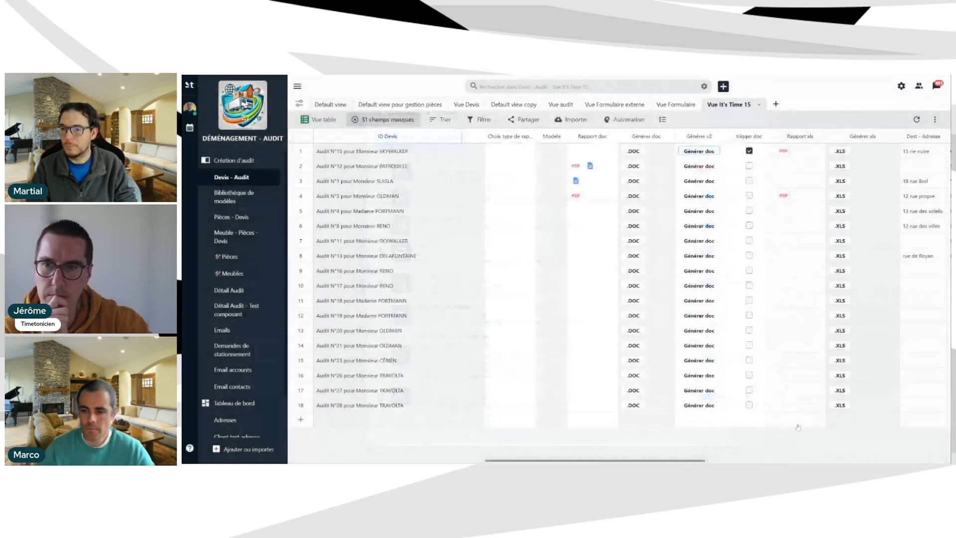
# Press Générer doc in row 1's Générer v2 column to regenerate Audit N°15's PDF.
pyautogui.click(693, 152)
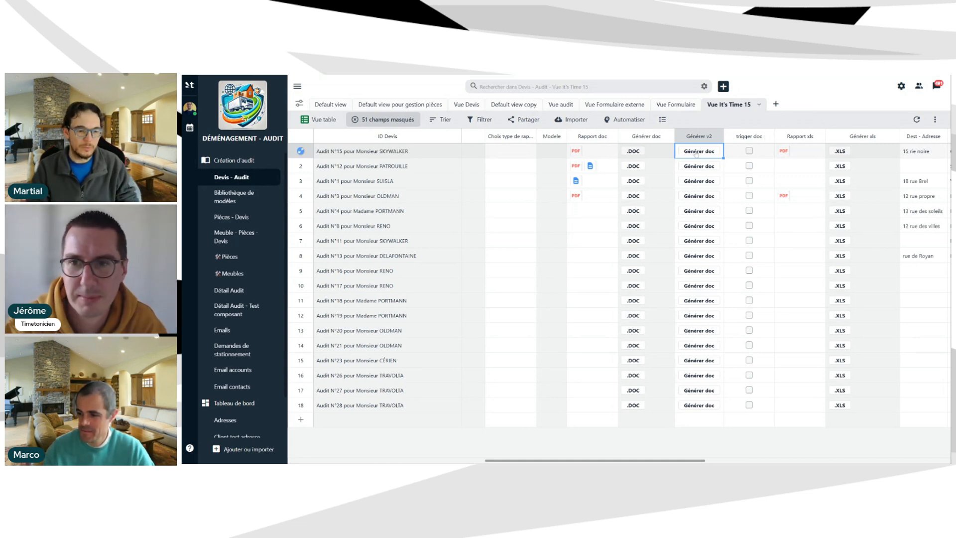
pyautogui.click(697, 152)
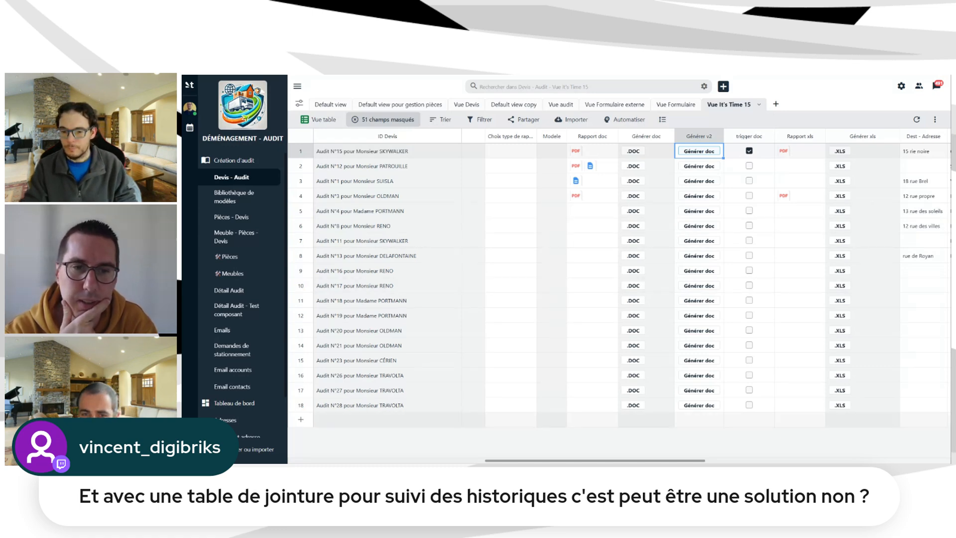
pyautogui.click(576, 152)
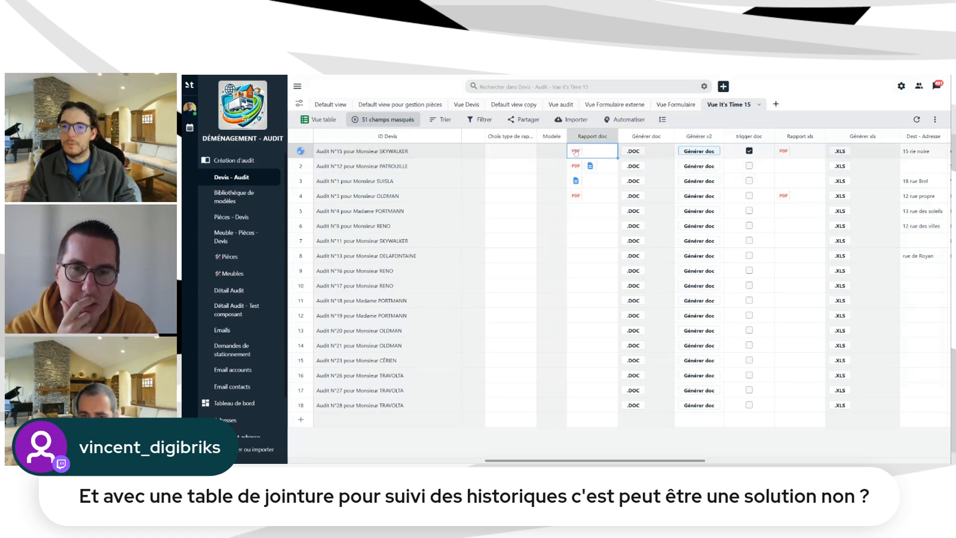
pyautogui.click(576, 151)
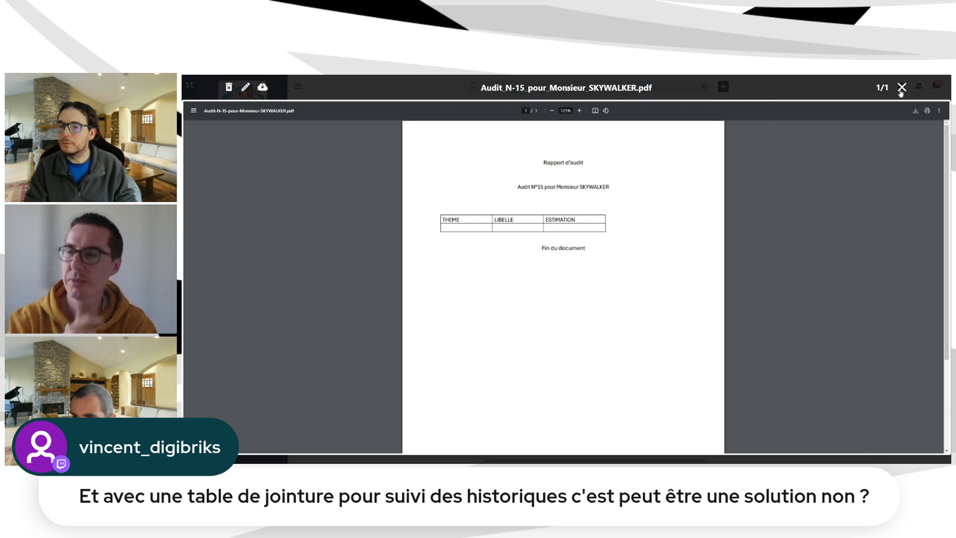
pyautogui.click(901, 88)
pyautogui.moveTo(503, 459); pyautogui.dragTo(486, 434)
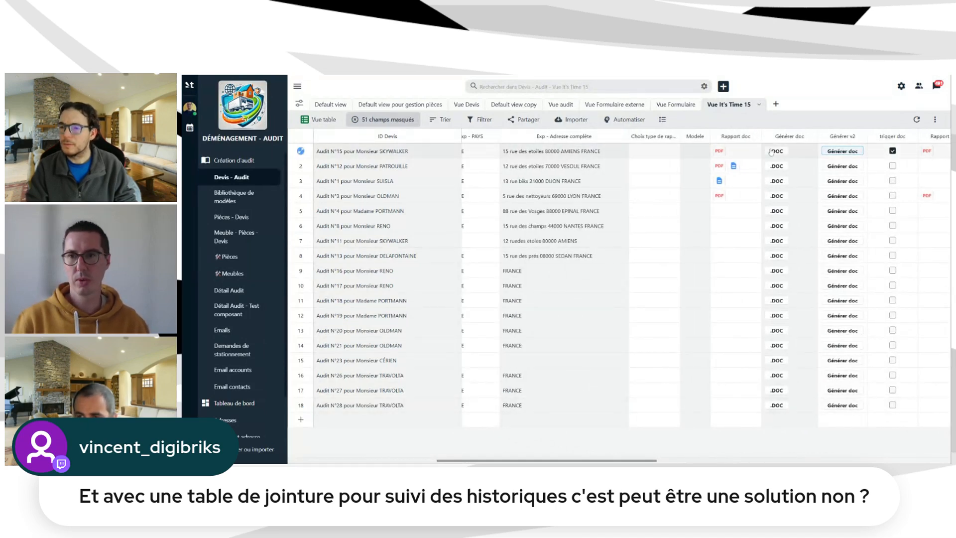
# Scroll the table right and bring up the Générer doc column menu.
pyautogui.moveTo(602, 459); pyautogui.dragTo(606, 462)
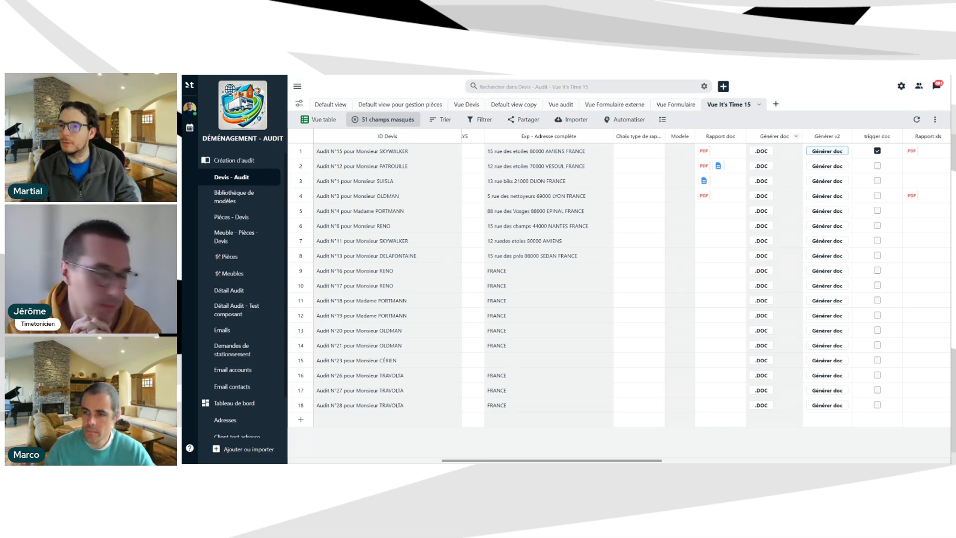
pyautogui.click(796, 136)
# Review the Générer doc field settings (Vue audit source, output to Rapport doc) and close them.
pyautogui.click(772, 150)
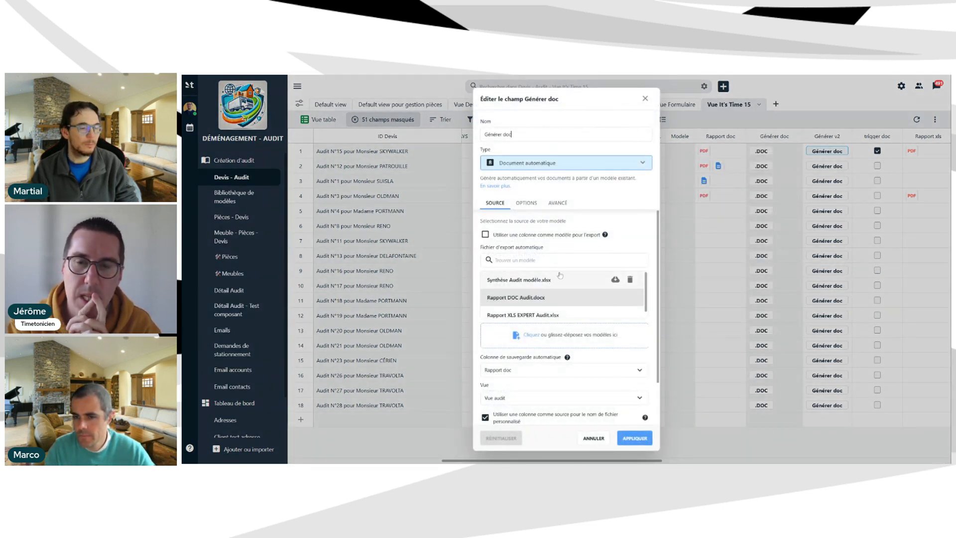
pyautogui.click(646, 100)
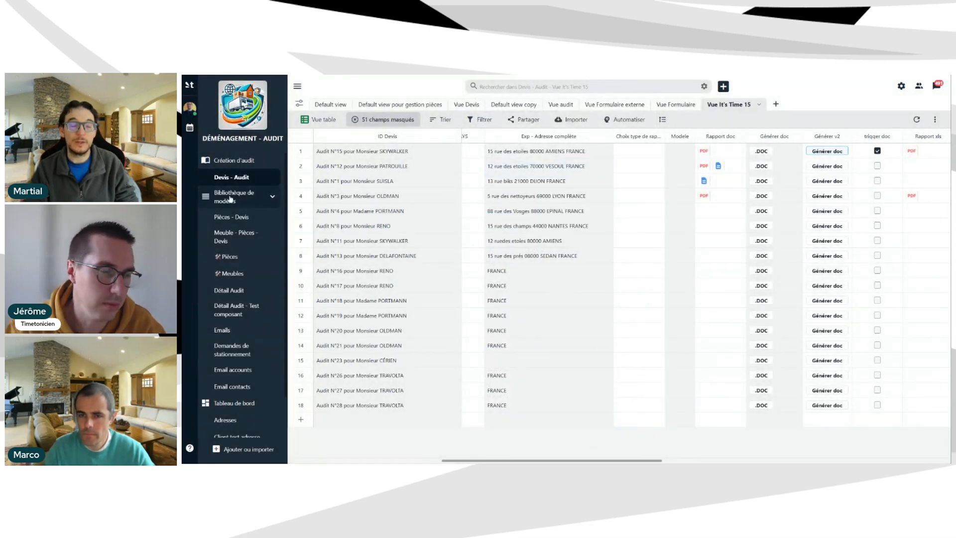
# Check Bibliothèque de modèles, then set row 1's Choix type de rapport to Modèle Word.
pyautogui.click(231, 198)
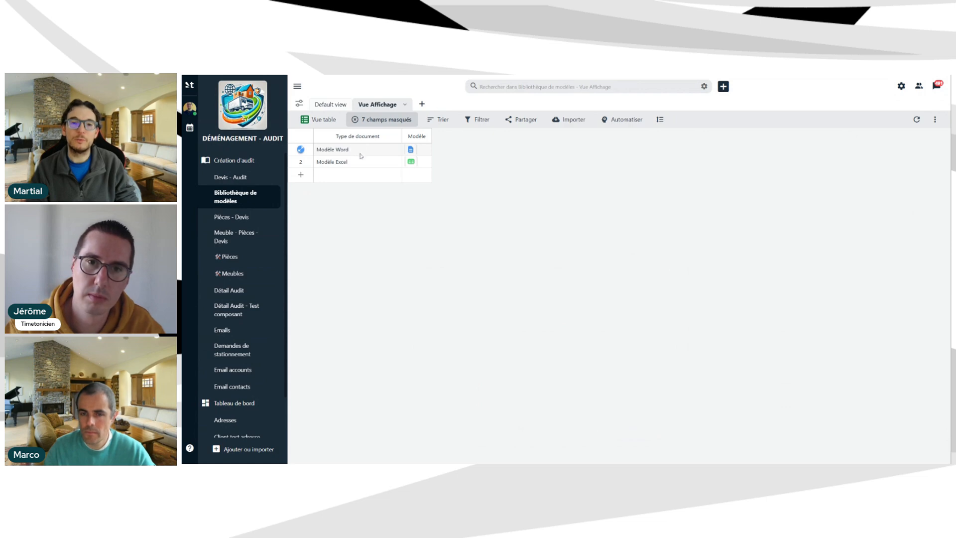
pyautogui.click(234, 179)
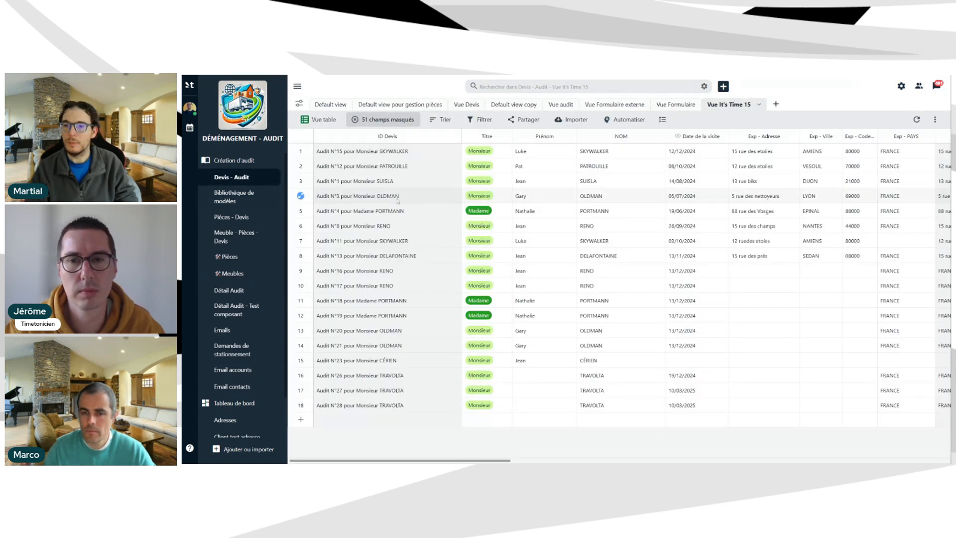
pyautogui.moveTo(424, 461); pyautogui.dragTo(581, 461)
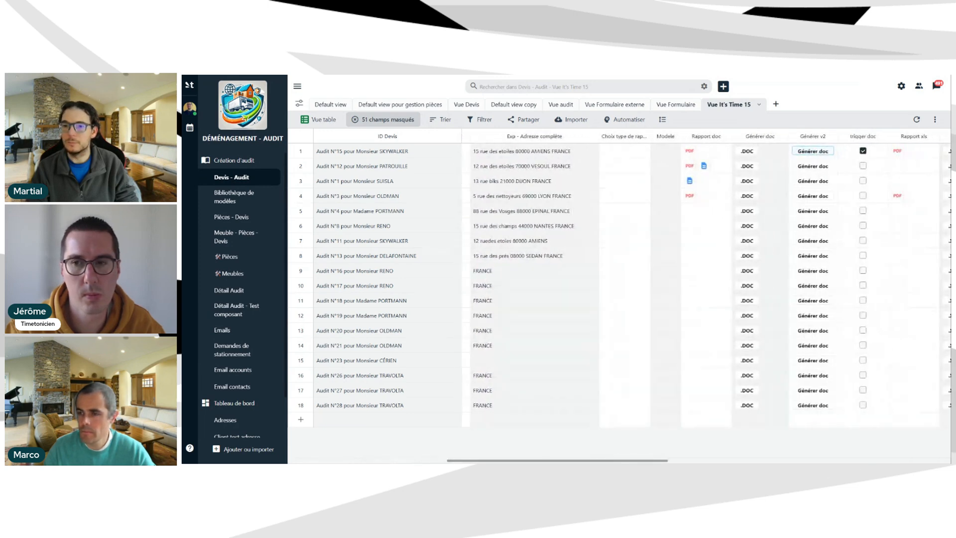
pyautogui.click(613, 151)
pyautogui.click(613, 154)
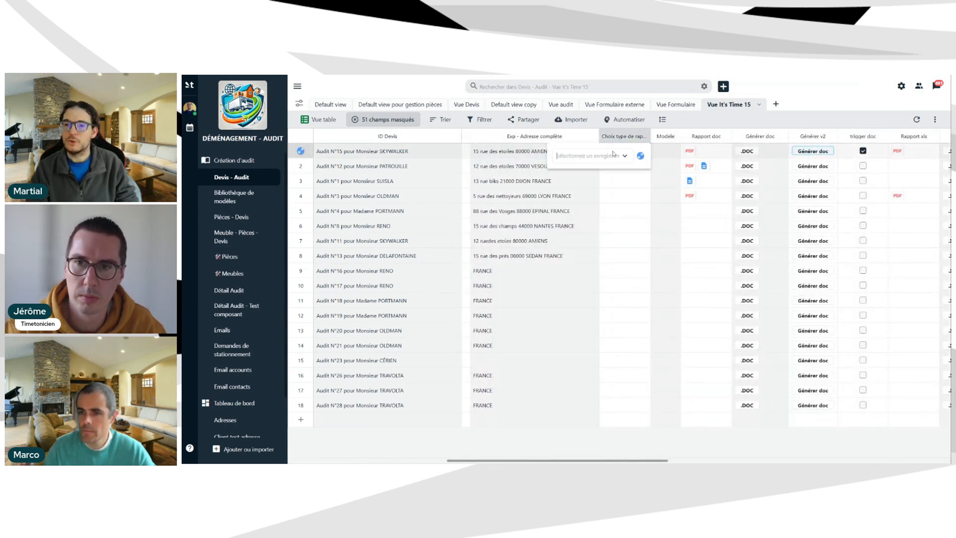
pyautogui.click(613, 153)
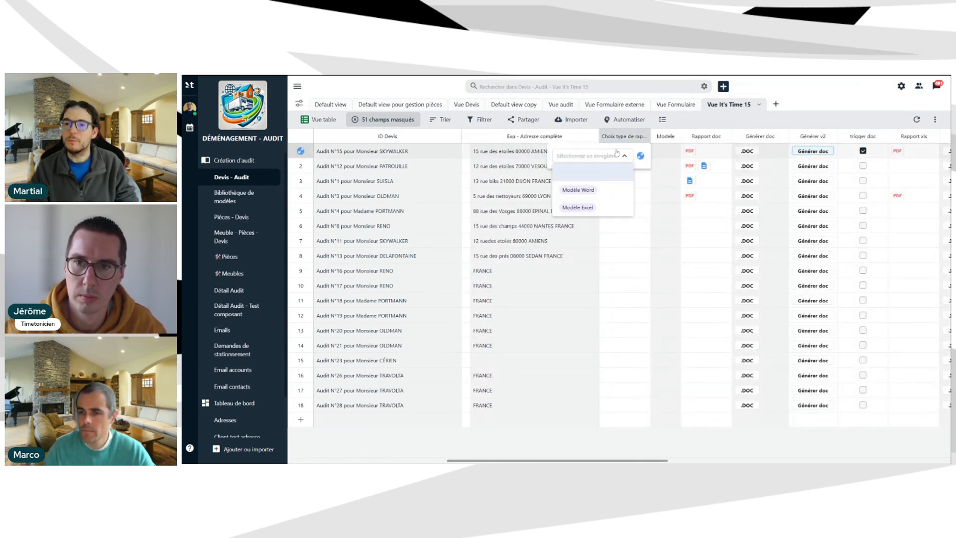
pyautogui.click(595, 196)
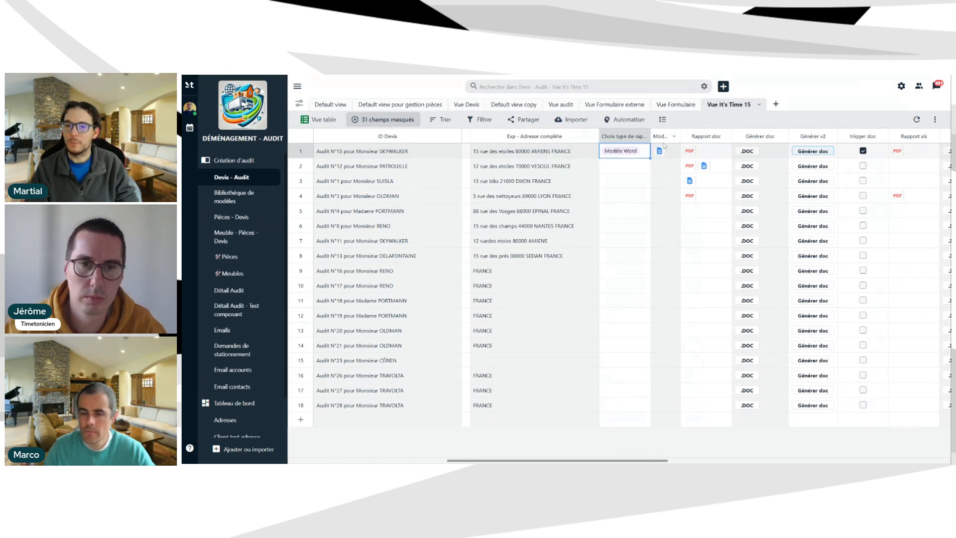
pyautogui.moveTo(681, 136); pyautogui.dragTo(690, 135)
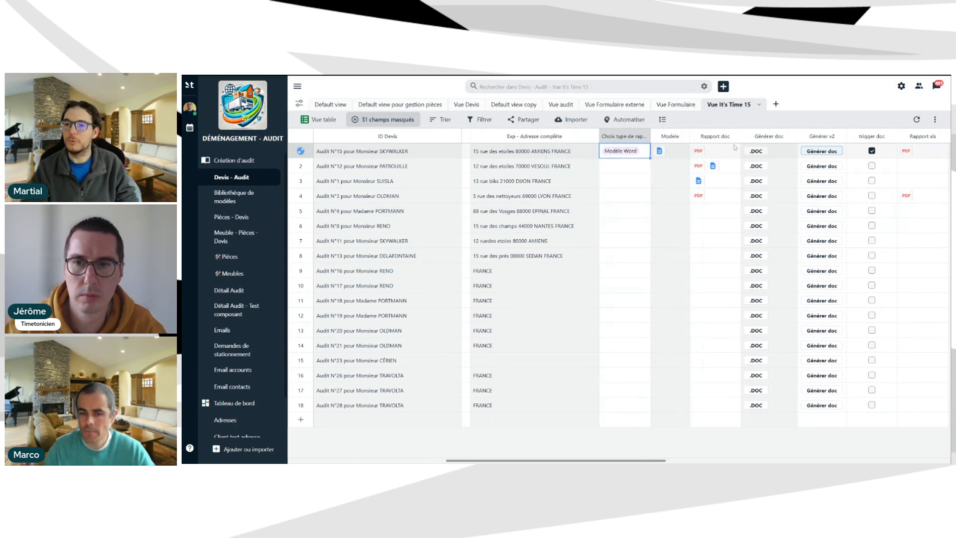
# Set Générer doc to use the Modele column as its export template and apply.
pyautogui.click(791, 137)
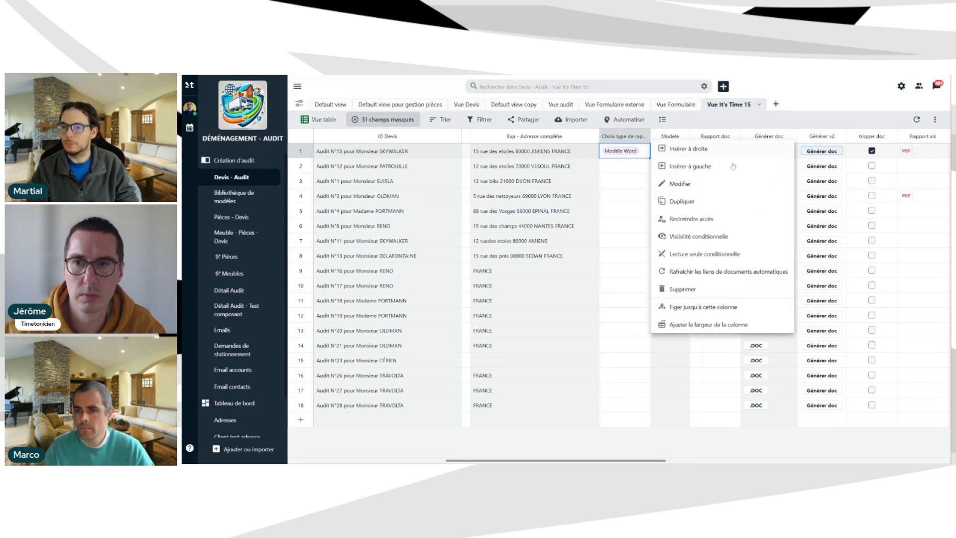
pyautogui.click(689, 184)
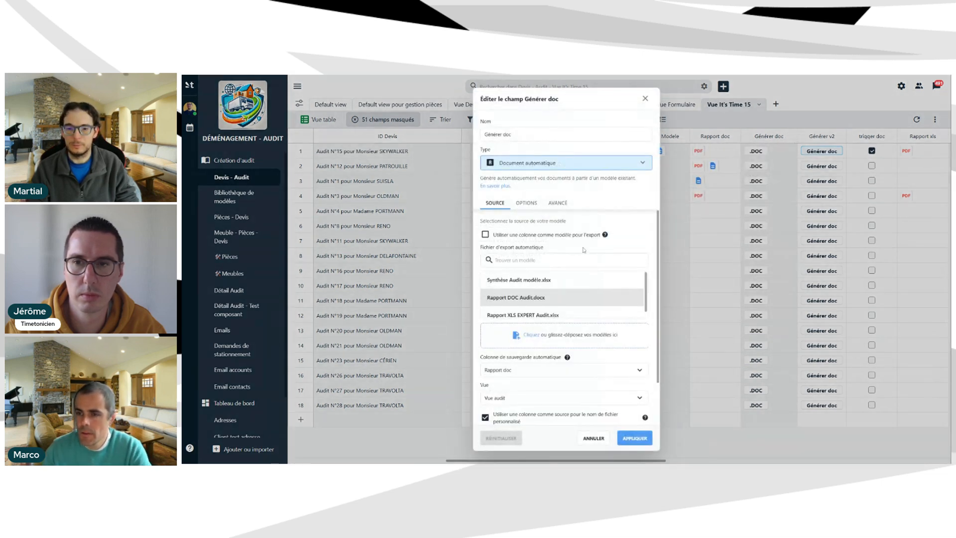
pyautogui.click(525, 237)
pyautogui.click(548, 260)
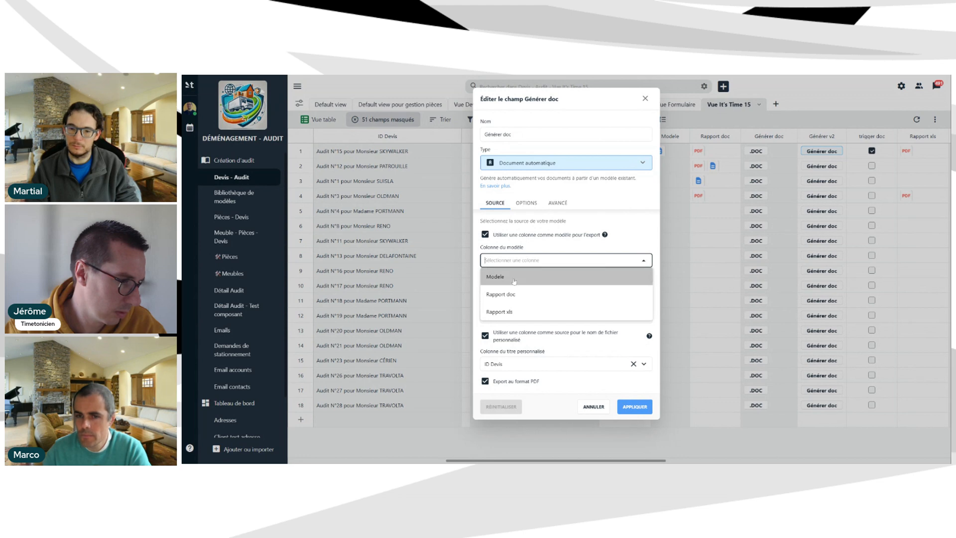
pyautogui.click(513, 279)
pyautogui.click(630, 405)
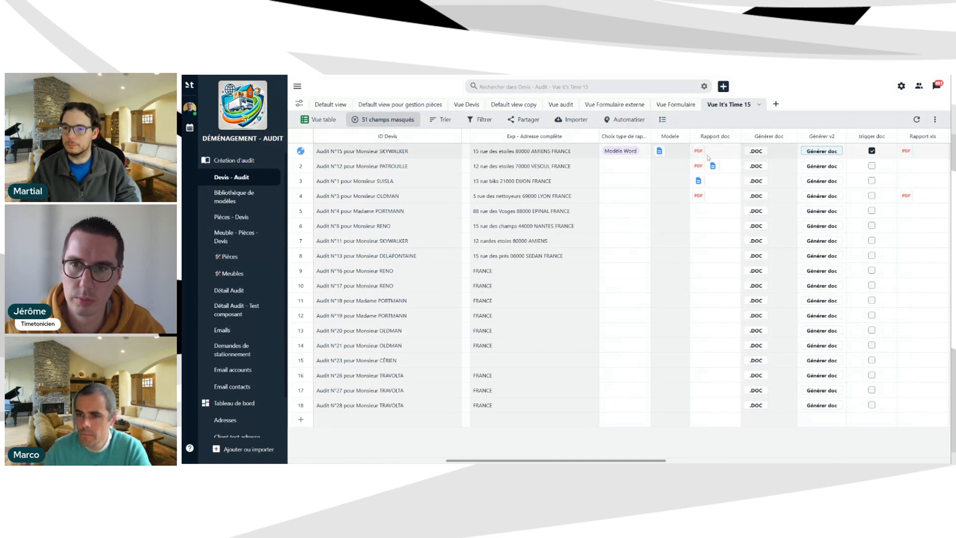
# Untick 'Export au format PDF' on Générer doc, then regenerate Audit N°15's report as Word.
pyautogui.click(790, 137)
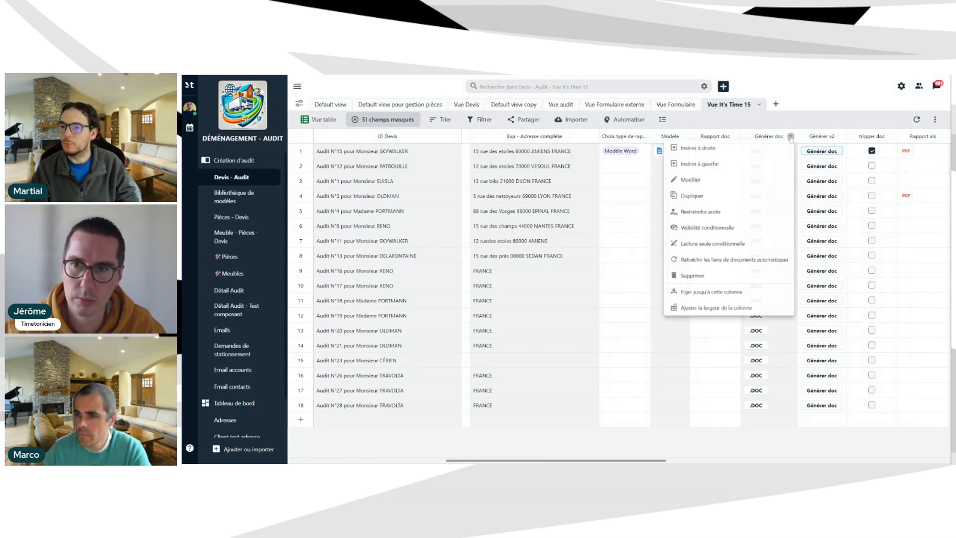
pyautogui.click(711, 186)
pyautogui.click(513, 397)
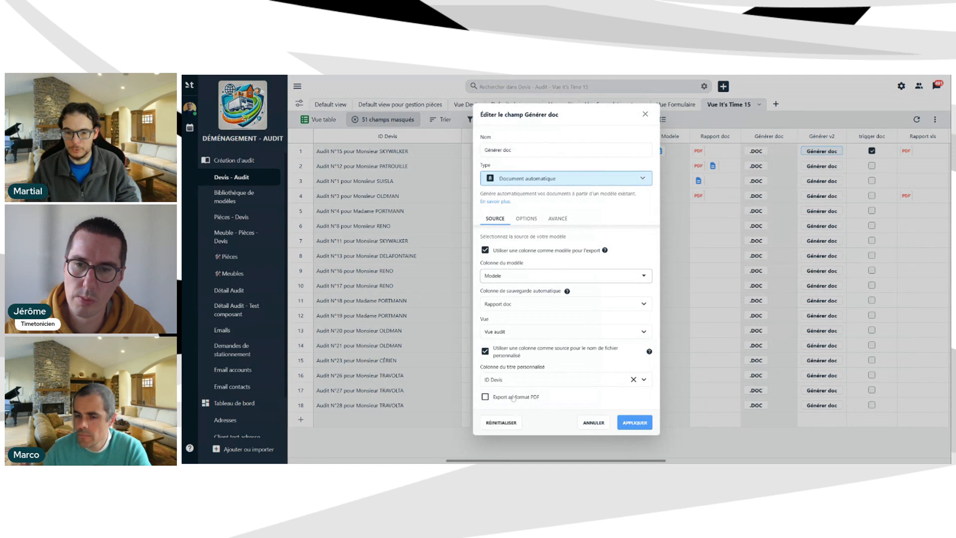
pyautogui.click(635, 423)
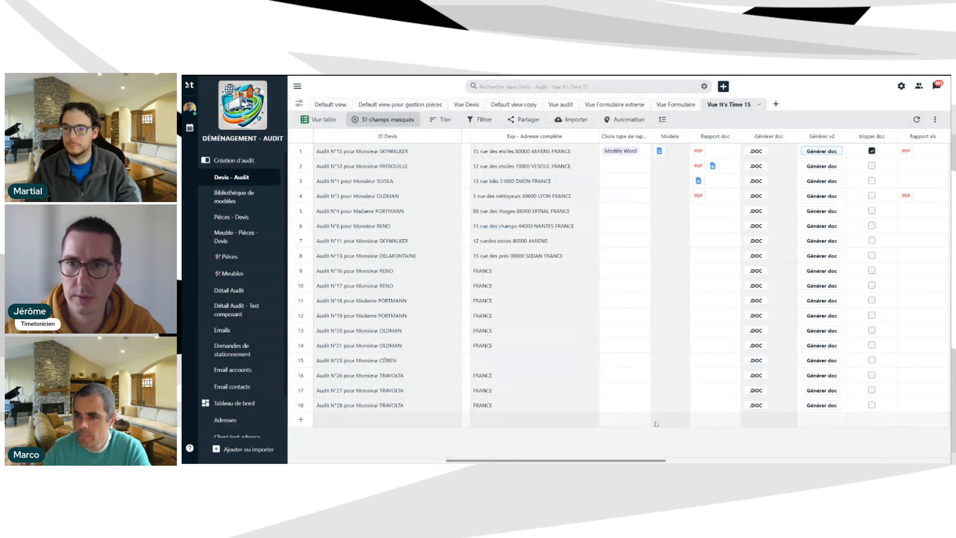
pyautogui.click(810, 154)
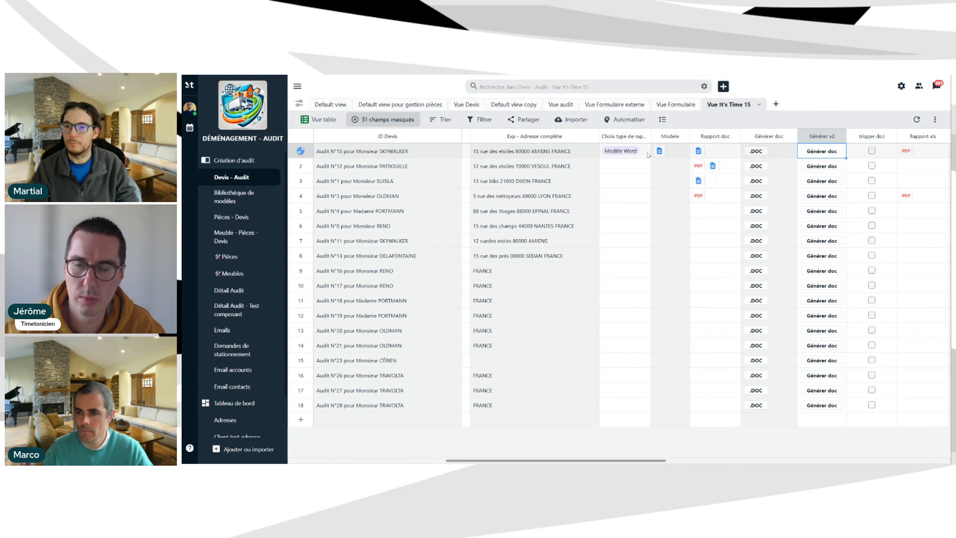
# Set audit N°15's Choix type de rapport to Modèle Excel.
pyautogui.doubleClick(622, 151)
pyautogui.click(585, 213)
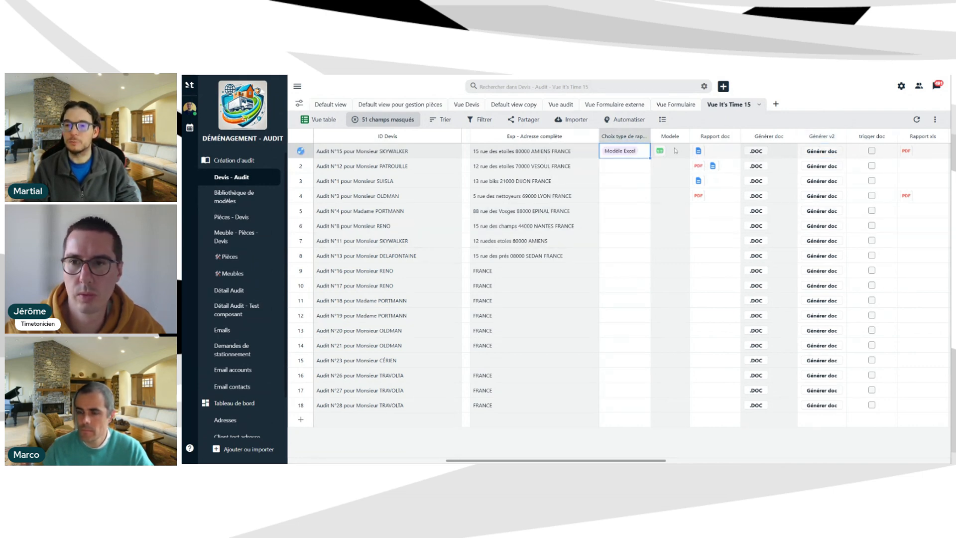
pyautogui.click(756, 152)
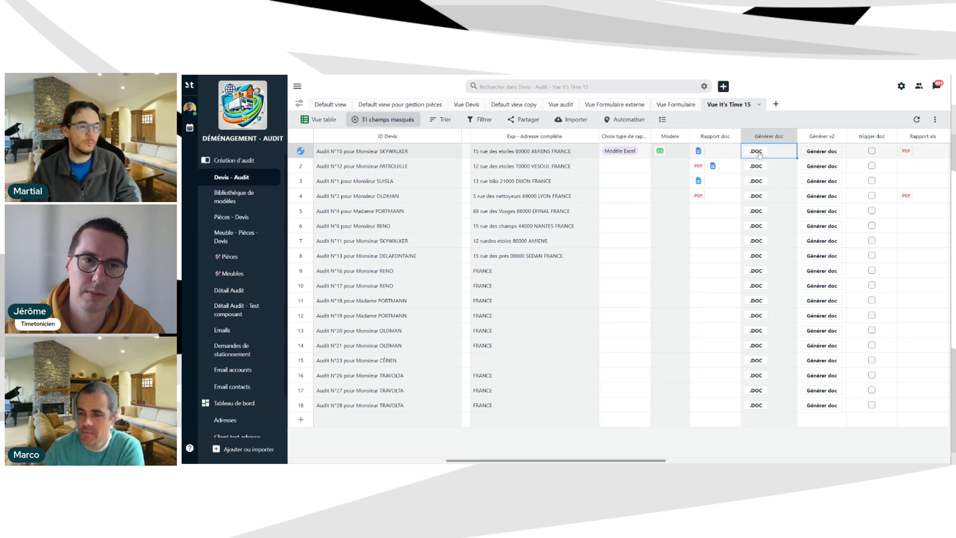
# Regenerate audit N°15's Rapport doc as an Excel file via Générer v2's Générer doc, then reopen its report type choices.
pyautogui.click(824, 154)
pyautogui.click(824, 155)
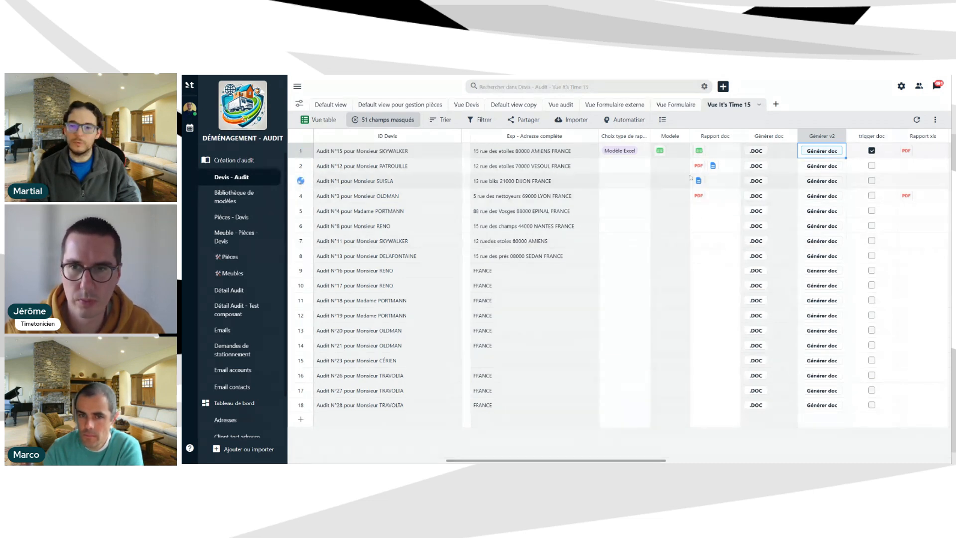
pyautogui.click(625, 151)
pyautogui.click(625, 151)
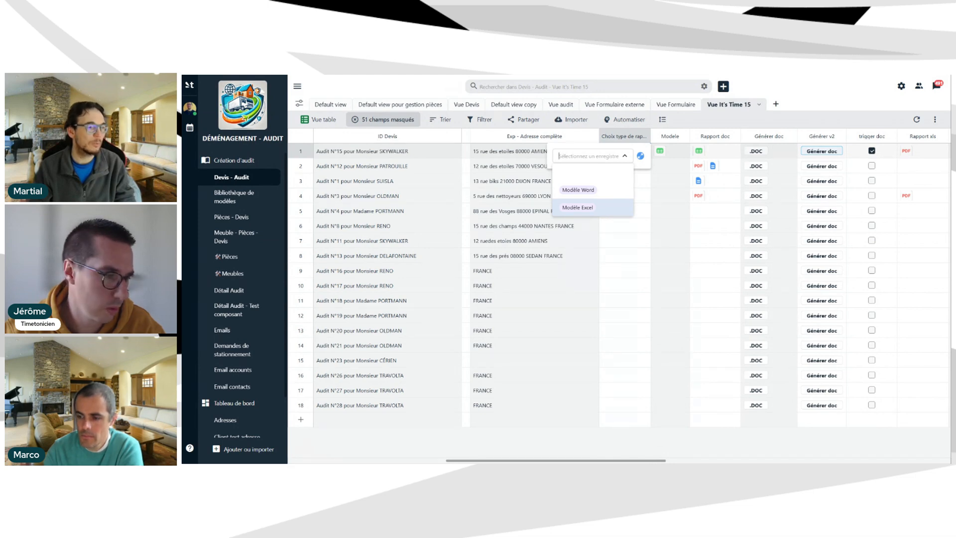
# Keep Modèle Excel, review the Choix type de rapport field settings unchanged, then go to Bibliothèque de modèles.
pyautogui.press('Return')
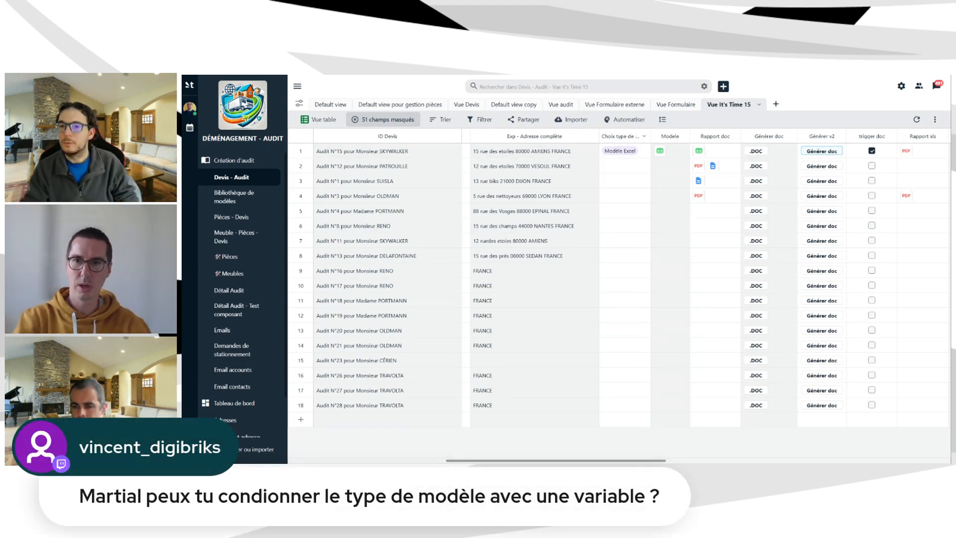
pyautogui.click(644, 136)
pyautogui.click(595, 185)
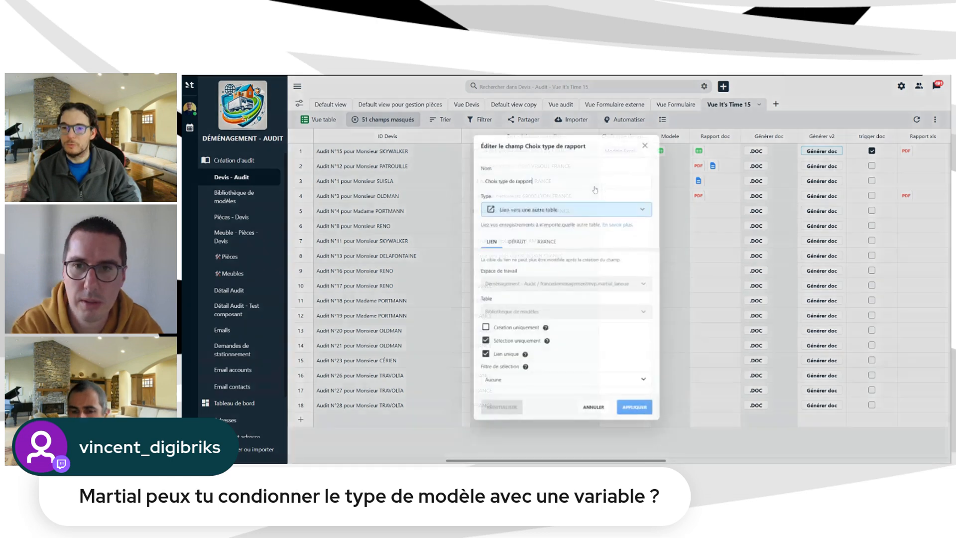
pyautogui.moveTo(548, 147); pyautogui.dragTo(479, 154)
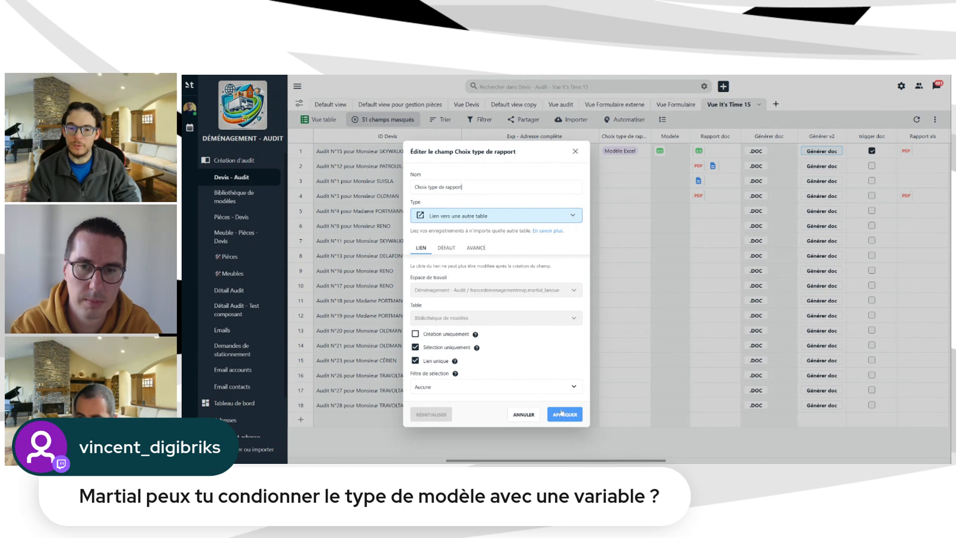
pyautogui.click(523, 413)
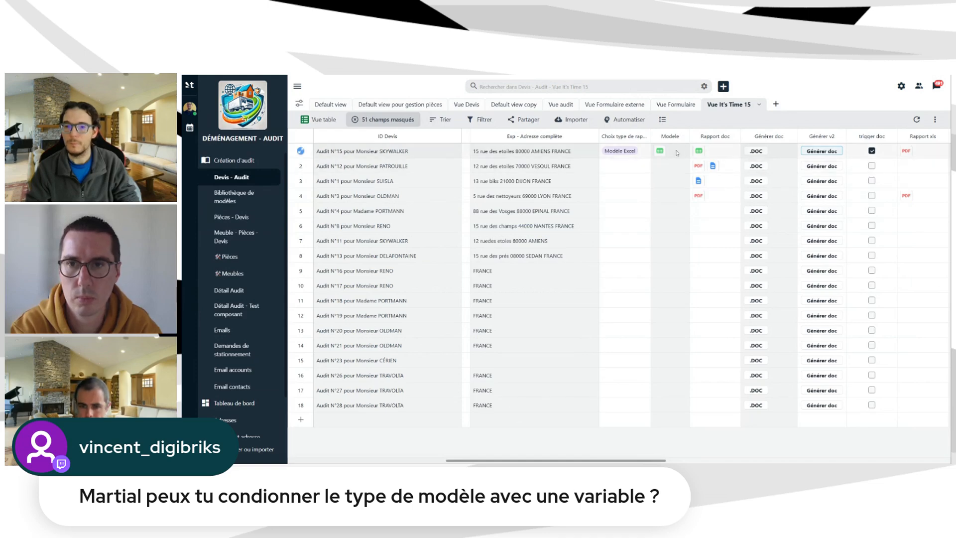
pyautogui.click(234, 196)
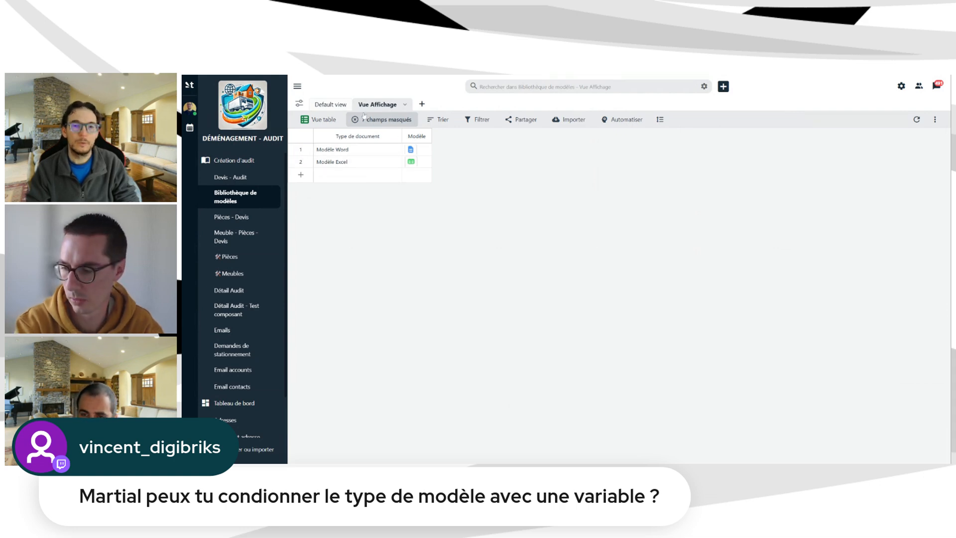
# Toggle Default view and Vue Affichage, inspect the Modèle field settings, then return to Devis - Audit.
pyautogui.click(329, 106)
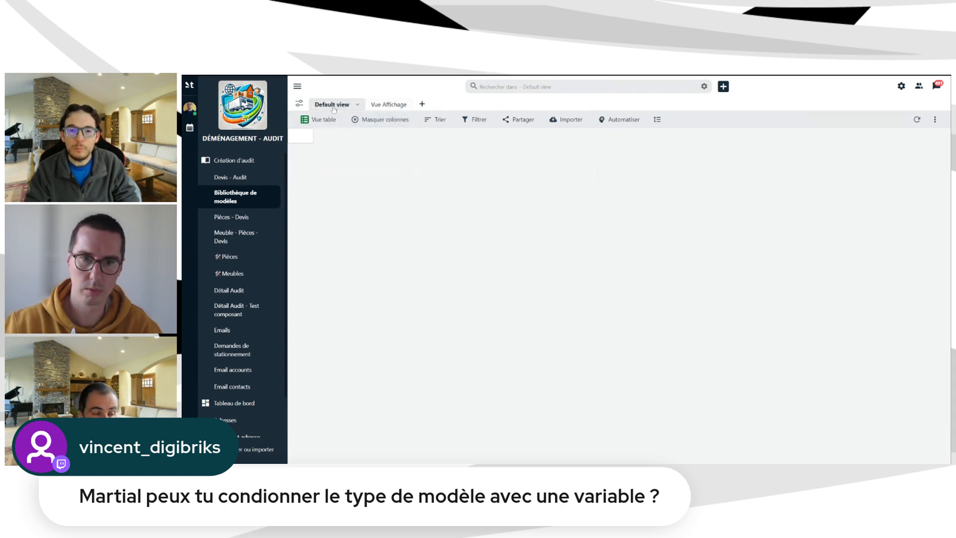
pyautogui.click(388, 104)
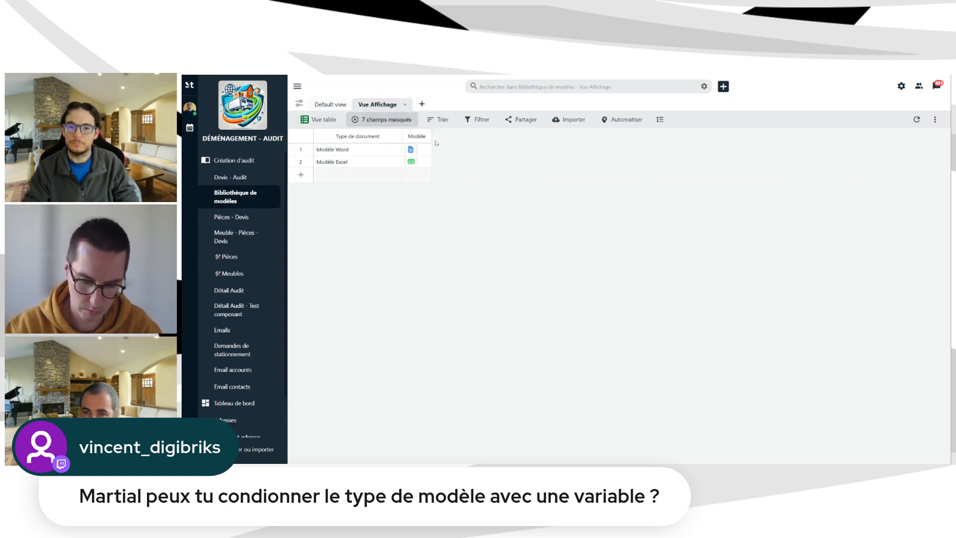
pyautogui.click(426, 136)
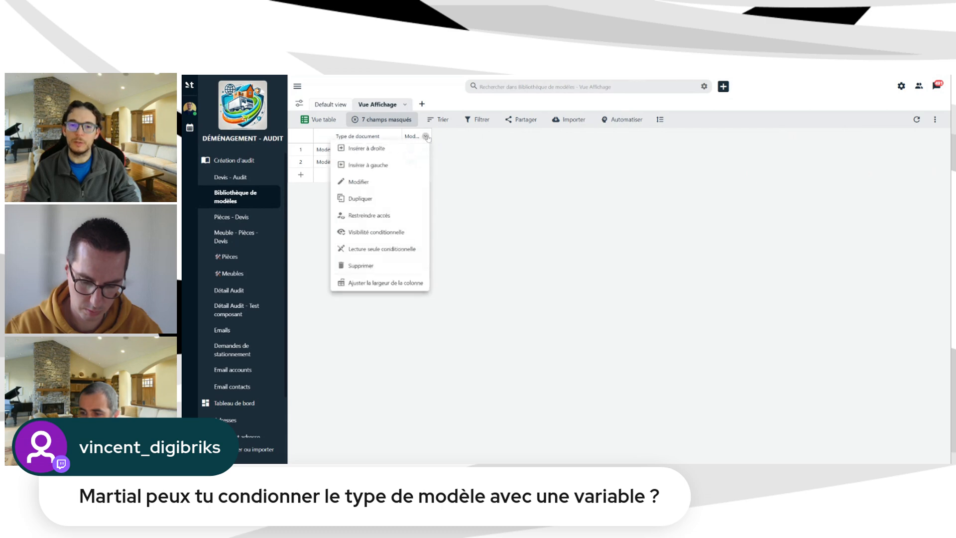
pyautogui.click(398, 183)
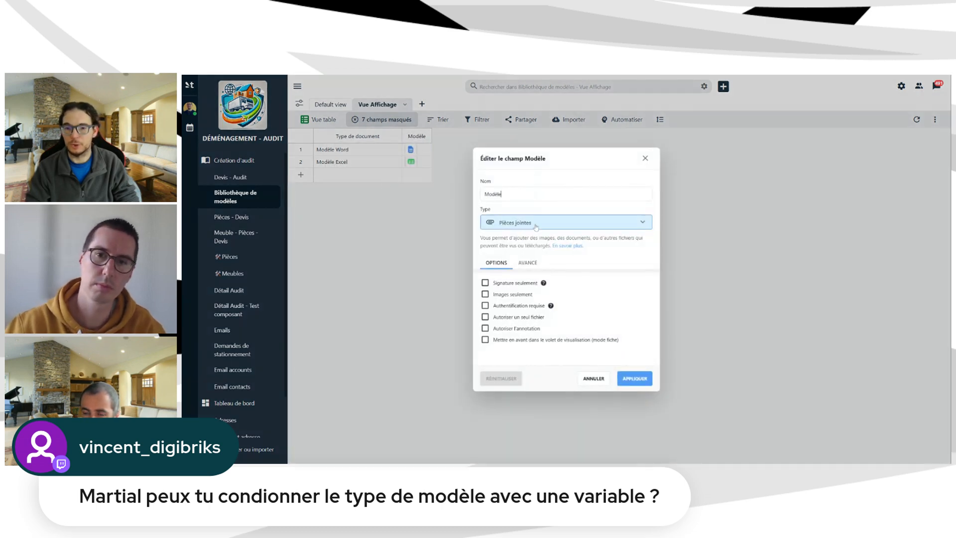
pyautogui.click(645, 159)
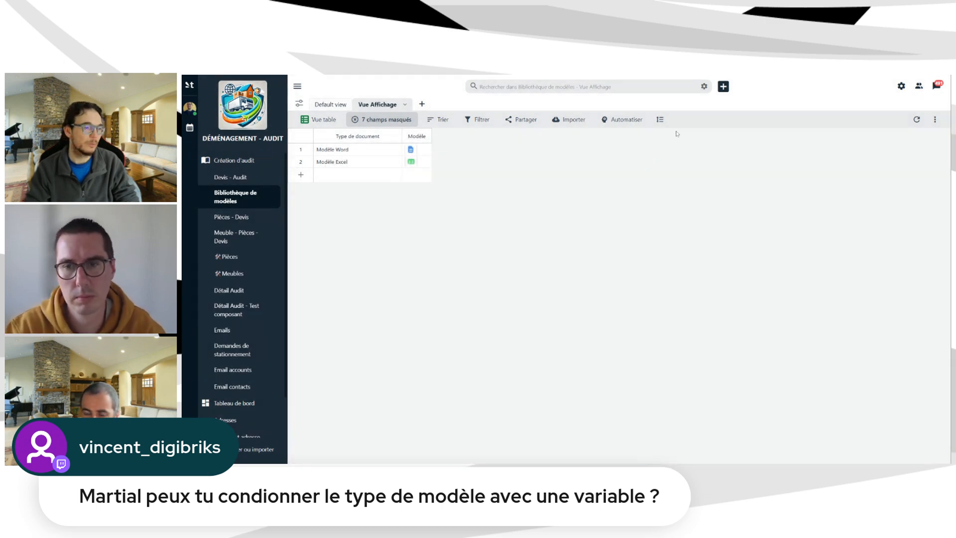
pyautogui.click(244, 178)
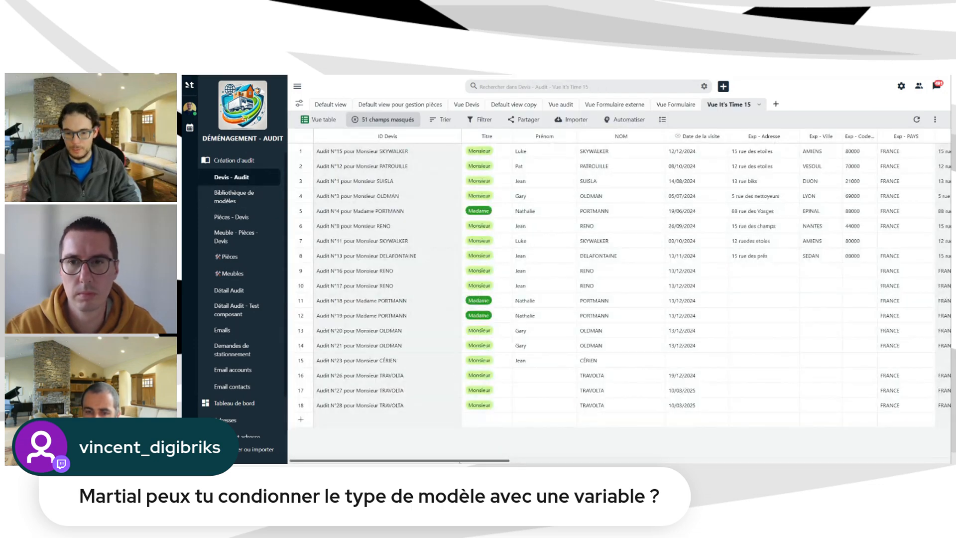
pyautogui.moveTo(459, 462); pyautogui.dragTo(650, 454)
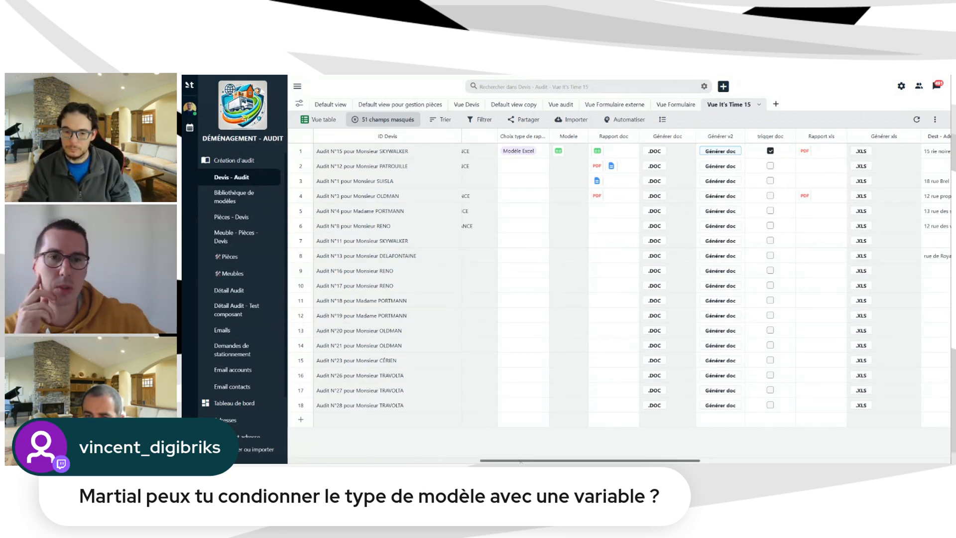
pyautogui.moveTo(521, 461); pyautogui.dragTo(508, 461)
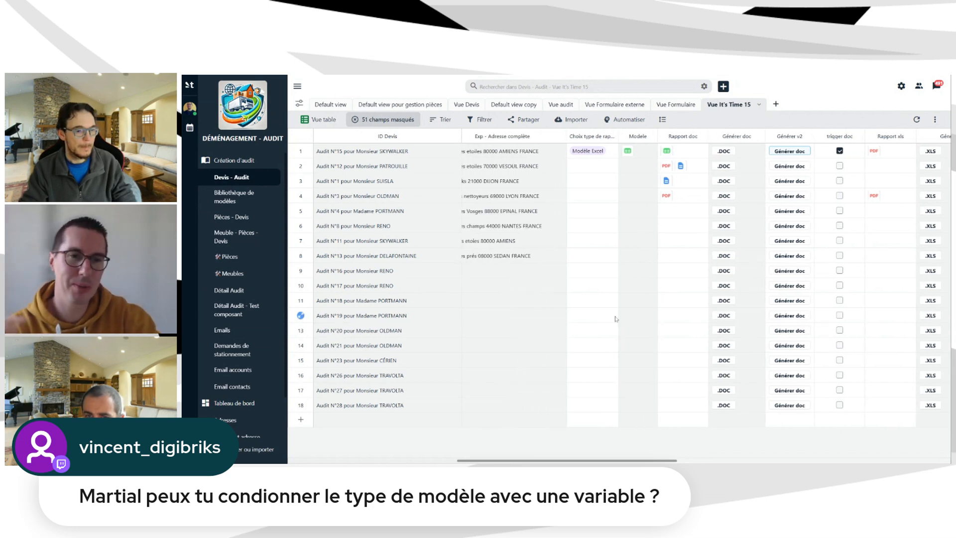
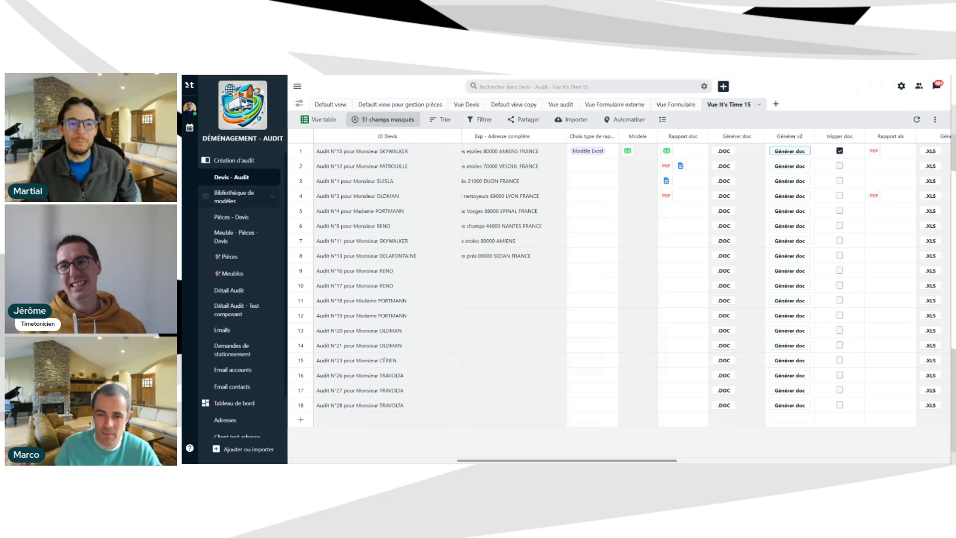
# Glance at Bibliothèque de modèles, then return to Devis - Audit and scroll its columns right.
pyautogui.click(205, 196)
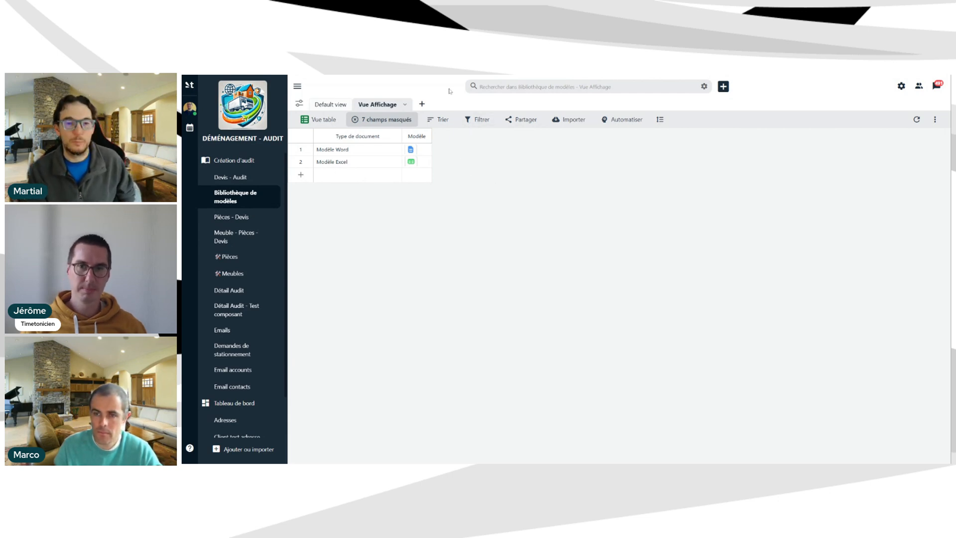
pyautogui.click(232, 177)
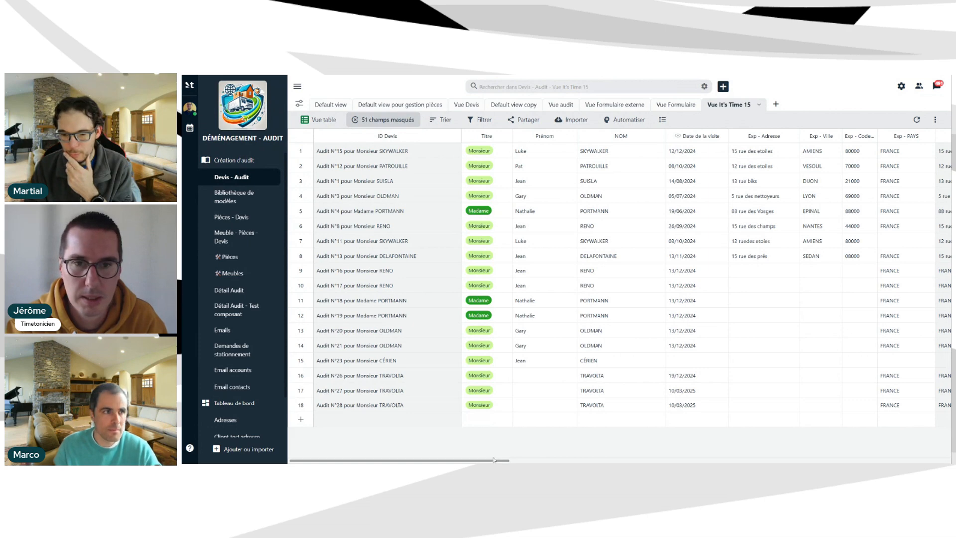
pyautogui.hscroll(5, 620, 279)
pyautogui.hscroll(6, 717, 452)
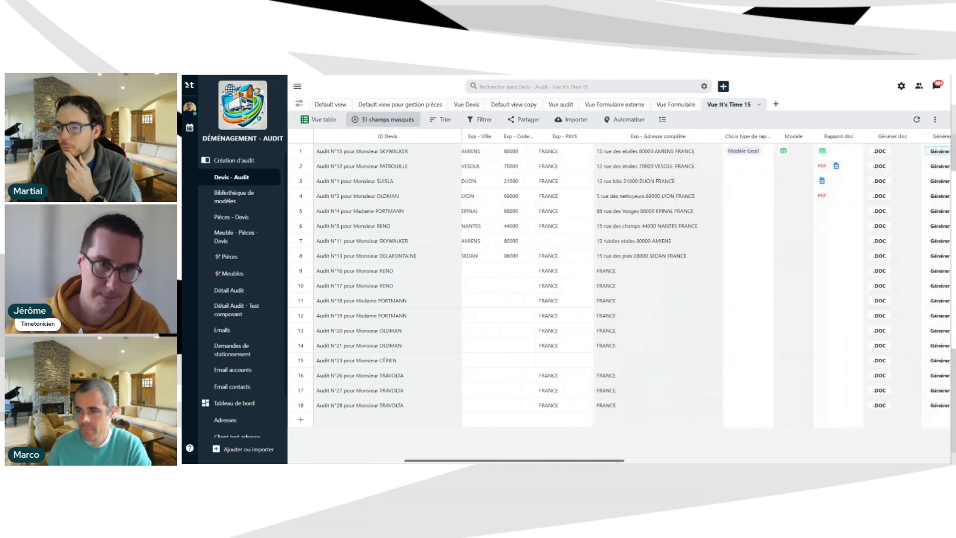
pyautogui.hscroll(3, 725, 451)
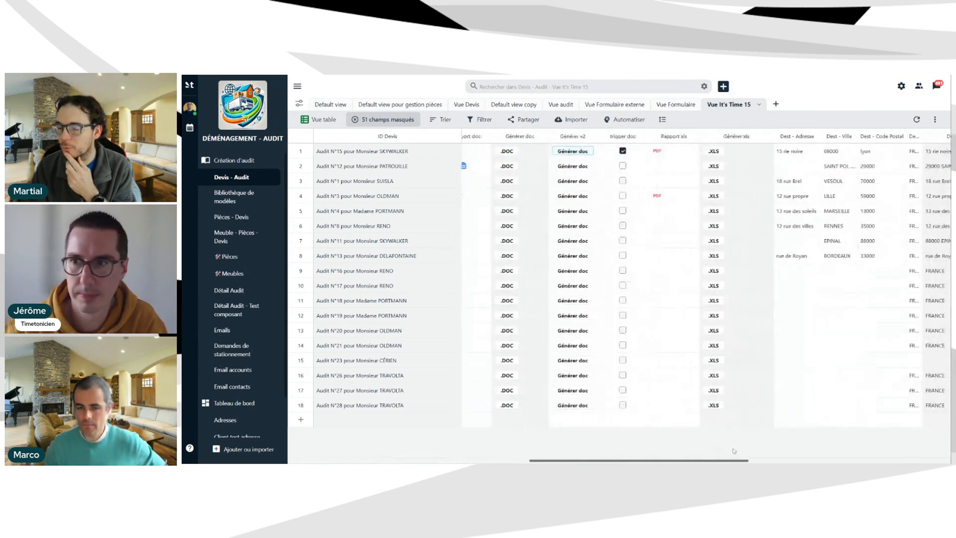
pyautogui.hscroll(1, 734, 452)
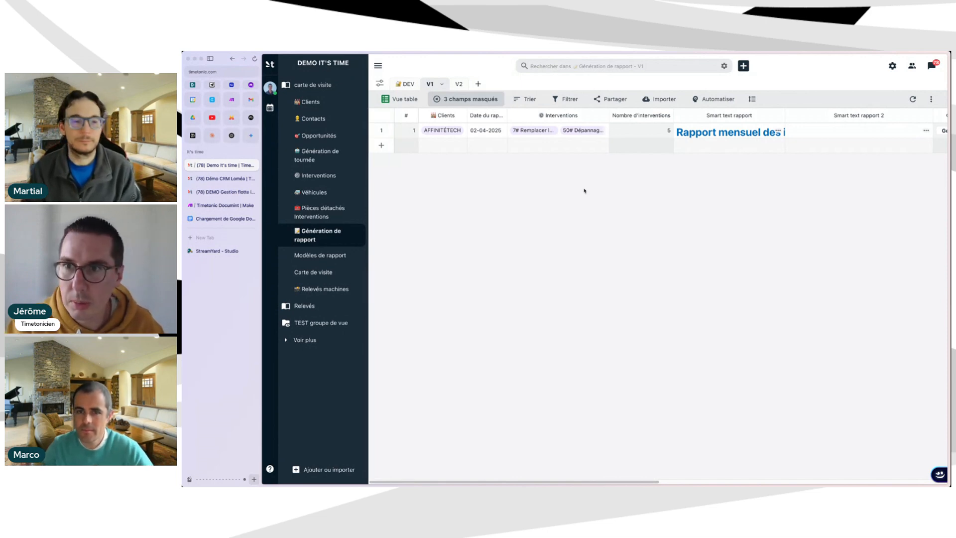
pyautogui.press('super+plus')
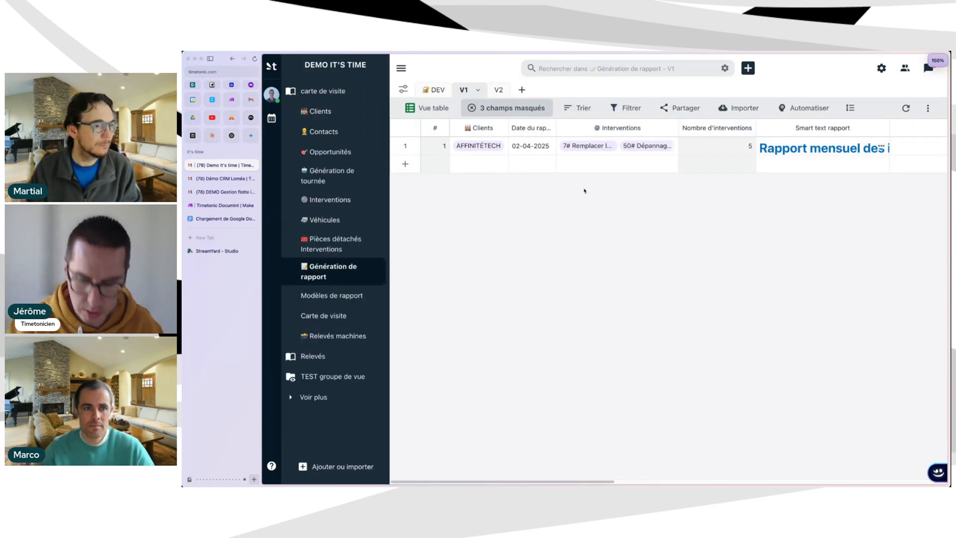
pyautogui.press('super+minus')
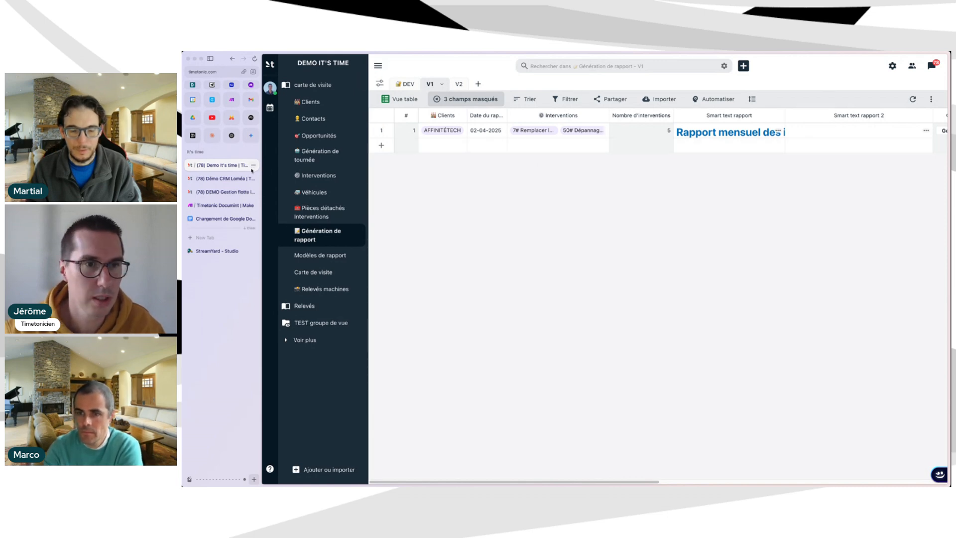
pyautogui.click(308, 175)
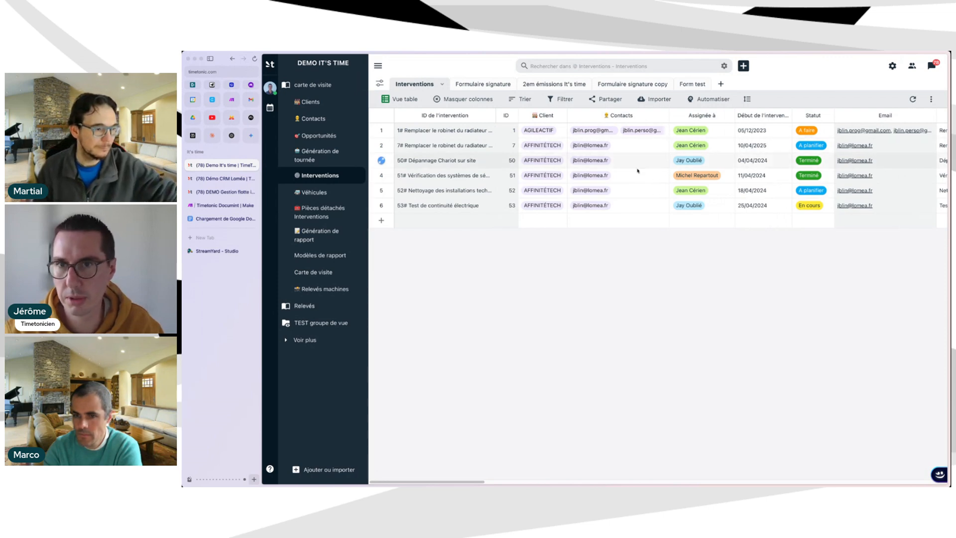
pyautogui.hscroll(5, 743, 176)
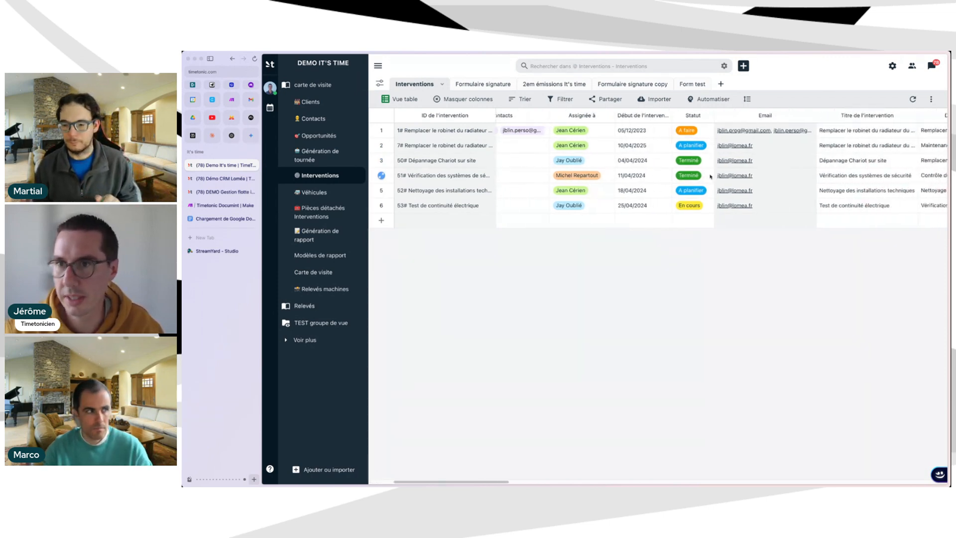
pyautogui.hscroll(1, 674, 160)
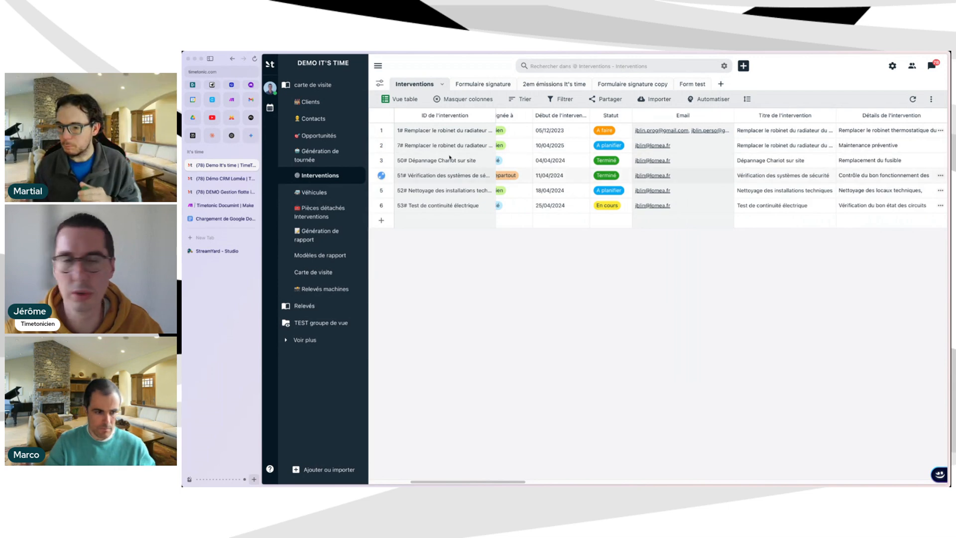
pyautogui.click(319, 235)
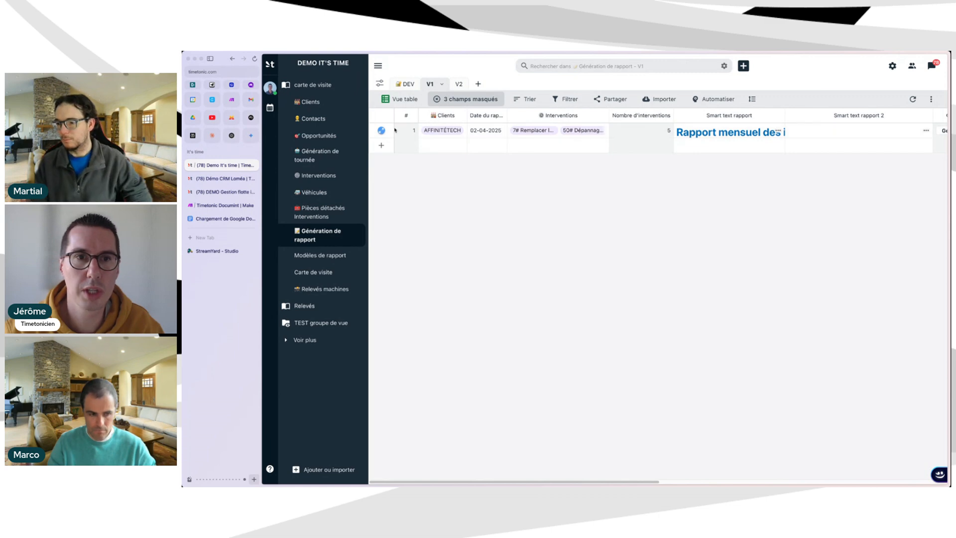
# Open the AFFINITÉTECH report record and unlink interventions 7# and 50#.
pyautogui.click(381, 131)
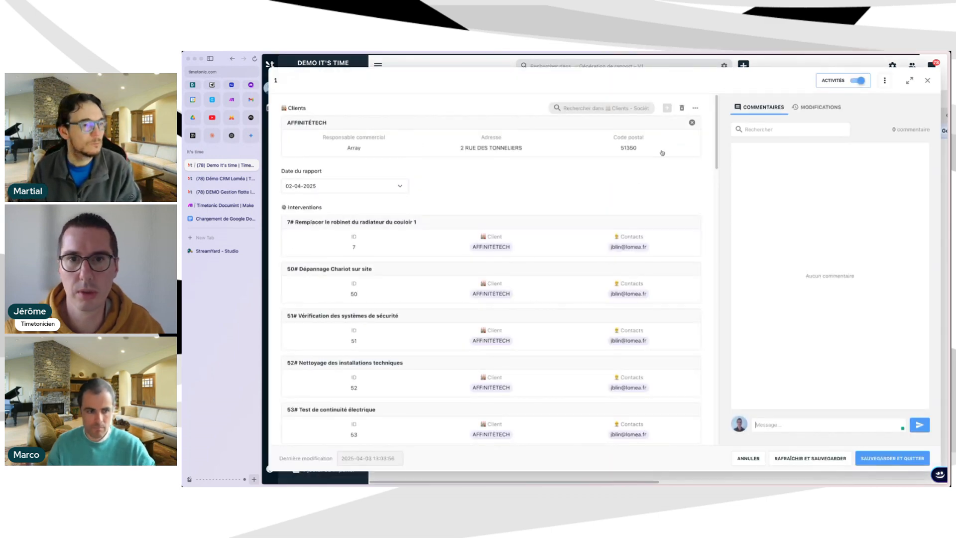
pyautogui.scroll(-3, 335, 211)
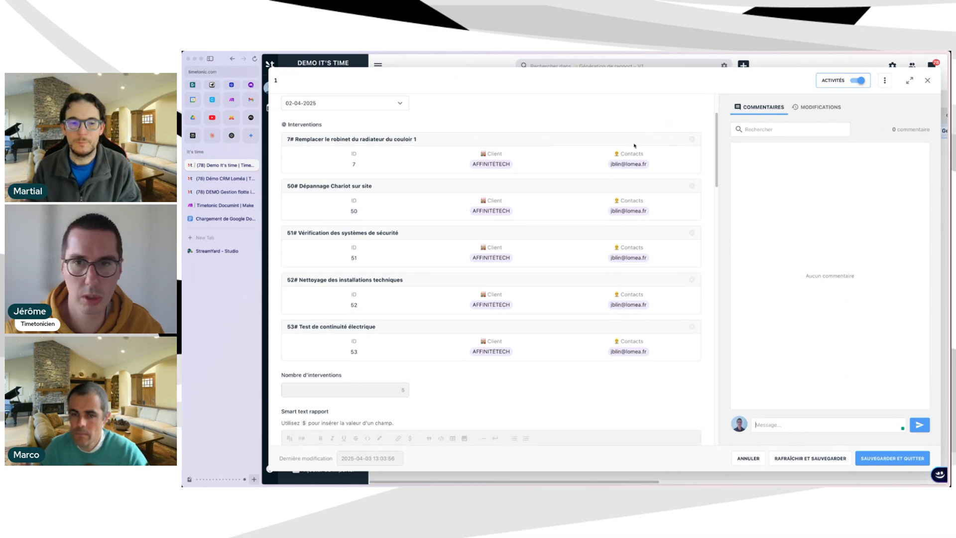
pyautogui.click(668, 124)
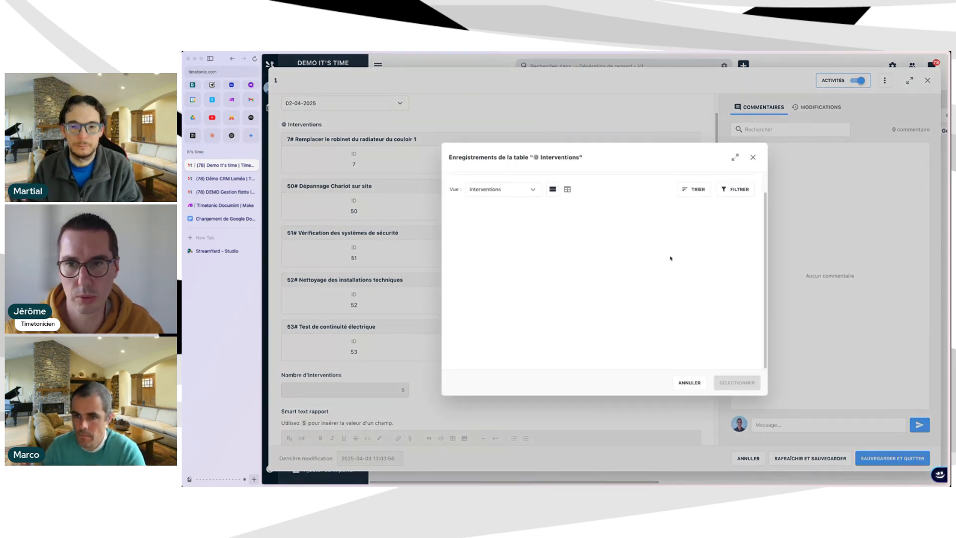
pyautogui.click(752, 160)
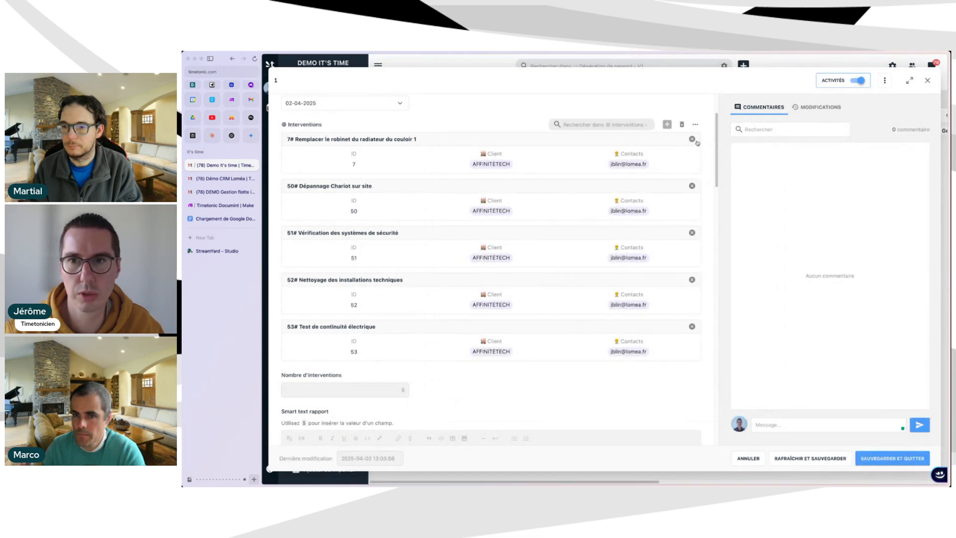
pyautogui.click(694, 140)
pyautogui.click(688, 294)
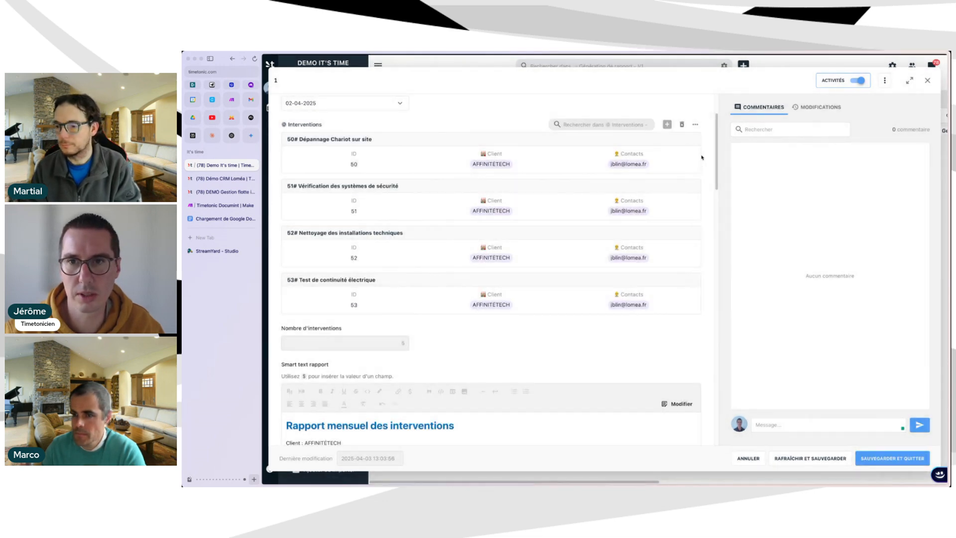
pyautogui.click(693, 139)
pyautogui.click(661, 294)
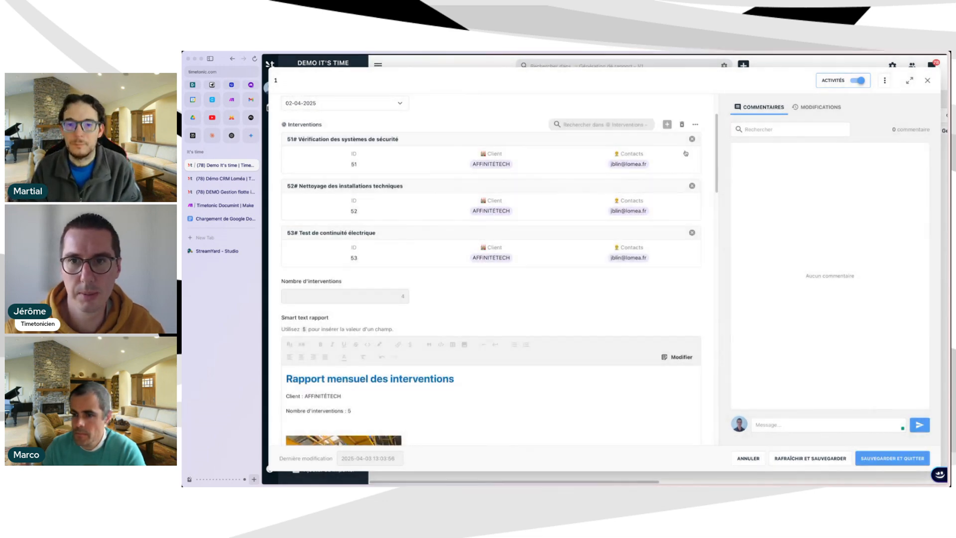
# Save the report record with only interventions 51, 52 and 53 linked.
pyautogui.click(668, 124)
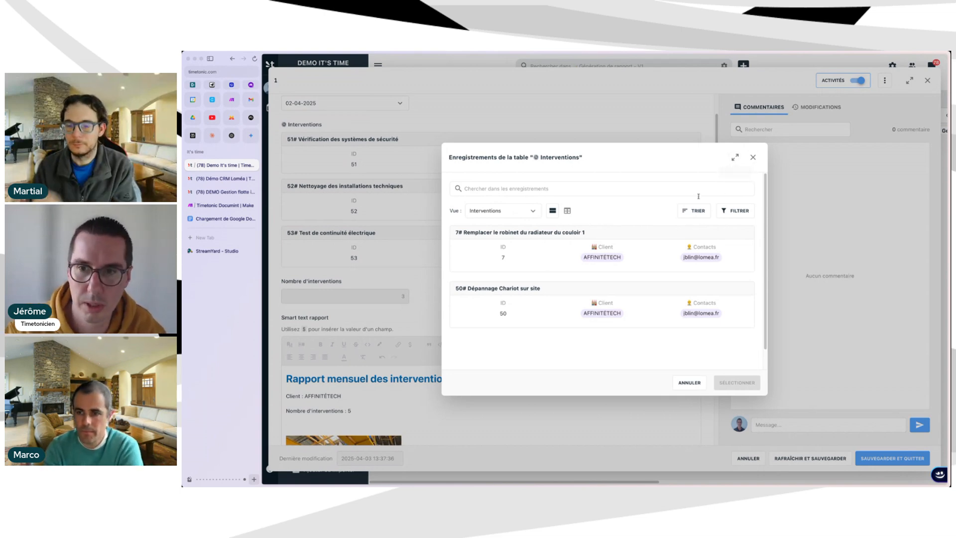
pyautogui.click(752, 158)
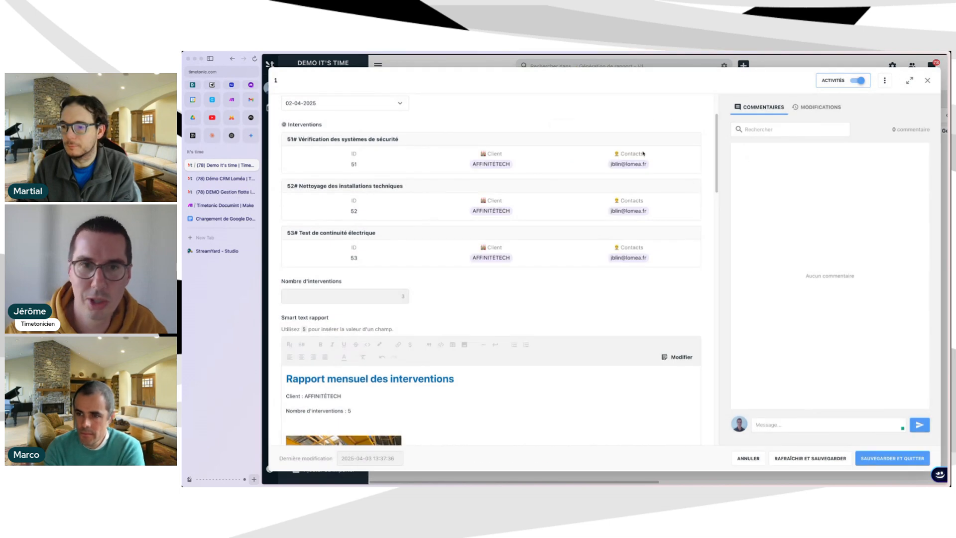
pyautogui.scroll(-2, 427, 187)
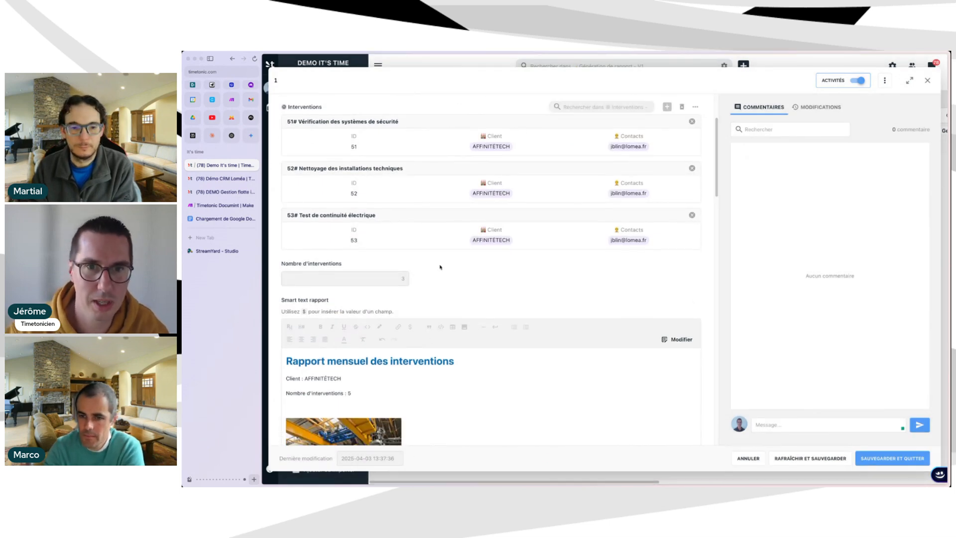
pyautogui.scroll(5, 464, 301)
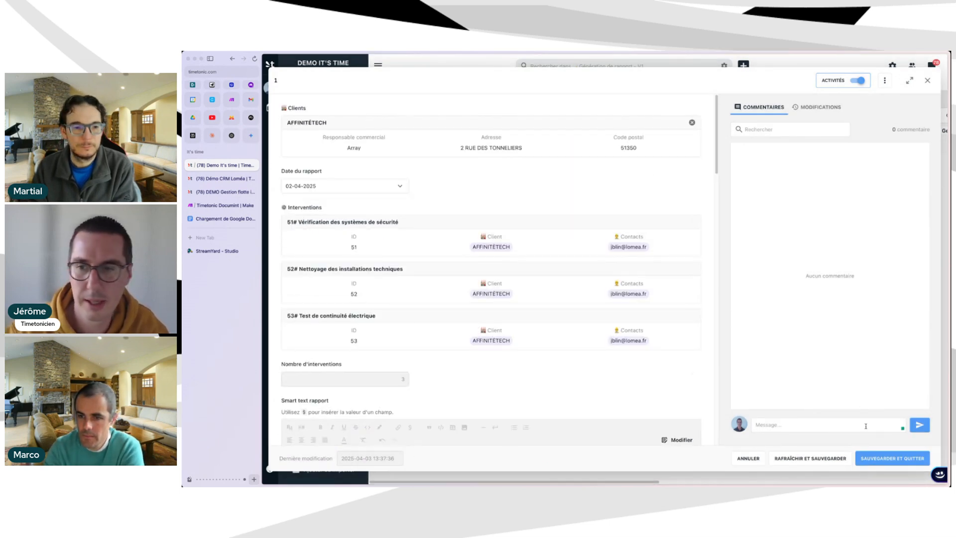
pyautogui.click(879, 458)
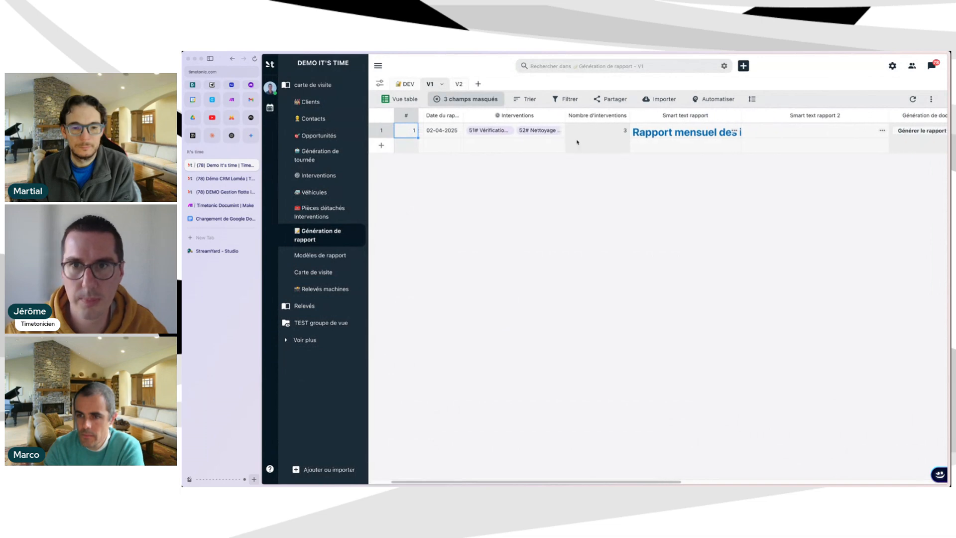
# Widen the Smart text rapport column, check its field settings unchanged, and open row 1's report.
pyautogui.hscroll(4, 577, 142)
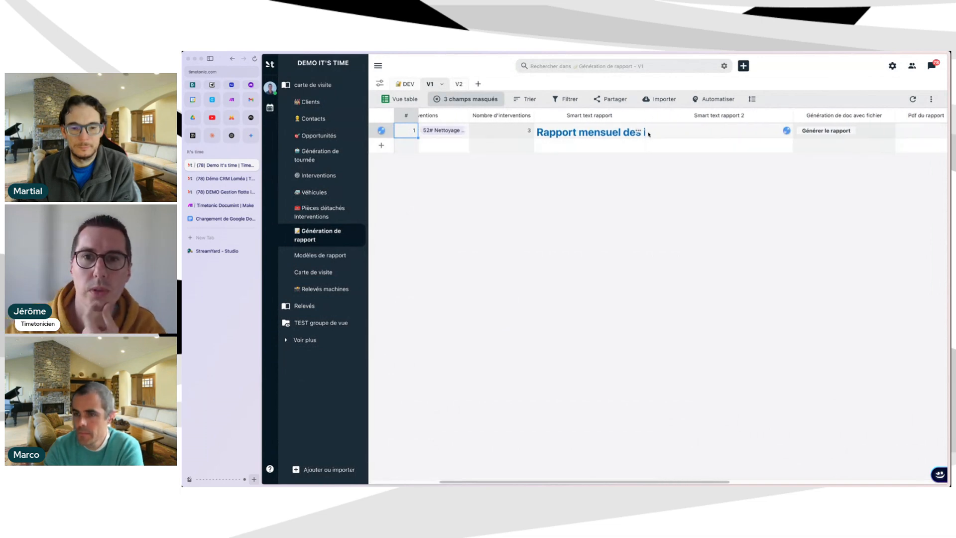
pyautogui.moveTo(645, 113); pyautogui.dragTo(654, 113)
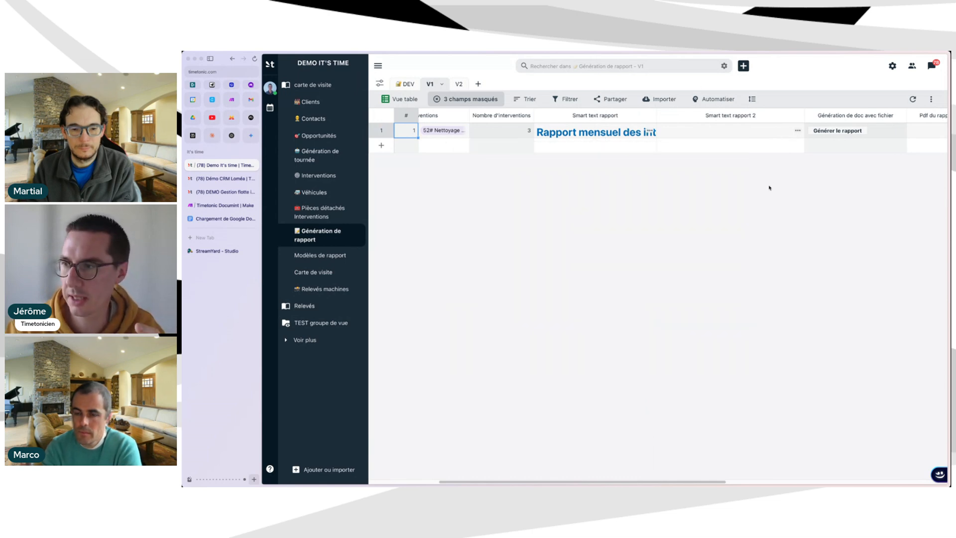
pyautogui.click(651, 115)
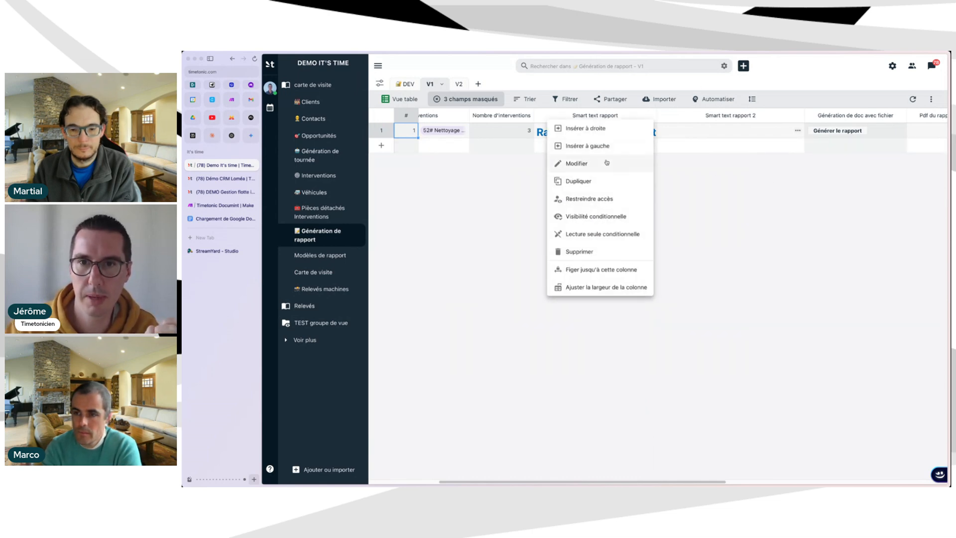
pyautogui.click(606, 163)
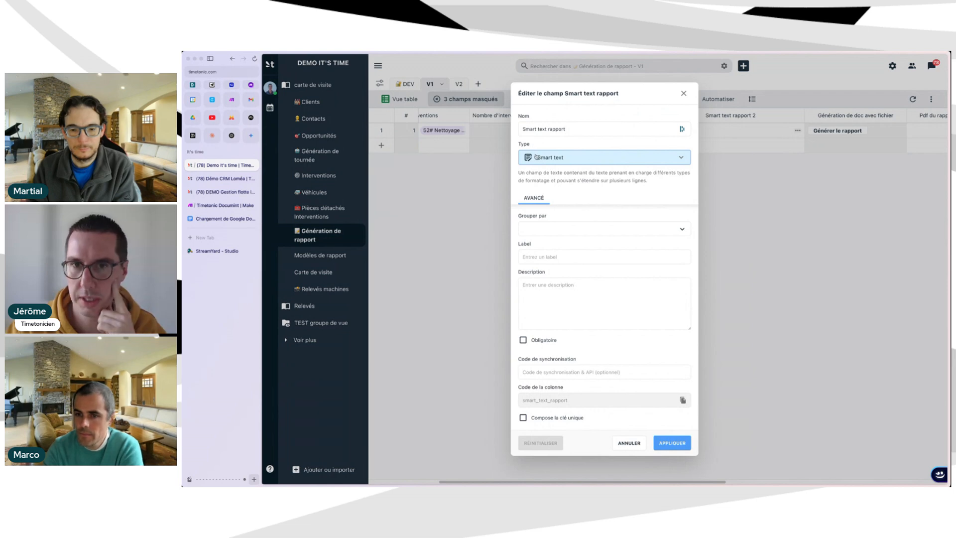
pyautogui.click(636, 441)
pyautogui.click(651, 117)
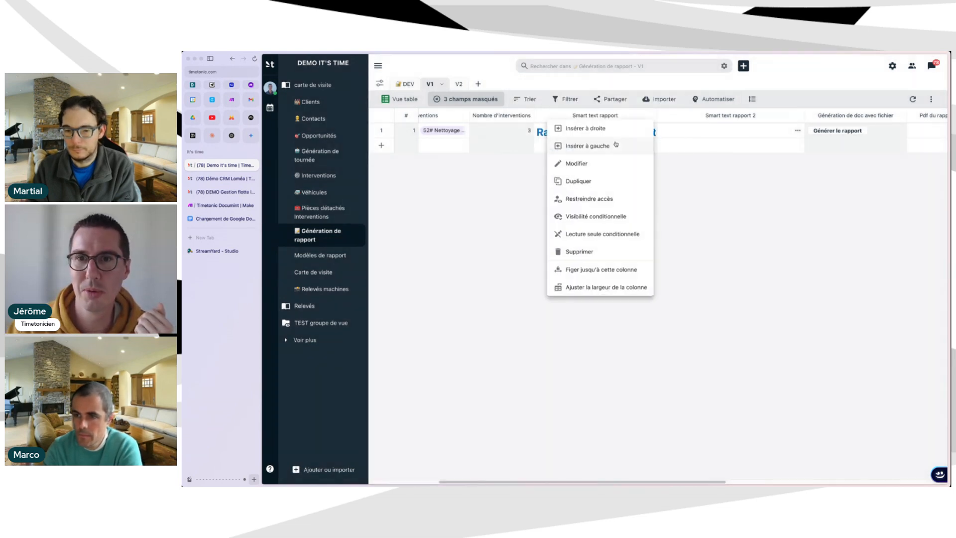
pyautogui.click(592, 164)
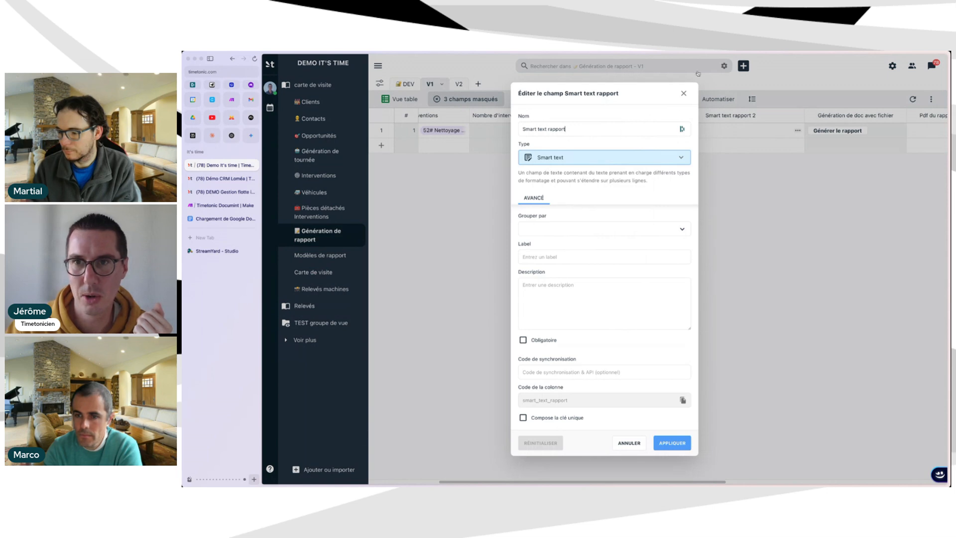
pyautogui.click(684, 93)
pyautogui.doubleClick(648, 132)
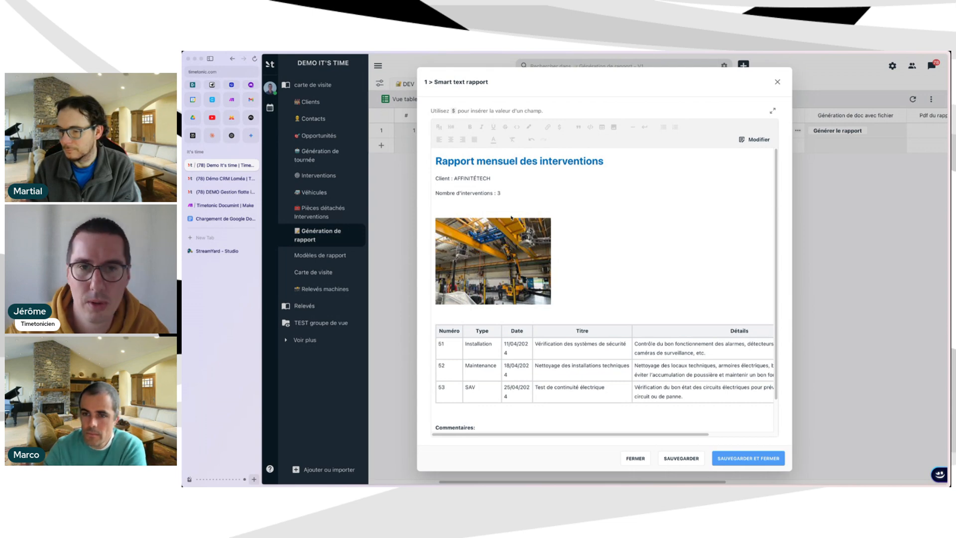
# Read through the AFFINITÉTECH monthly interventions report, then bring up the Rapport_Loméa_V1 document.
pyautogui.scroll(-2, 475, 165)
pyautogui.scroll(2, 521, 174)
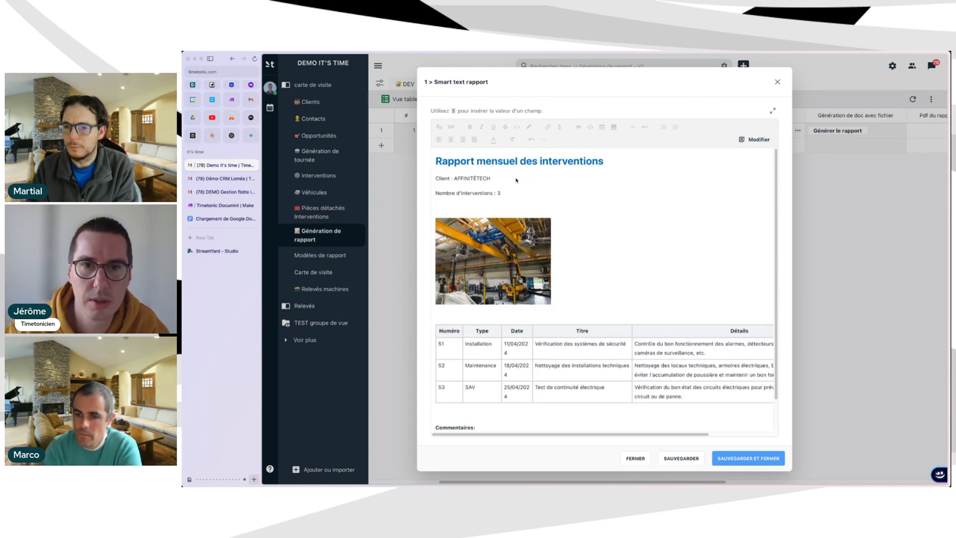
pyautogui.moveTo(597, 162); pyautogui.dragTo(436, 161)
pyautogui.click(459, 176)
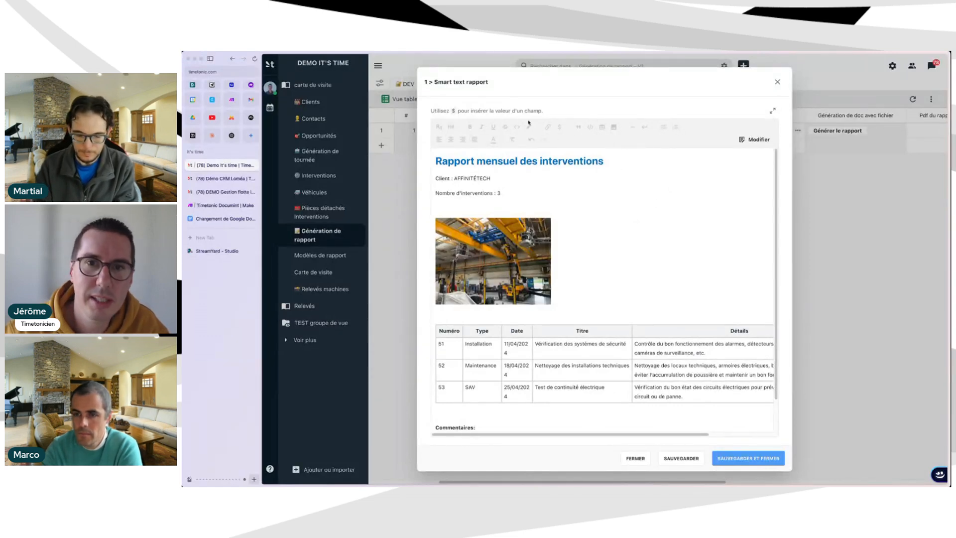
pyautogui.scroll(-2, 639, 267)
pyautogui.scroll(2, 625, 249)
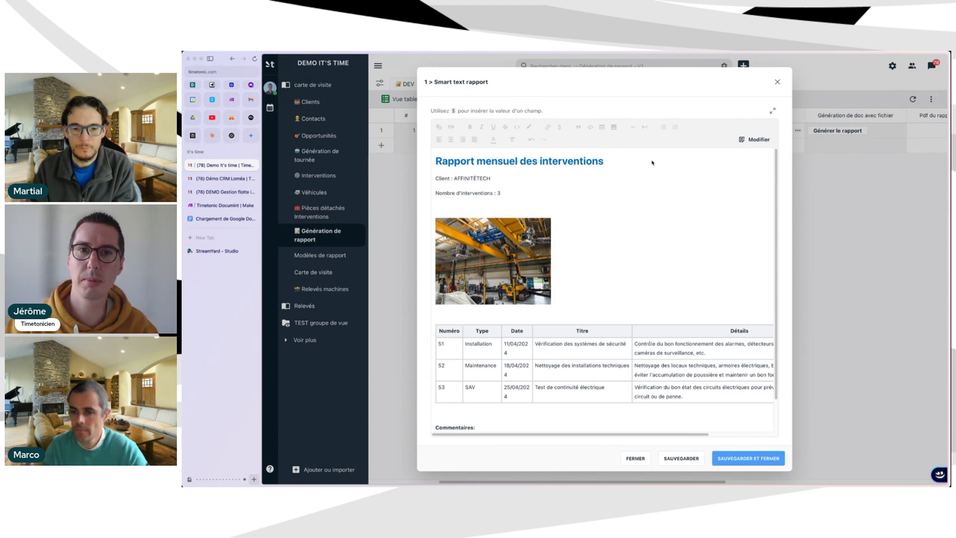
pyautogui.scroll(-2, 646, 330)
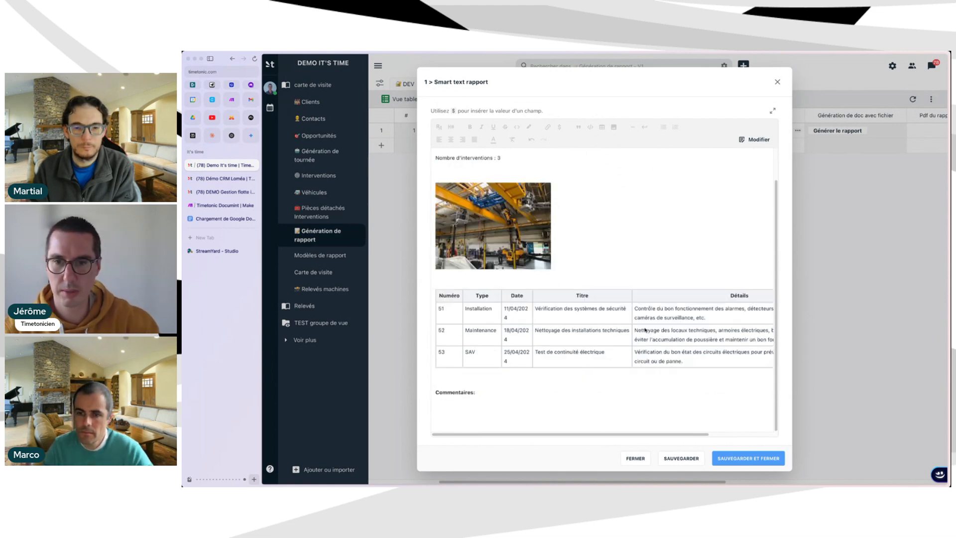
pyautogui.scroll(2, 651, 279)
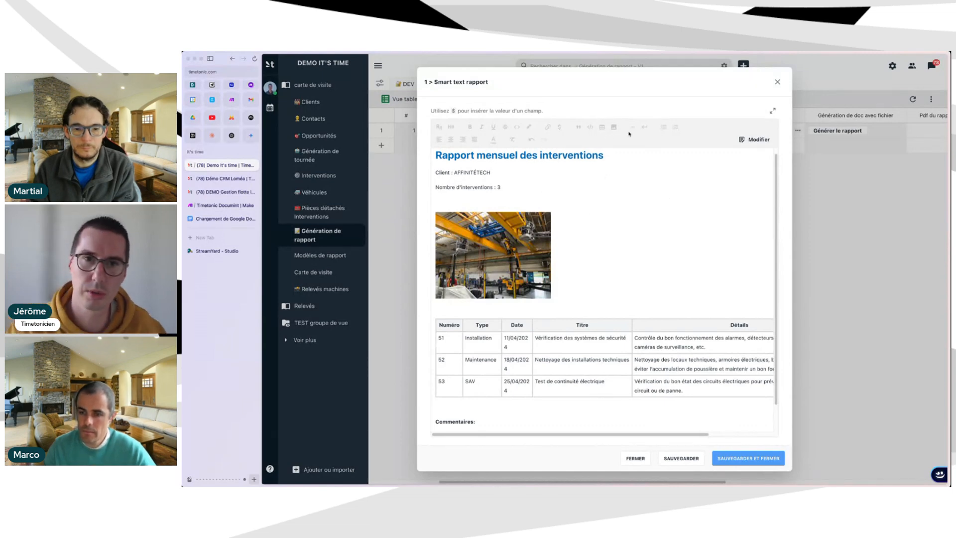
pyautogui.scroll(1, 564, 274)
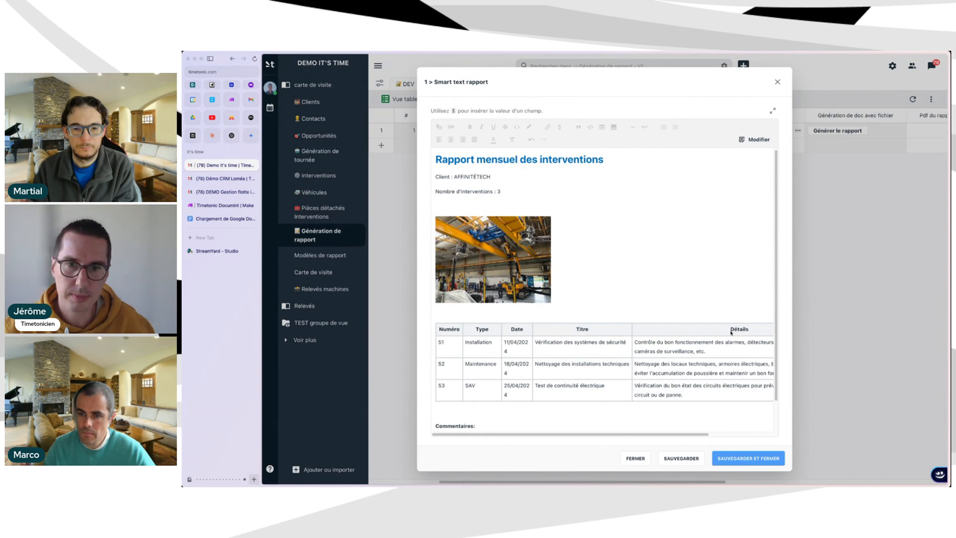
pyautogui.scroll(-1, 604, 219)
pyautogui.scroll(1, 593, 222)
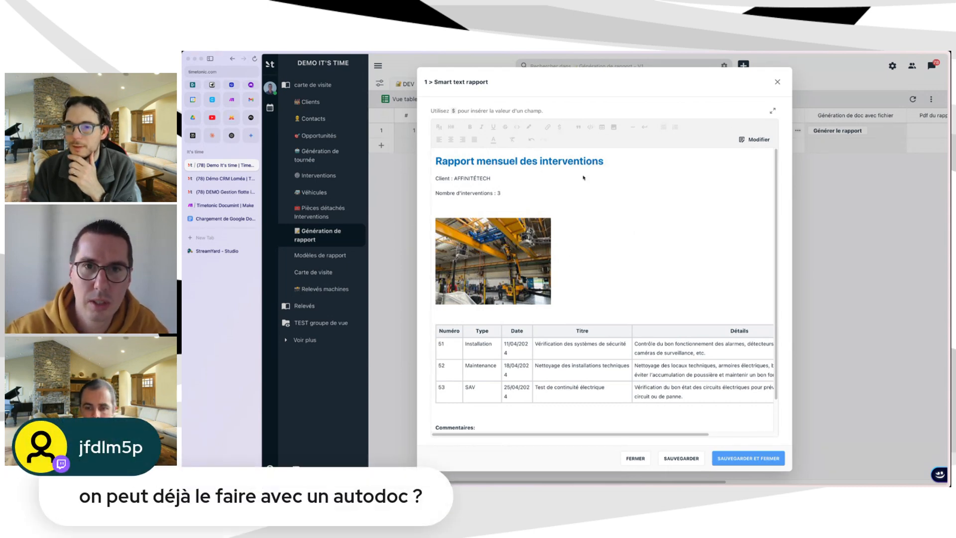
pyautogui.click(214, 220)
pyautogui.scroll(1, 571, 272)
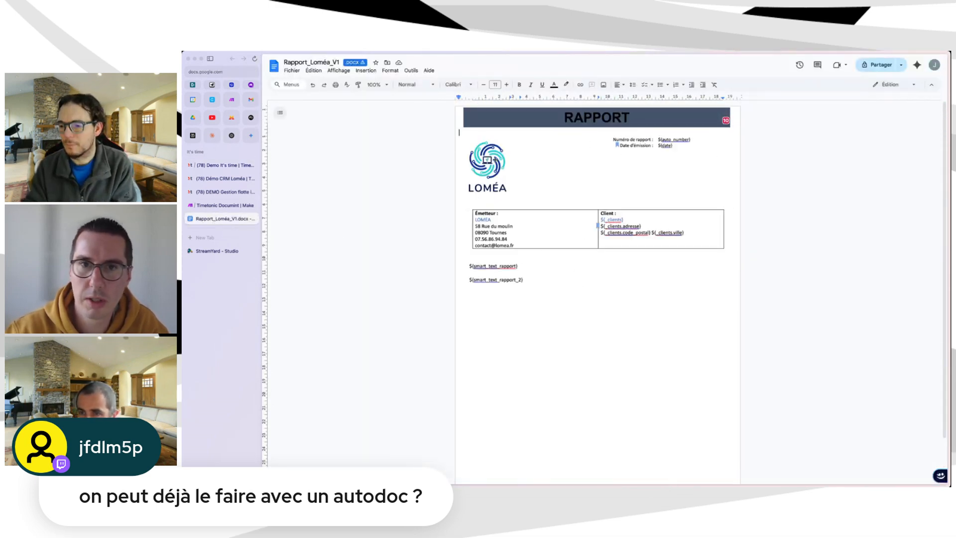
pyautogui.moveTo(659, 138); pyautogui.dragTo(678, 143)
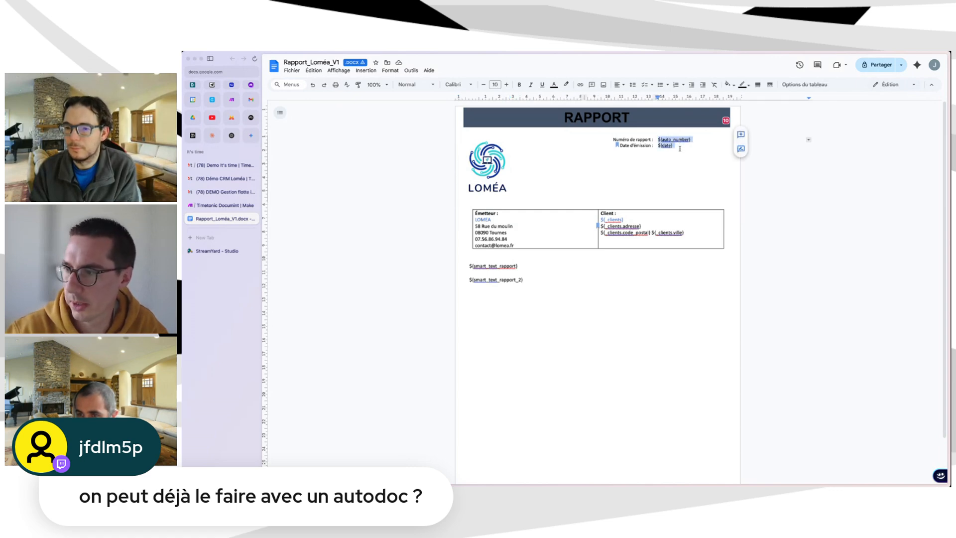
pyautogui.click(679, 149)
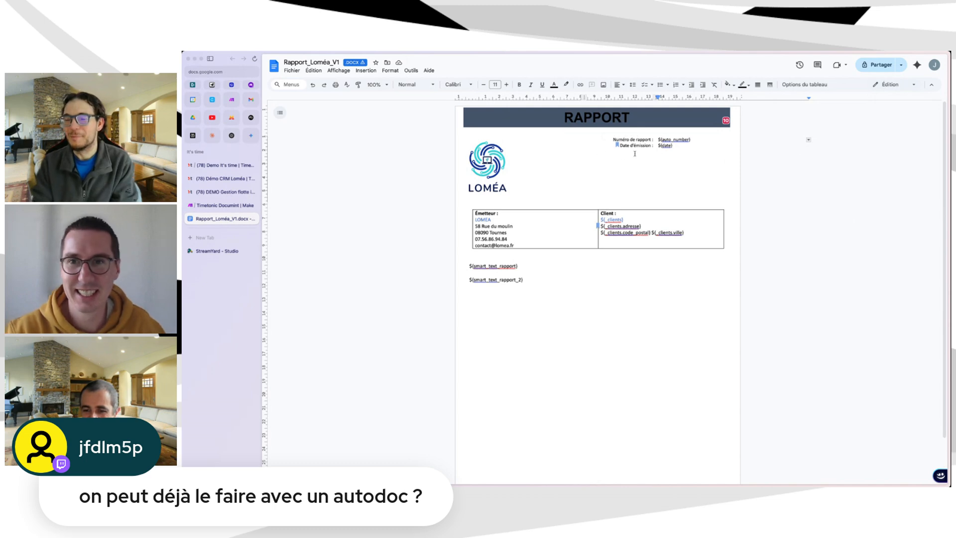
pyautogui.scroll(-1, 586, 207)
pyautogui.scroll(-1, 585, 208)
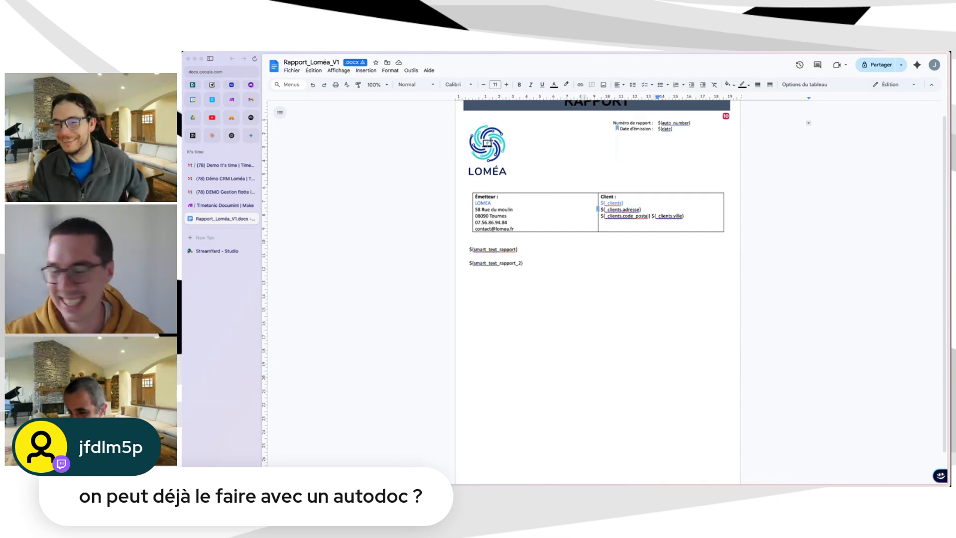
pyautogui.scroll(1, 518, 157)
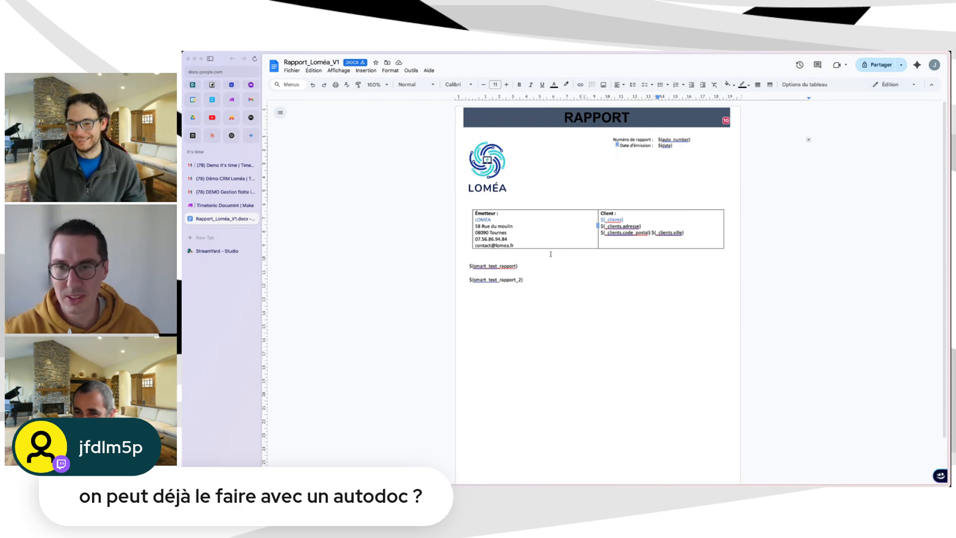
pyautogui.scroll(-3, 547, 258)
pyautogui.scroll(3, 544, 266)
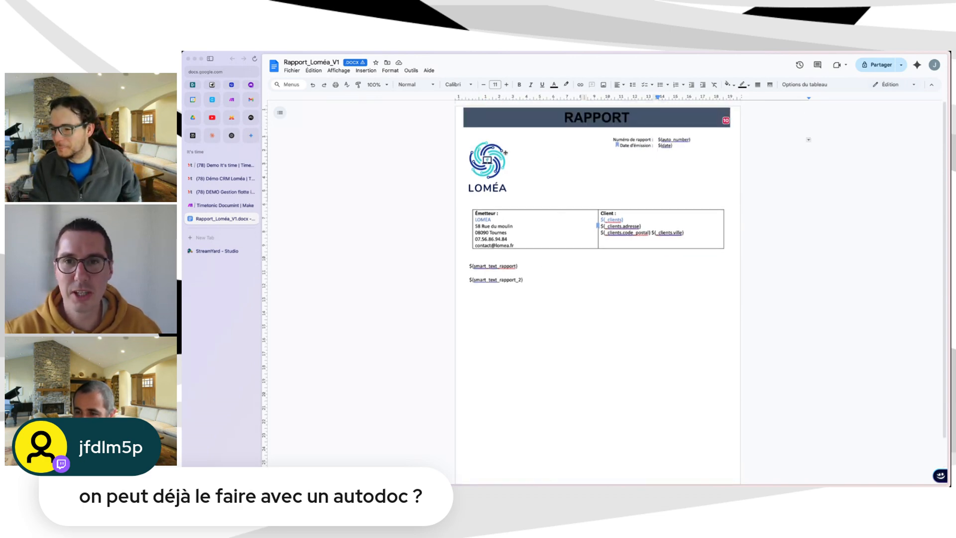
pyautogui.scroll(-1, 639, 198)
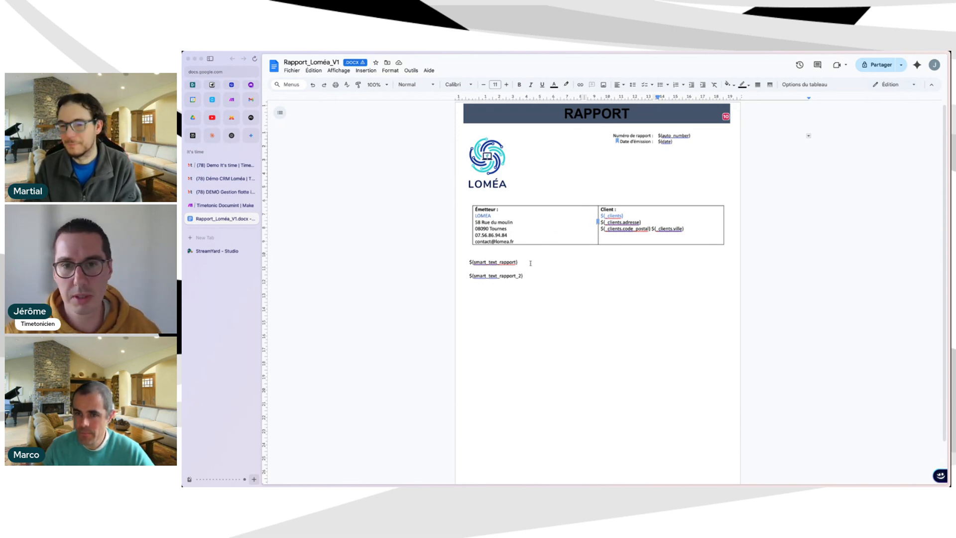
pyautogui.moveTo(530, 262); pyautogui.dragTo(469, 262)
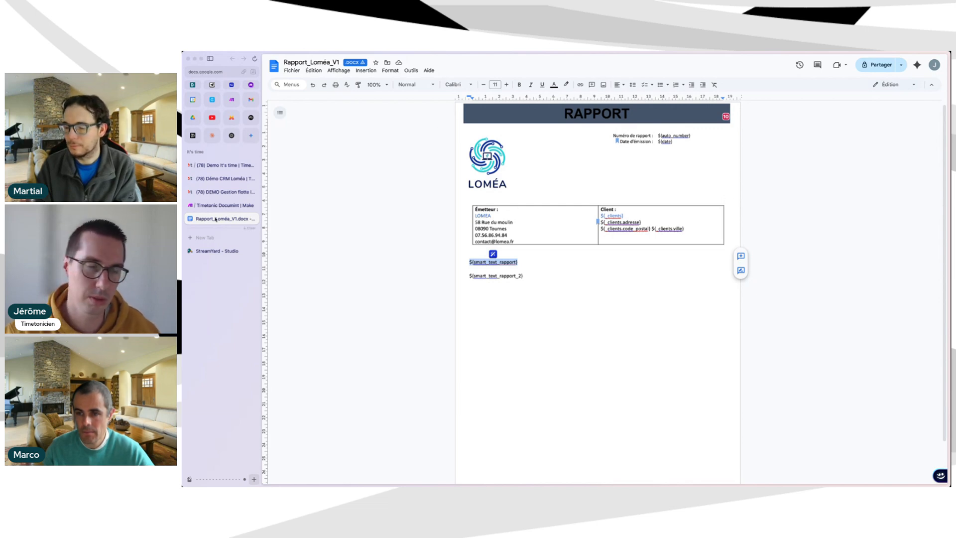
pyautogui.scroll(-1, 571, 228)
pyautogui.scroll(1, 572, 246)
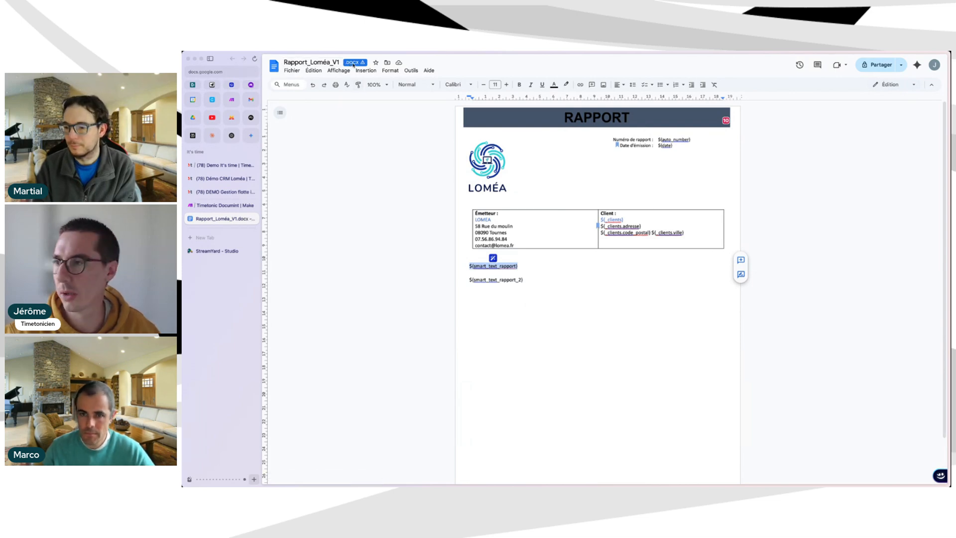
pyautogui.click(532, 283)
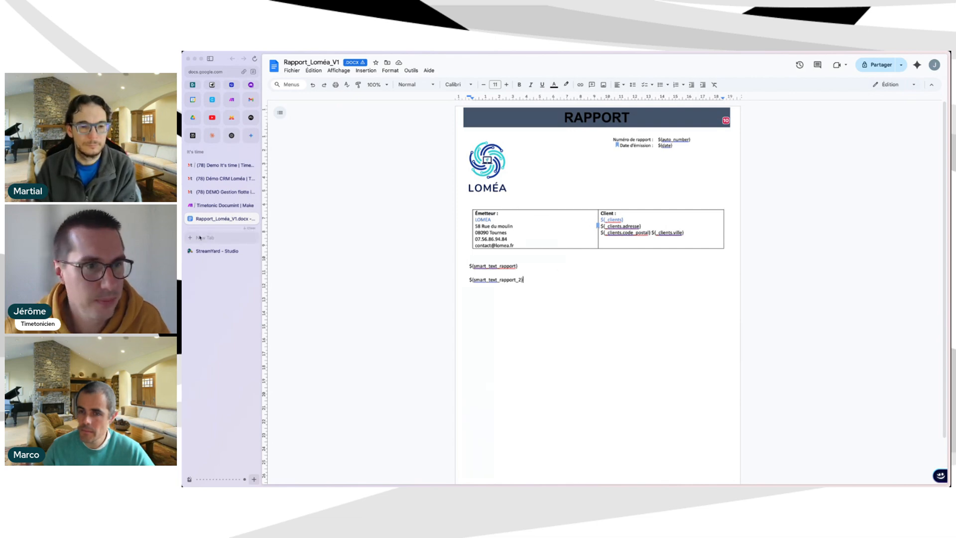
# Back in TimeTonic, open the Smart text rapport content in editing mode.
pyautogui.click(222, 165)
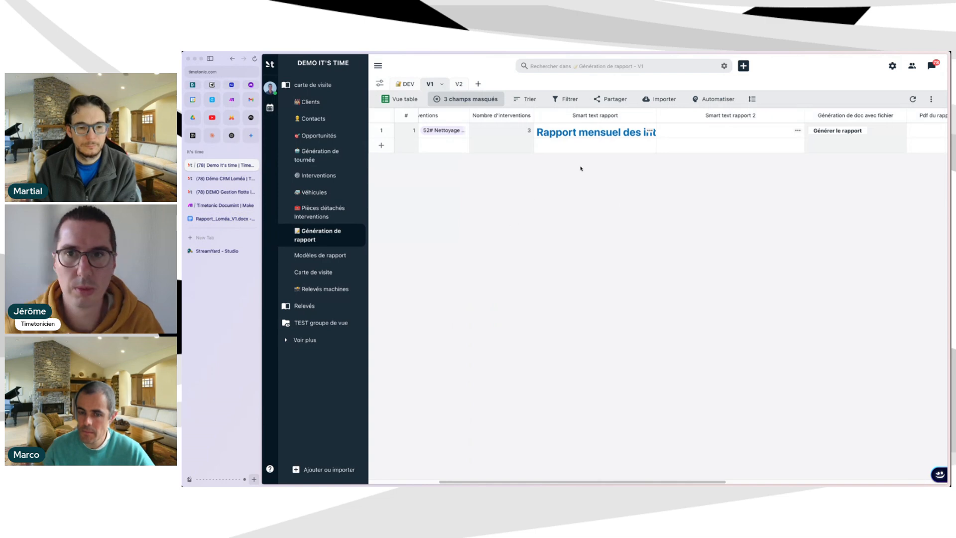
pyautogui.click(652, 134)
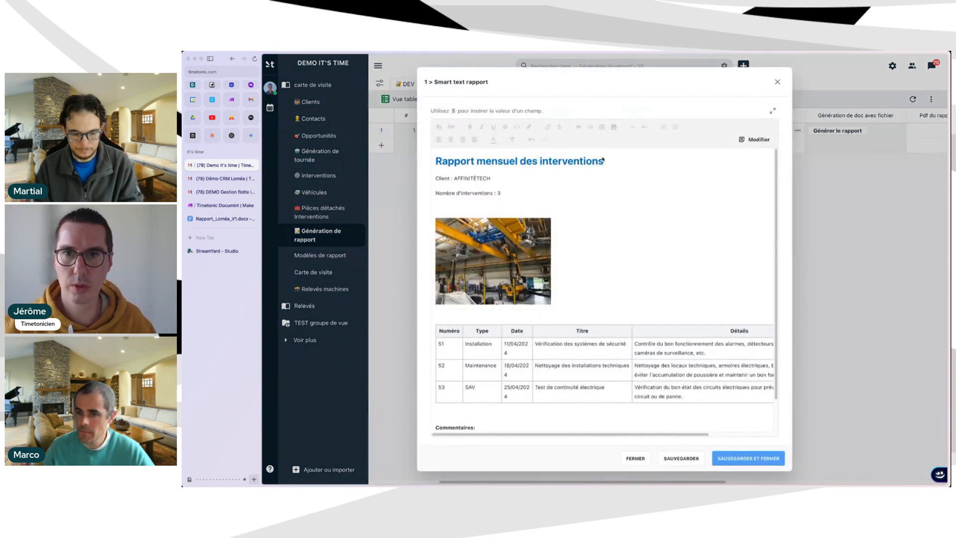
pyautogui.scroll(-1, 585, 290)
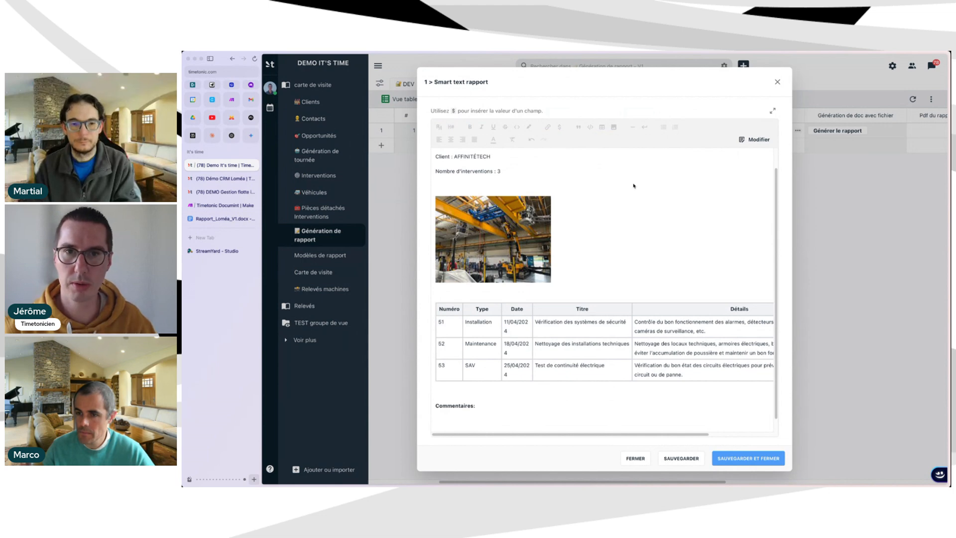
pyautogui.scroll(1, 634, 186)
pyautogui.click(755, 140)
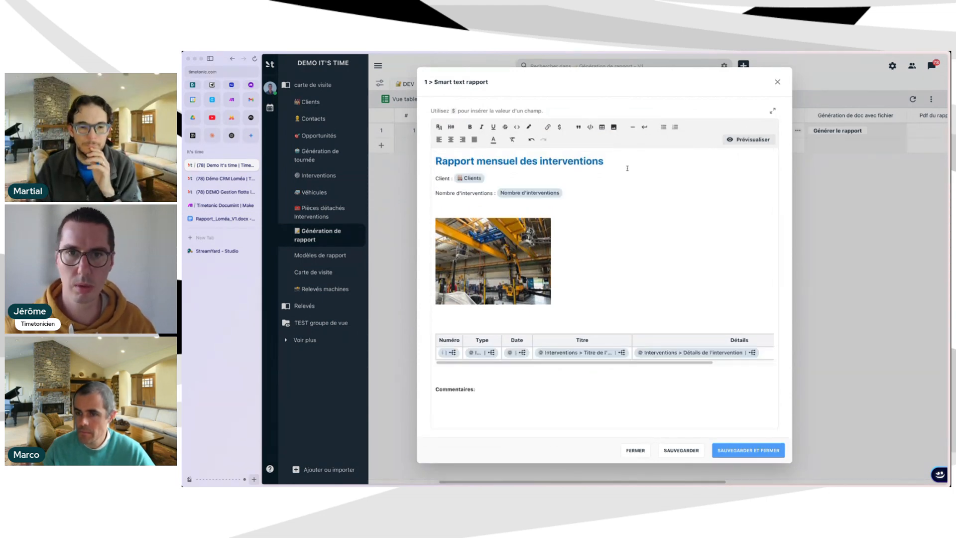
# Try inserting a second Clients field after the existing one, then remove the duplicate.
pyautogui.click(496, 178)
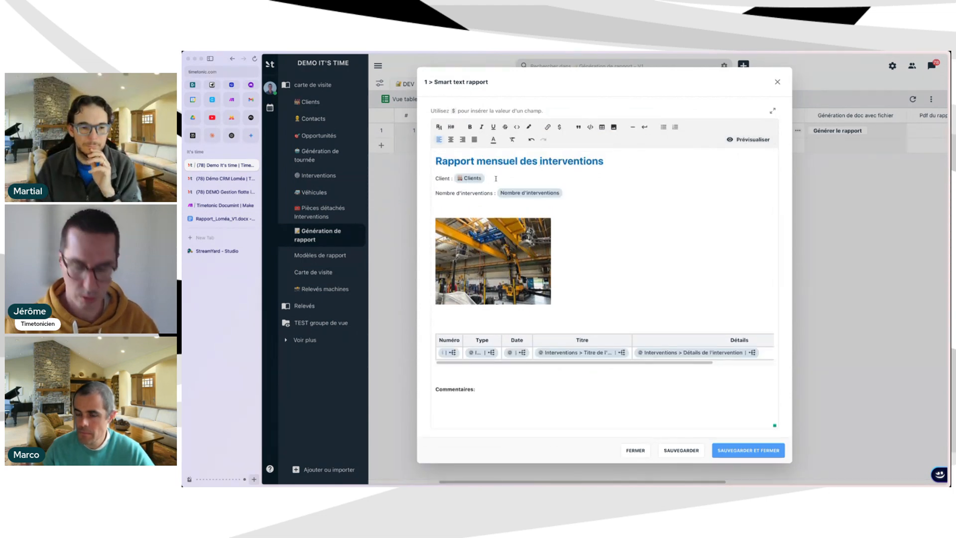
pyautogui.write('$')
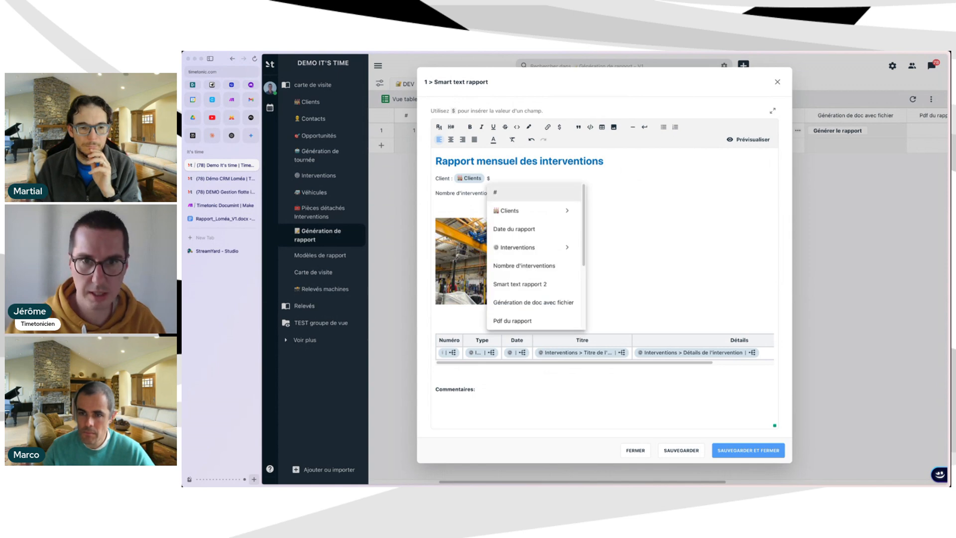
pyautogui.scroll(-1, 513, 278)
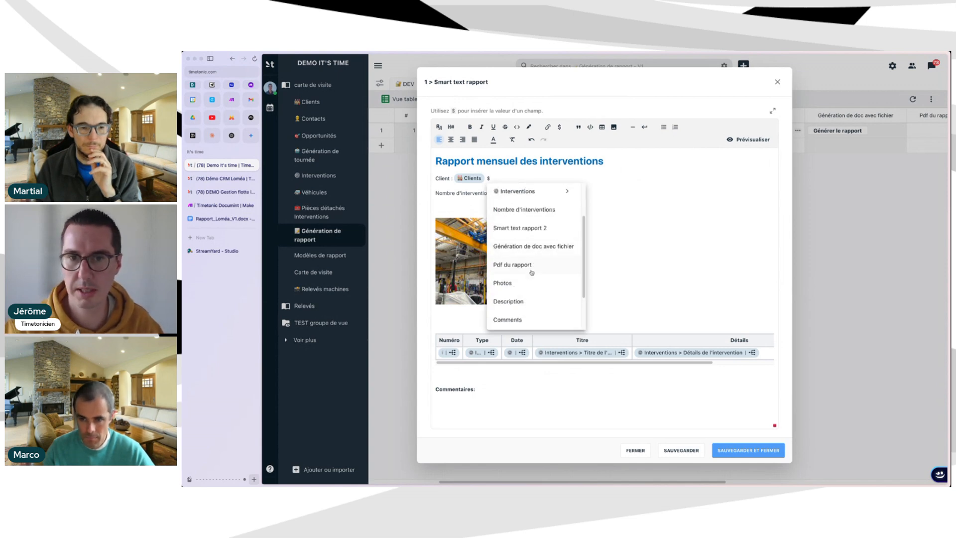
pyautogui.scroll(1, 542, 224)
pyautogui.scroll(1, 570, 210)
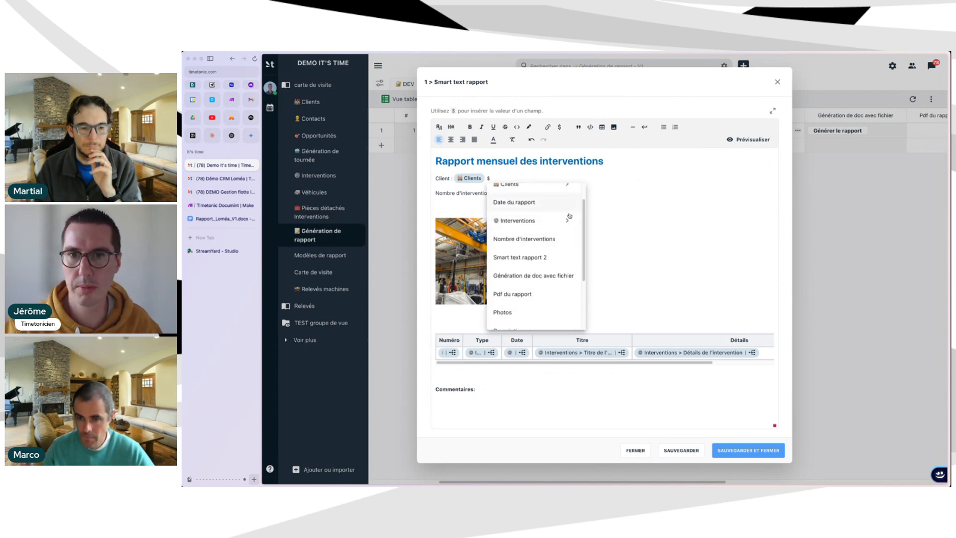
pyautogui.scroll(1, 559, 230)
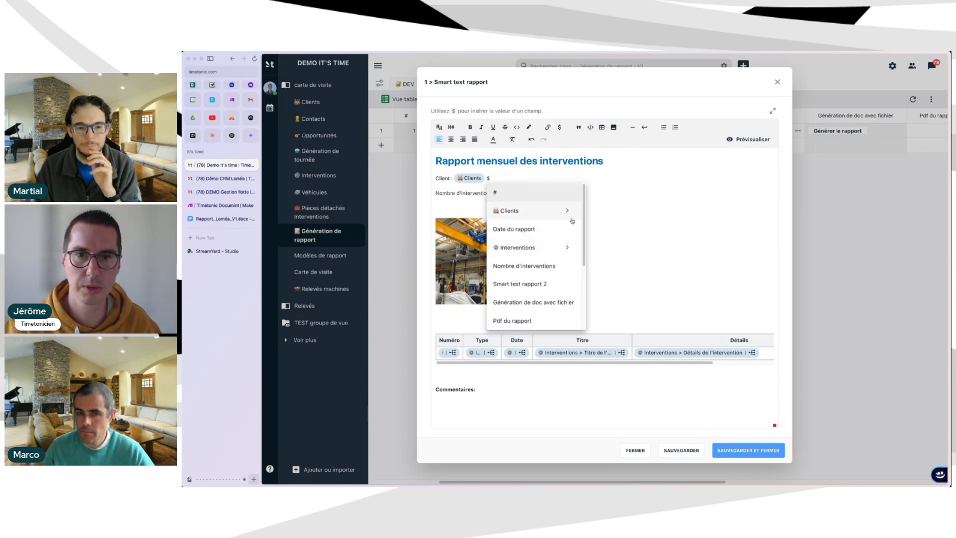
pyautogui.click(571, 216)
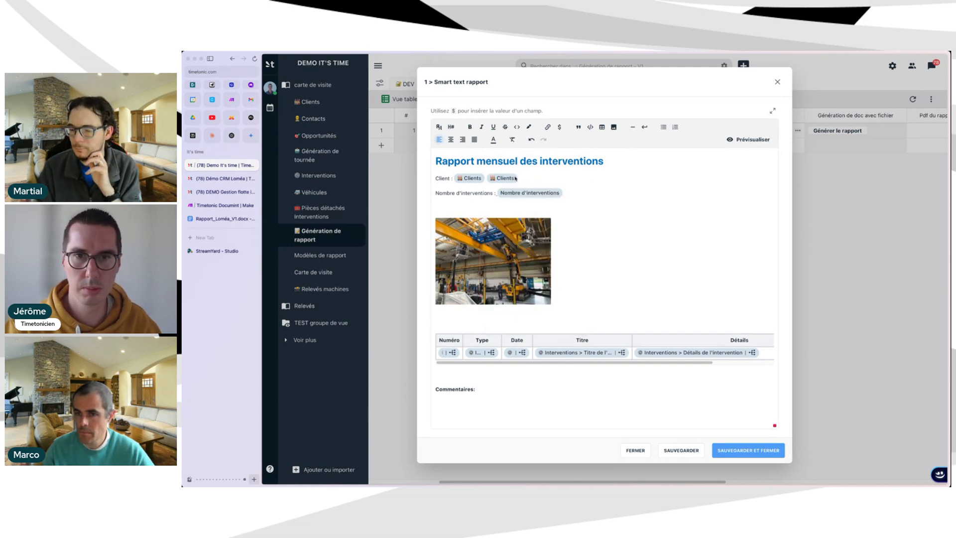
pyautogui.press('BackSpace')
pyautogui.write('$$')
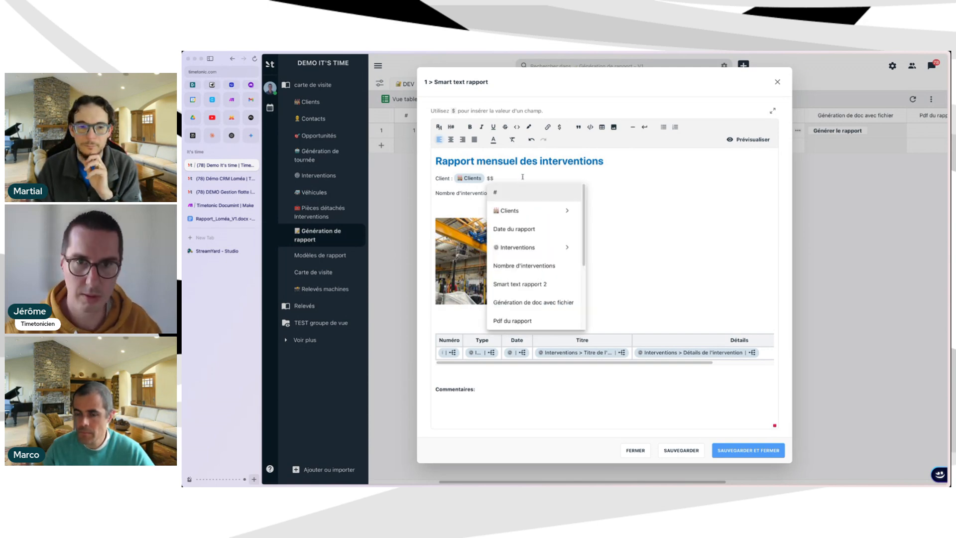
# Browse the linked Clients fields, undo the Recherche SIRET insertion, and clear the leftover dollar signs.
pyautogui.click(571, 212)
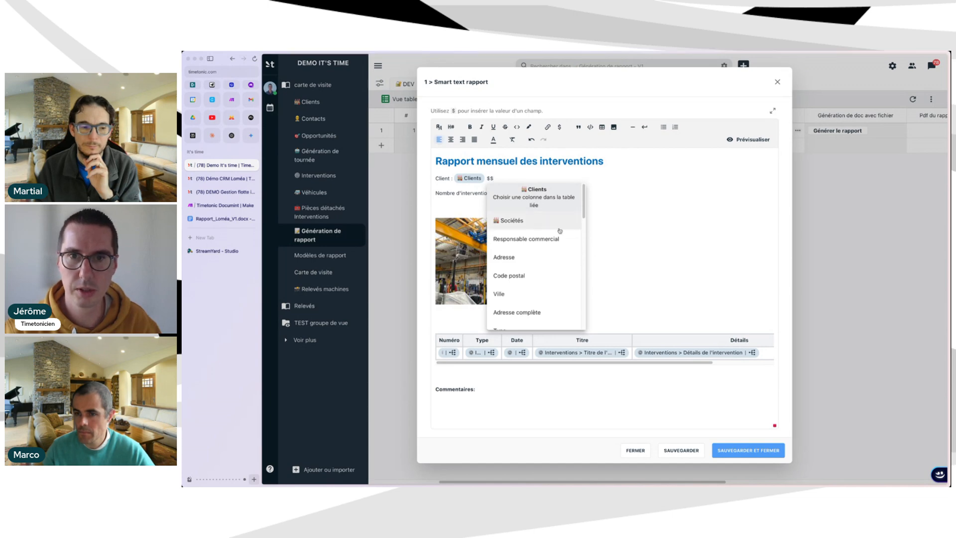
pyautogui.scroll(-1, 540, 281)
pyautogui.scroll(-5, 527, 308)
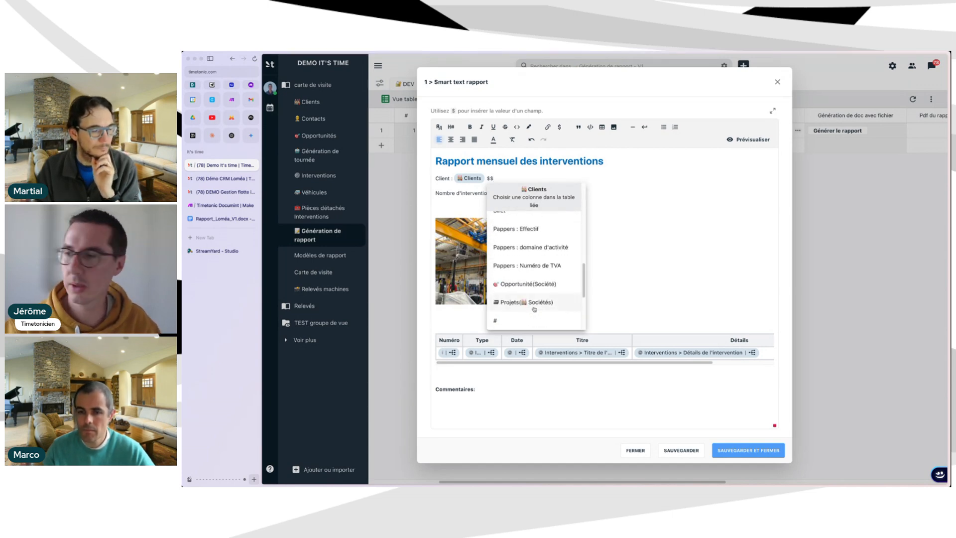
pyautogui.scroll(1, 542, 297)
pyautogui.scroll(4, 542, 296)
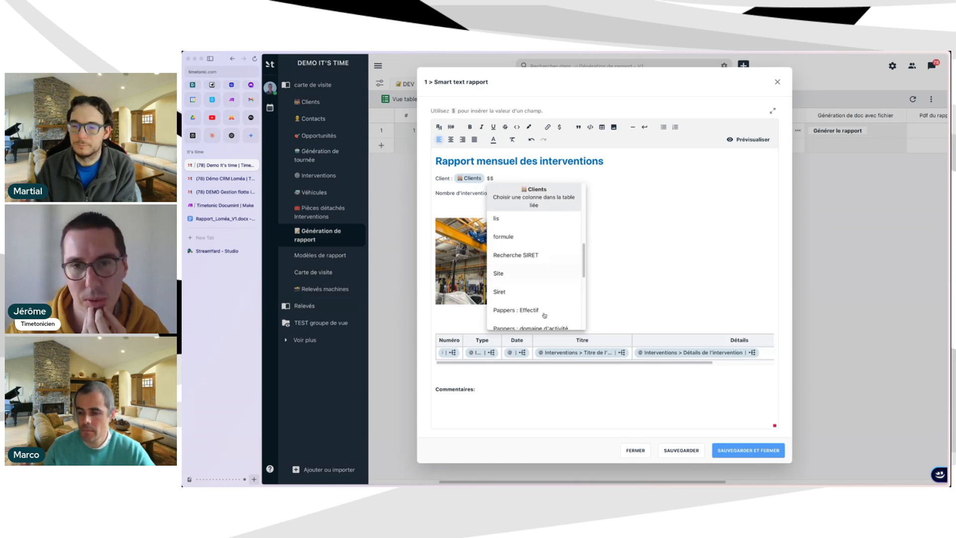
pyautogui.scroll(-1, 535, 255)
pyautogui.click(535, 250)
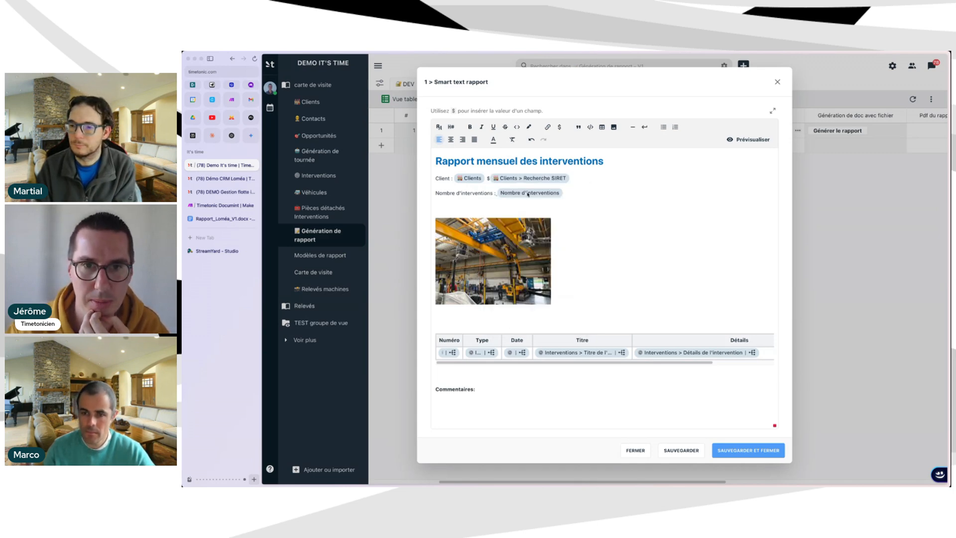
pyautogui.hotkey('ctrl', 'z')
pyautogui.press('BackSpace')
pyautogui.press('BackSpace')
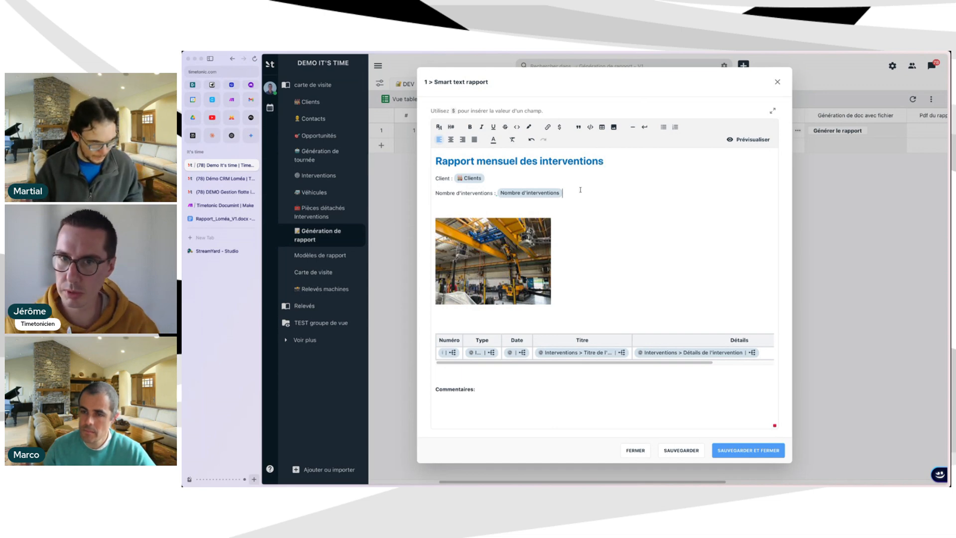
pyautogui.click(543, 211)
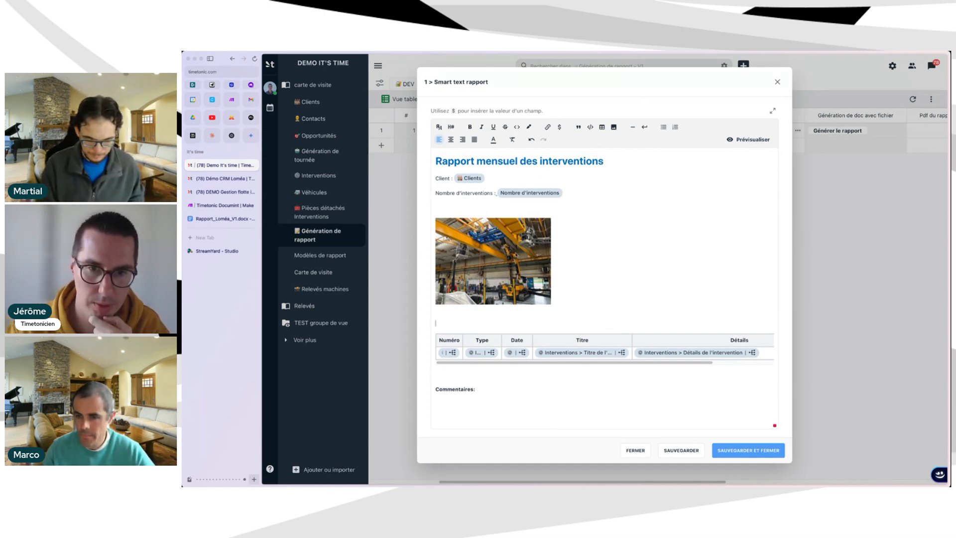
# Delete the old photo and insert the image from the row's Photos field instead.
pyautogui.click(510, 260)
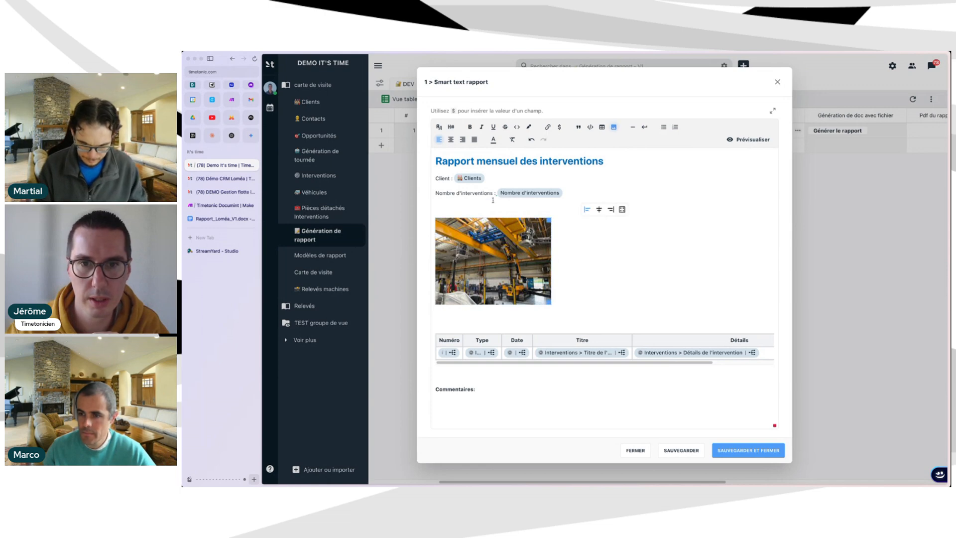
pyautogui.press('Delete')
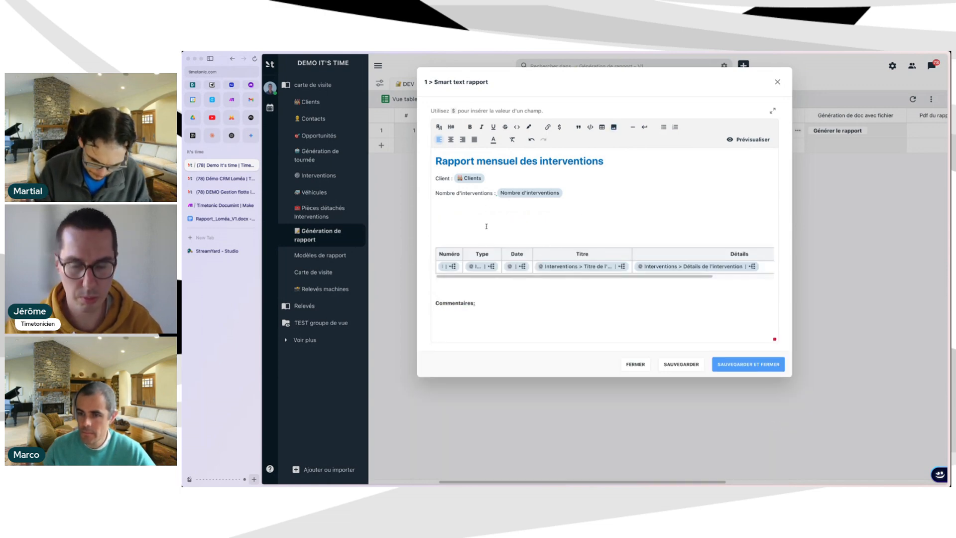
pyautogui.write('$')
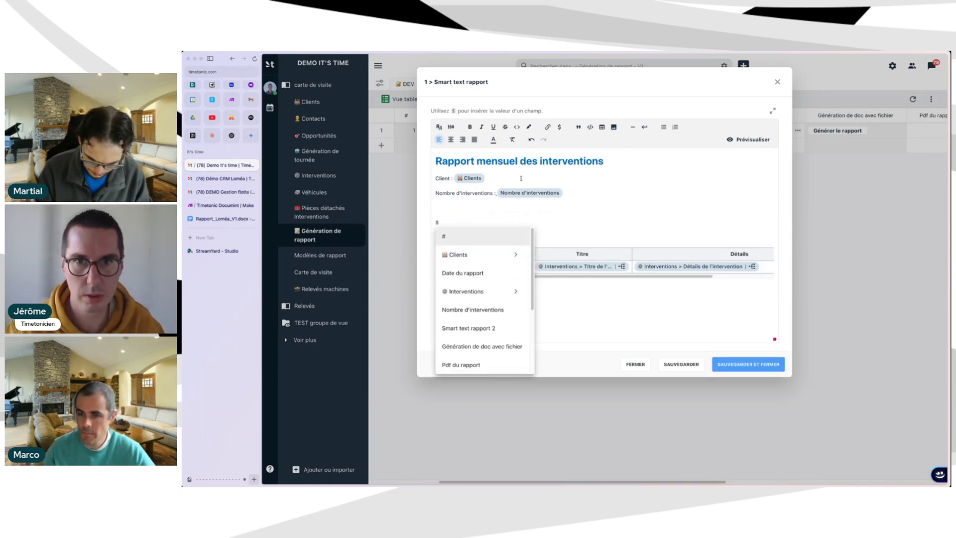
pyautogui.press('BackSpace')
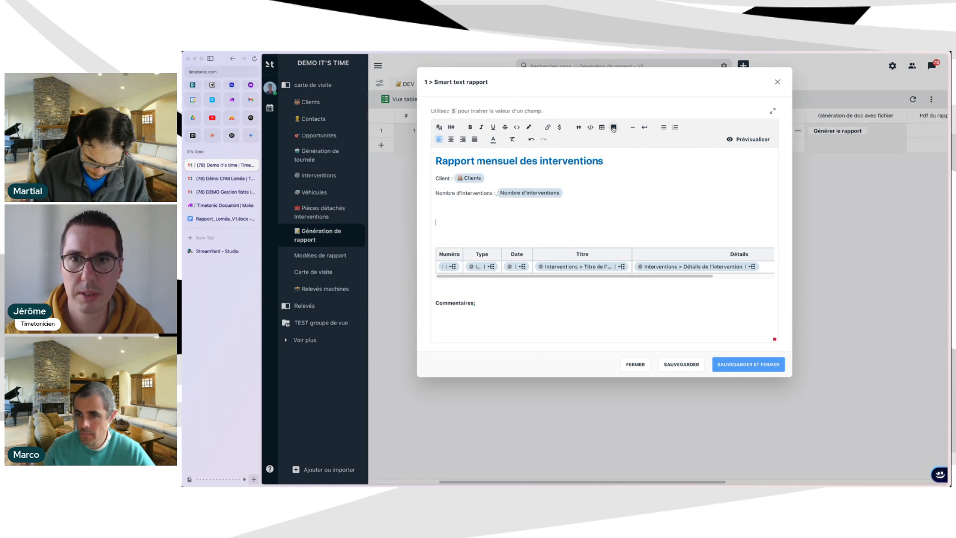
pyautogui.click(613, 128)
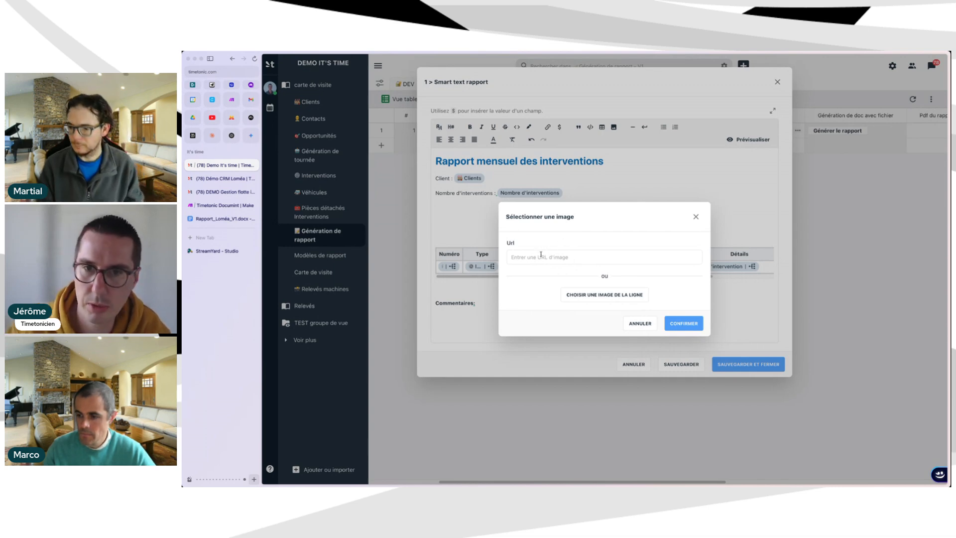
pyautogui.click(616, 297)
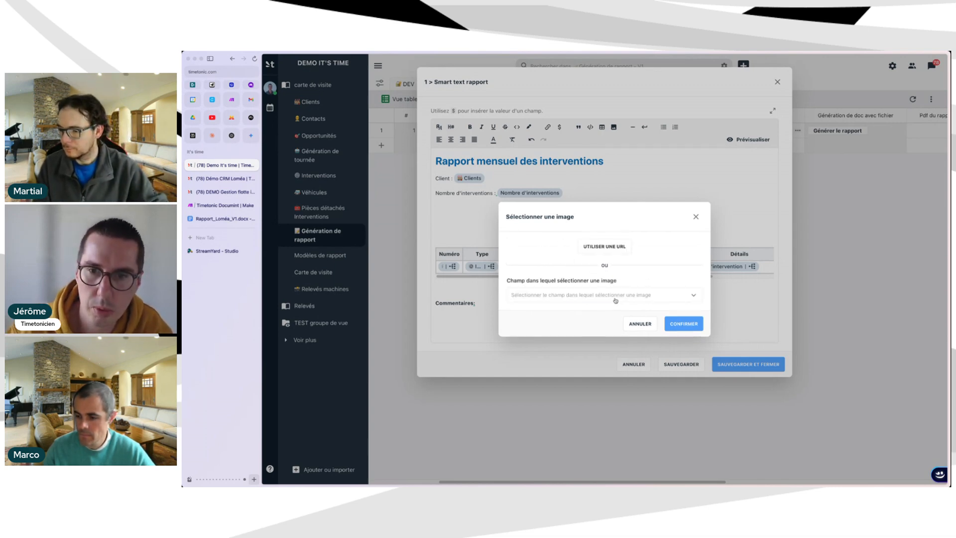
pyautogui.click(581, 296)
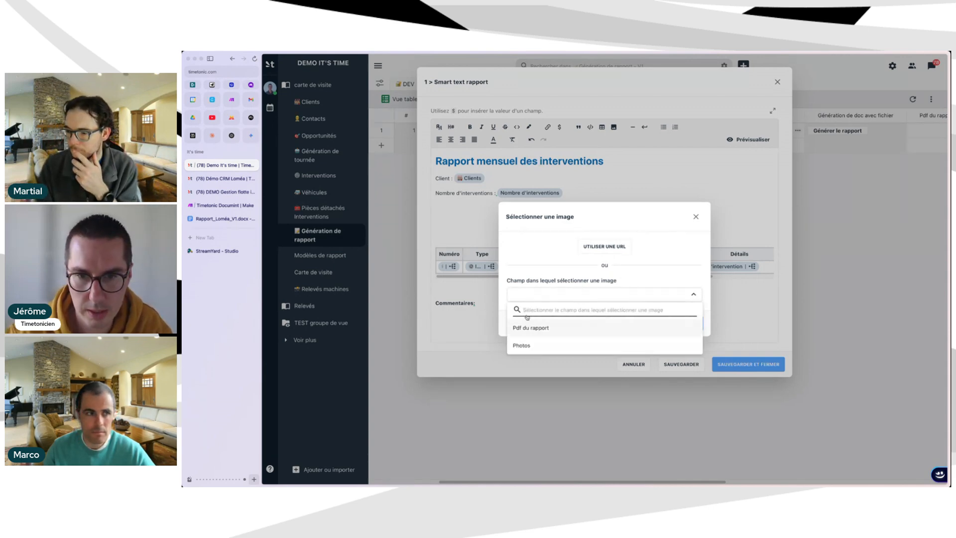
pyautogui.click(533, 346)
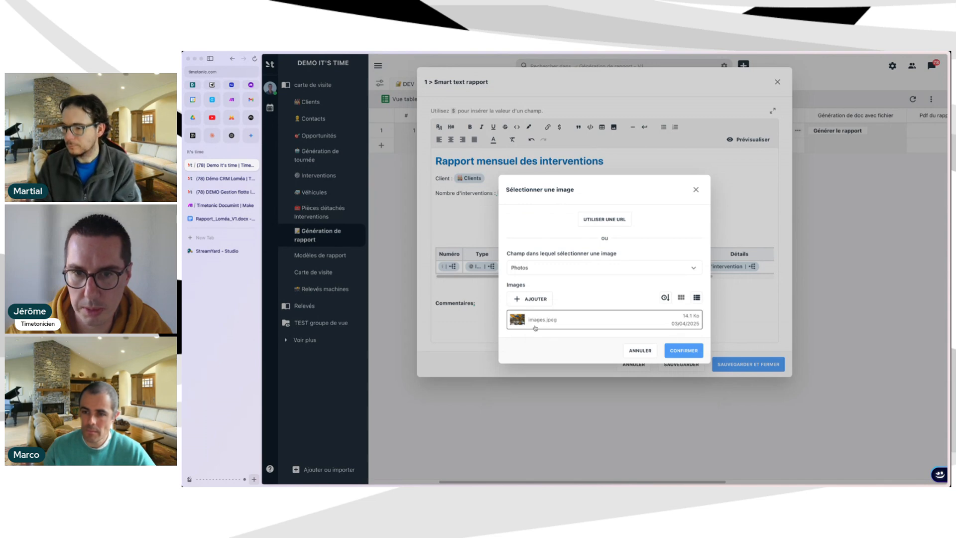
pyautogui.click(690, 354)
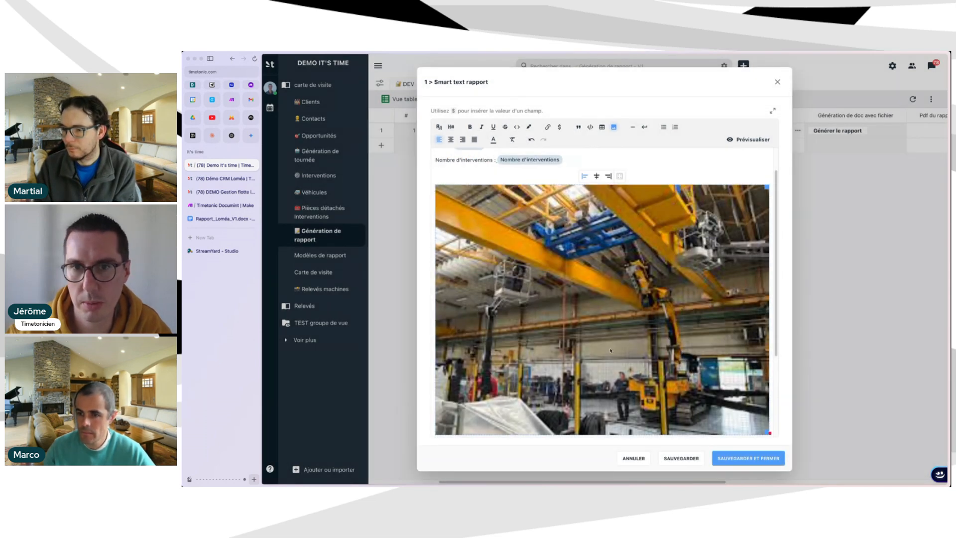
# Shrink the photo to about 235 px wide and centre it.
pyautogui.scroll(-3, 610, 350)
pyautogui.moveTo(766, 363); pyautogui.dragTo(586, 312)
pyautogui.moveTo(521, 179); pyautogui.dragTo(566, 242)
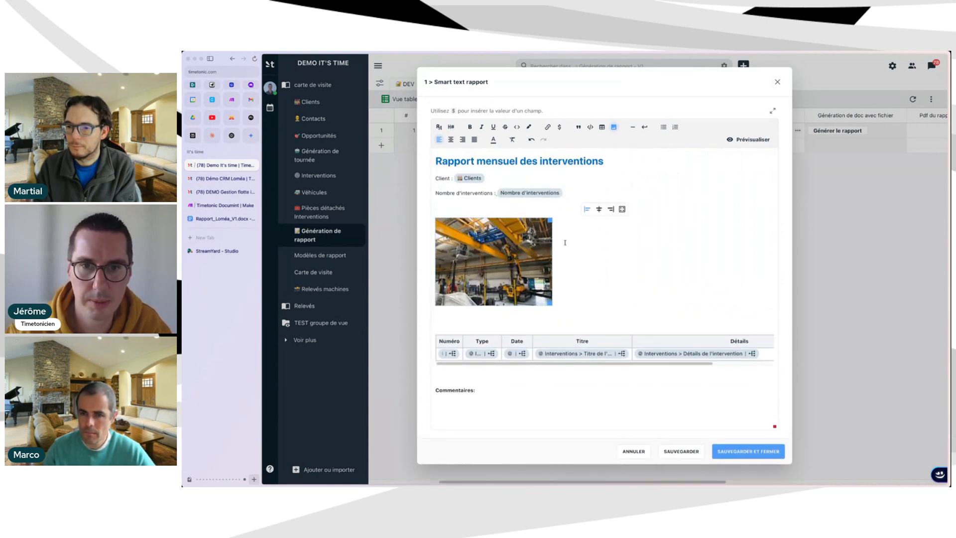
pyautogui.click(599, 208)
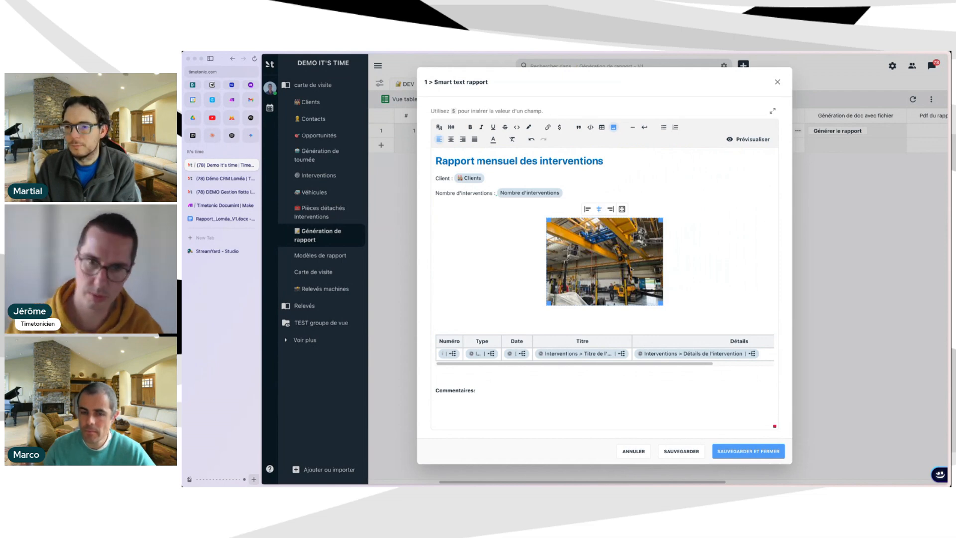
# Deselect the photo, place the caret in the Type header cell, then view Rapport_Loméa_V1.
pyautogui.click(519, 316)
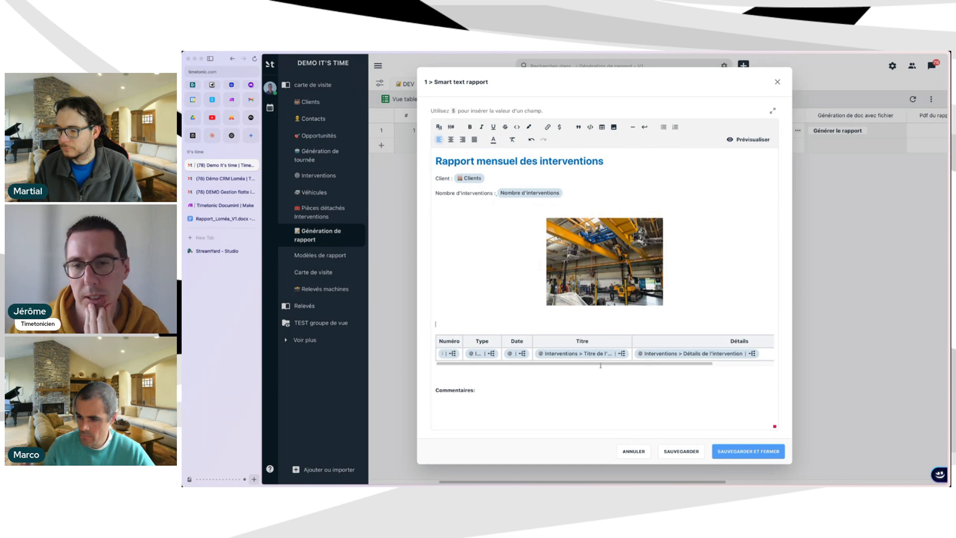
pyautogui.click(476, 332)
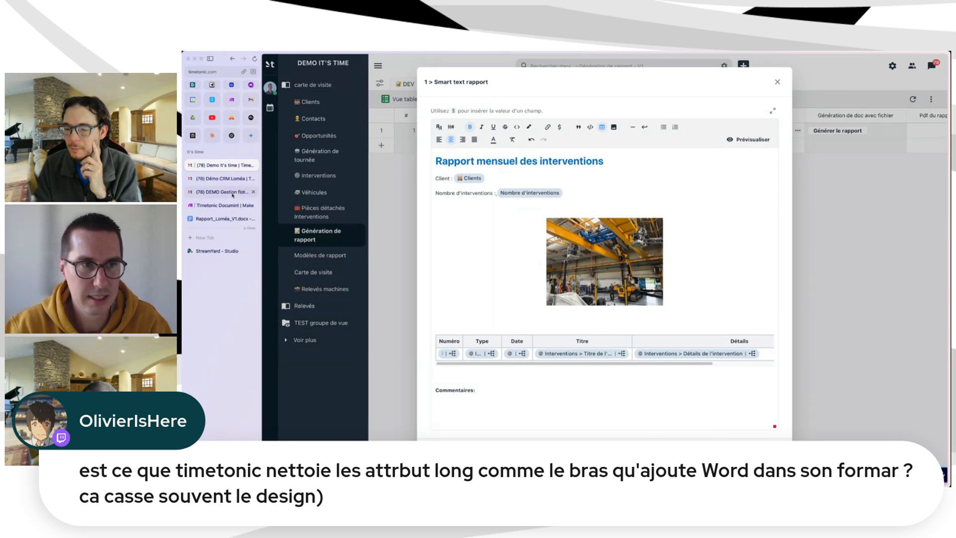
pyautogui.click(213, 224)
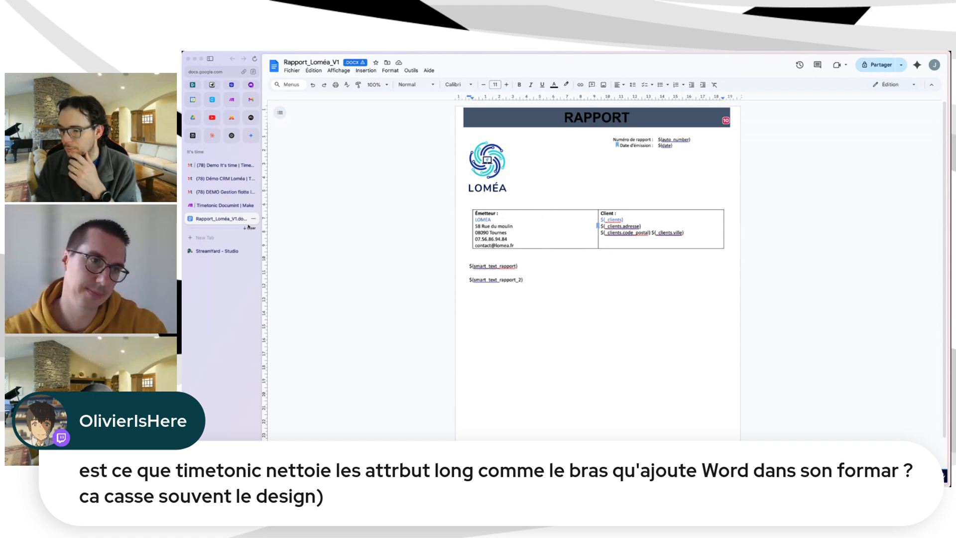
# Return to the Smart text rapport editor in the TimeTonic Demo It's time tab.
pyautogui.click(224, 165)
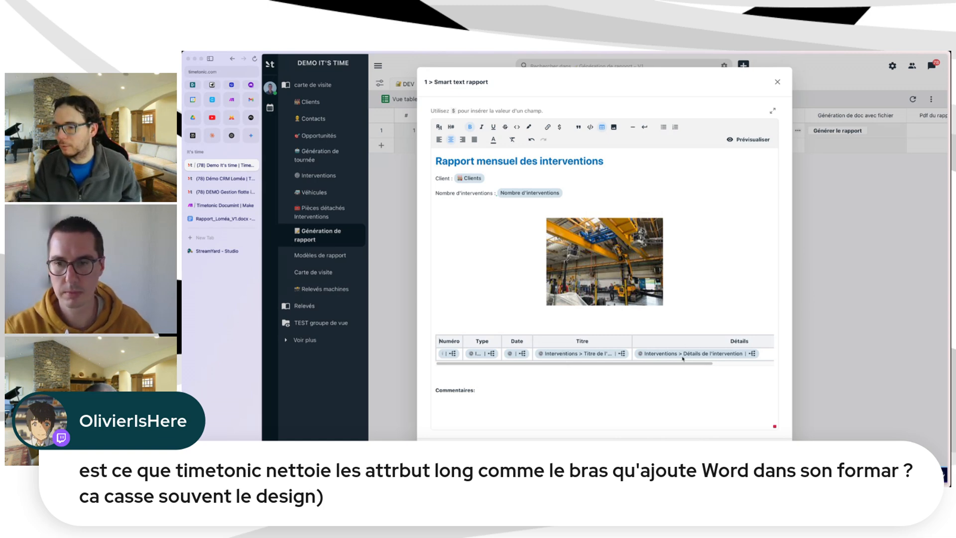
pyautogui.moveTo(681, 364); pyautogui.dragTo(656, 365)
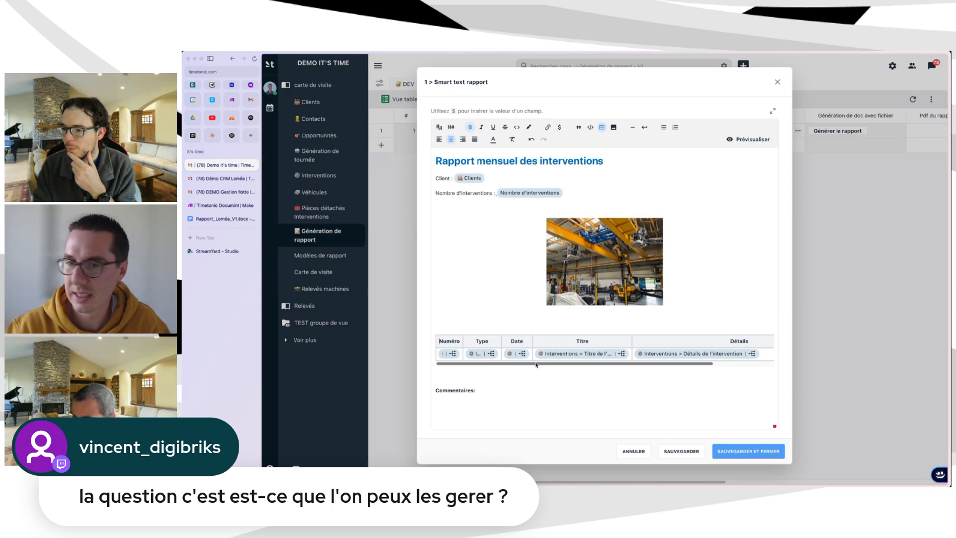
pyautogui.click(705, 261)
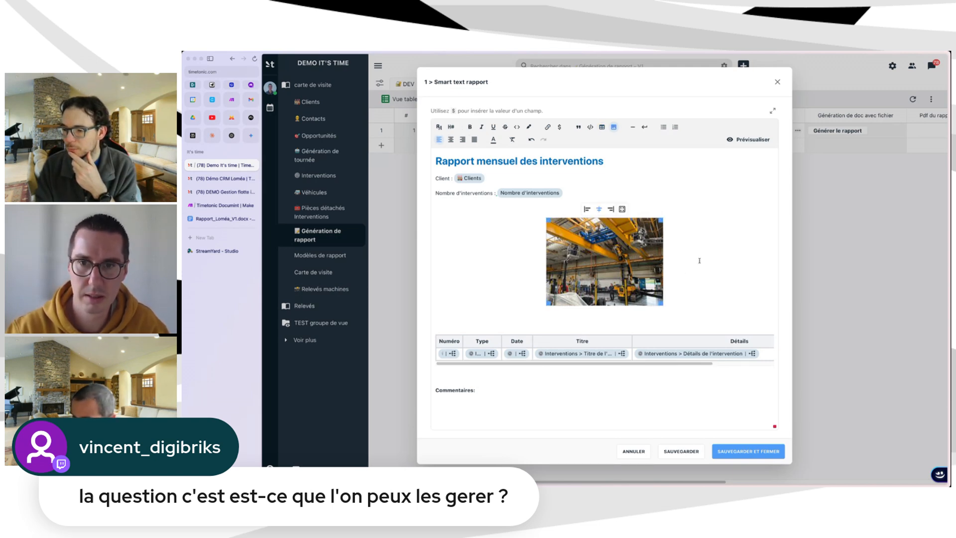
pyautogui.press('Down')
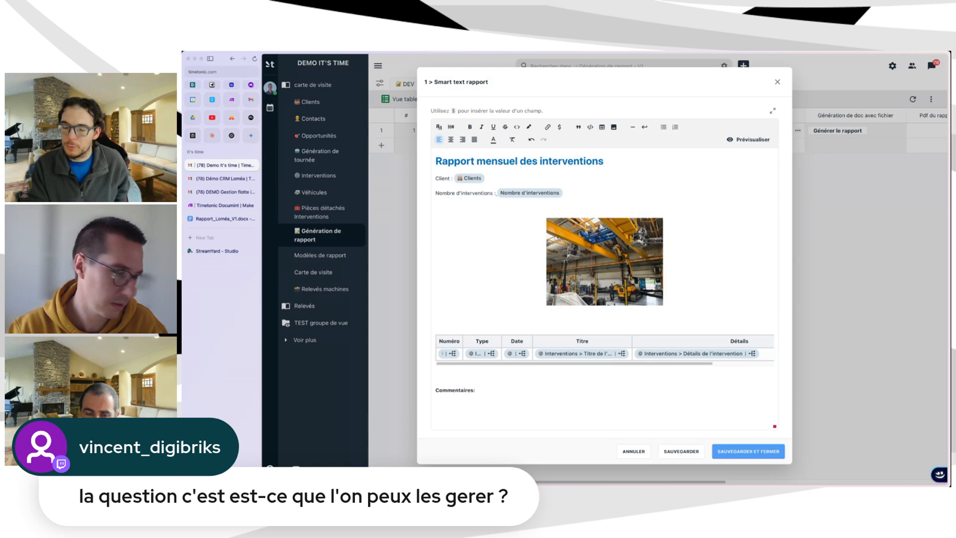
pyautogui.click(604, 261)
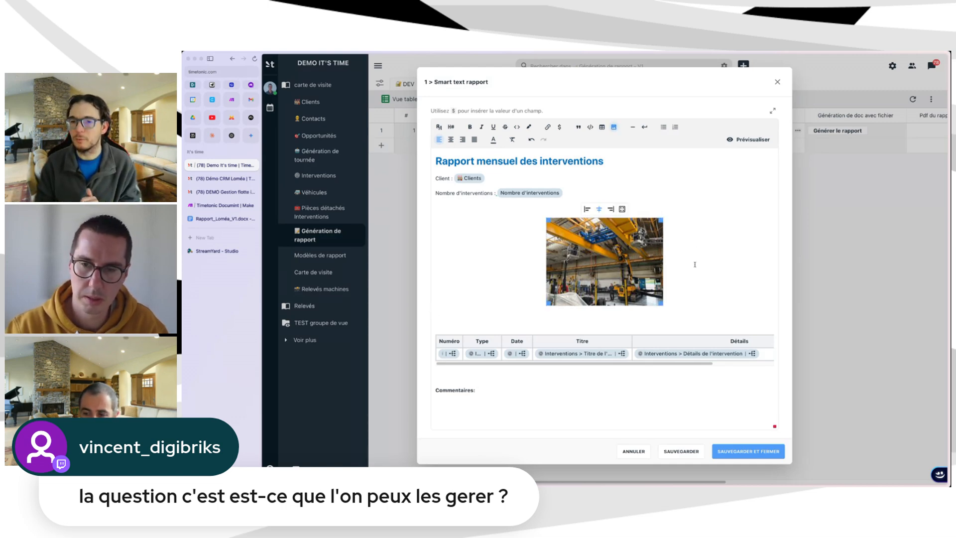
pyautogui.click(613, 127)
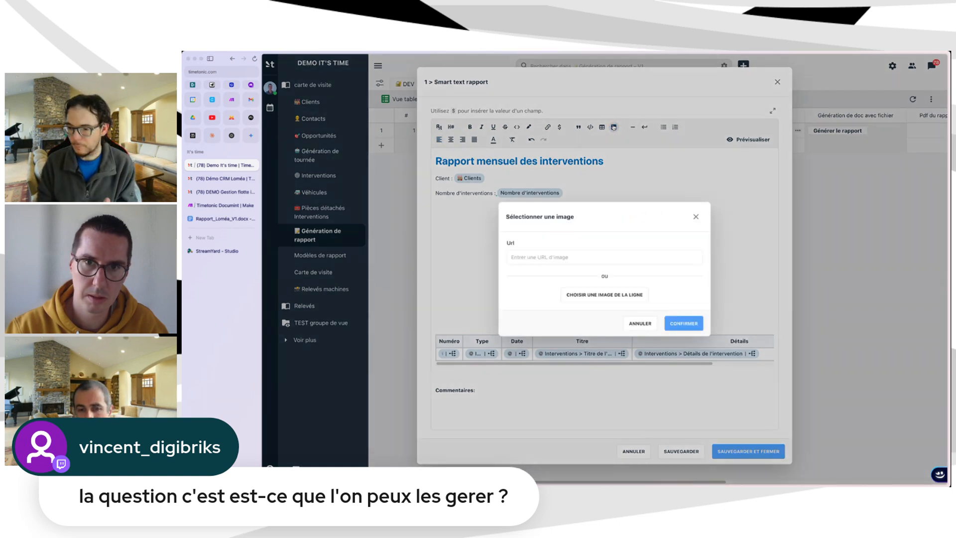
pyautogui.click(696, 217)
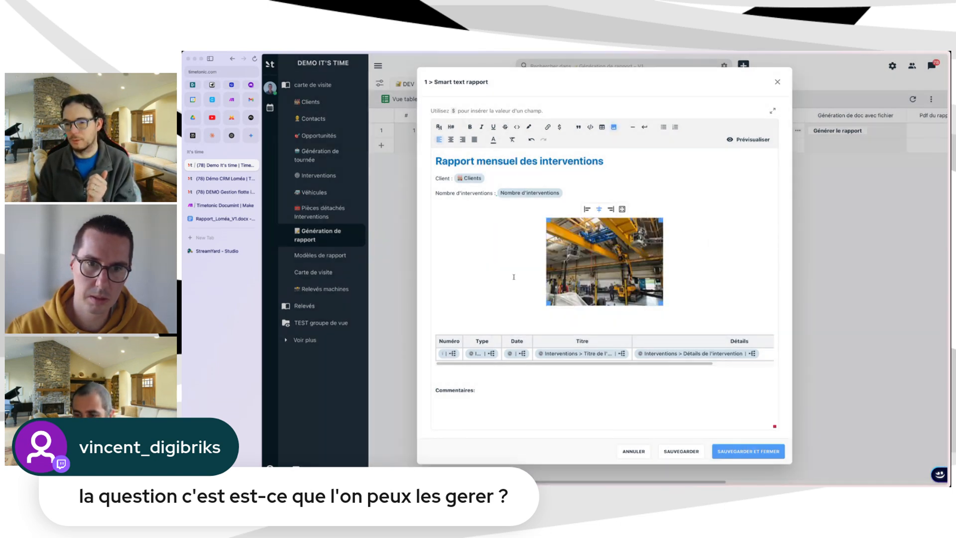
# Left-align the crane photo and put the caret on the line below it.
pyautogui.click(587, 209)
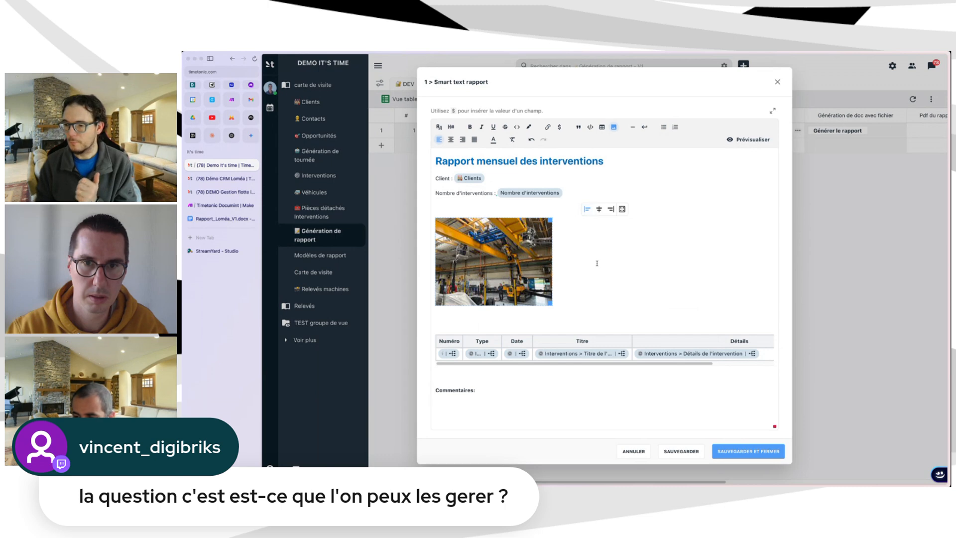
pyautogui.click(570, 288)
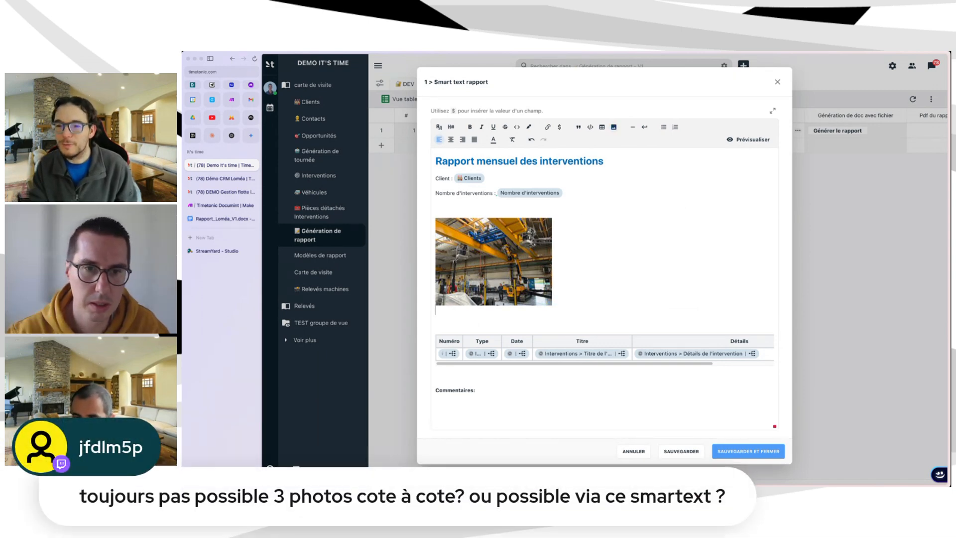
pyautogui.click(612, 128)
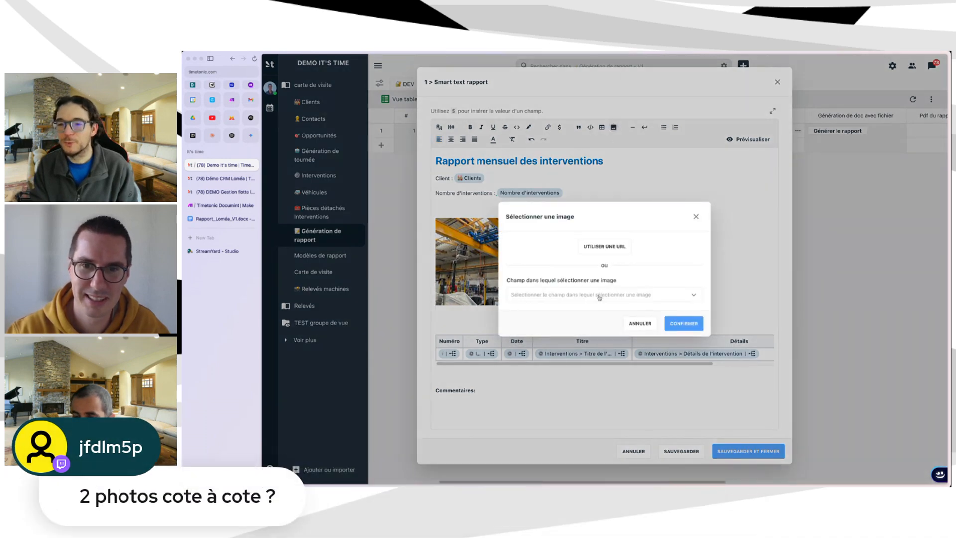
pyautogui.click(600, 297)
pyautogui.click(556, 343)
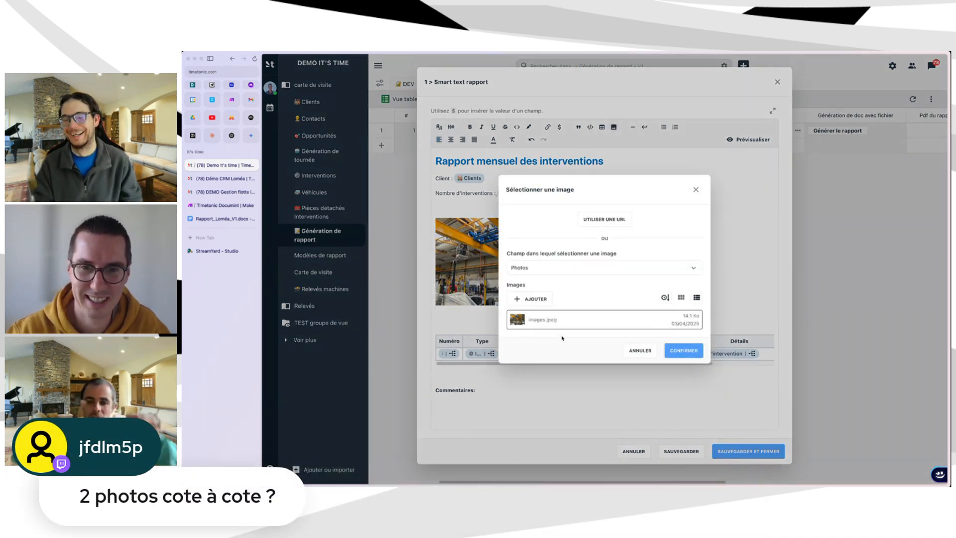
pyautogui.click(683, 350)
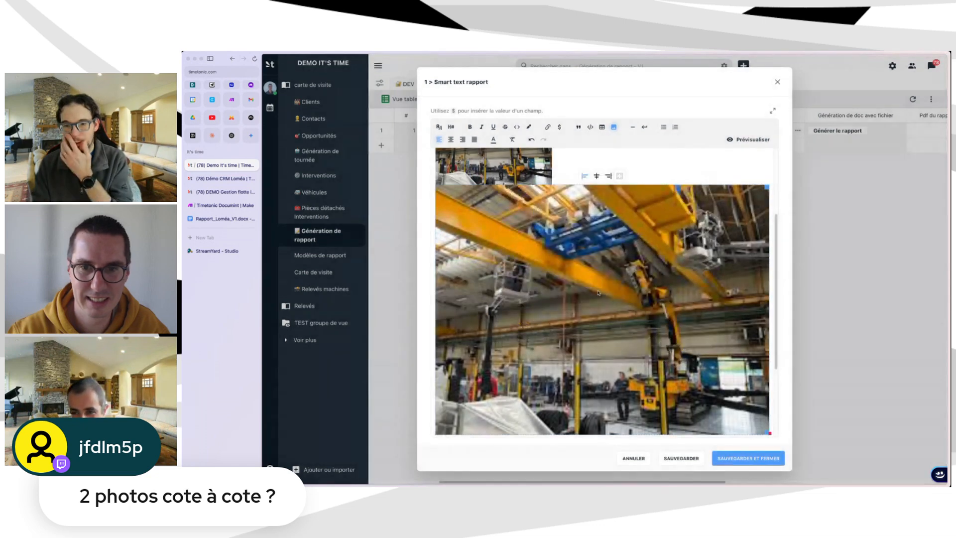
pyautogui.click(660, 212)
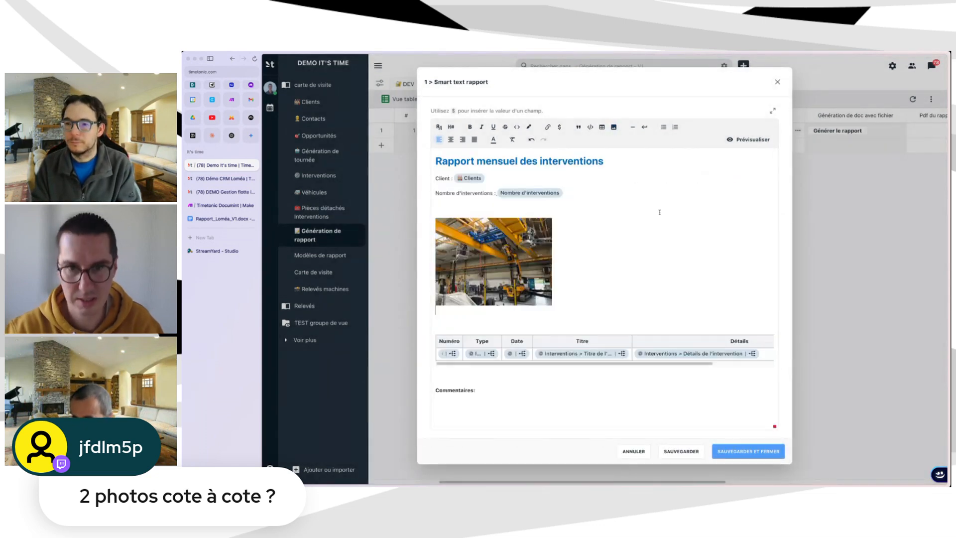
pyautogui.click(470, 318)
# Insert a one-row, three-column table and place the row's Photos image in its first cell.
pyautogui.click(602, 127)
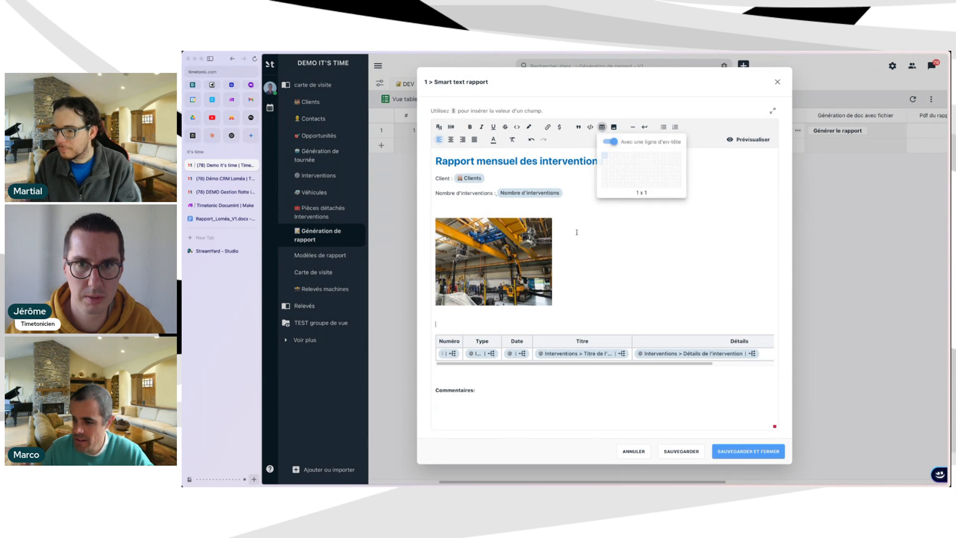
pyautogui.click(625, 157)
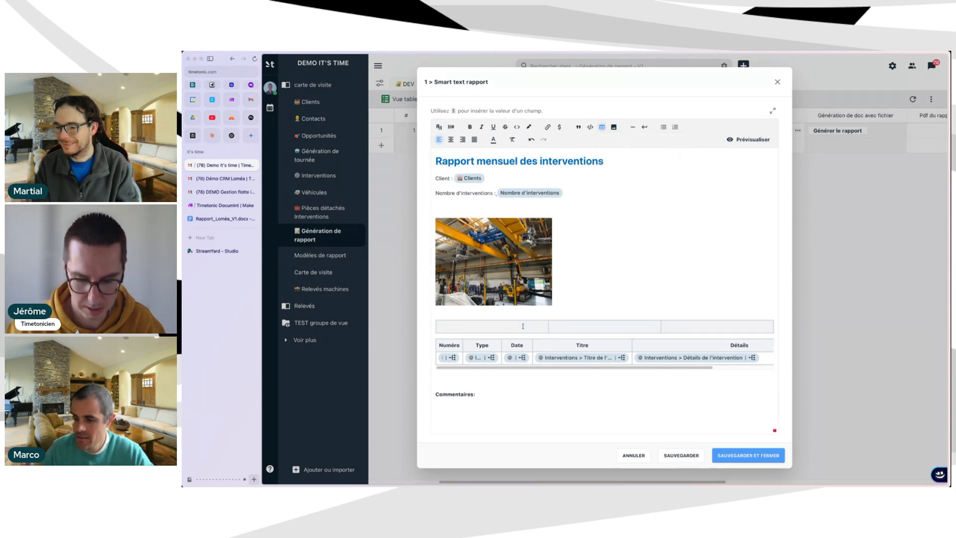
pyautogui.click(614, 127)
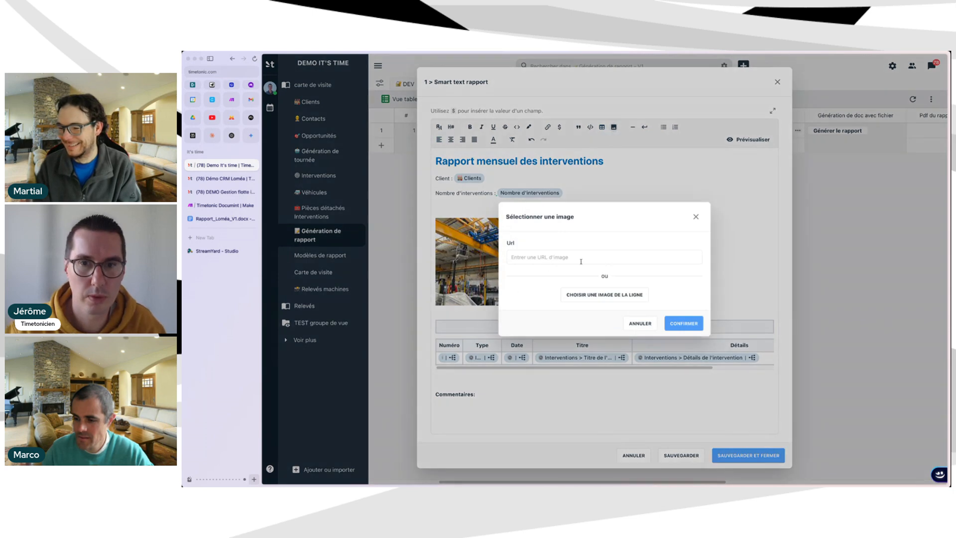
pyautogui.click(593, 296)
pyautogui.click(582, 295)
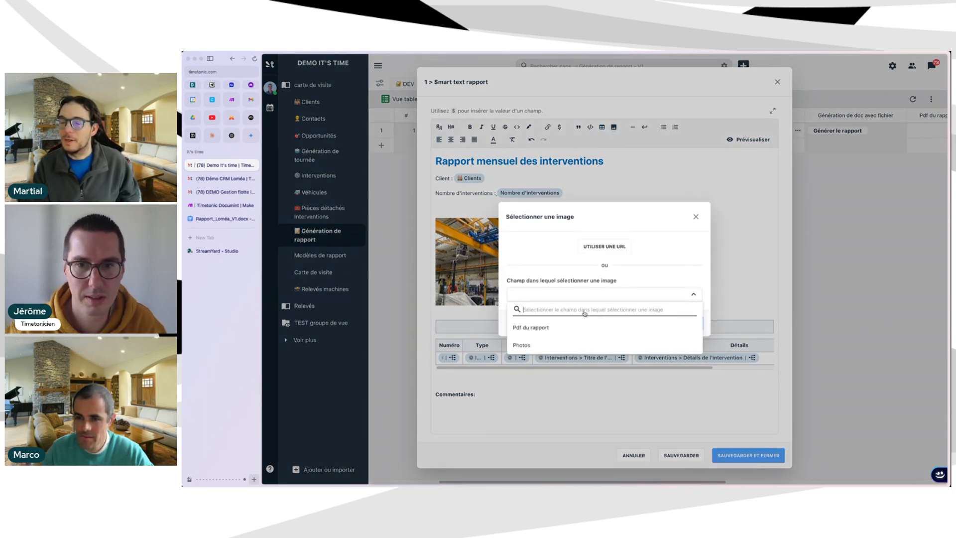
pyautogui.click(521, 345)
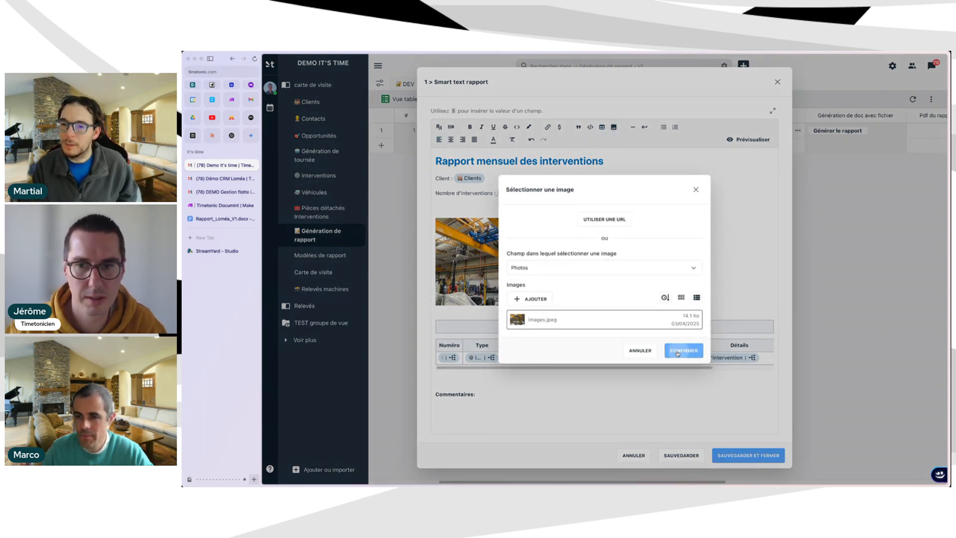
pyautogui.click(684, 350)
# Merge the new table's cells around the photo.
pyautogui.click(603, 372)
pyautogui.click(592, 331)
pyautogui.click(691, 331)
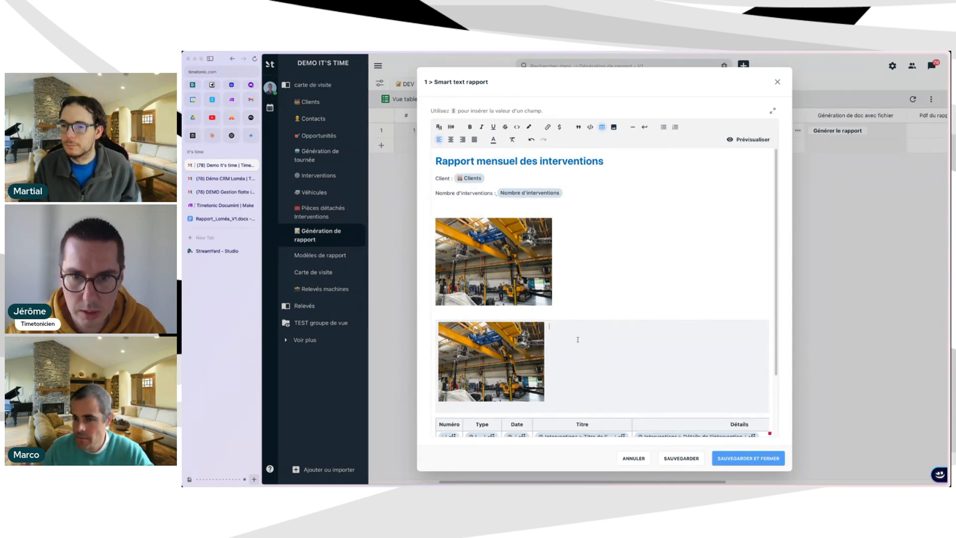
pyautogui.click(562, 346)
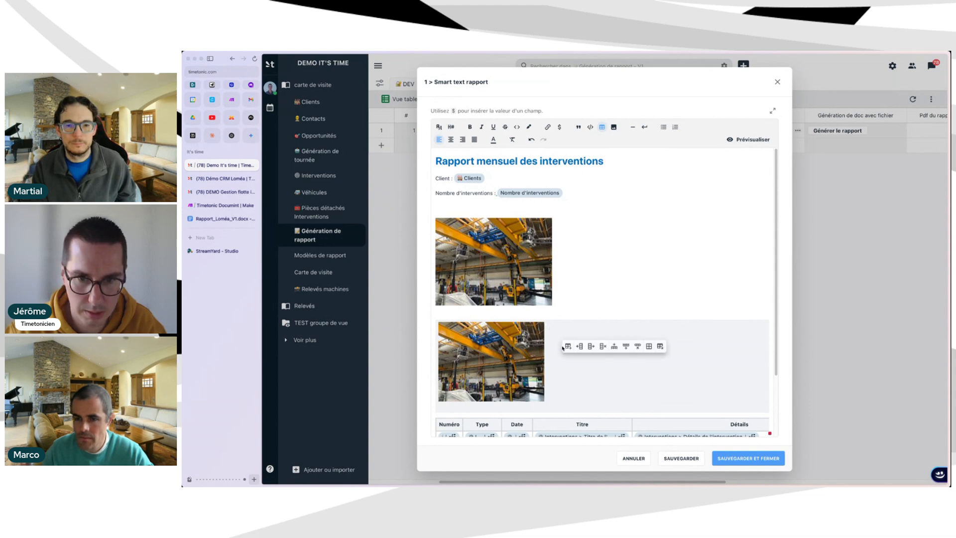
pyautogui.click(556, 353)
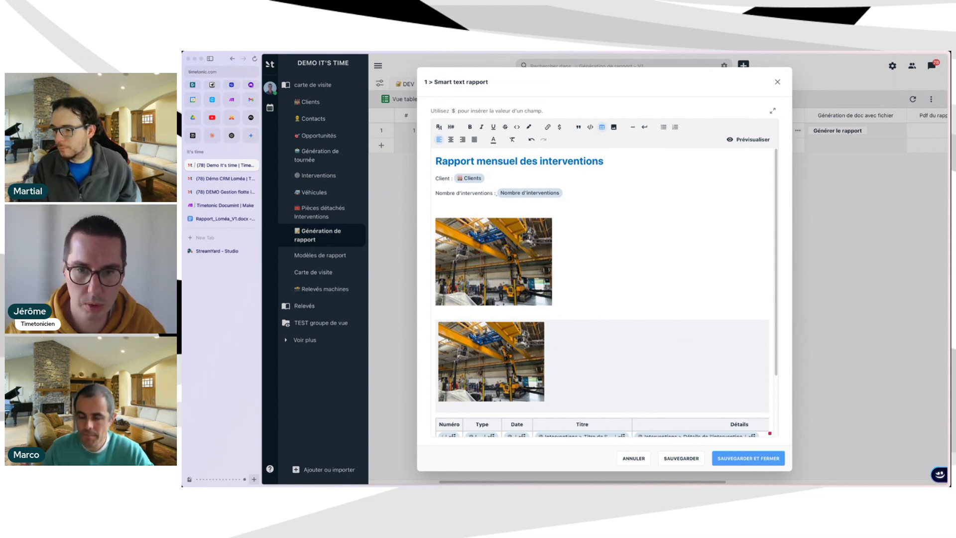
# Insert a second image from the row's Photos field beside the first photo.
pyautogui.click(614, 127)
pyautogui.click(597, 294)
pyautogui.click(589, 297)
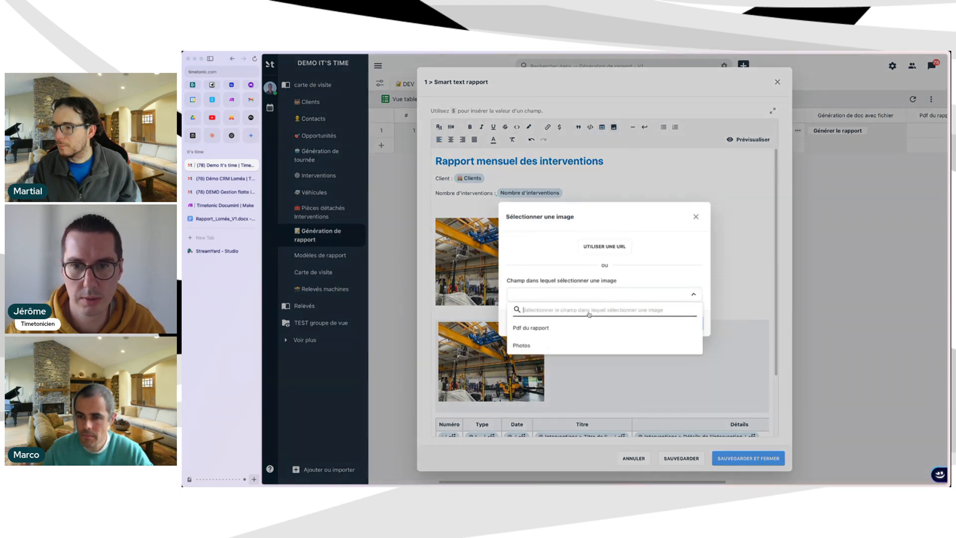
pyautogui.click(567, 345)
pyautogui.click(699, 351)
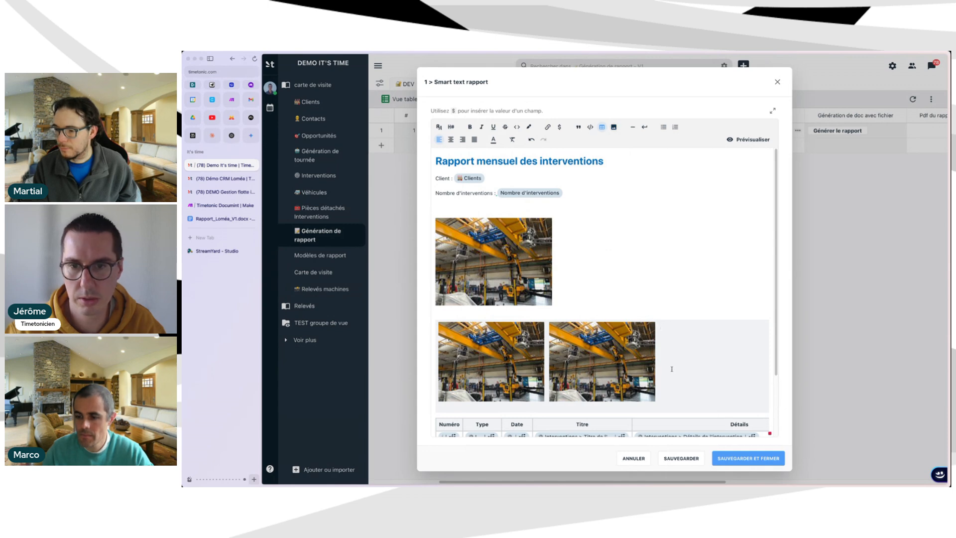
# Enlarge the first photo in the photo table.
pyautogui.scroll(-3, 670, 367)
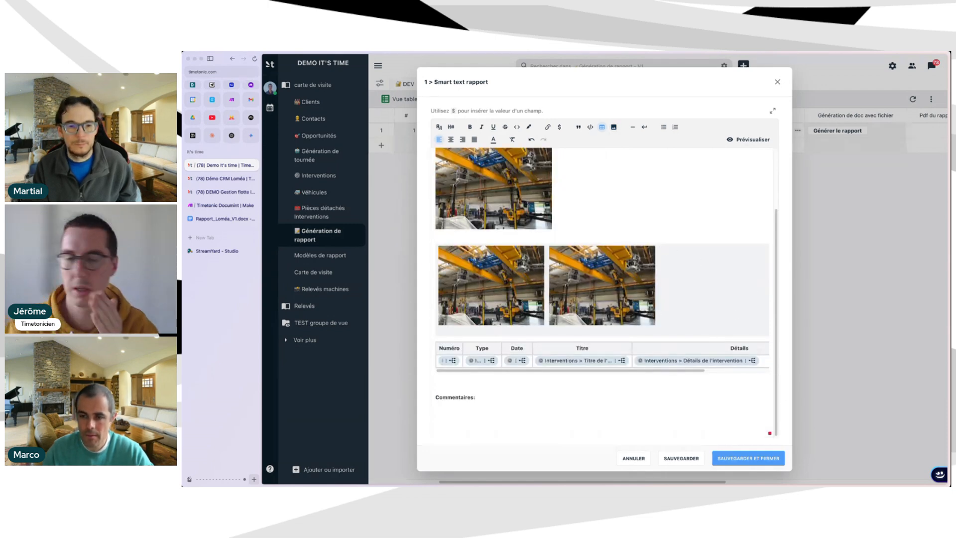
pyautogui.click(539, 271)
pyautogui.moveTo(545, 262)
pyautogui.mouseDown()
pyautogui.moveTo(662, 267)
pyautogui.moveTo(536, 271)
pyautogui.moveTo(546, 272)
pyautogui.mouseUp()
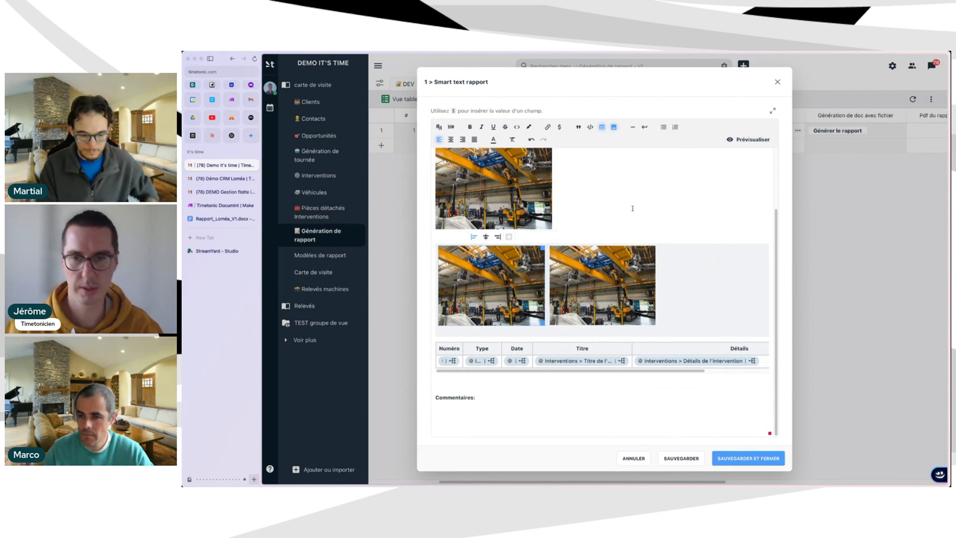
# Delete the two-photo table, keeping the single photo above the interventions table.
pyautogui.click(580, 228)
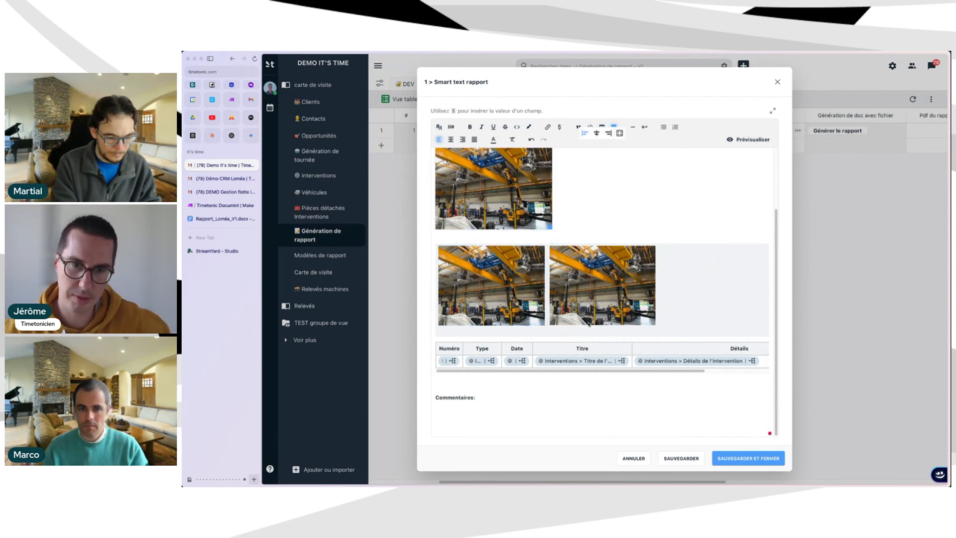
pyautogui.scroll(1, 591, 248)
pyautogui.click(702, 285)
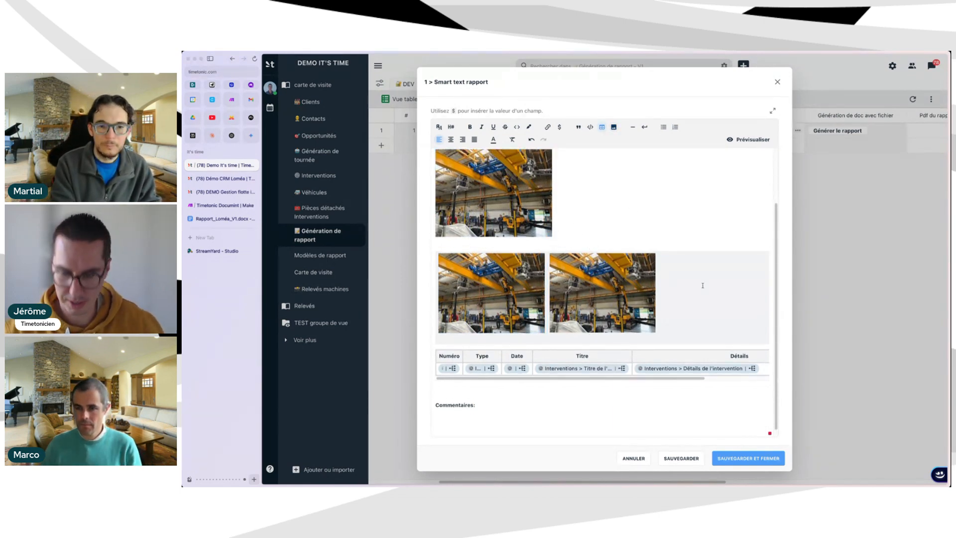
pyautogui.rightClick(668, 286)
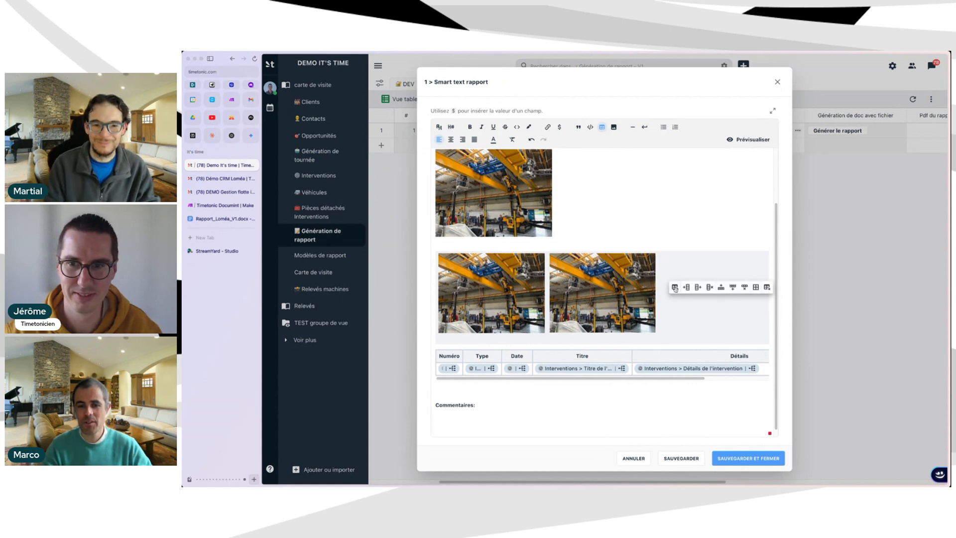
pyautogui.click(768, 287)
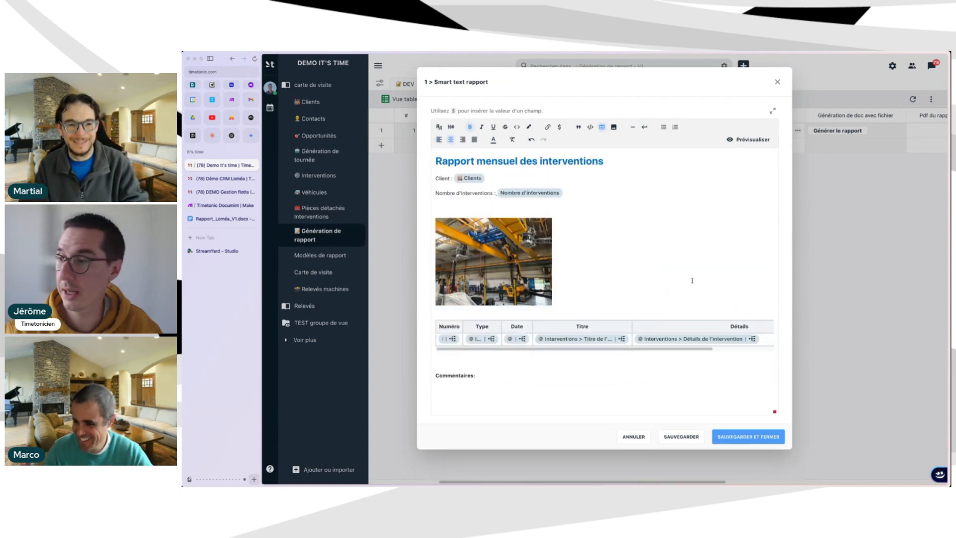
pyautogui.click(602, 235)
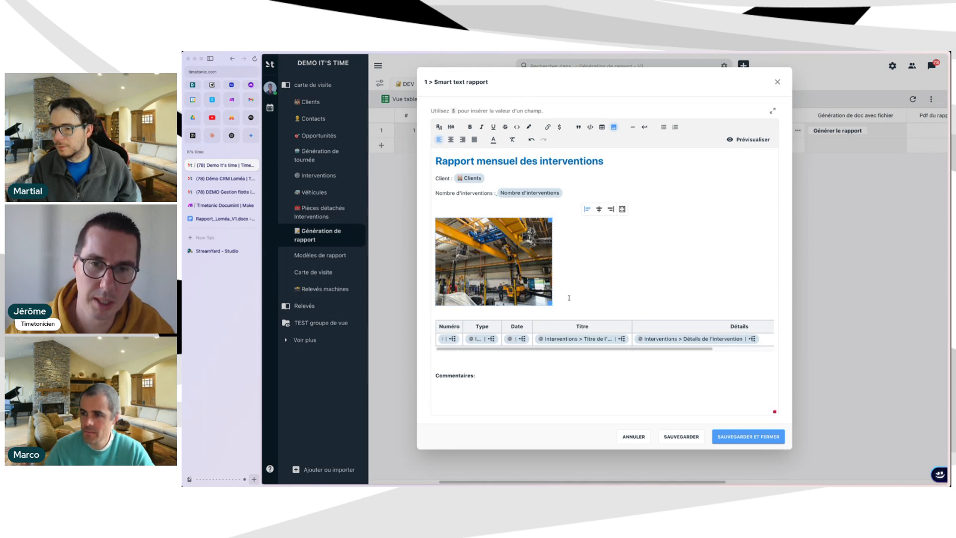
pyautogui.click(446, 320)
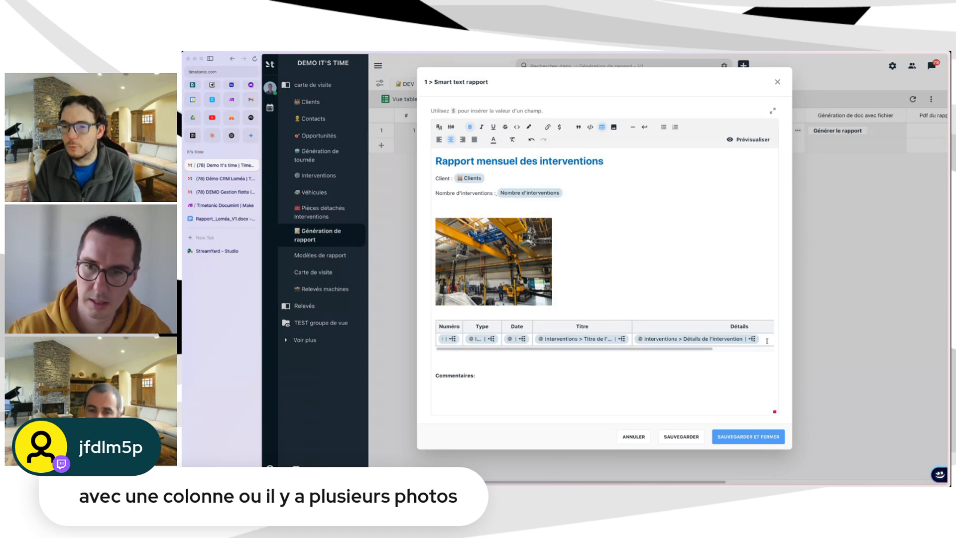
pyautogui.moveTo(707, 349); pyautogui.dragTo(680, 355)
pyautogui.moveTo(605, 352); pyautogui.dragTo(754, 359)
pyautogui.click(613, 252)
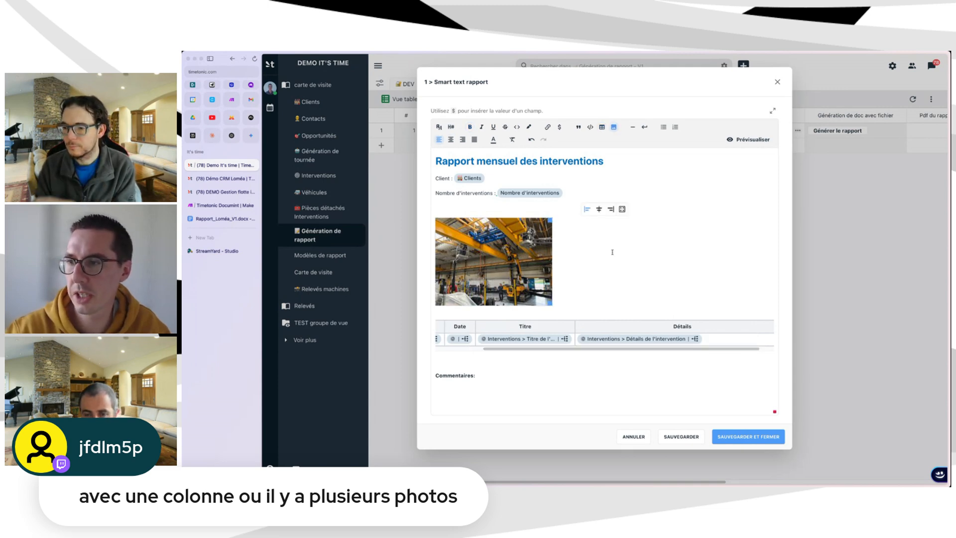
pyautogui.click(720, 339)
pyautogui.hscroll(-3, 510, 339)
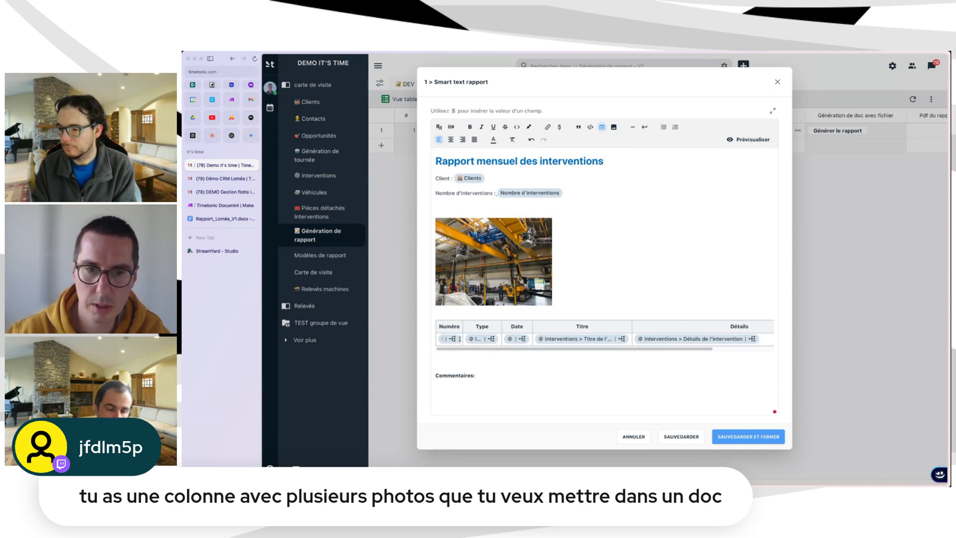
pyautogui.press('Tab')
pyautogui.write('$')
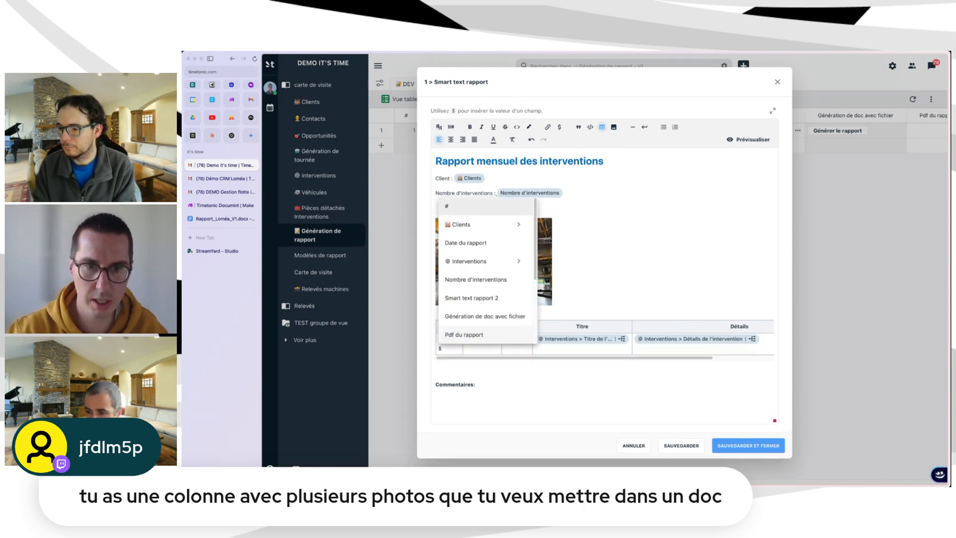
pyautogui.click(518, 261)
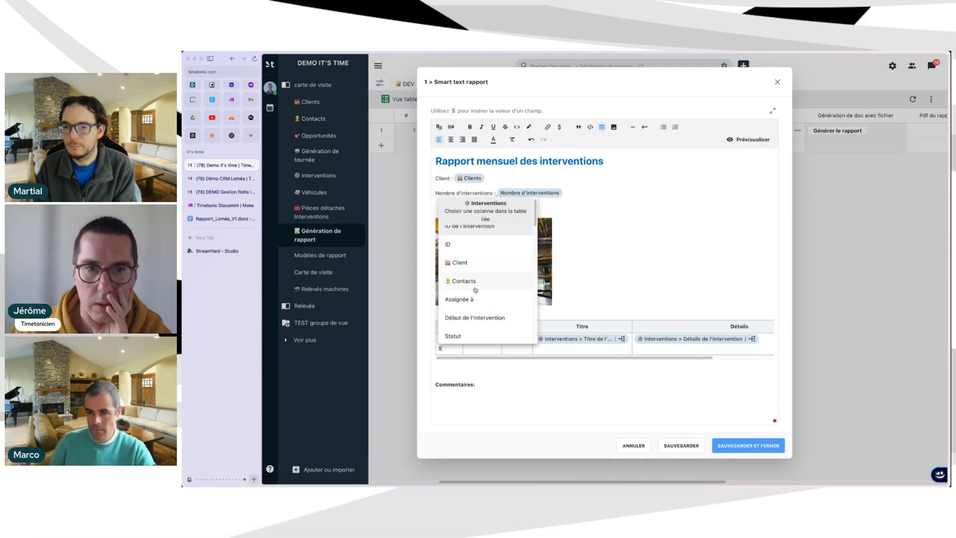
pyautogui.scroll(-1, 478, 298)
pyautogui.scroll(-1, 479, 298)
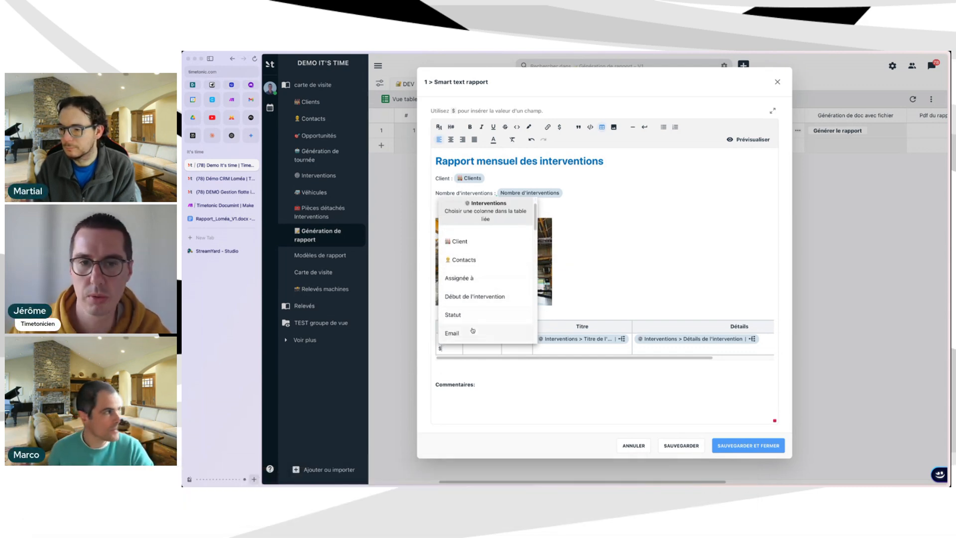
pyautogui.click(678, 230)
pyautogui.click(456, 349)
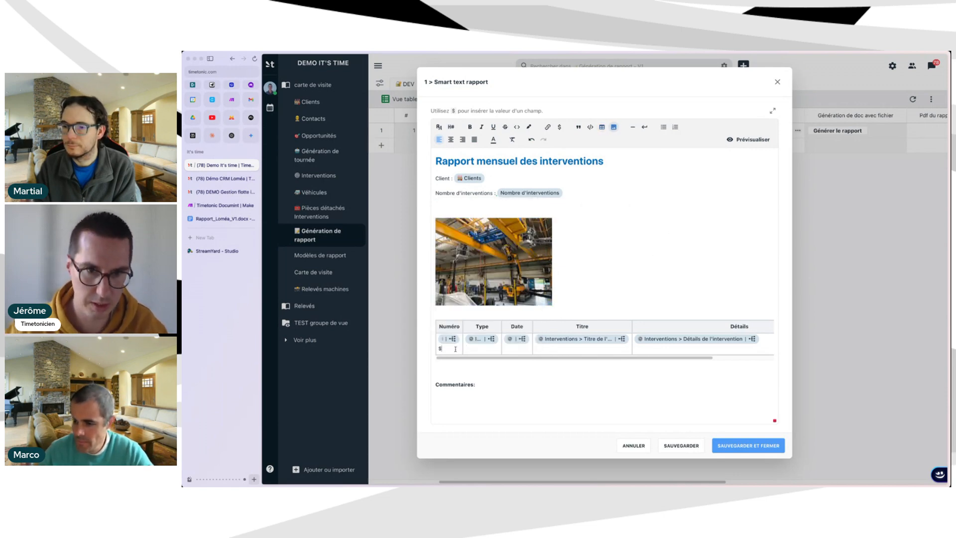
pyautogui.press('BackSpace')
pyautogui.press('BackSpace')
pyautogui.click(752, 142)
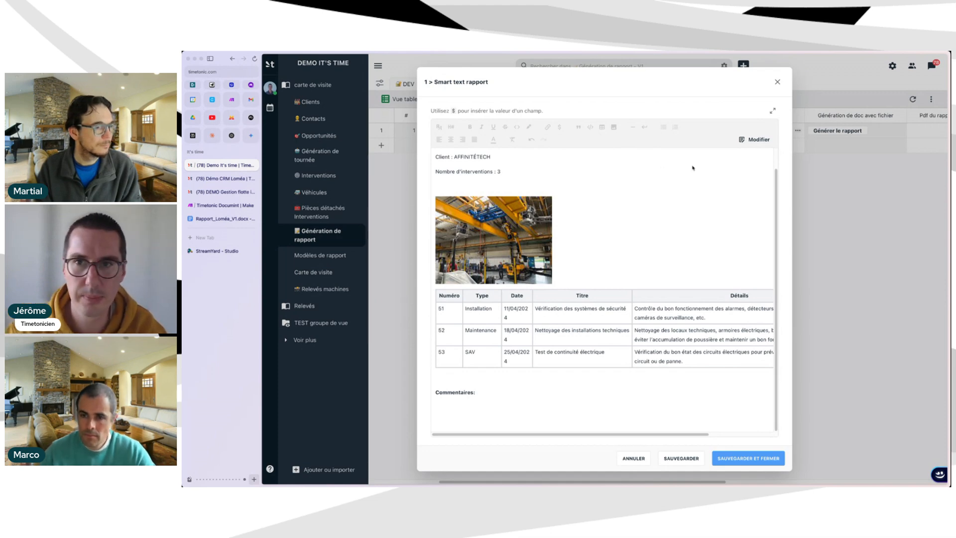
pyautogui.click(755, 139)
pyautogui.hscroll(3, 686, 326)
pyautogui.click(698, 340)
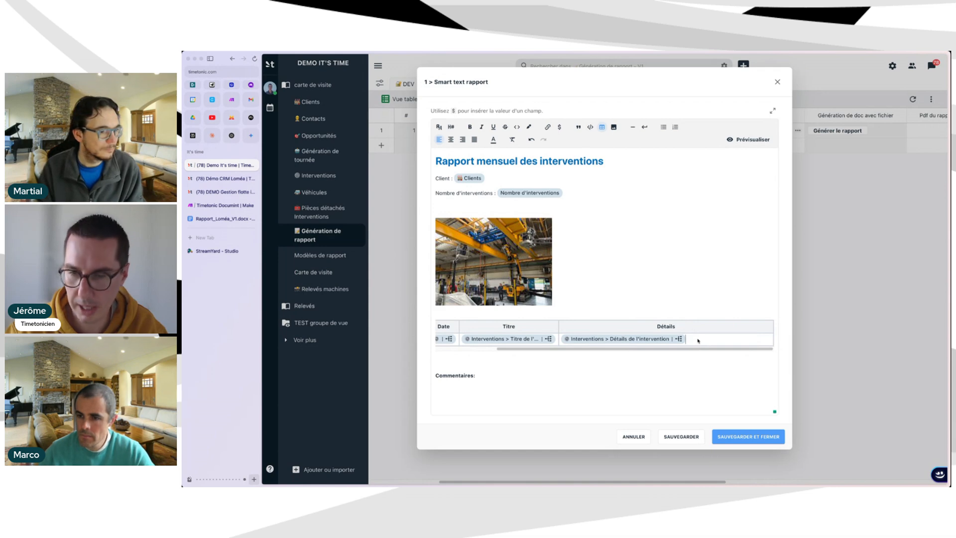
pyautogui.write('$')
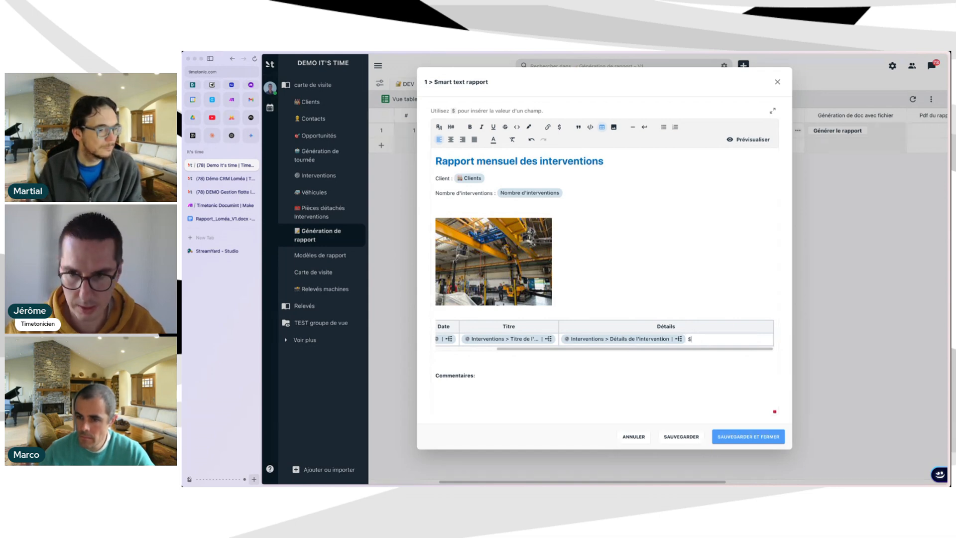
pyautogui.press('BackSpace')
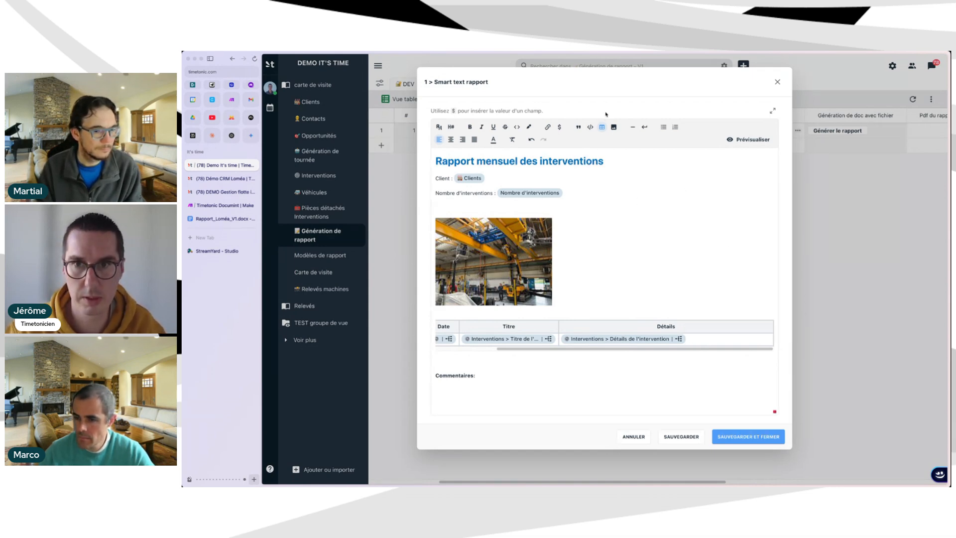
pyautogui.click(615, 128)
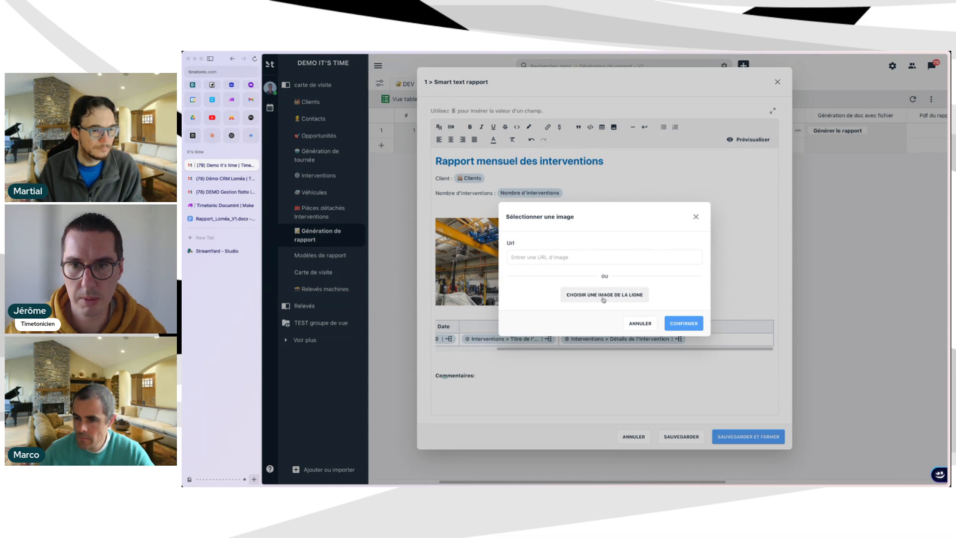
pyautogui.click(603, 295)
pyautogui.click(604, 297)
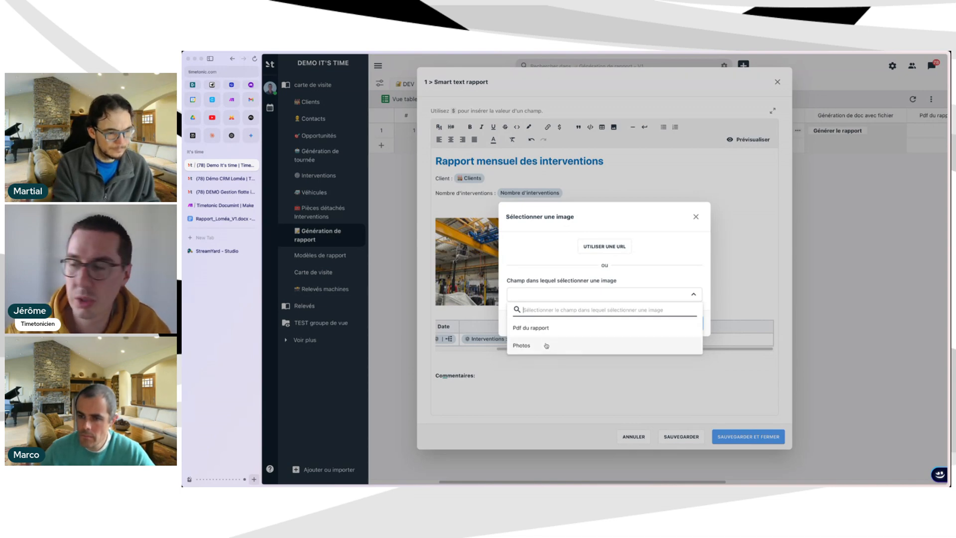
pyautogui.click(637, 260)
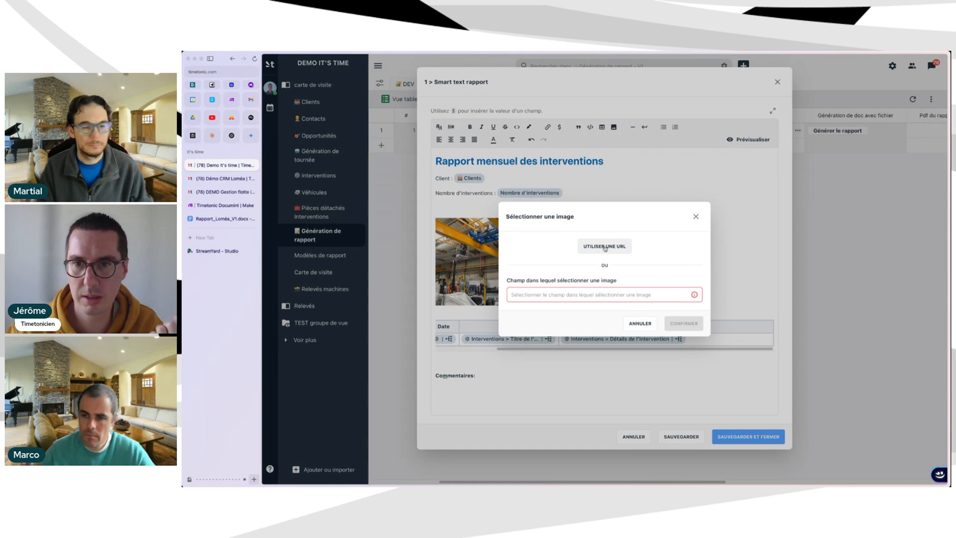
pyautogui.click(605, 247)
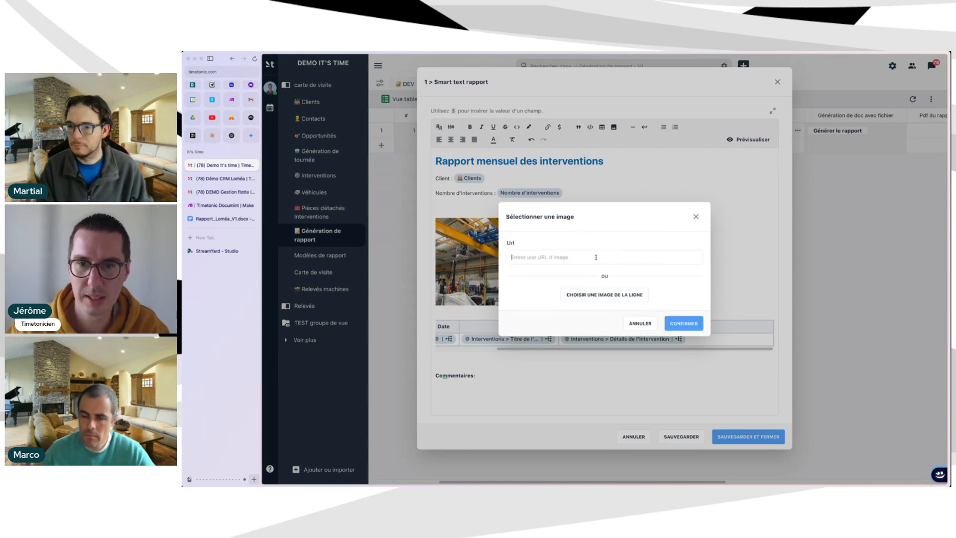
pyautogui.write('ht')
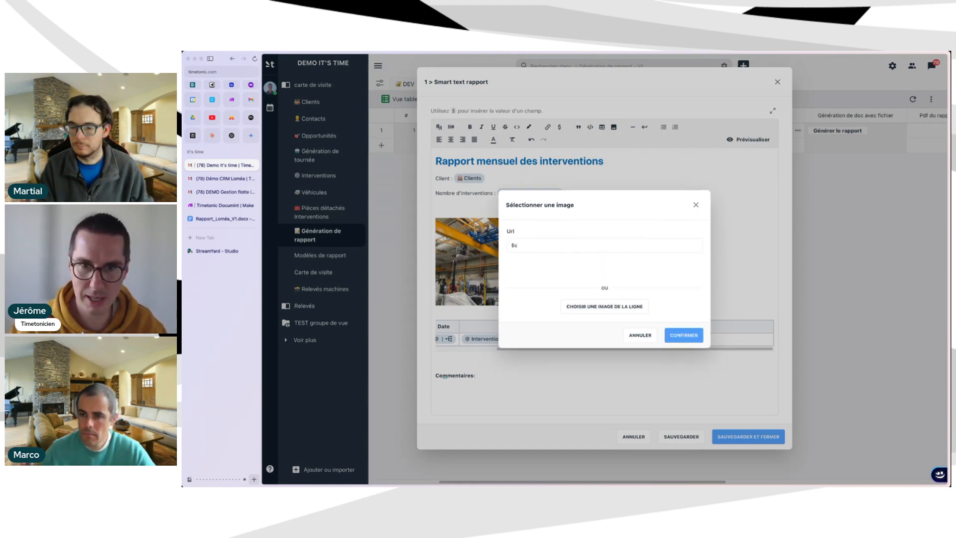
pyautogui.press('BackSpace')
pyautogui.press('BackSpace')
pyautogui.write('$')
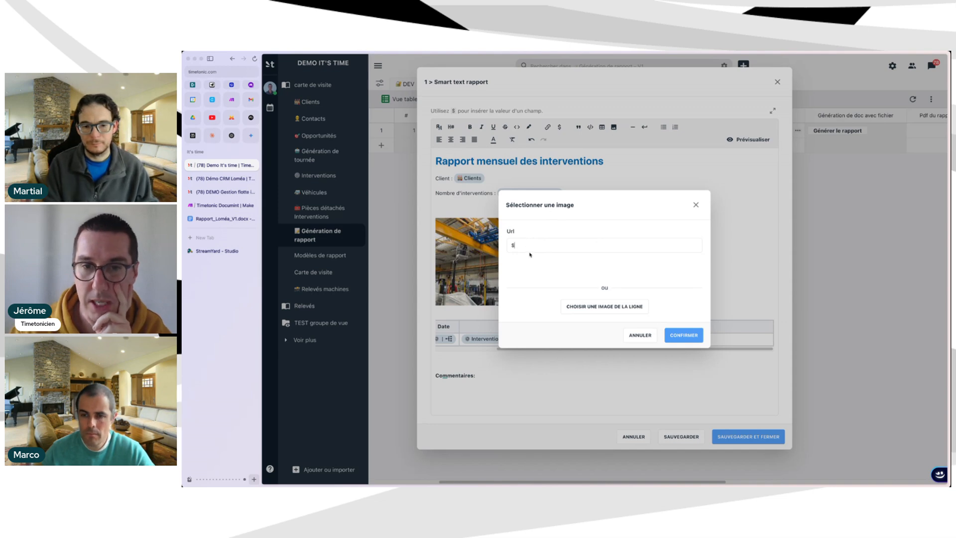
pyautogui.press('BackSpace')
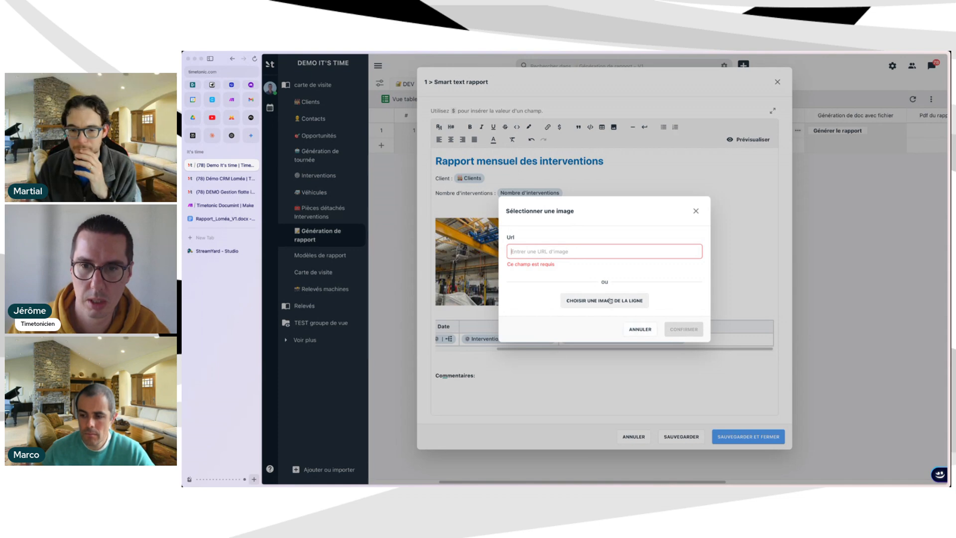
pyautogui.click(611, 300)
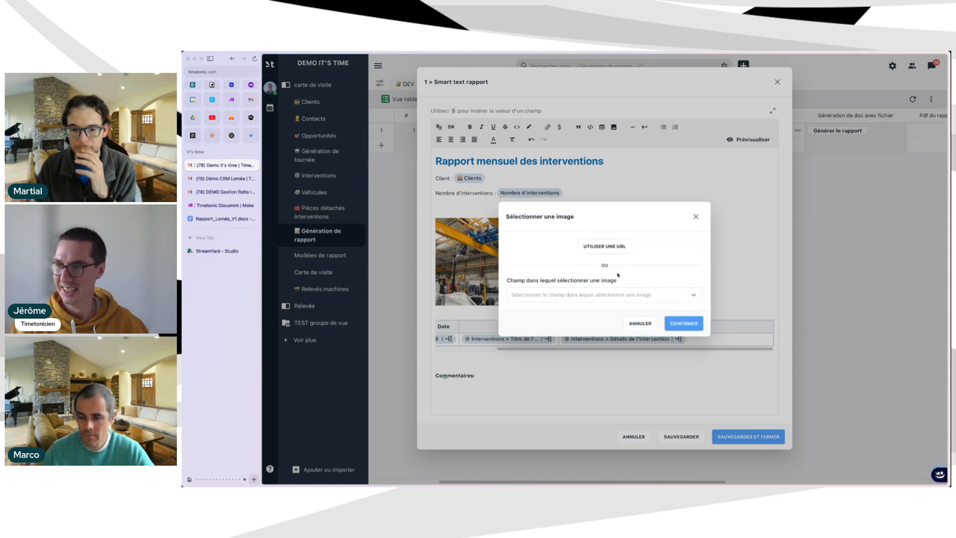
pyautogui.click(600, 295)
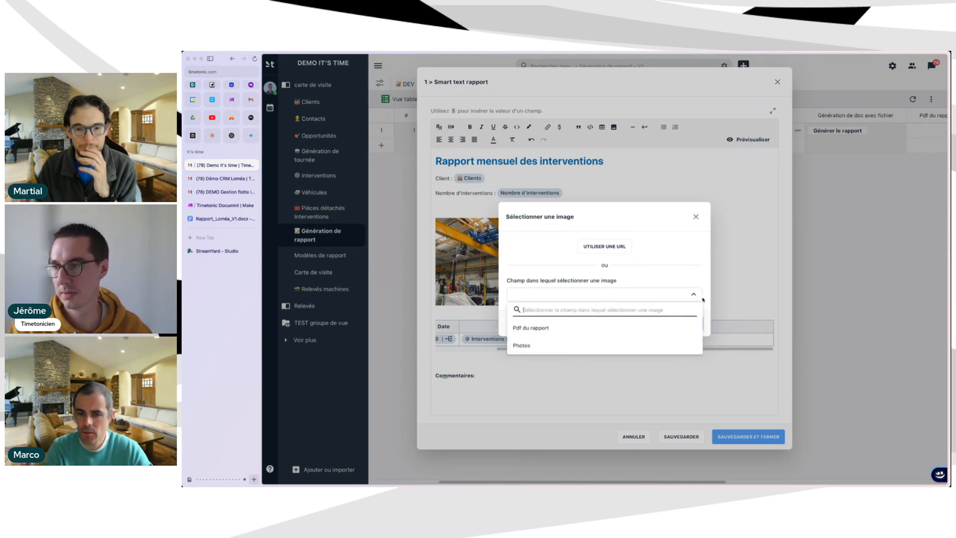
pyautogui.click(707, 215)
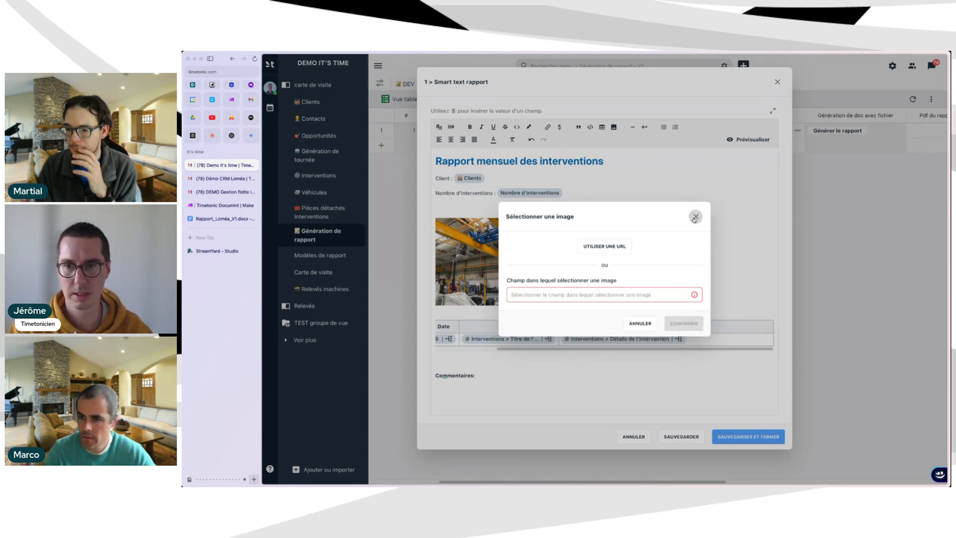
pyautogui.click(695, 216)
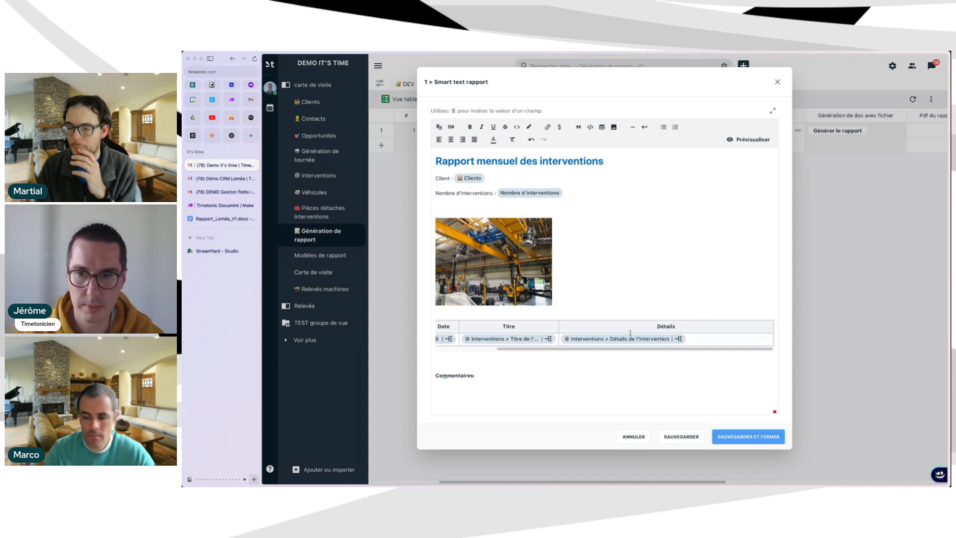
pyautogui.hscroll(-5, 623, 339)
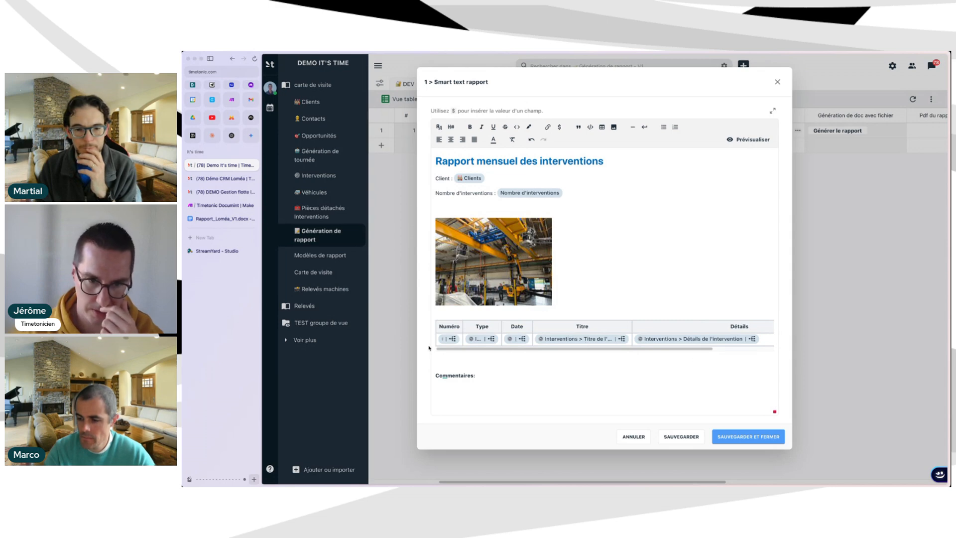
# Add the Date du rapport field on a new line and type test text under Commentaires.
pyautogui.click(461, 385)
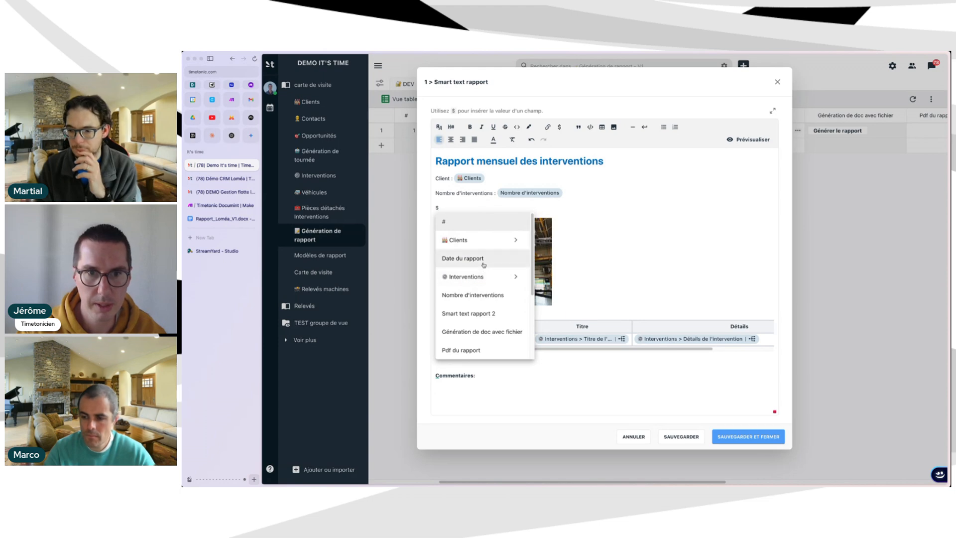
pyautogui.click(486, 263)
pyautogui.click(528, 391)
pyautogui.write('vljklmvcxklvmck')
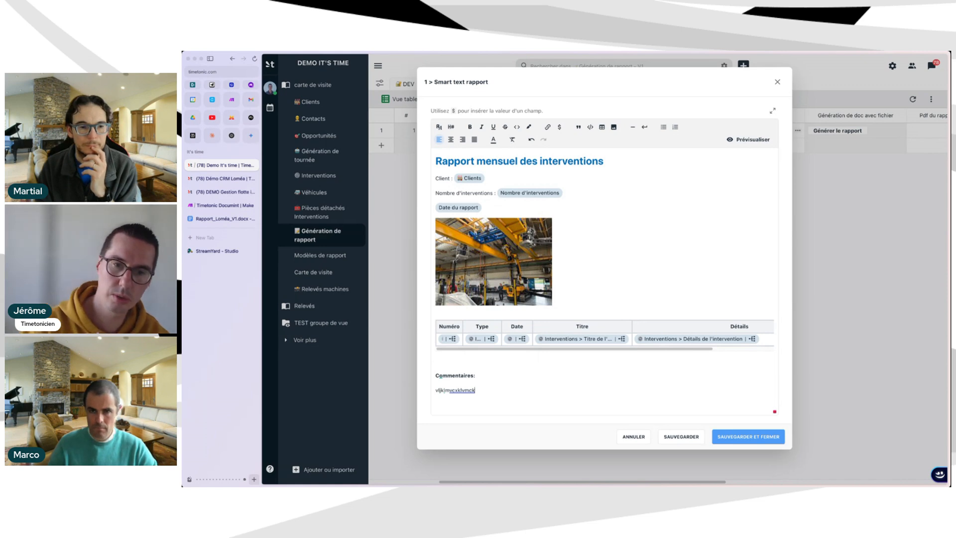
# Save the template, generate the report PDF, check its date and comment, then close it.
pyautogui.click(747, 436)
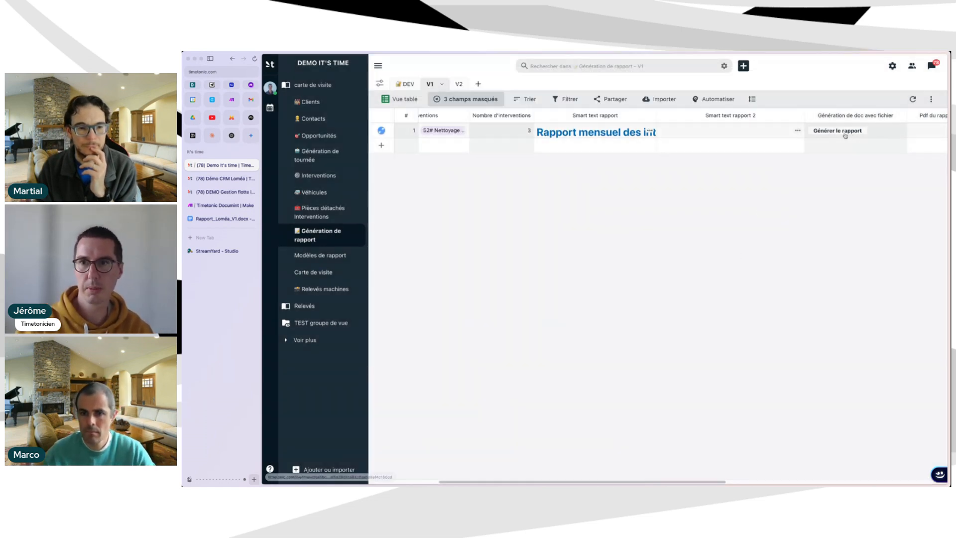
pyautogui.click(845, 132)
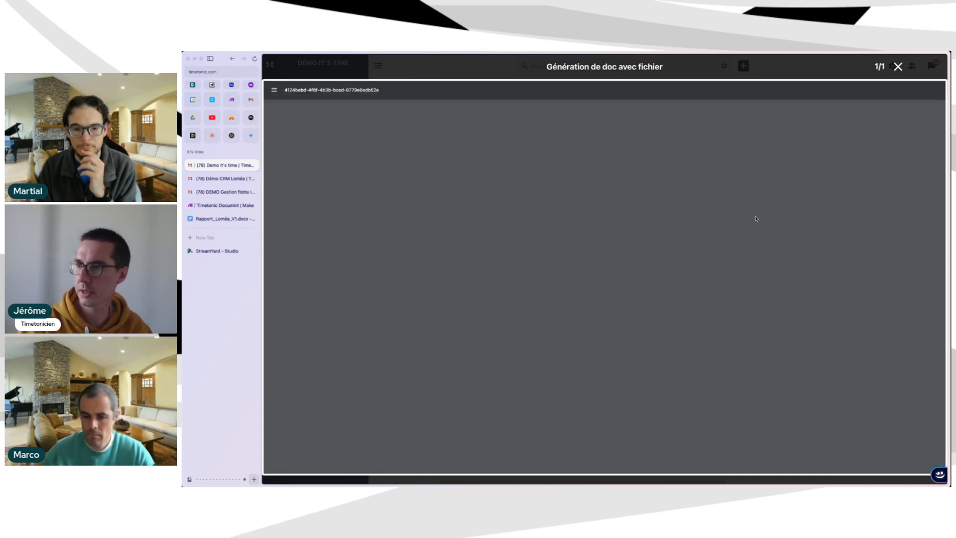
pyautogui.scroll(-3, 581, 364)
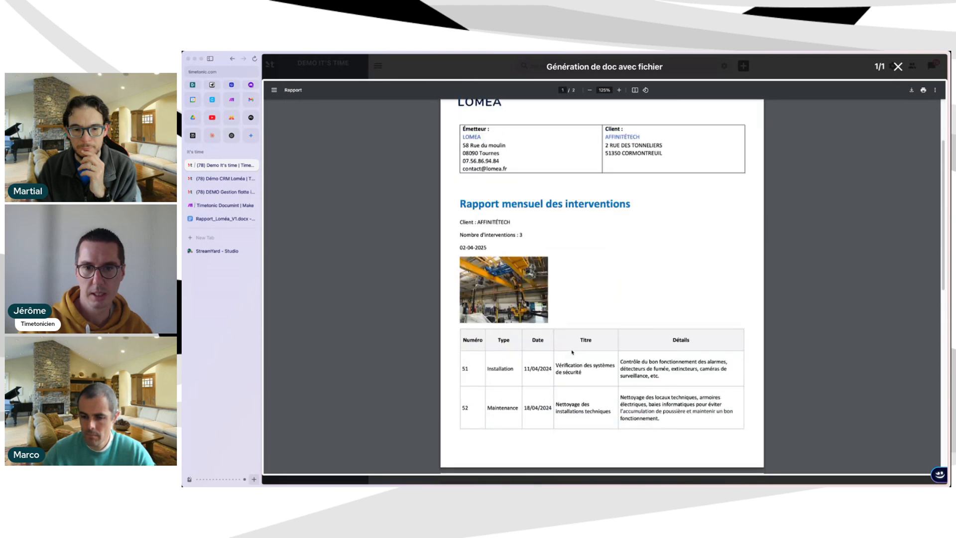
pyautogui.scroll(-3, 564, 340)
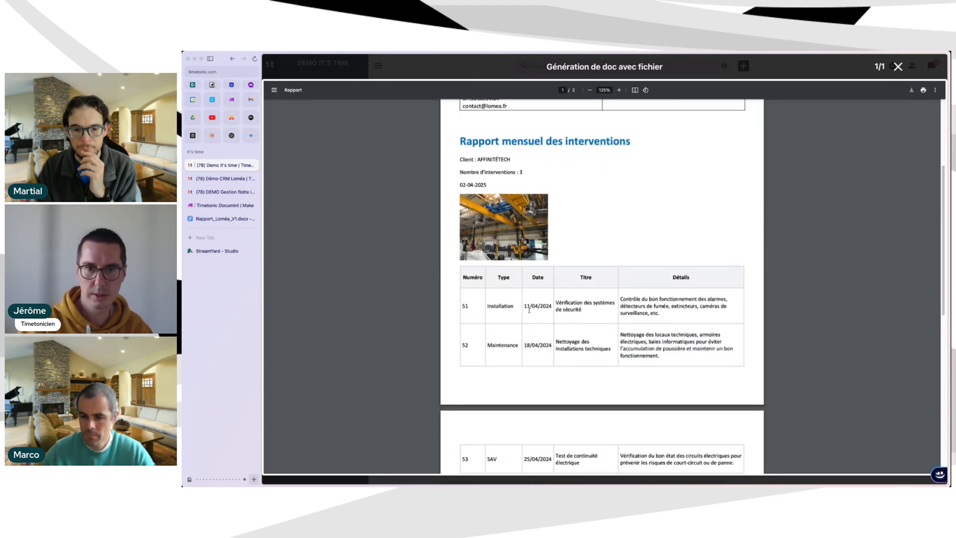
pyautogui.scroll(-1, 477, 330)
pyautogui.moveTo(501, 334); pyautogui.dragTo(446, 334)
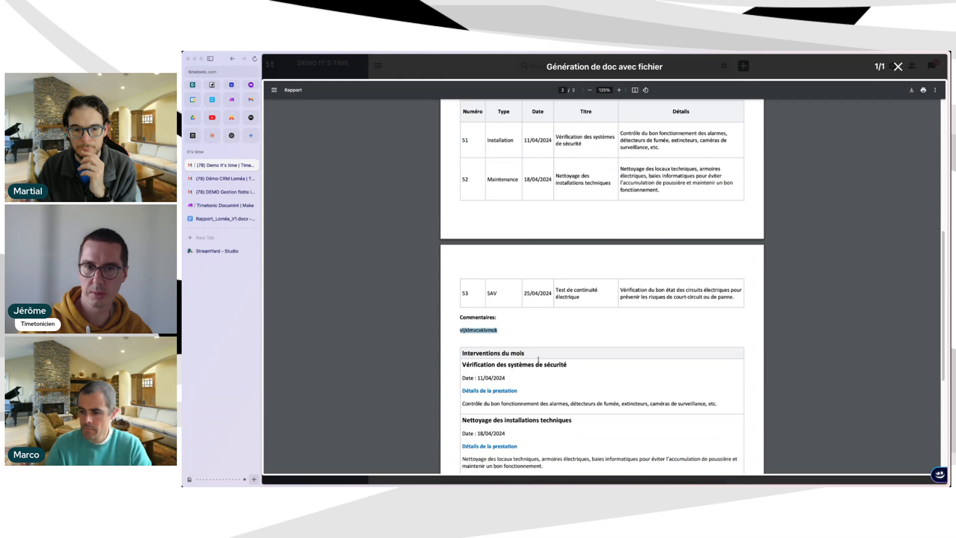
pyautogui.scroll(-2, 539, 359)
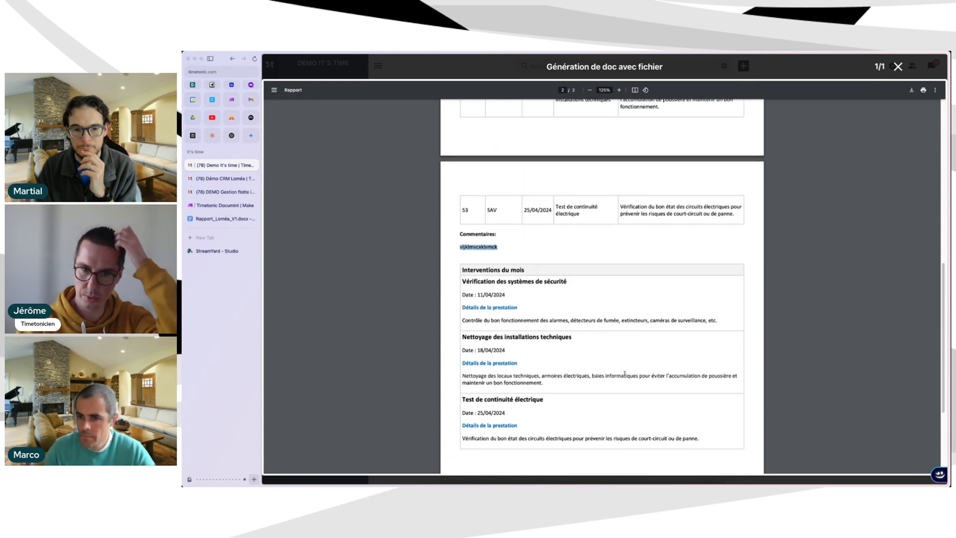
pyautogui.click(898, 66)
# Open the Smart text rapport 2 template, preview the Interventions du mois rendering, and close it.
pyautogui.click(745, 128)
pyautogui.click(798, 131)
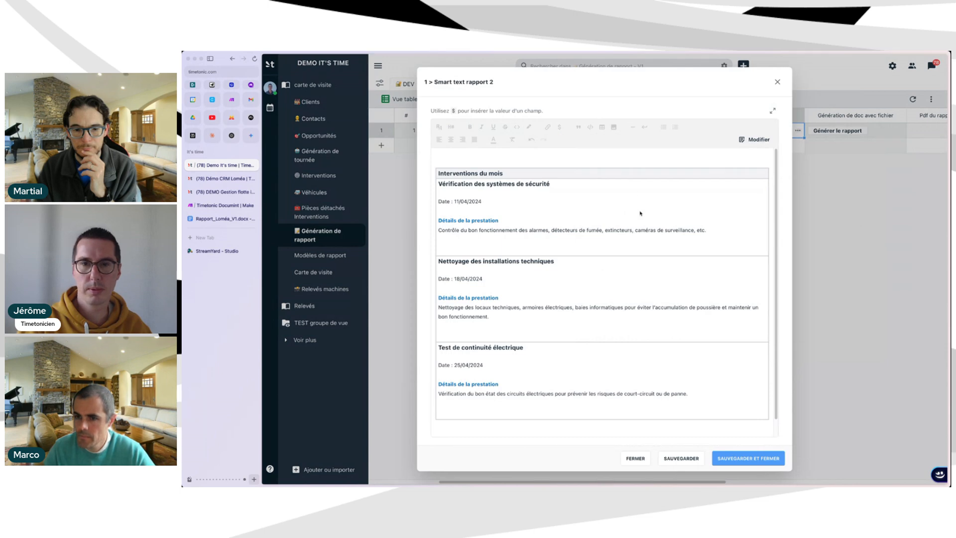
pyautogui.click(753, 141)
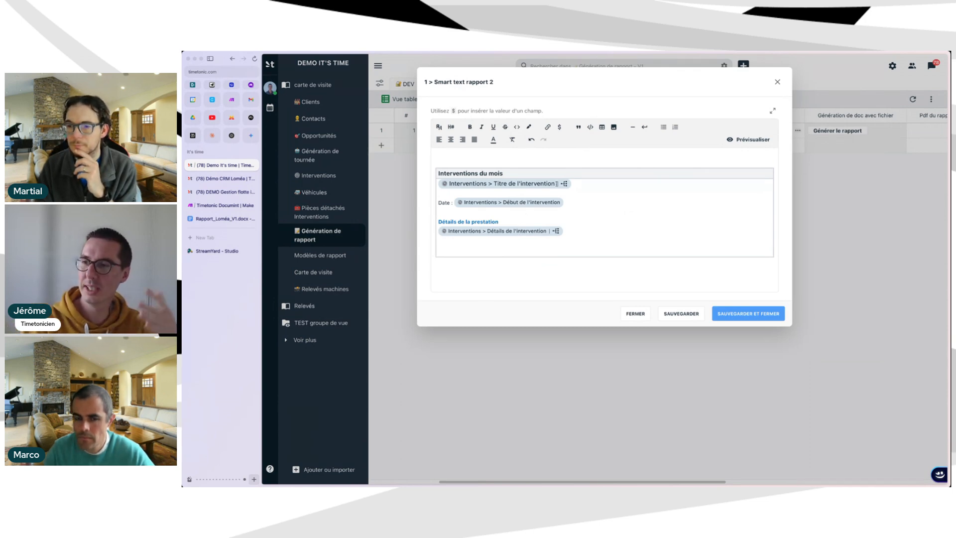
pyautogui.click(748, 140)
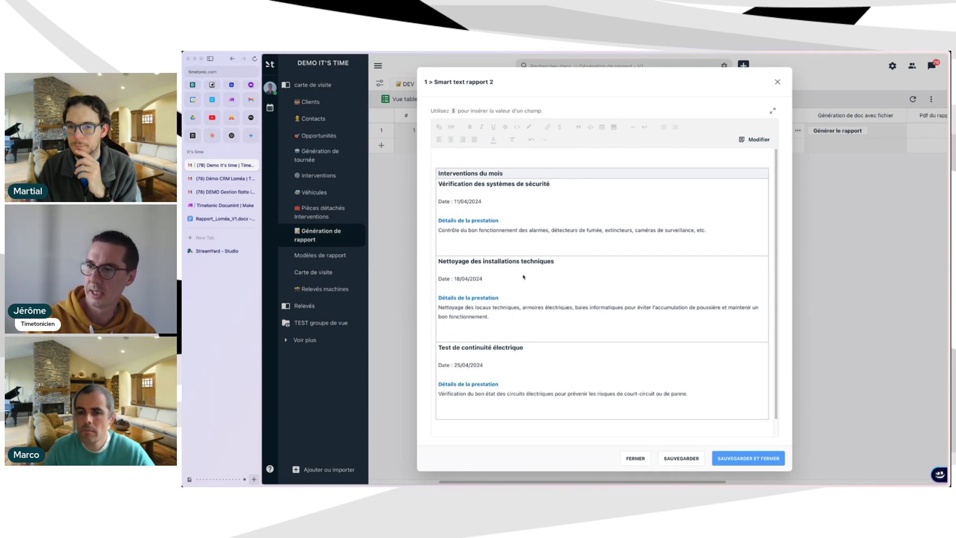
pyautogui.scroll(-1, 518, 274)
pyautogui.scroll(1, 482, 225)
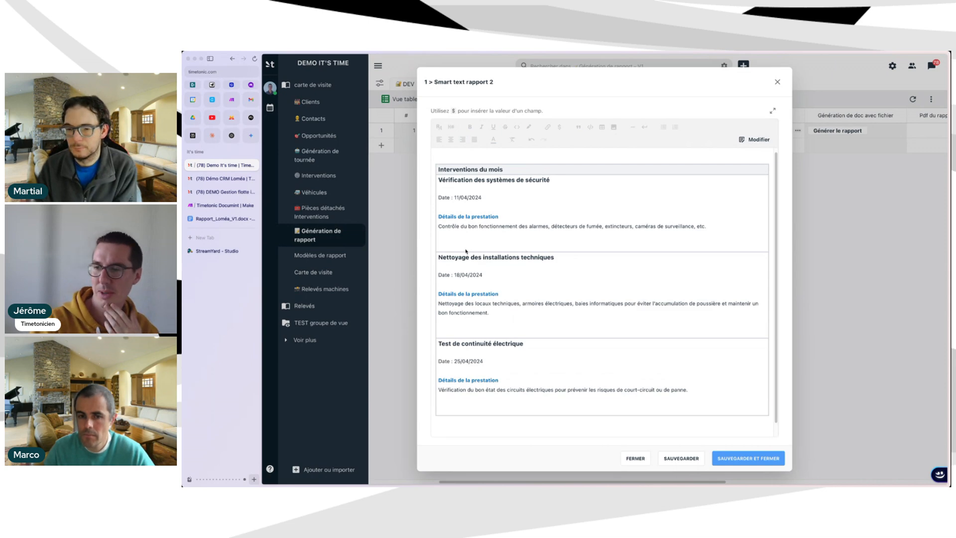
pyautogui.scroll(1, 598, 200)
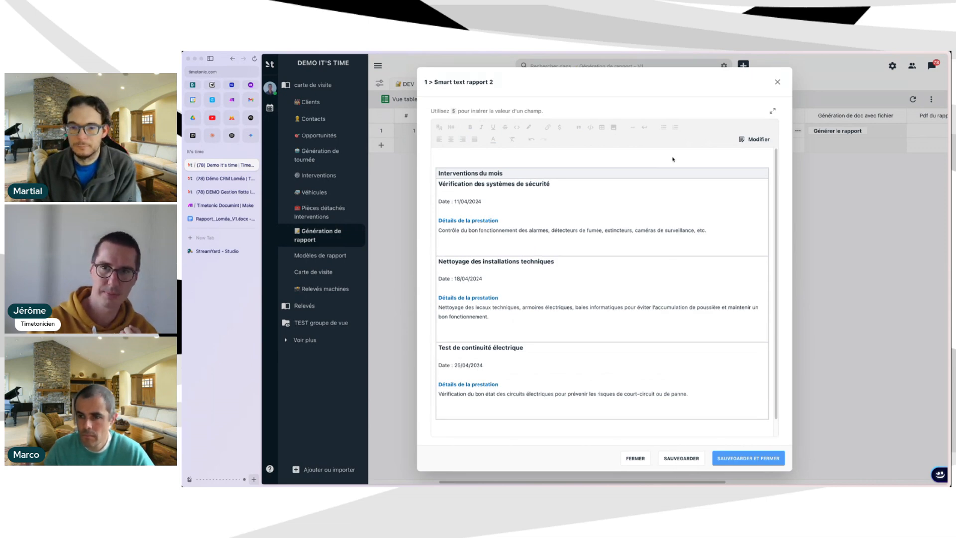
pyautogui.click(775, 83)
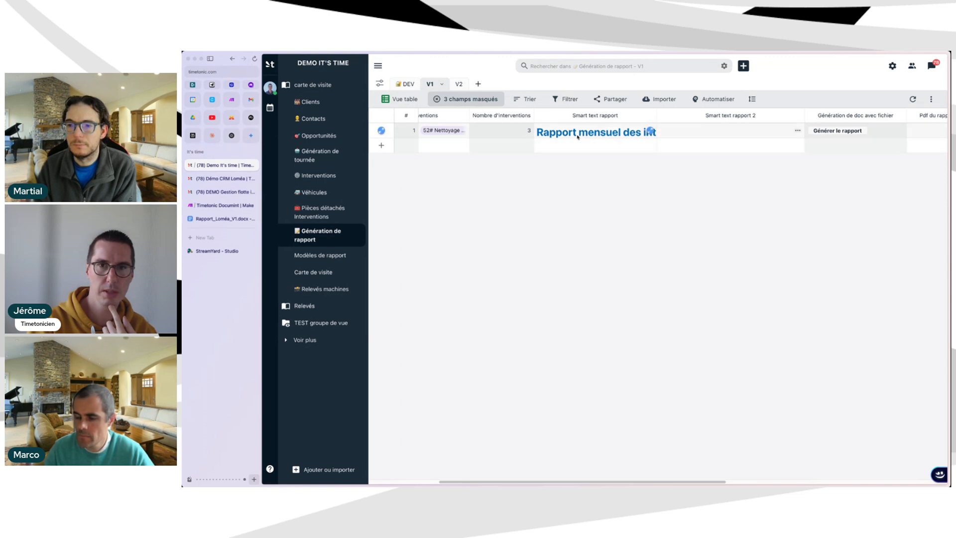
# Scroll the report row right and select its Pdf du rapport cell.
pyautogui.moveTo(695, 137)
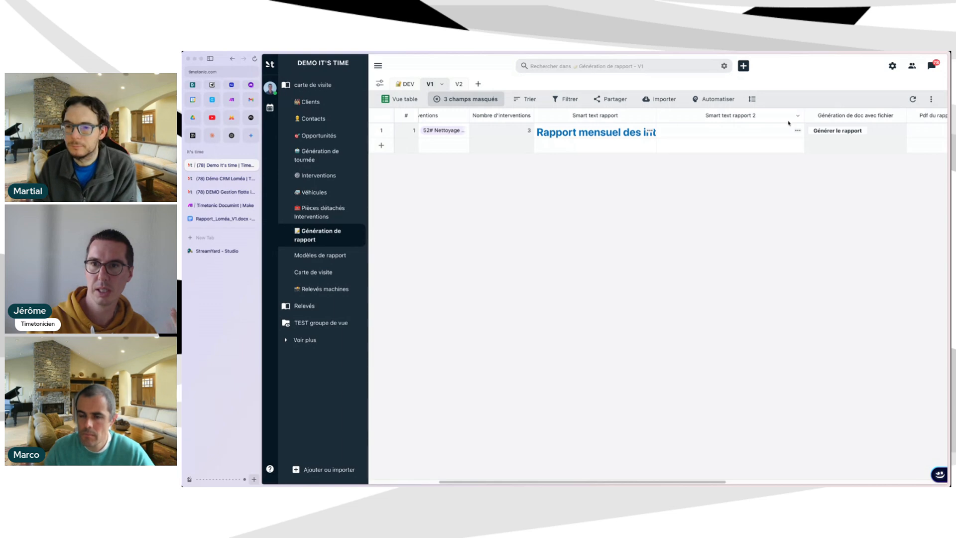
pyautogui.moveTo(798, 131)
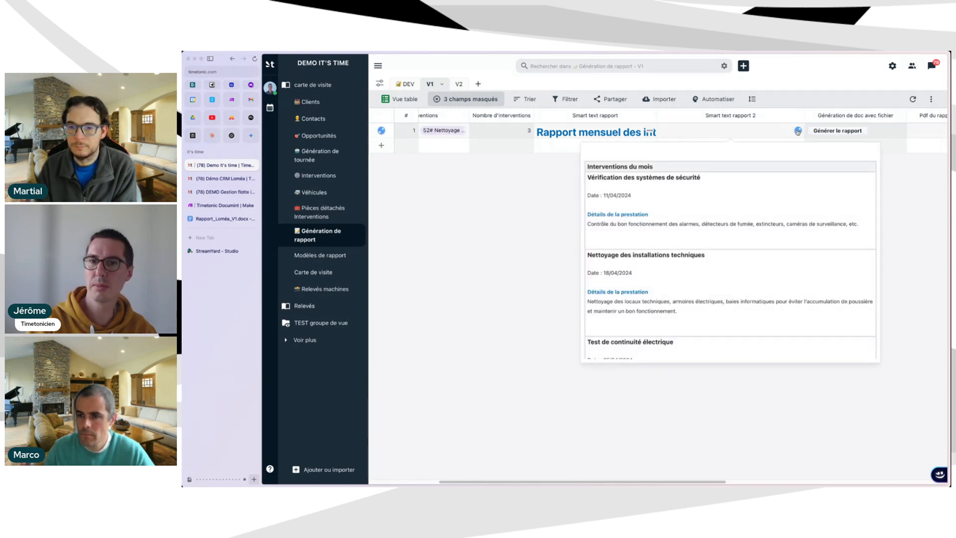
pyautogui.hscroll(3, 881, 132)
pyautogui.click(877, 131)
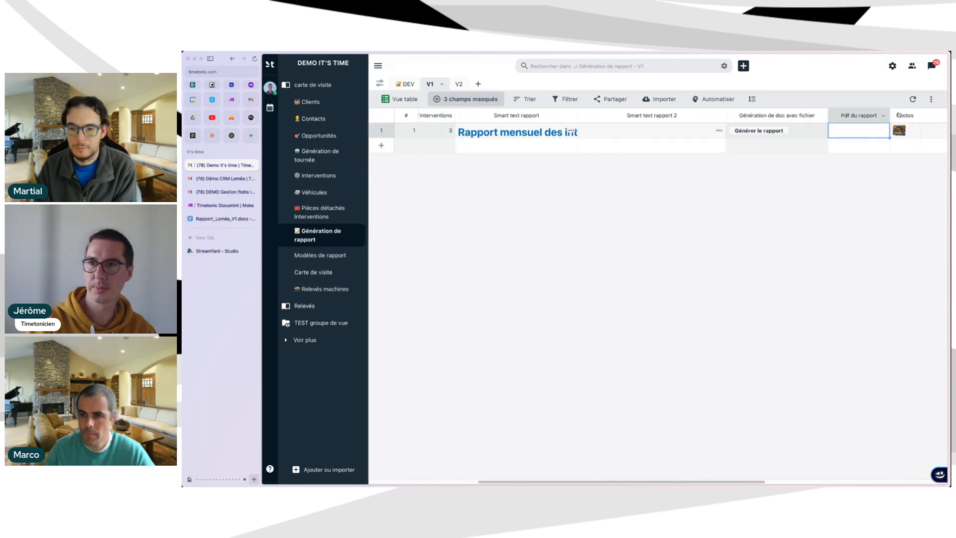
# Open 1.pdf, read through the generated report, and close the viewer.
pyautogui.click(835, 132)
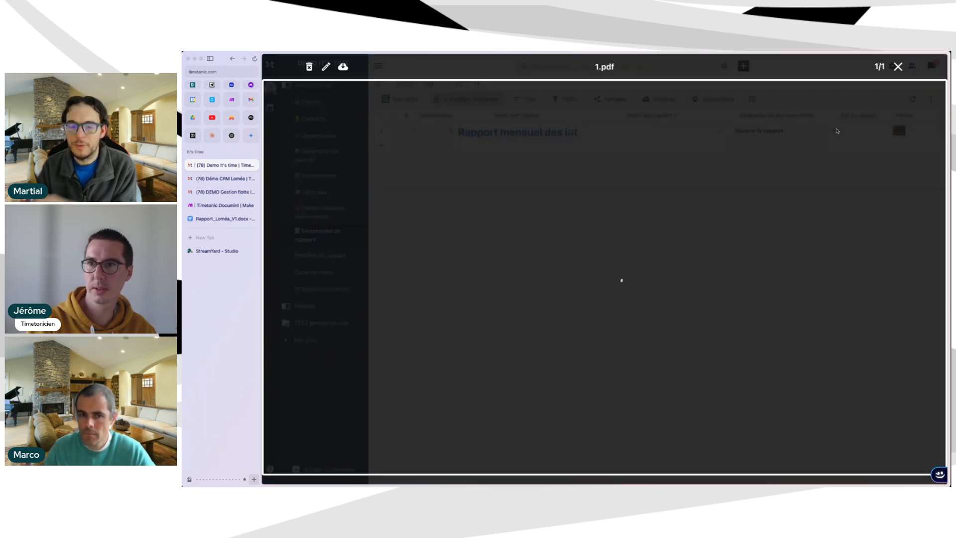
pyautogui.scroll(-5, 496, 226)
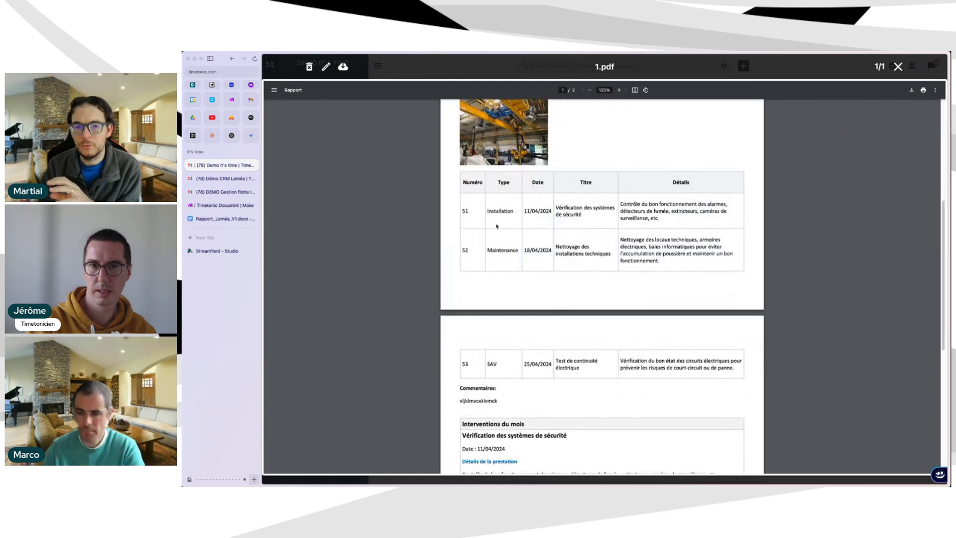
pyautogui.scroll(-1, 625, 380)
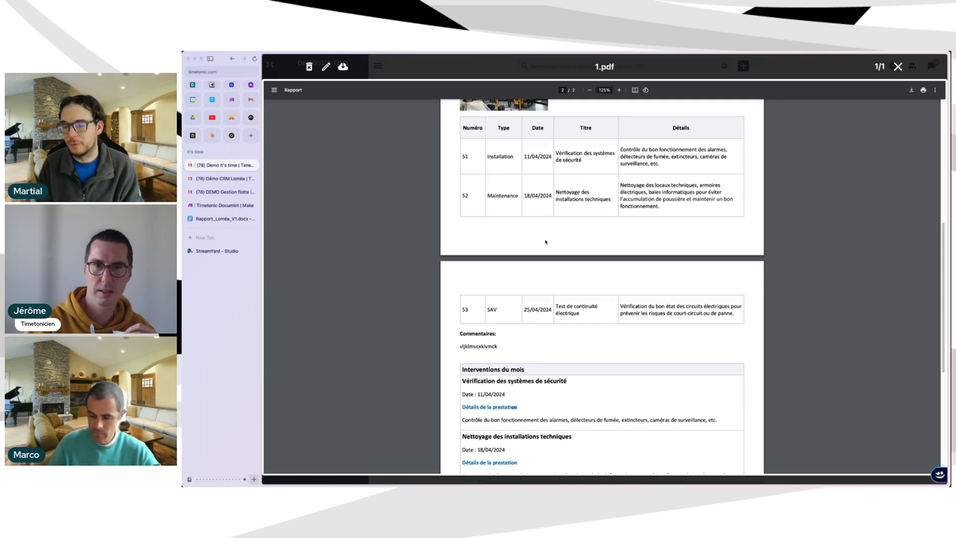
pyautogui.moveTo(598, 155)
pyautogui.mouseDown()
pyautogui.moveTo(568, 145)
pyautogui.moveTo(590, 163)
pyautogui.mouseUp()
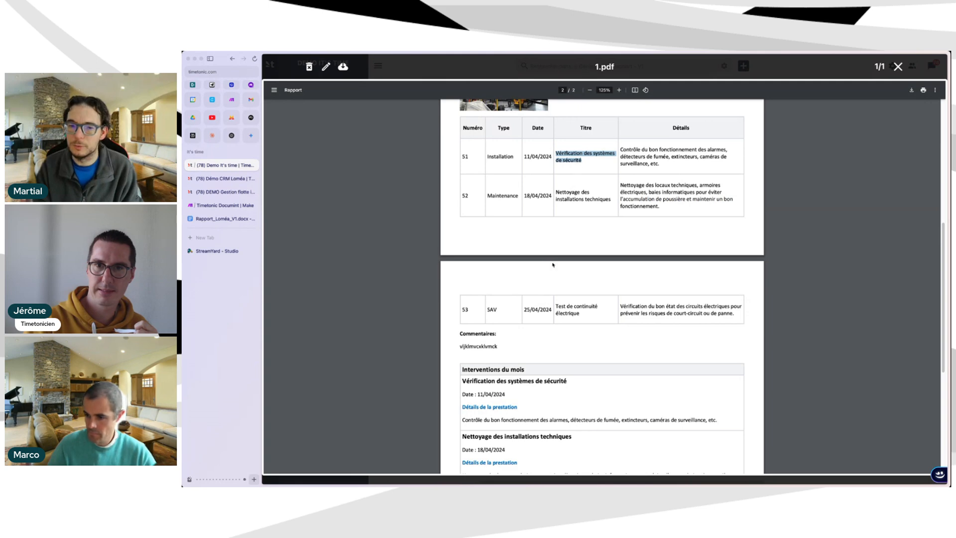
pyautogui.click(585, 158)
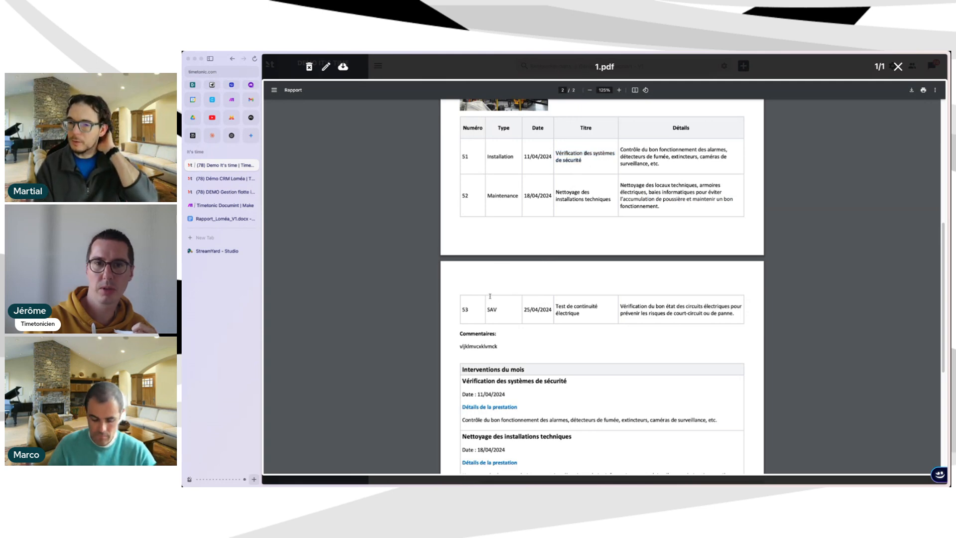
pyautogui.scroll(-3, 522, 351)
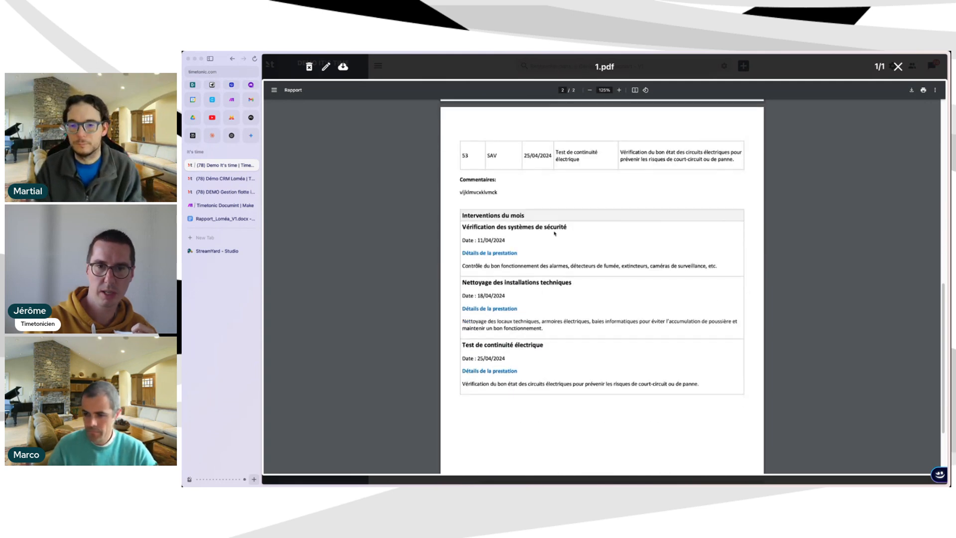
pyautogui.scroll(1, 570, 331)
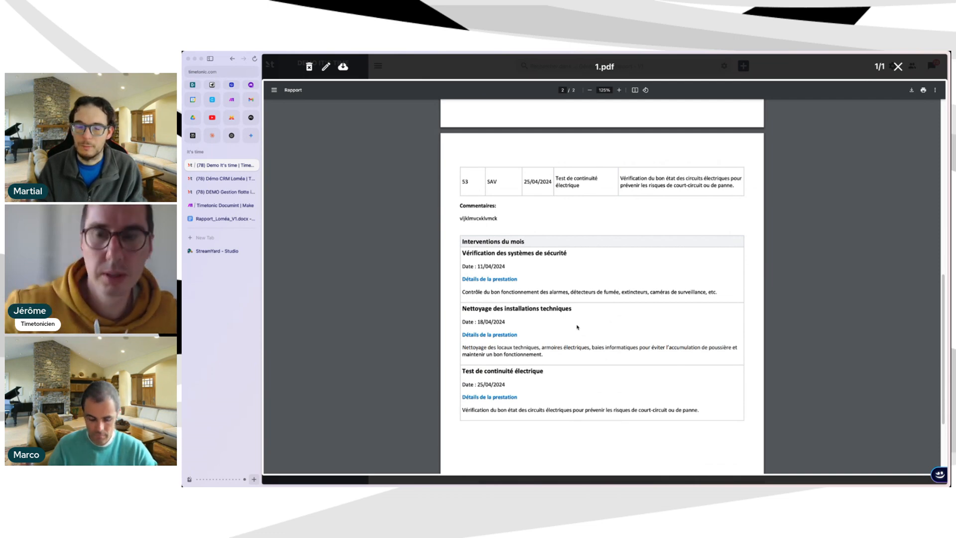
pyautogui.scroll(3, 607, 283)
pyautogui.scroll(6, 607, 282)
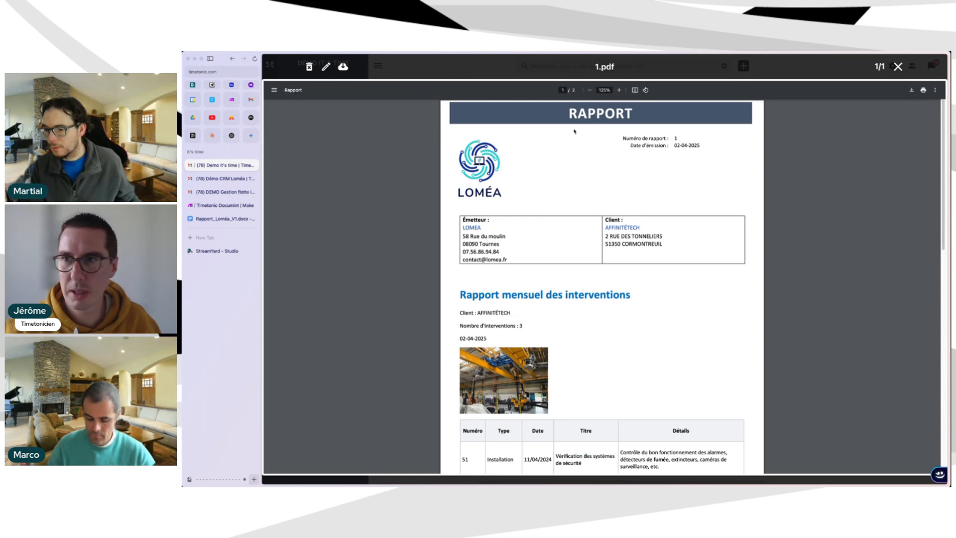
pyautogui.click(896, 69)
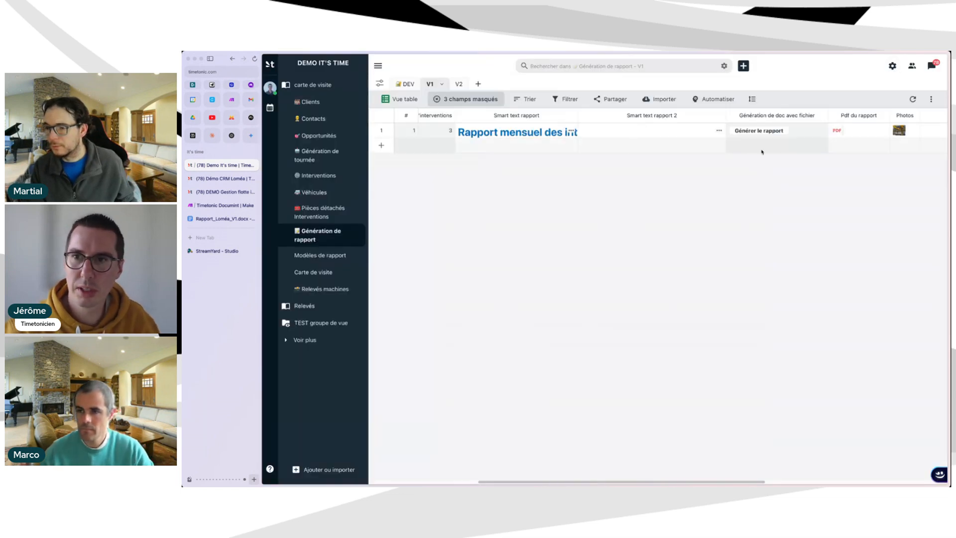
pyautogui.hscroll(-1, 670, 141)
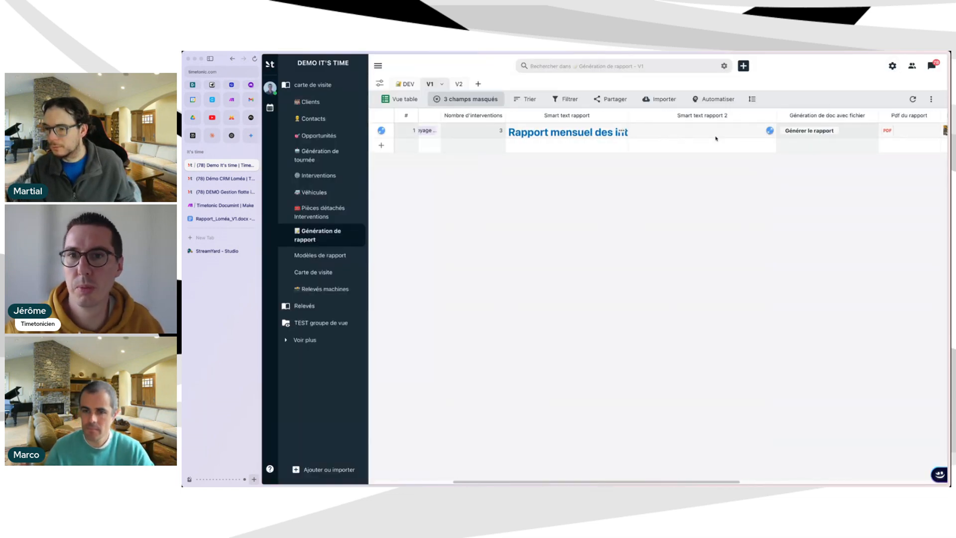
pyautogui.moveTo(754, 129)
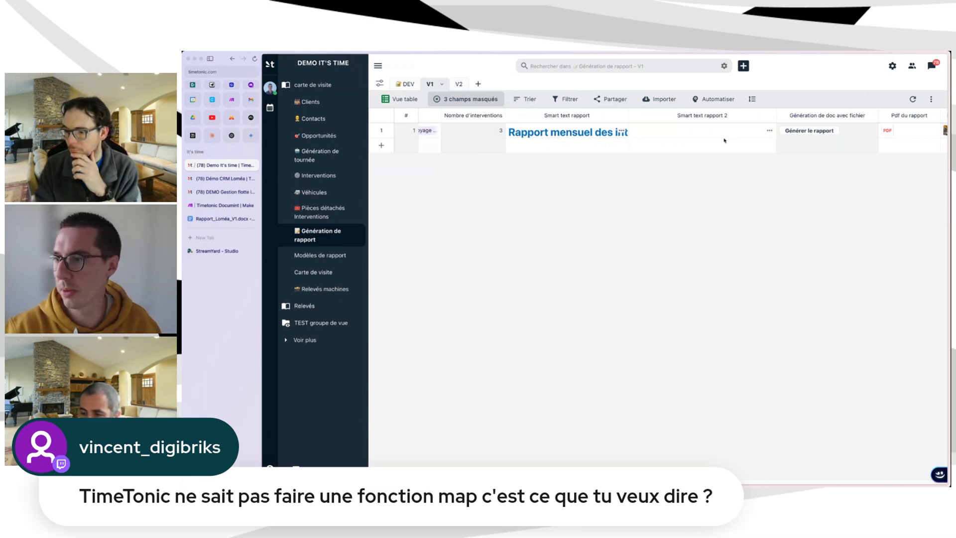
pyautogui.moveTo(725, 138)
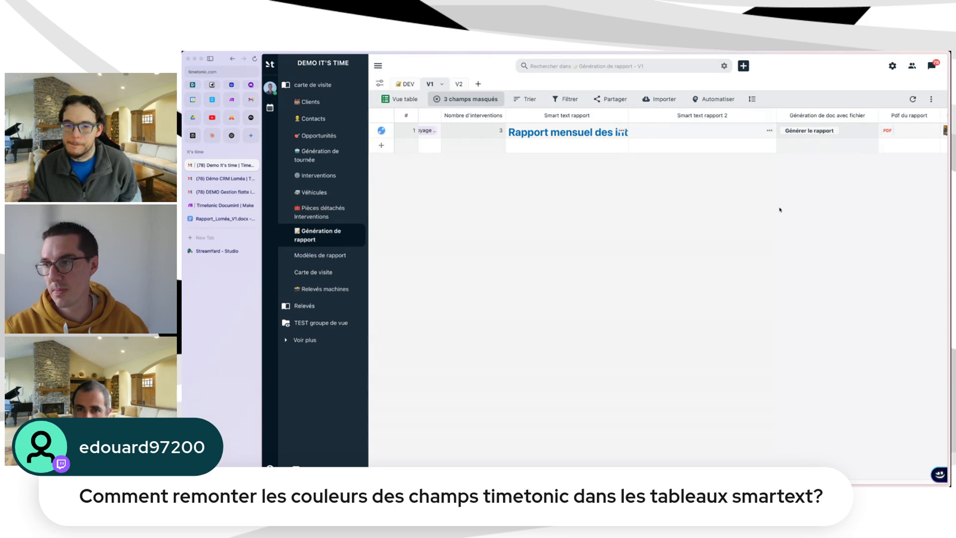
# View the three dated April 2024 interventions in the Smart text rapport 2 editor.
pyautogui.click(769, 131)
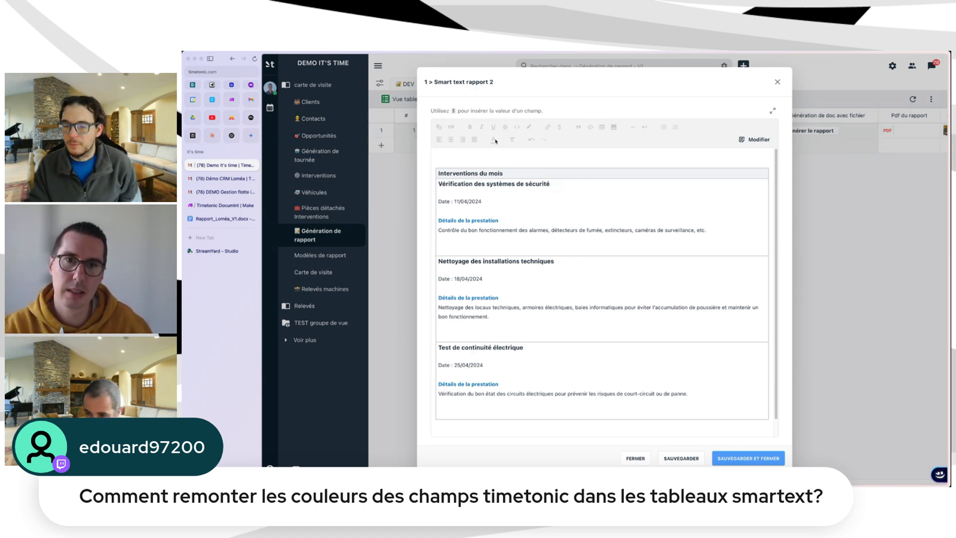
pyautogui.scroll(-1, 717, 214)
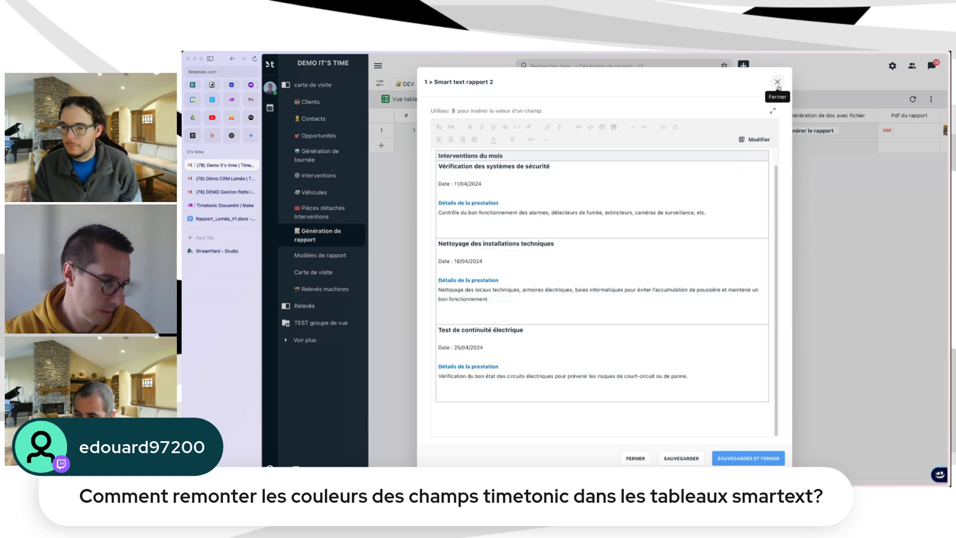
pyautogui.click(777, 83)
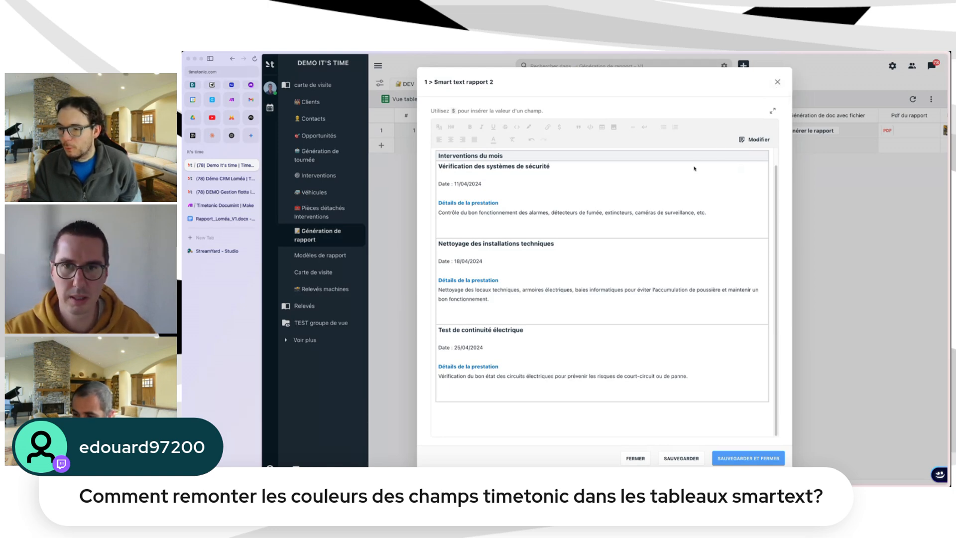
# Review the Rapport mensuel des interventions text, save and close it, and select the Génération de doc cell.
pyautogui.hscroll(3, 797, 139)
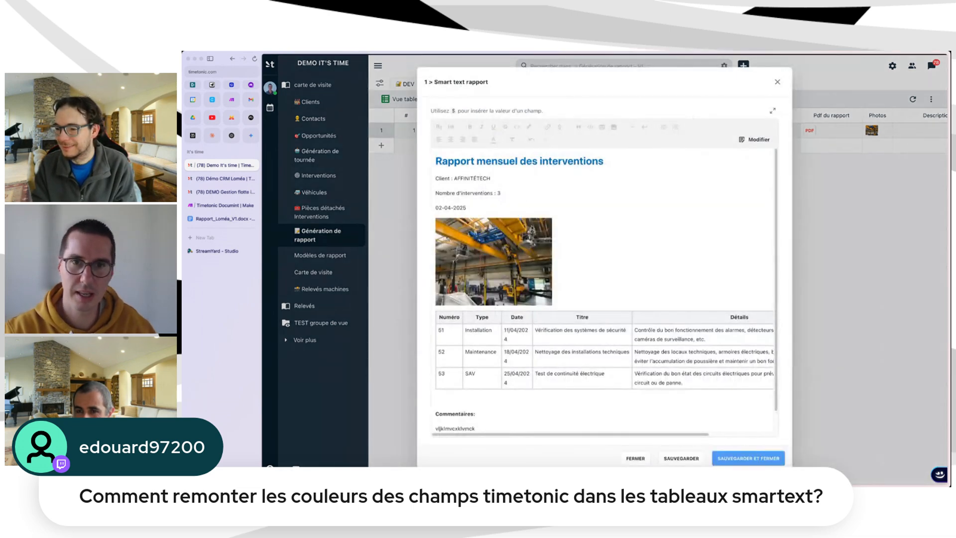
pyautogui.scroll(-1, 607, 290)
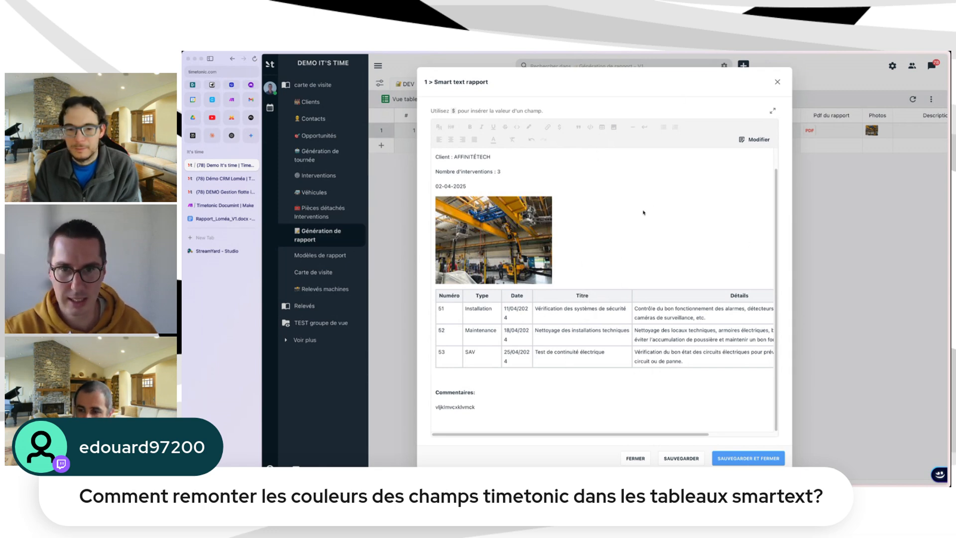
pyautogui.scroll(1, 570, 217)
pyautogui.moveTo(601, 160); pyautogui.dragTo(466, 161)
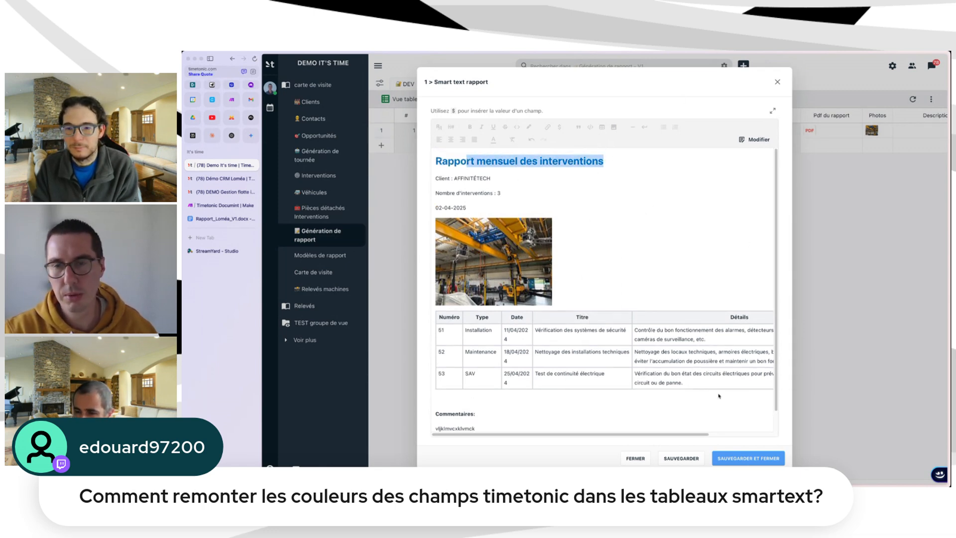
pyautogui.click(748, 458)
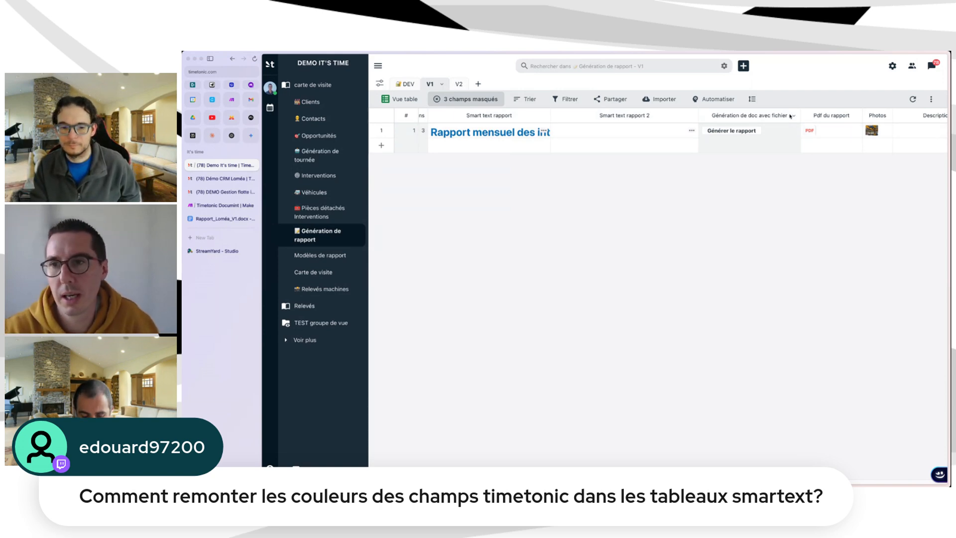
pyautogui.click(776, 146)
# Select the report row's Générer le rapport cell and scroll across the table.
pyautogui.click(779, 136)
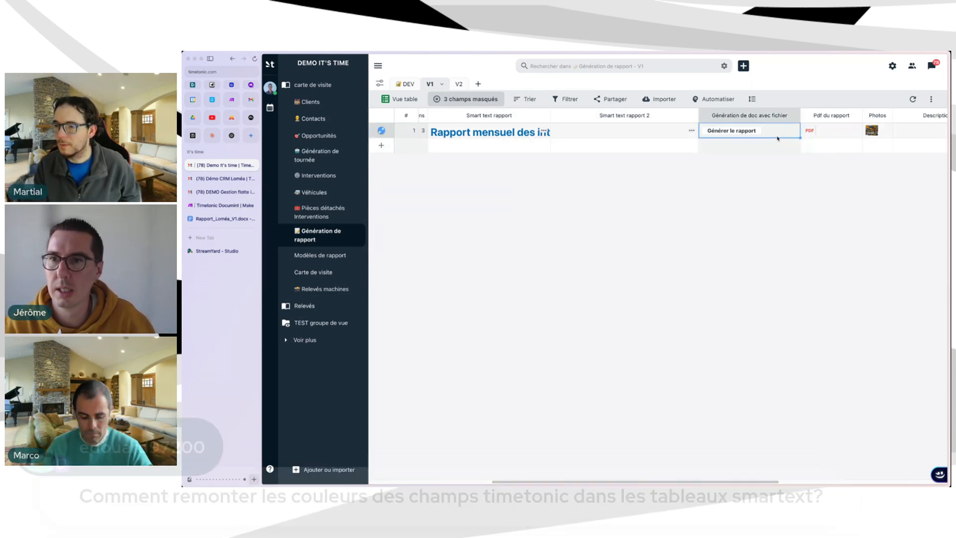
pyautogui.hscroll(1, 772, 141)
pyautogui.hscroll(3, 782, 150)
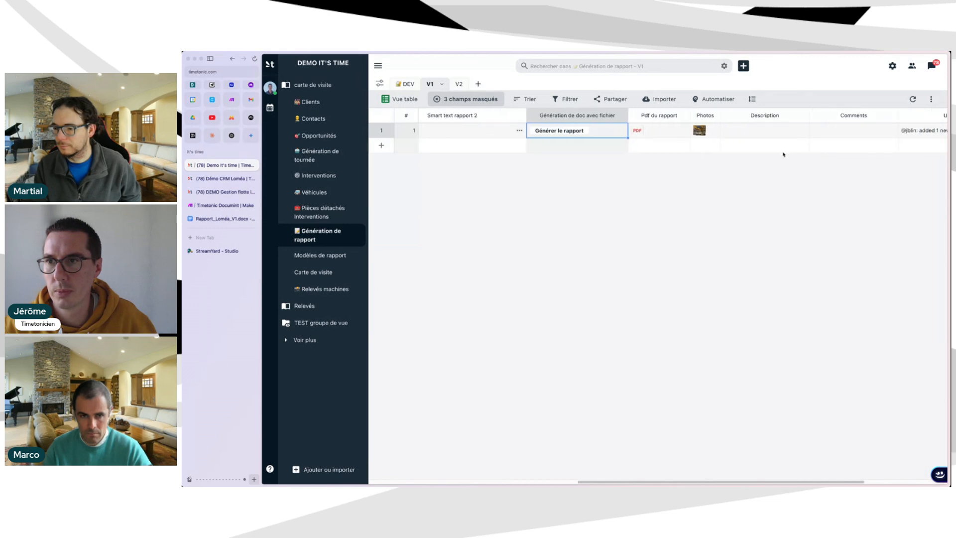
pyautogui.hscroll(-3, 606, 141)
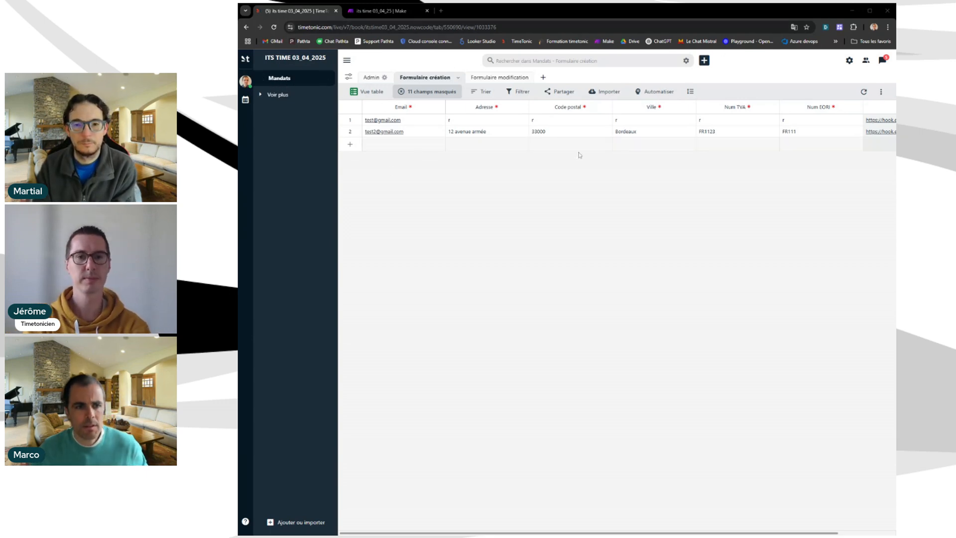
# Zoom the Mandats page to about 125% with Ctrl++.
pyautogui.hotkey('ctrl', '+')
pyautogui.hotkey('ctrl', '+')
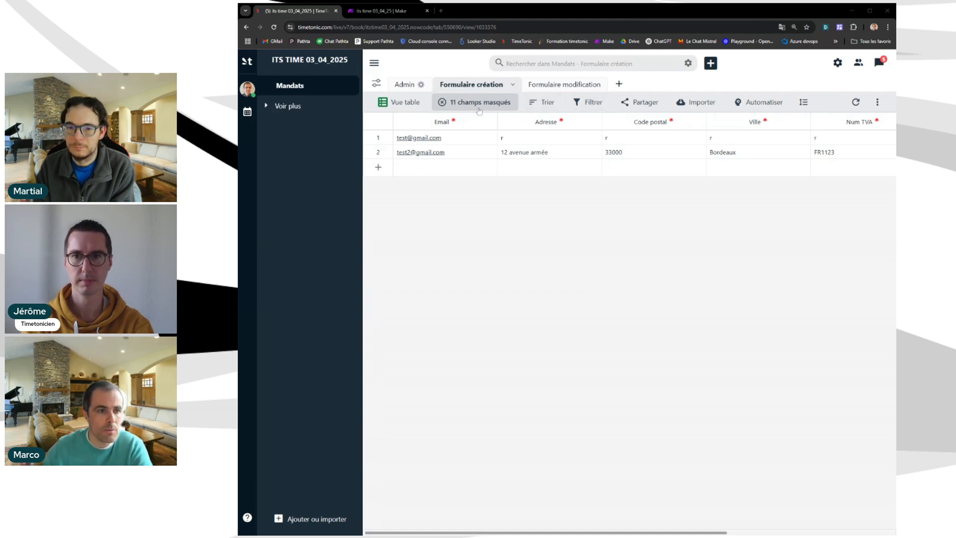
# Copy the shared creation form link and load it as a blank Nouveau mandat page in a new tab.
pyautogui.click(648, 106)
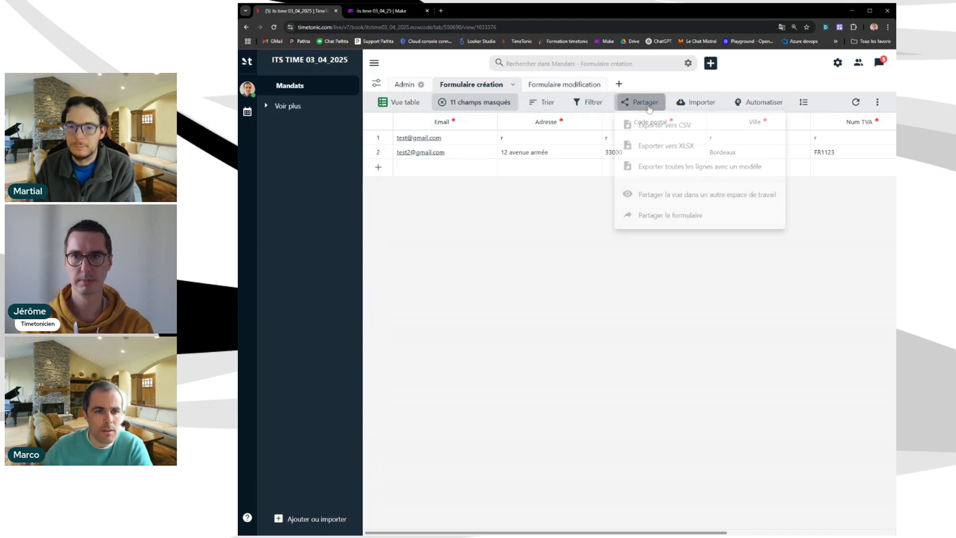
pyautogui.click(670, 214)
pyautogui.click(440, 10)
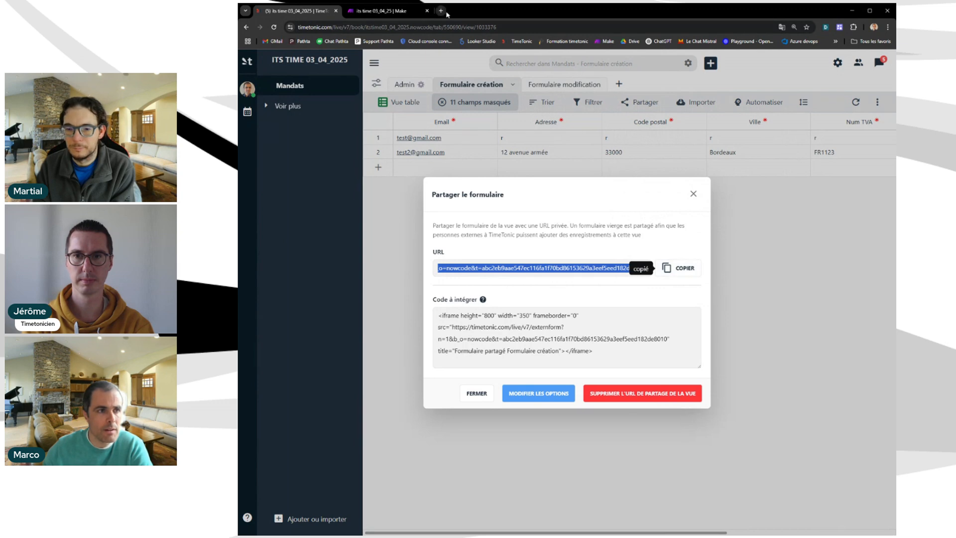
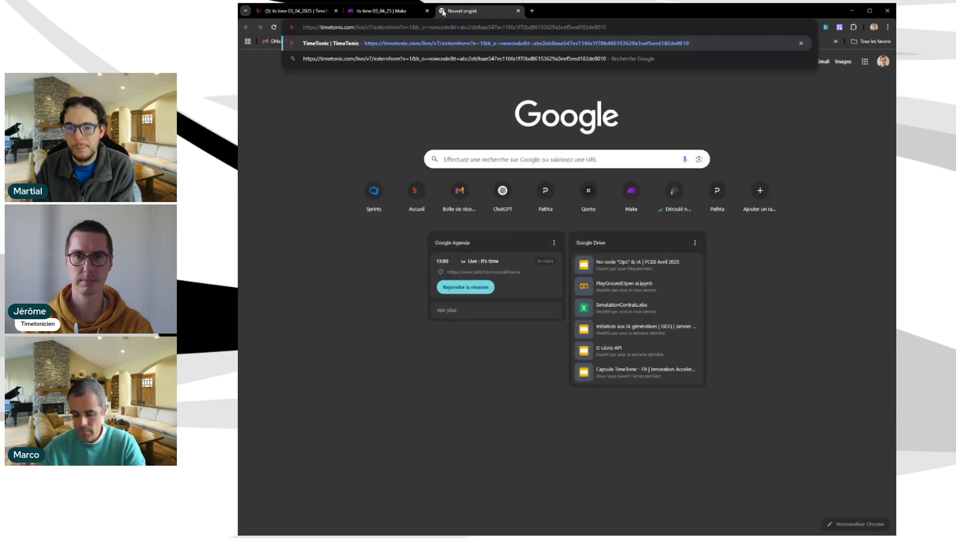
pyautogui.press('Return')
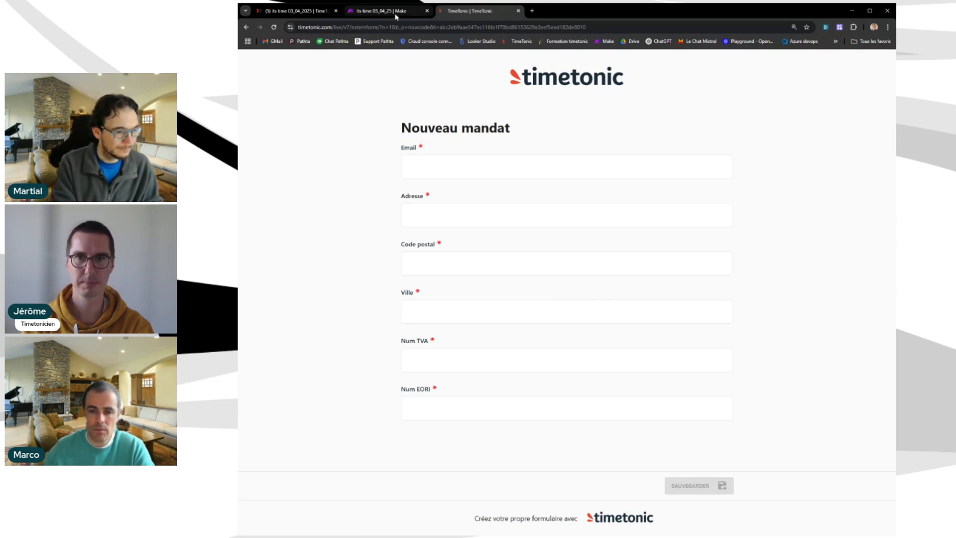
# Close TimeTonic's form sharing window and bring up the Make scenario.
pyautogui.click(301, 11)
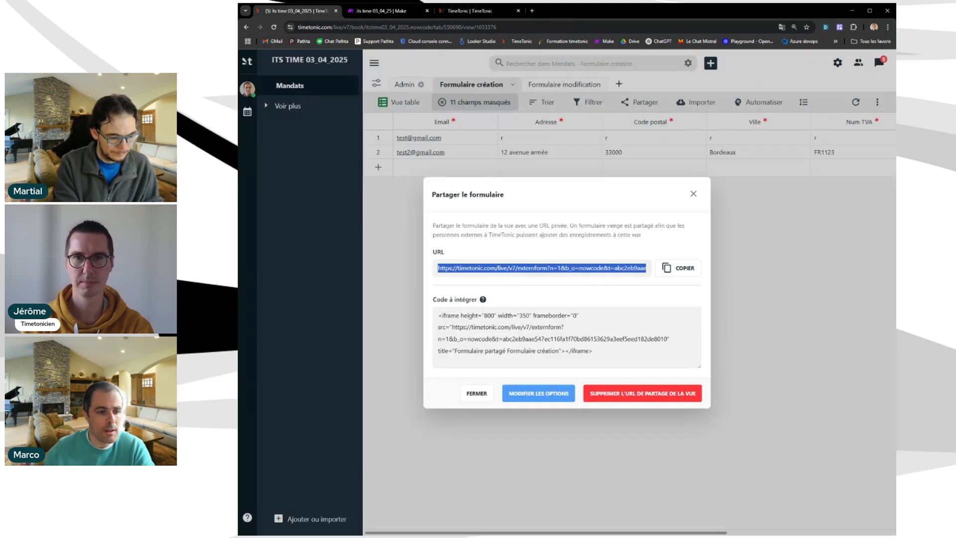
pyautogui.click(693, 194)
pyautogui.click(398, 10)
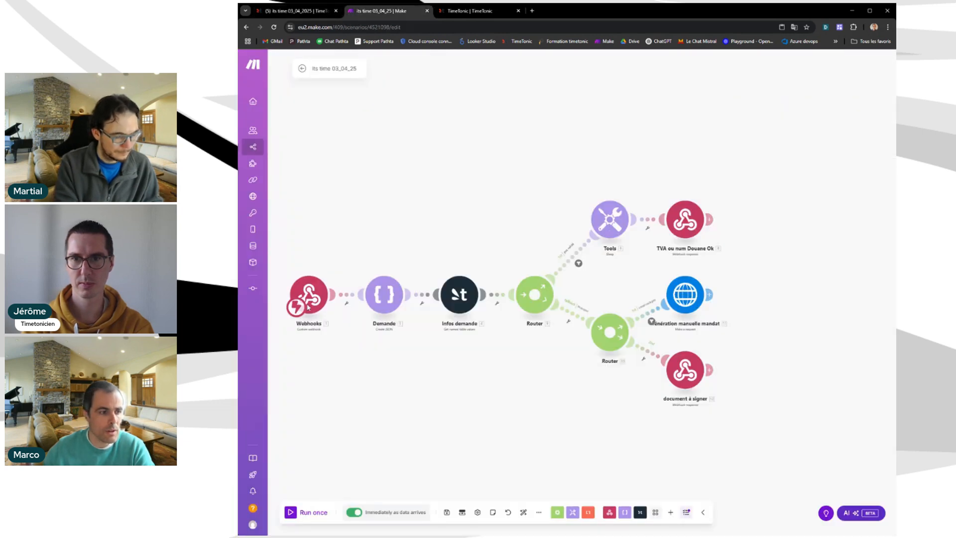
# Check in the shared form's options that it redirects using the Url make column.
pyautogui.click(299, 10)
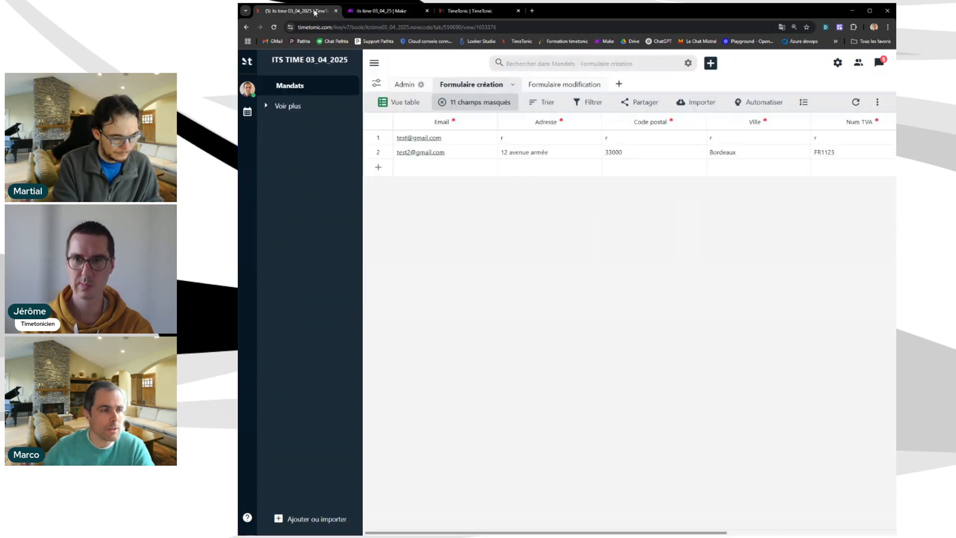
pyautogui.click(641, 102)
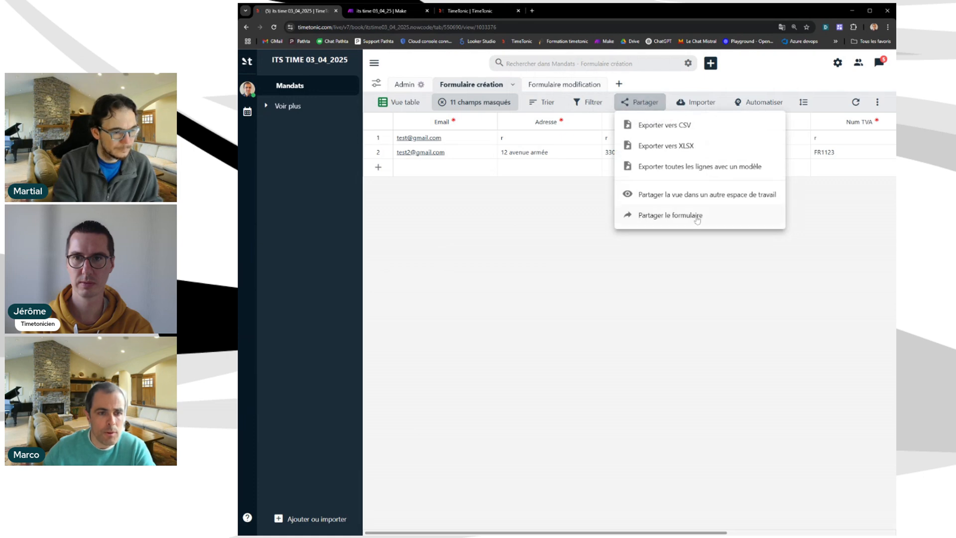
pyautogui.click(678, 214)
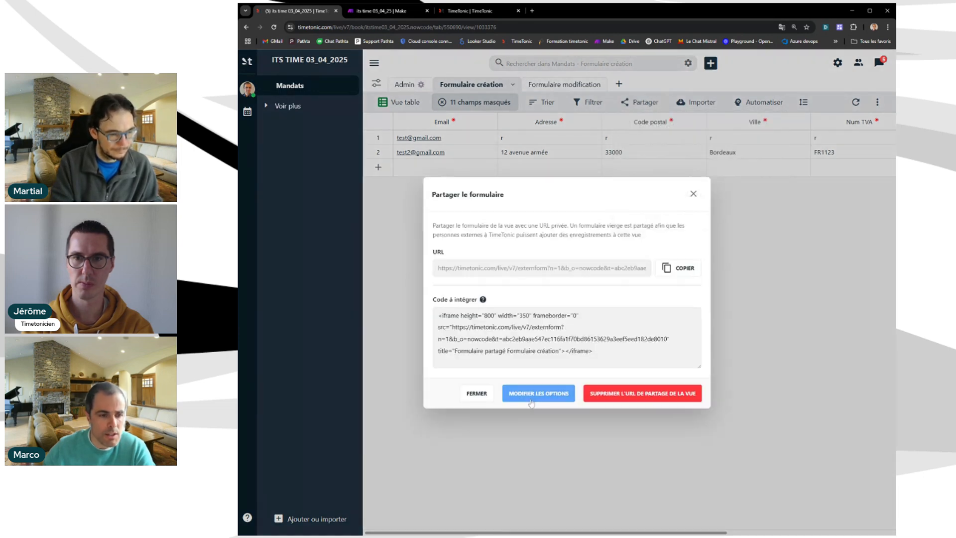
pyautogui.click(534, 398)
pyautogui.scroll(-2, 567, 289)
pyautogui.scroll(2, 566, 289)
pyautogui.scroll(-2, 484, 357)
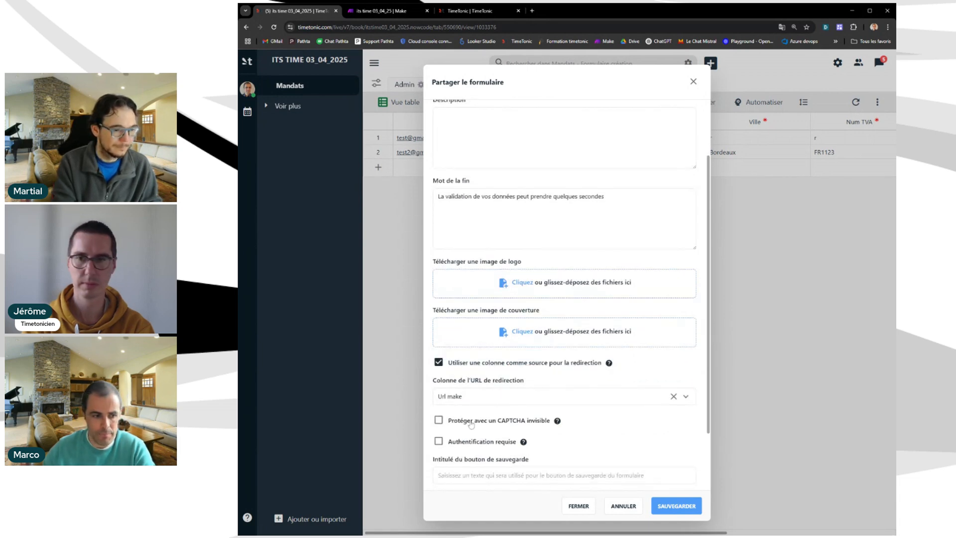
# Close the form settings and switch to the Mandats Admin view.
pyautogui.click(706, 181)
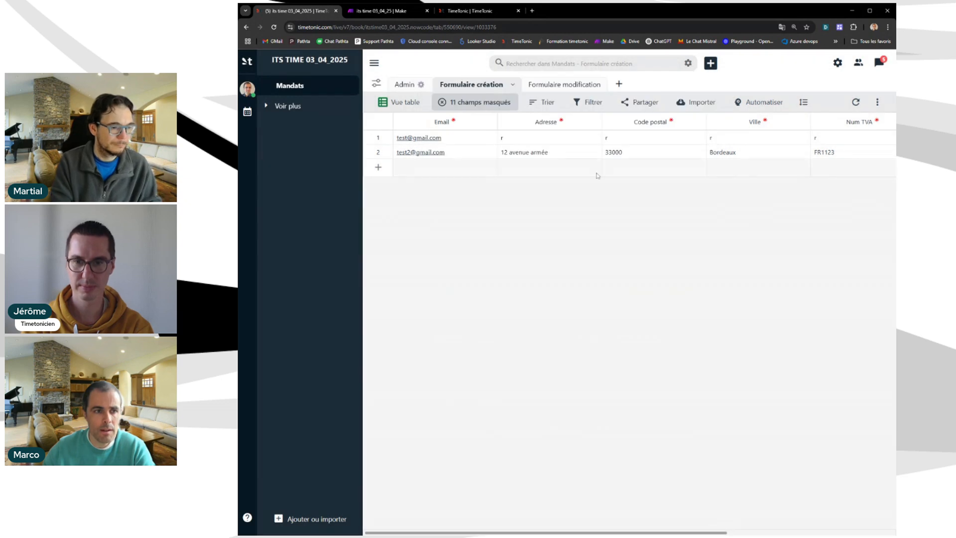
pyautogui.moveTo(533, 531); pyautogui.dragTo(633, 513)
pyautogui.click(406, 85)
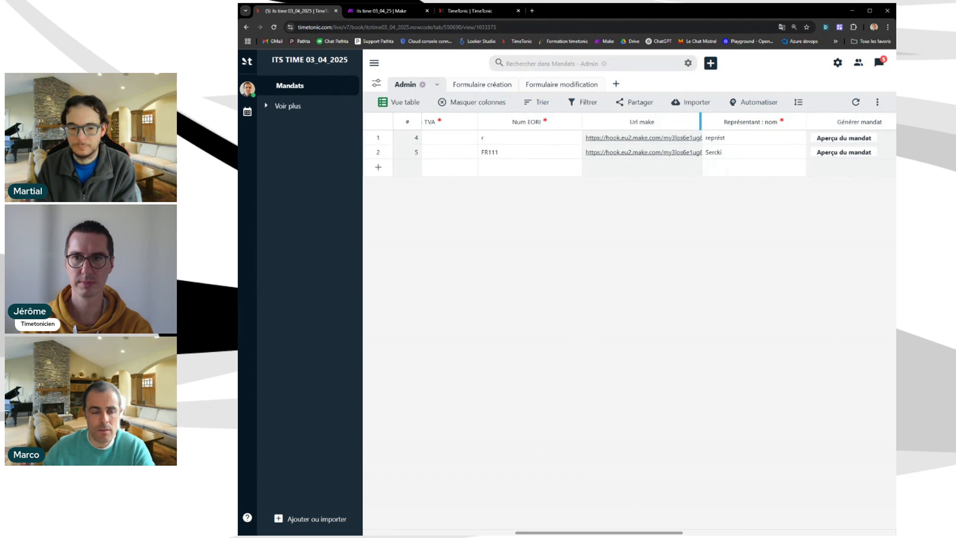
# View the Url make column's CONCAT_URL webhook formula, then return to the Make scenario.
pyautogui.click(694, 122)
pyautogui.click(605, 174)
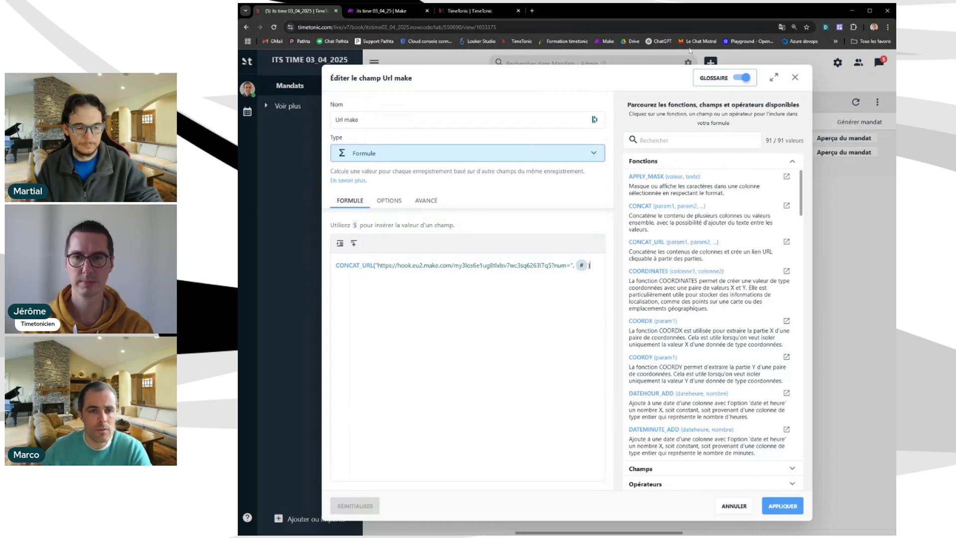
pyautogui.click(795, 78)
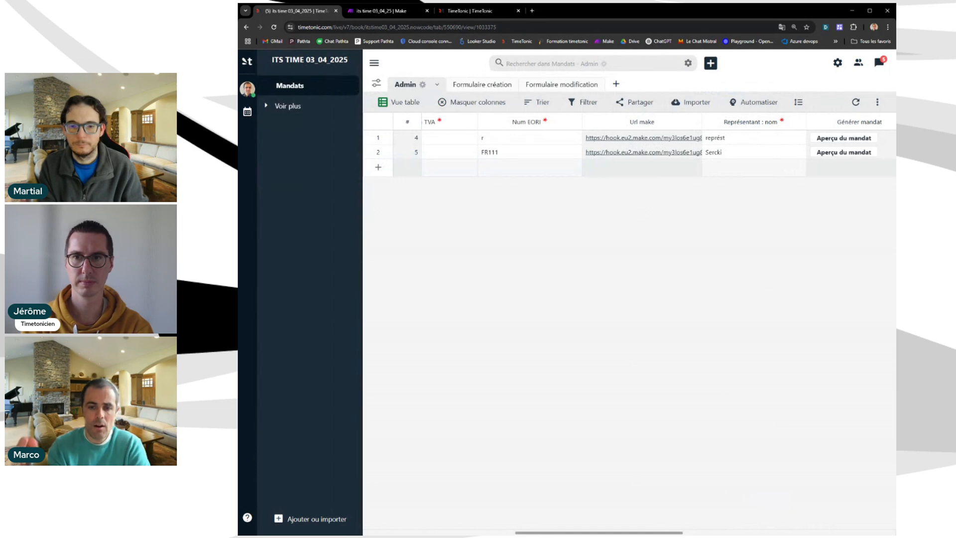
pyautogui.click(385, 6)
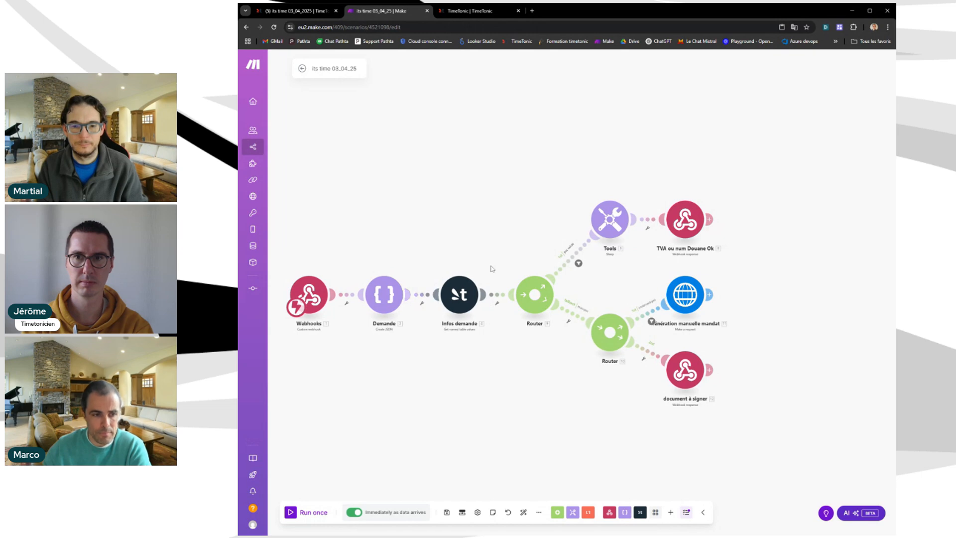
# Check that the TVA ou num Douane Ok webhook responds with Status 307 and a Location header.
pyautogui.scroll(3, 502, 275)
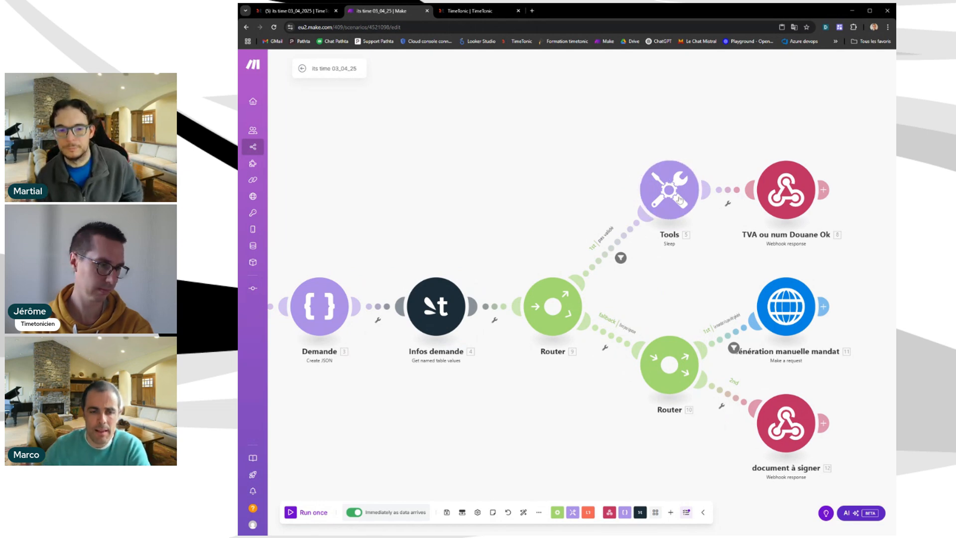
pyautogui.click(795, 198)
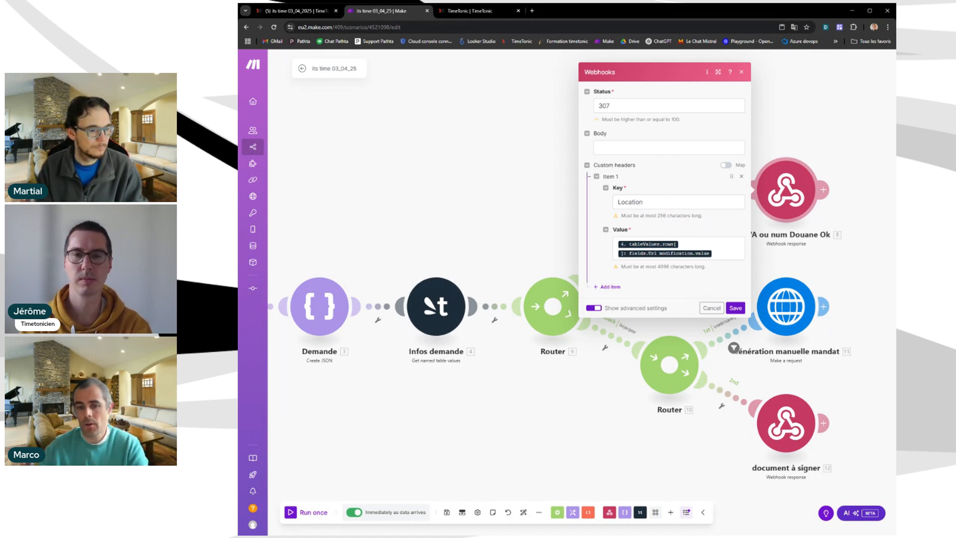
pyautogui.click(742, 73)
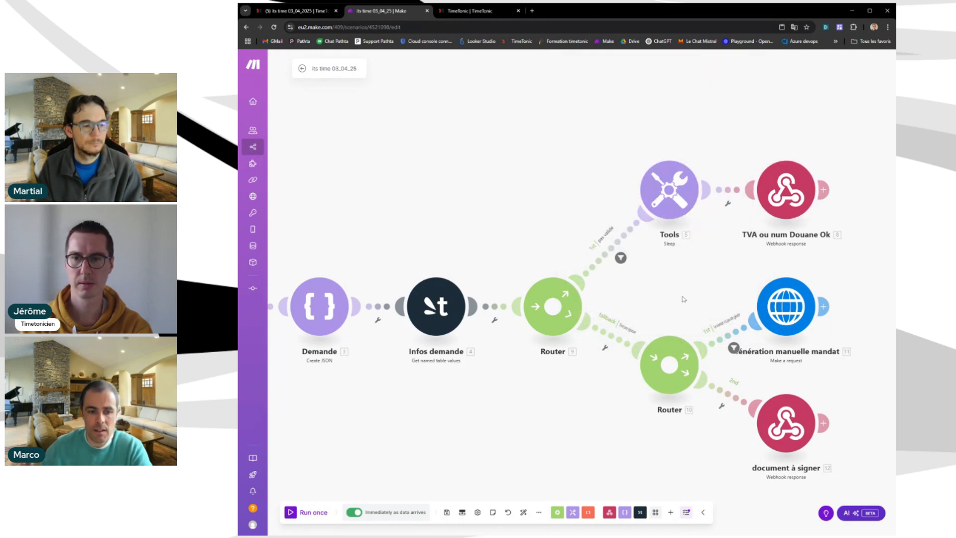
# Centre the scenario on the routers and return to the blank TimeTonic Nouveau mandat form.
pyautogui.moveTo(707, 298); pyautogui.dragTo(629, 286)
pyautogui.scroll(1, 630, 286)
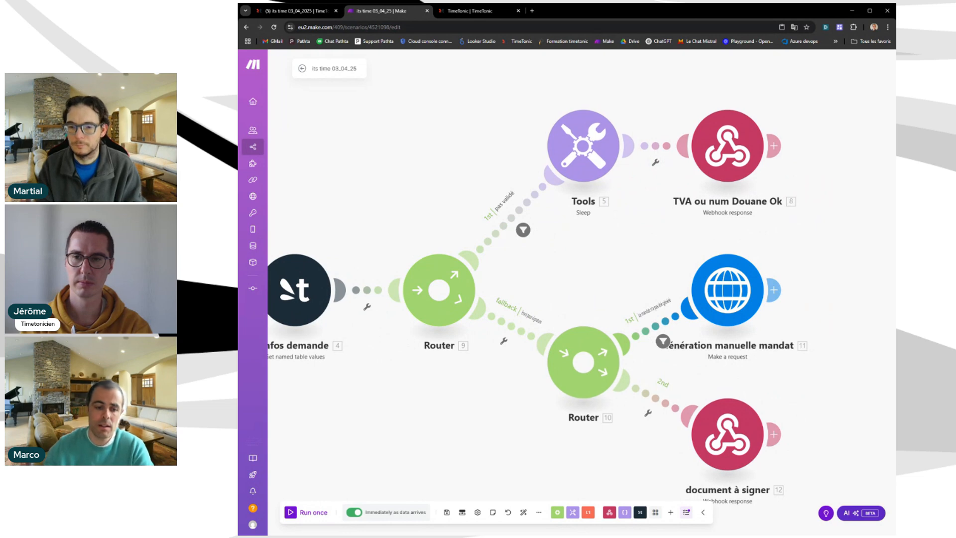
pyautogui.click(470, 11)
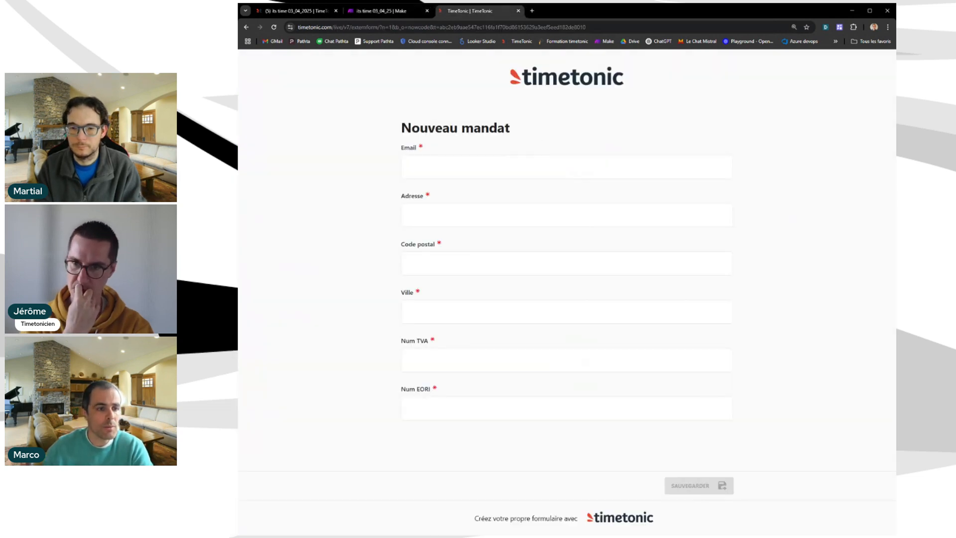
# Enter a test e-mail address and 4 for Adresse, Code postal and Ville.
pyautogui.click(413, 167)
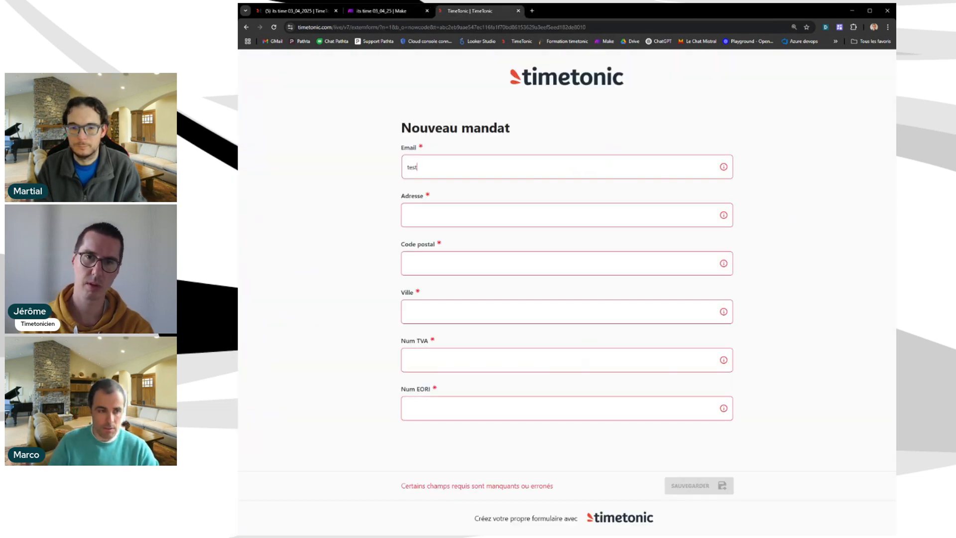
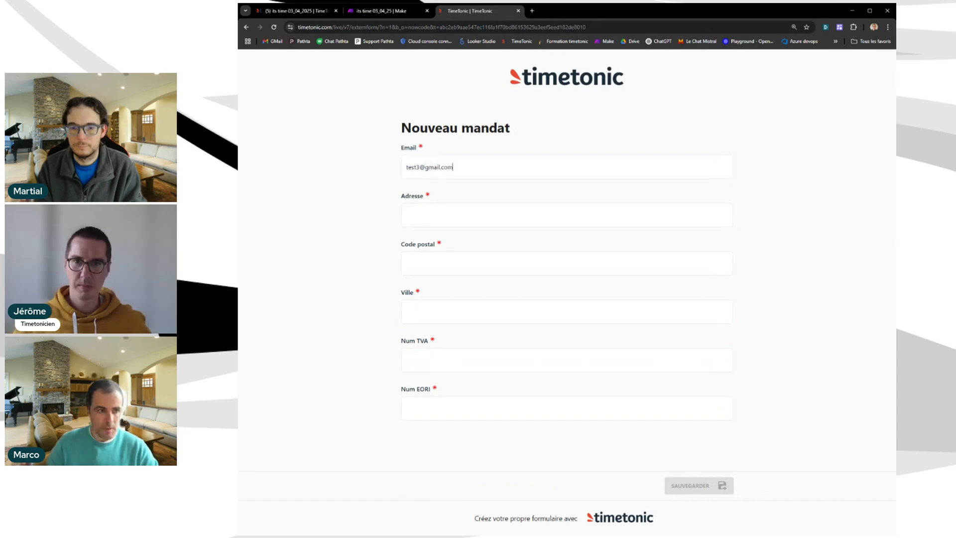
pyautogui.press('Tab')
pyautogui.write('4')
pyautogui.press('Tab')
pyautogui.write('4')
pyautogui.press('Tab')
pyautogui.write('4')
# Enter Num TVA FR112 and Num EORI FR111, then submit the form.
pyautogui.press('Tab')
pyautogui.write('F')
pyautogui.press('Tab')
pyautogui.write('FR111')
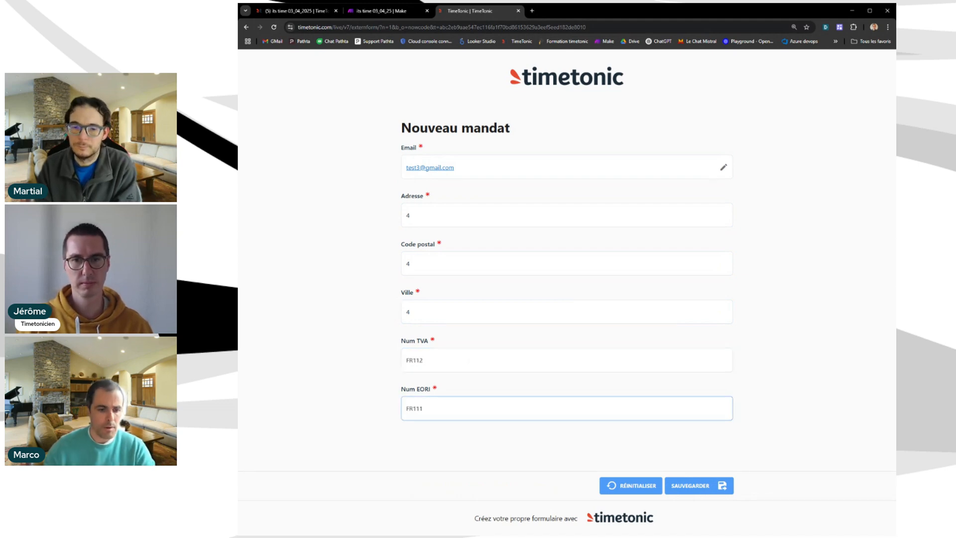
pyautogui.click(699, 490)
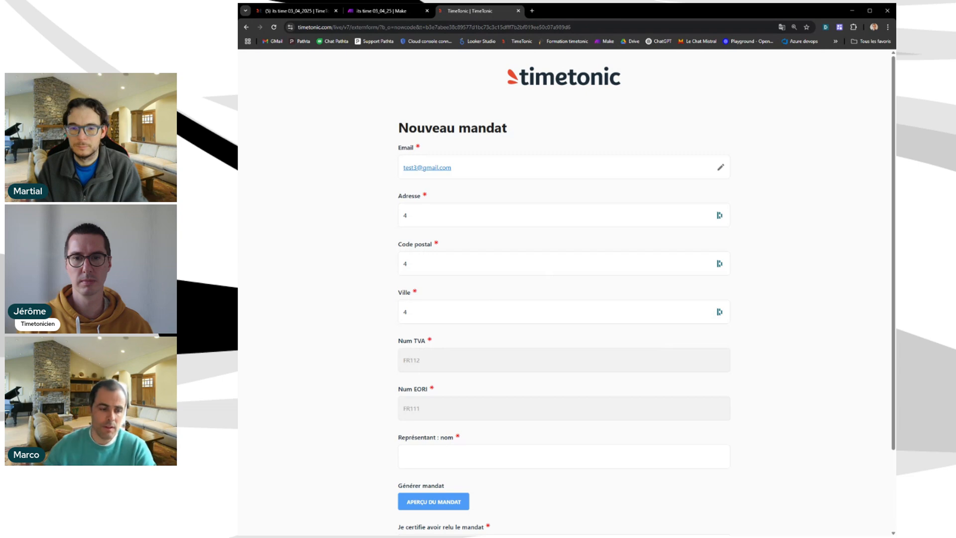
# Enter representative name 'tets', switch on the Je certifie toggle, and submit the mandate.
pyautogui.scroll(-2, 437, 283)
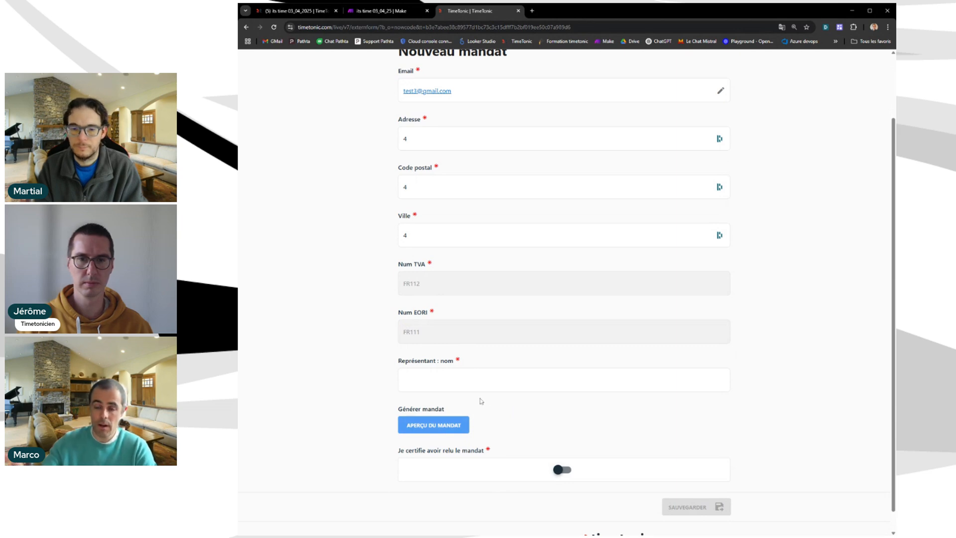
pyautogui.scroll(-1, 533, 351)
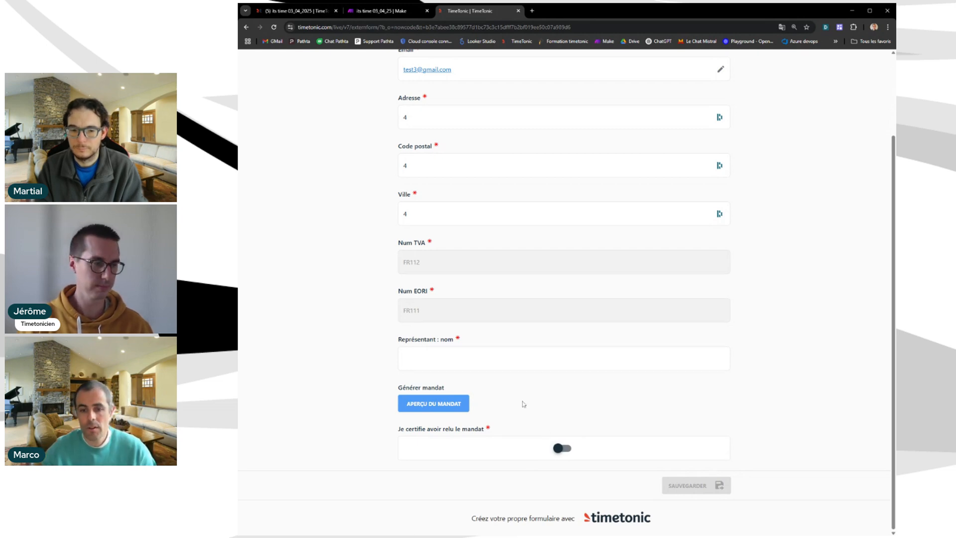
pyautogui.click(477, 368)
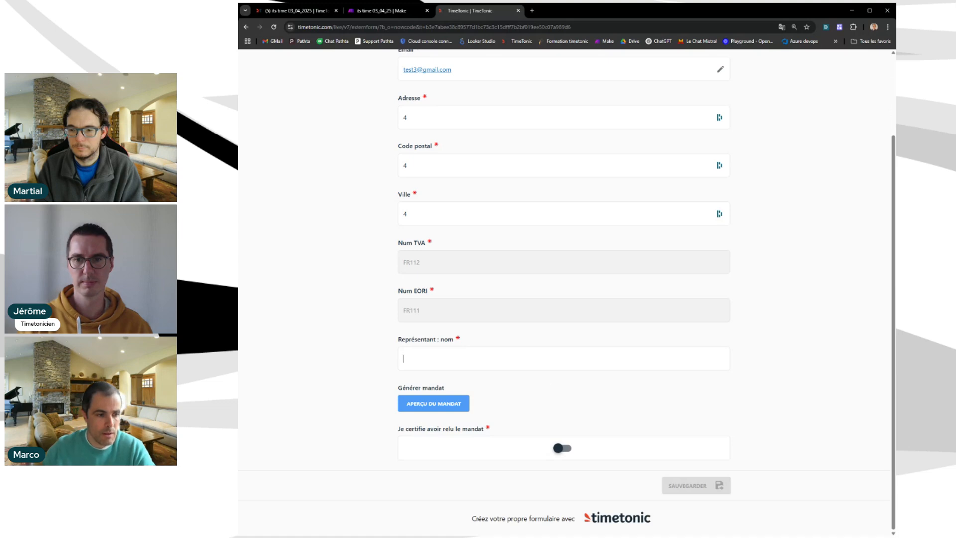
pyautogui.write('tets')
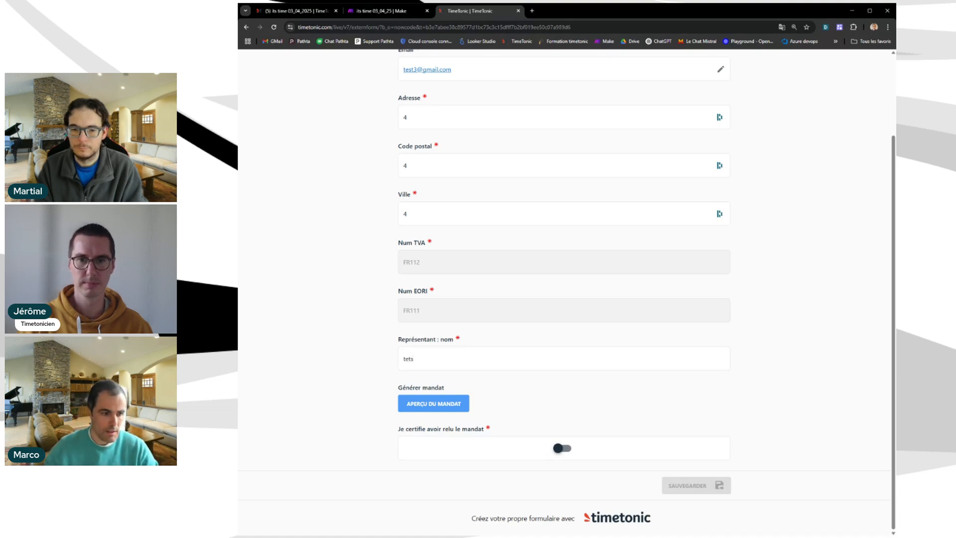
pyautogui.click(565, 448)
pyautogui.click(710, 485)
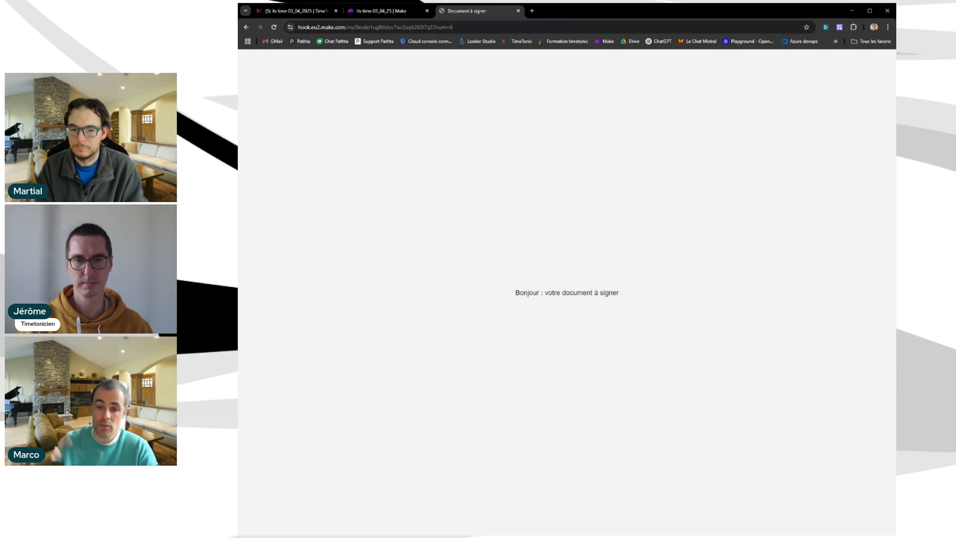
# Check that the Génération manuelle mandat HTTP module calls the Générer mandat URL via GET.
pyautogui.click(412, 18)
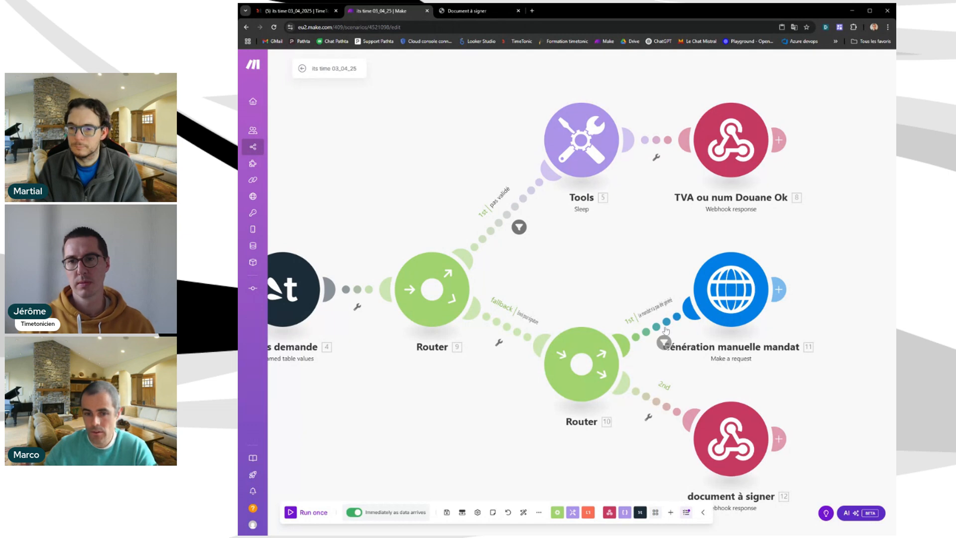
pyautogui.click(731, 306)
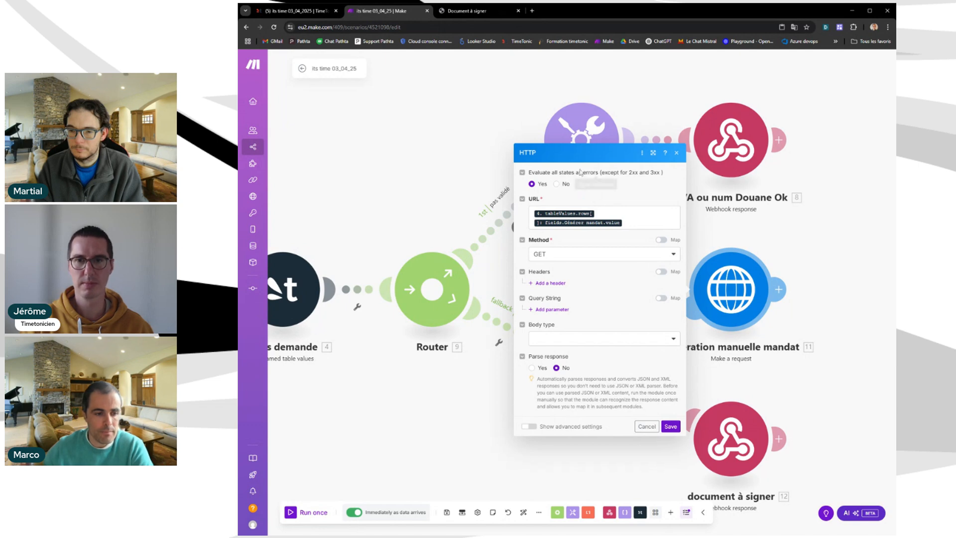
pyautogui.click(676, 153)
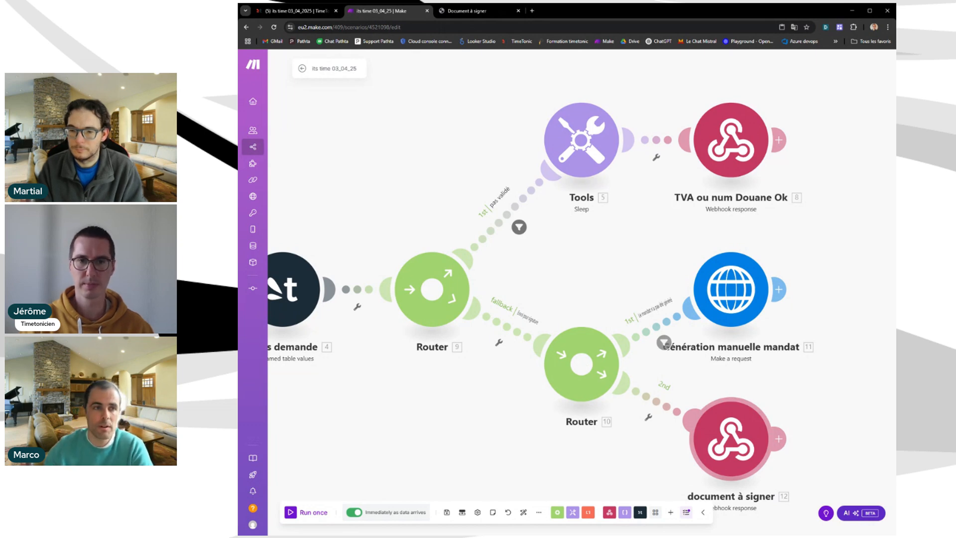
# Select the new mandate's Num EORI value FR111 in the Mandats Admin view.
pyautogui.click(303, 12)
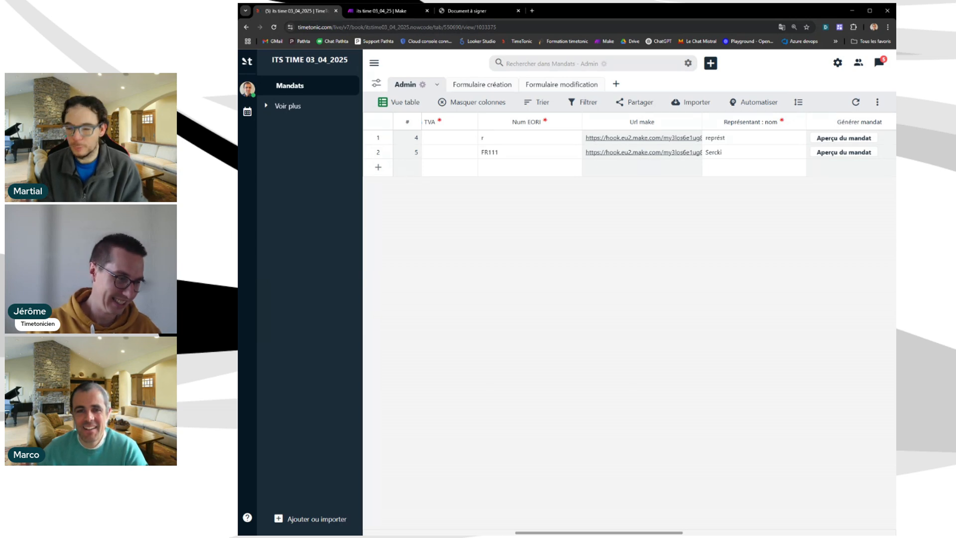
pyautogui.click(542, 155)
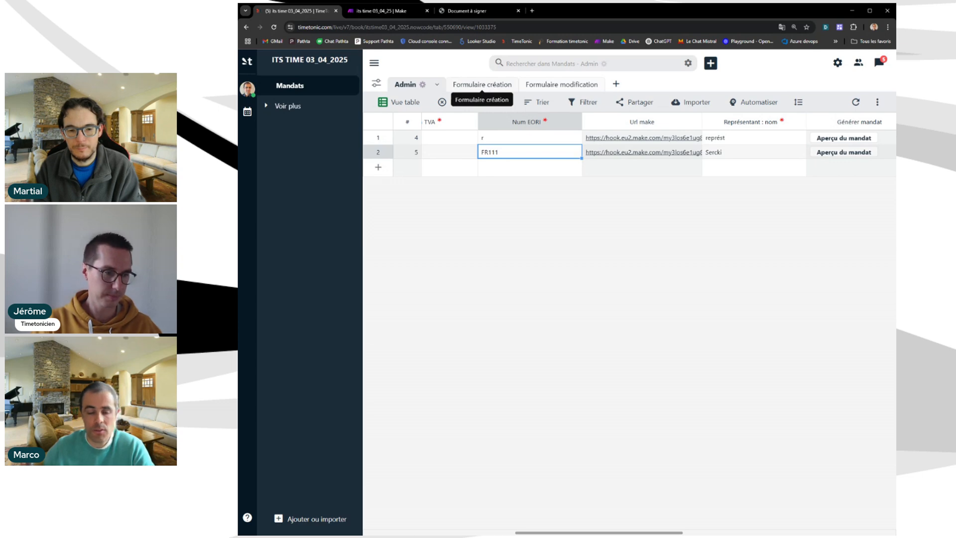
# Review the Formulaire modification view's submitted entries, then return to the Make scenario.
pyautogui.click(536, 88)
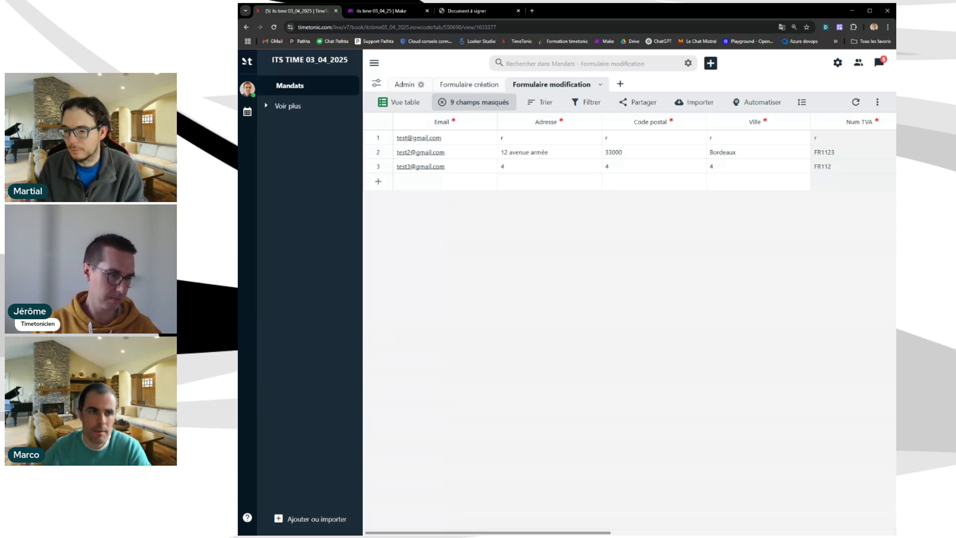
pyautogui.click(383, 10)
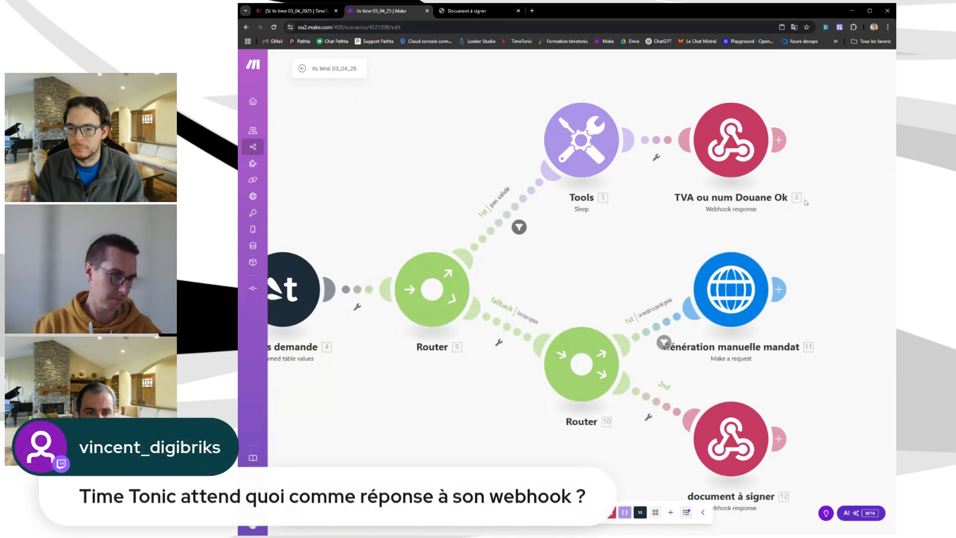
pyautogui.click(718, 172)
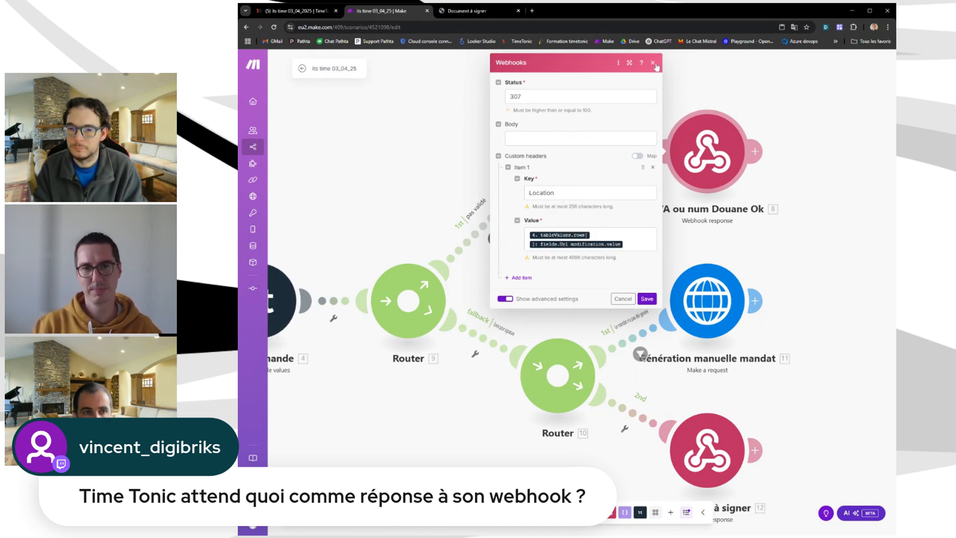
pyautogui.click(653, 63)
pyautogui.scroll(-5, 724, 374)
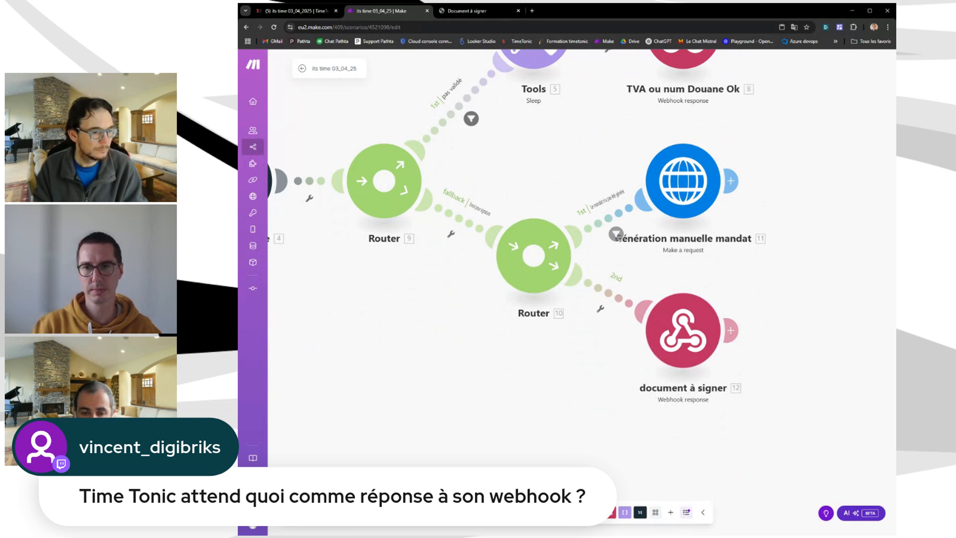
pyautogui.click(691, 344)
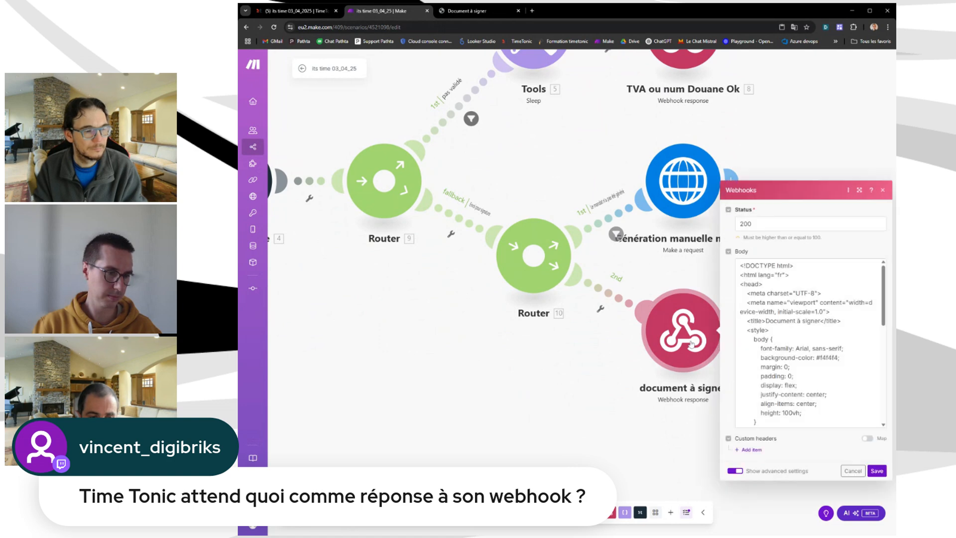
pyautogui.scroll(-3, 806, 343)
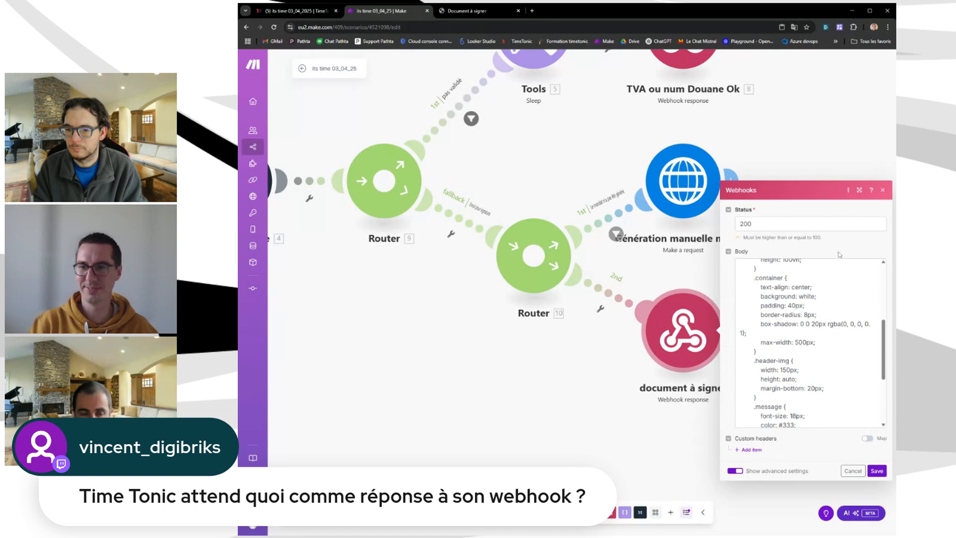
pyautogui.click(883, 192)
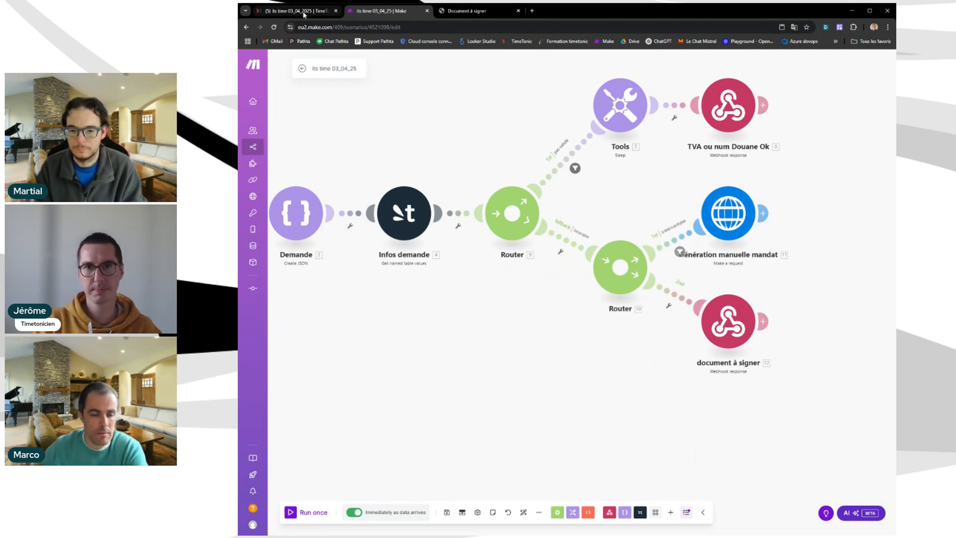
# Switch between TimeTonic and Make, ending on the Formulaire modification table with three mandates.
pyautogui.click(304, 10)
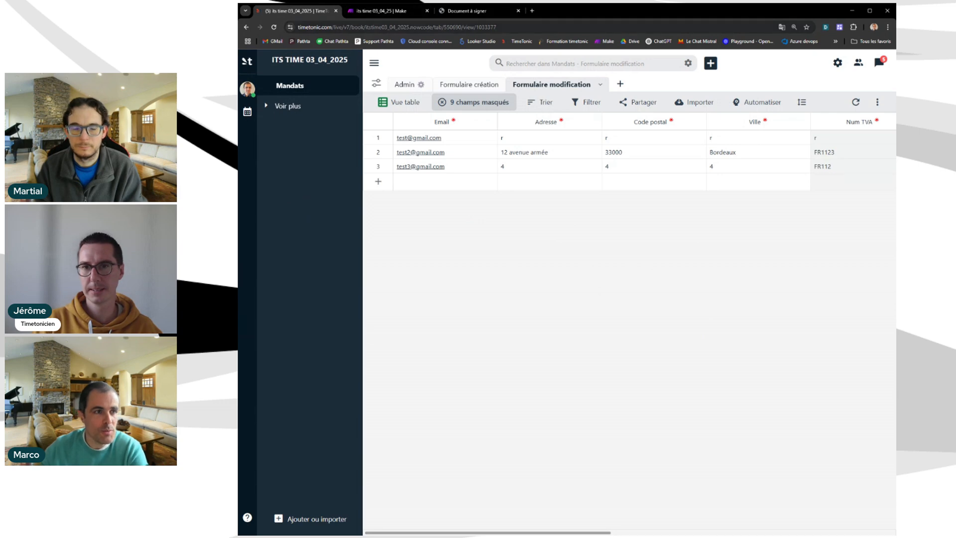
pyautogui.click(383, 10)
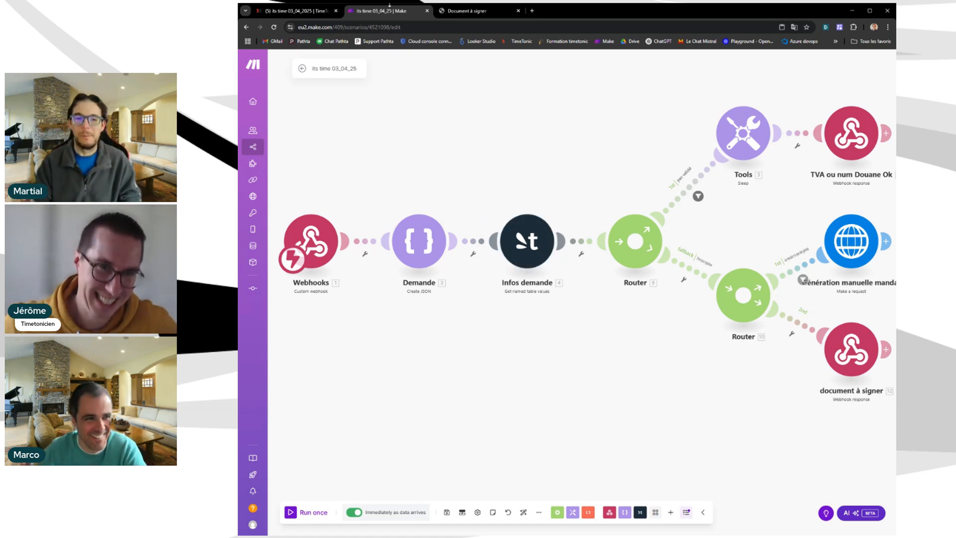
pyautogui.click(292, 11)
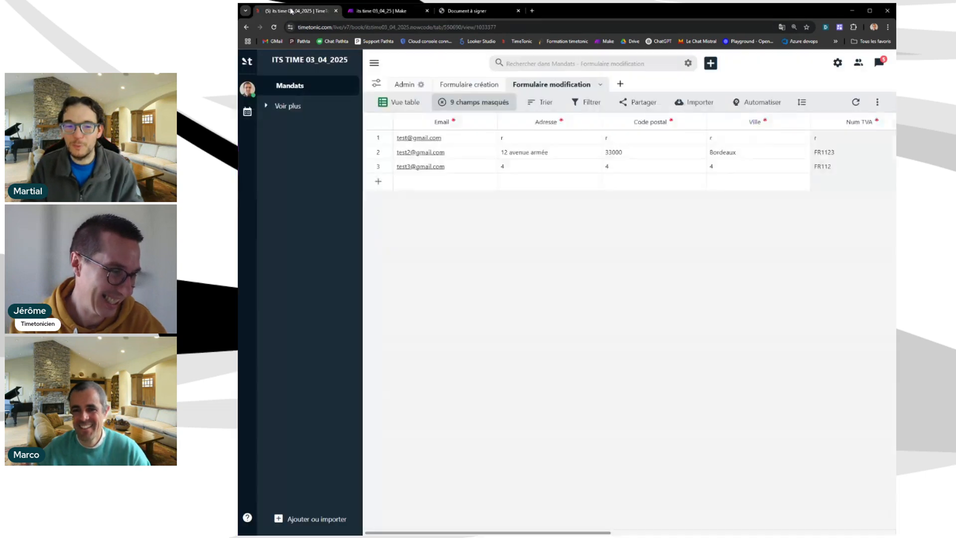